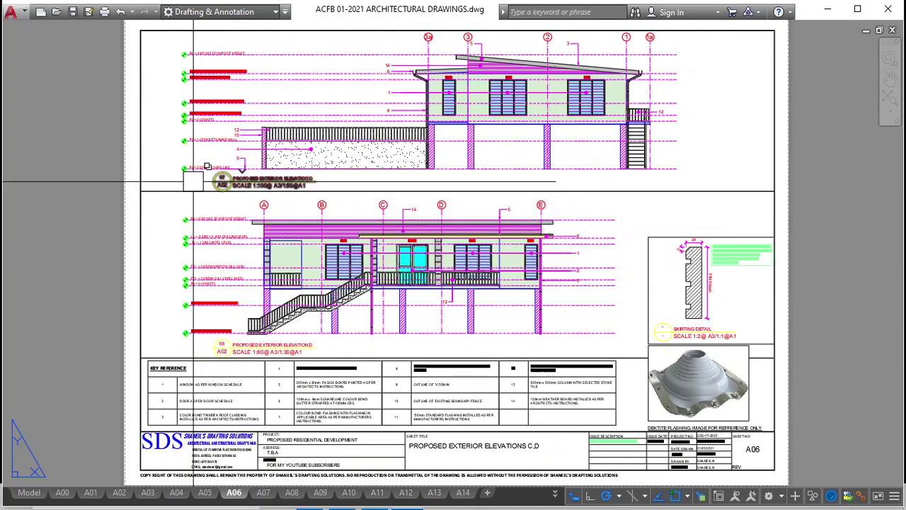
# Compare the title tags of exterior elevations C and D on sheet A06 with the key to exterior elevations on sheet A02
pyautogui.scroll(2, 213, 188)
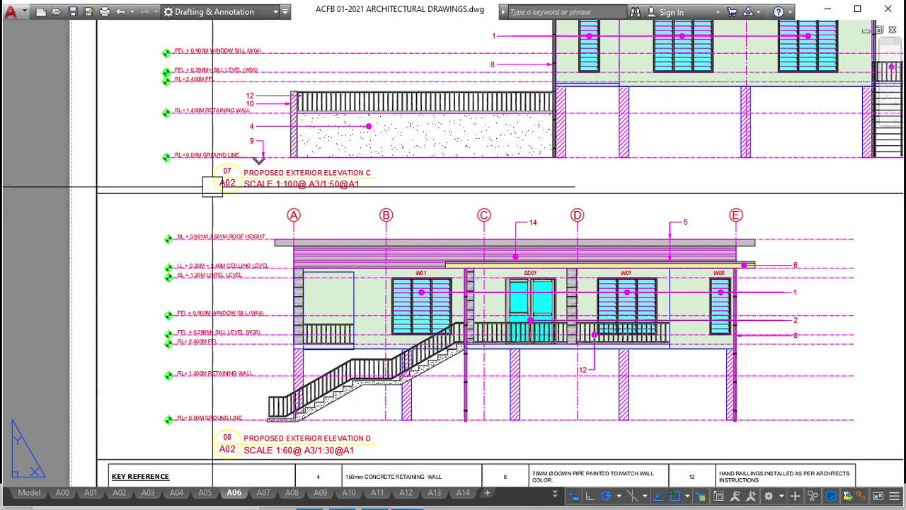
pyautogui.scroll(4, 221, 183)
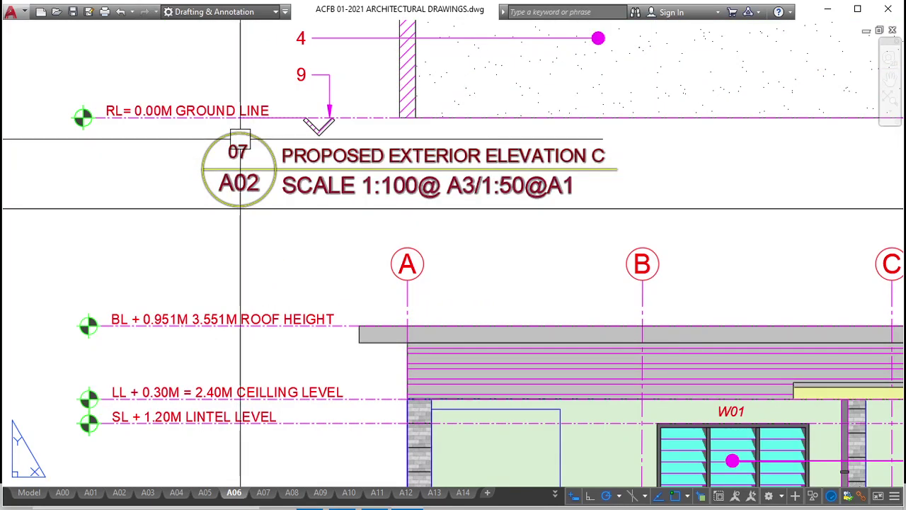
pyautogui.scroll(-2, 239, 158)
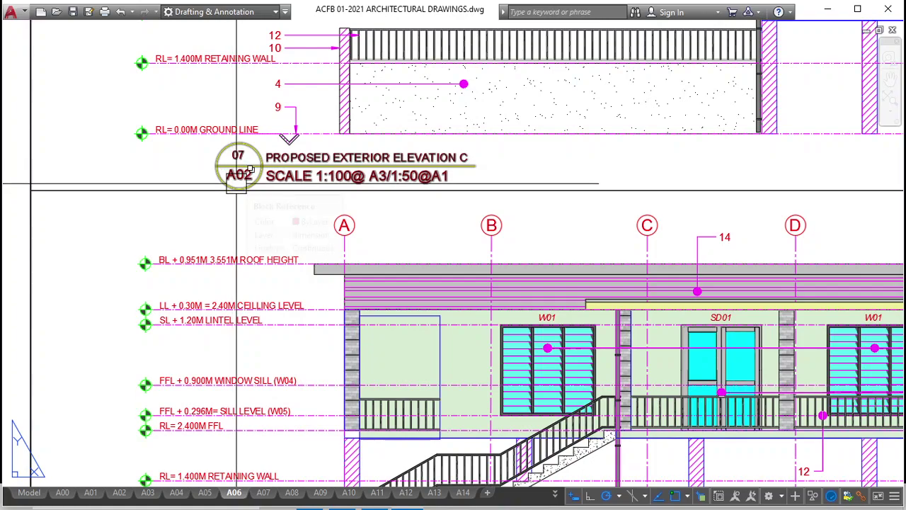
pyautogui.scroll(2, 237, 180)
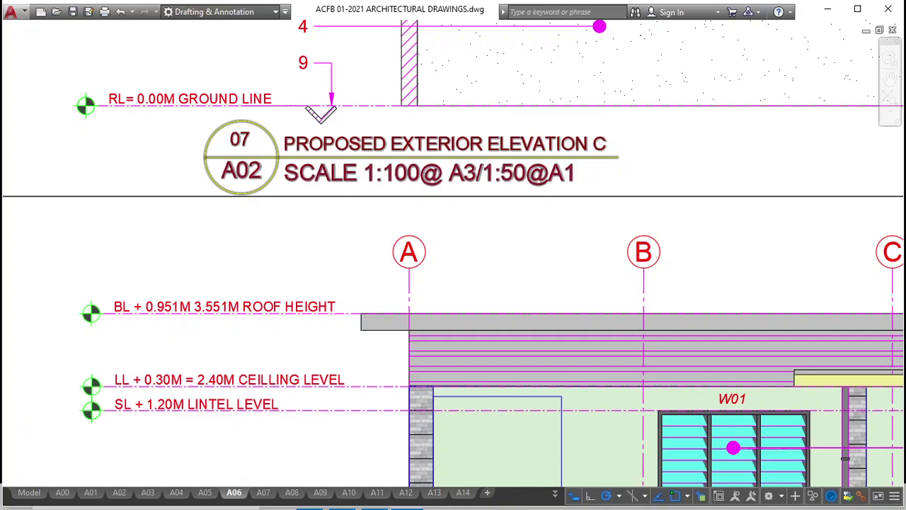
pyautogui.scroll(-6, 233, 174)
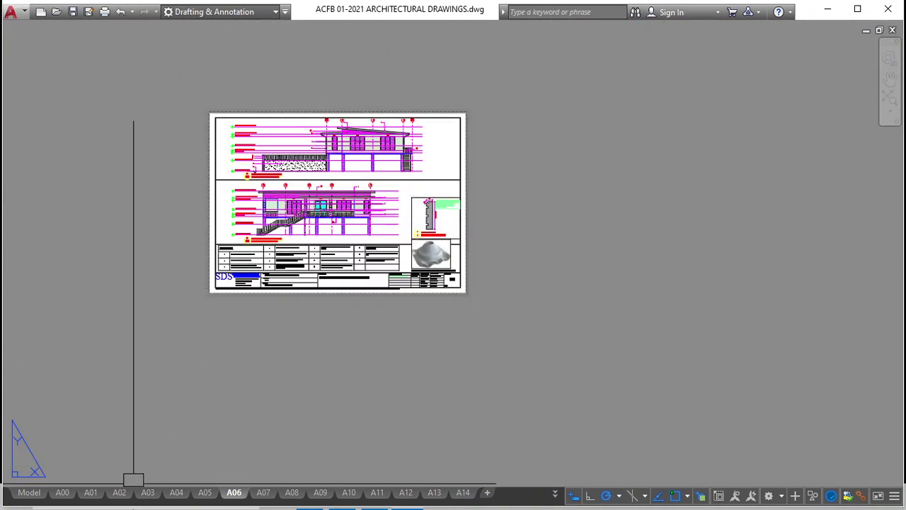
pyautogui.click(120, 494)
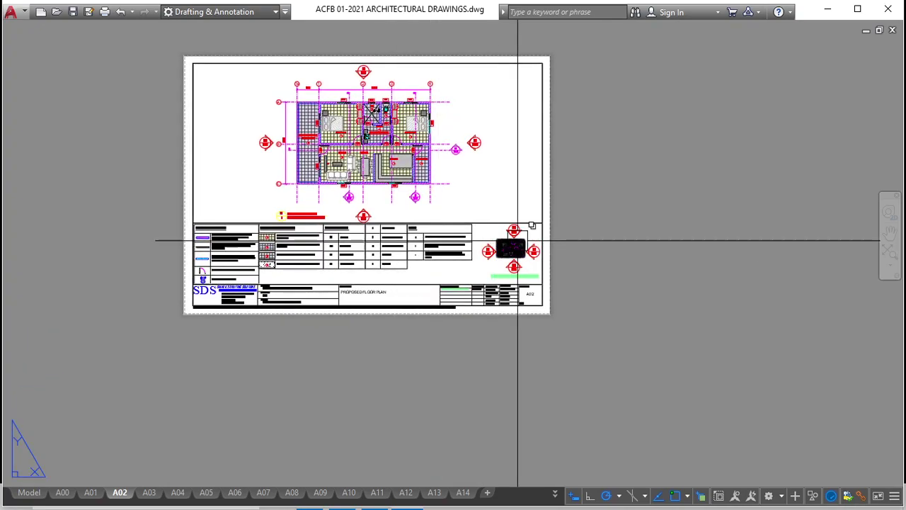
pyautogui.scroll(6, 519, 240)
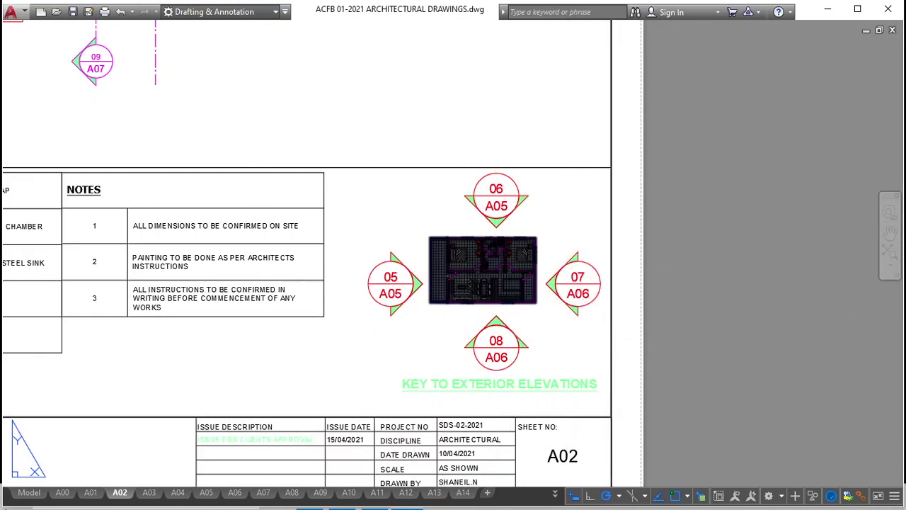
pyautogui.click(236, 493)
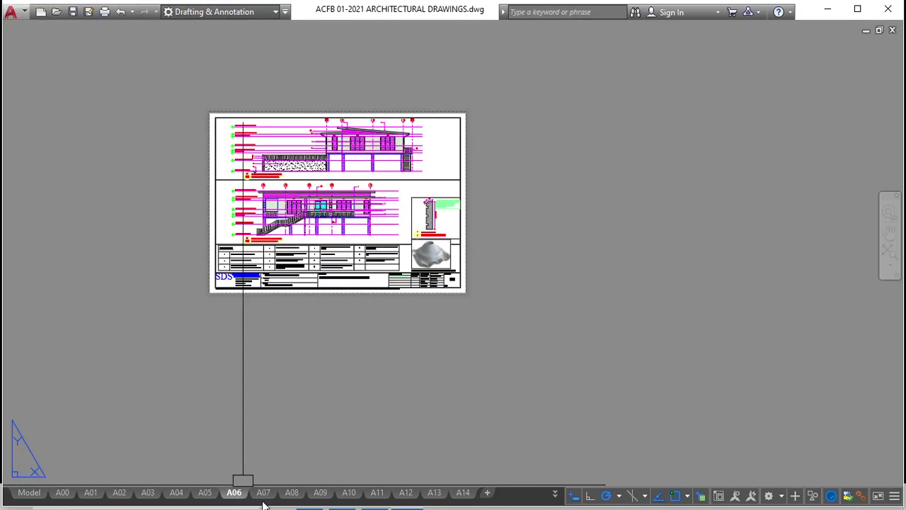
pyautogui.moveTo(237, 493)
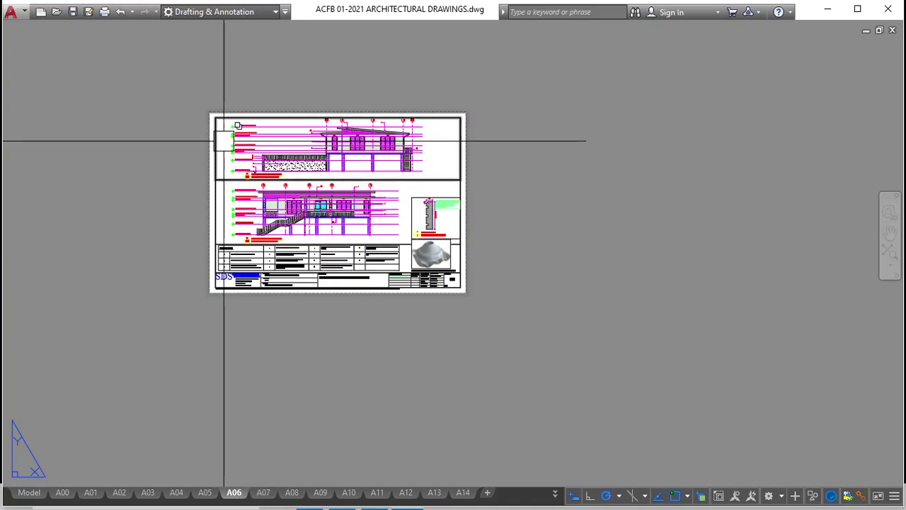
pyautogui.scroll(2, 231, 145)
pyautogui.scroll(4, 274, 221)
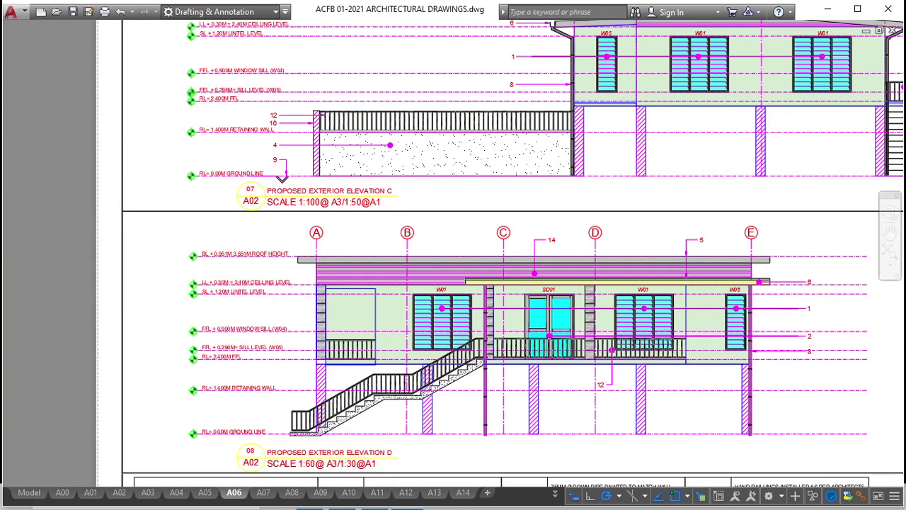
pyautogui.scroll(2, 279, 223)
pyautogui.scroll(-6, 285, 153)
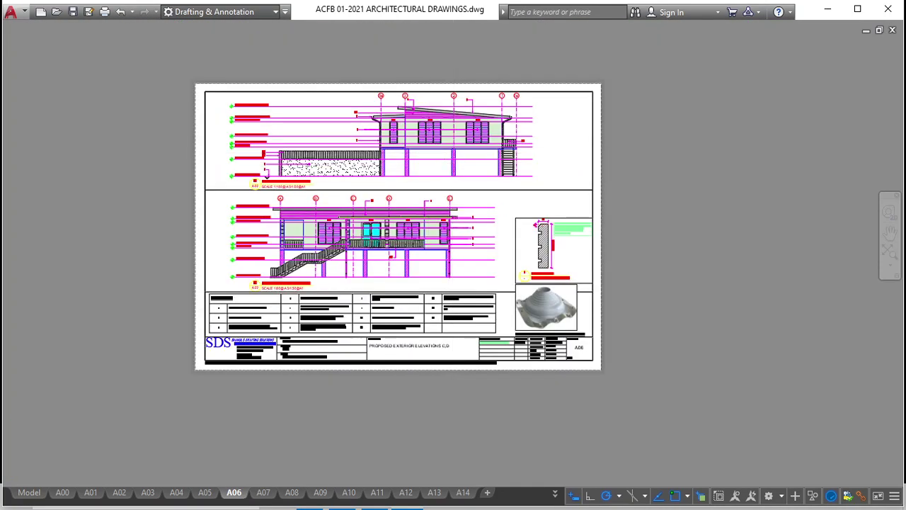
pyautogui.scroll(2, 296, 105)
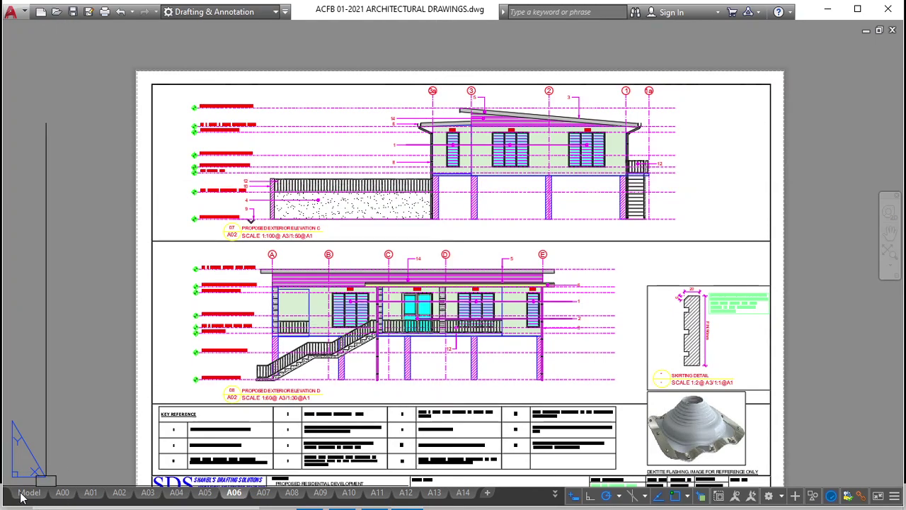
# Examine the floor plan and the exterior elevations laid out in model space
pyautogui.click(29, 493)
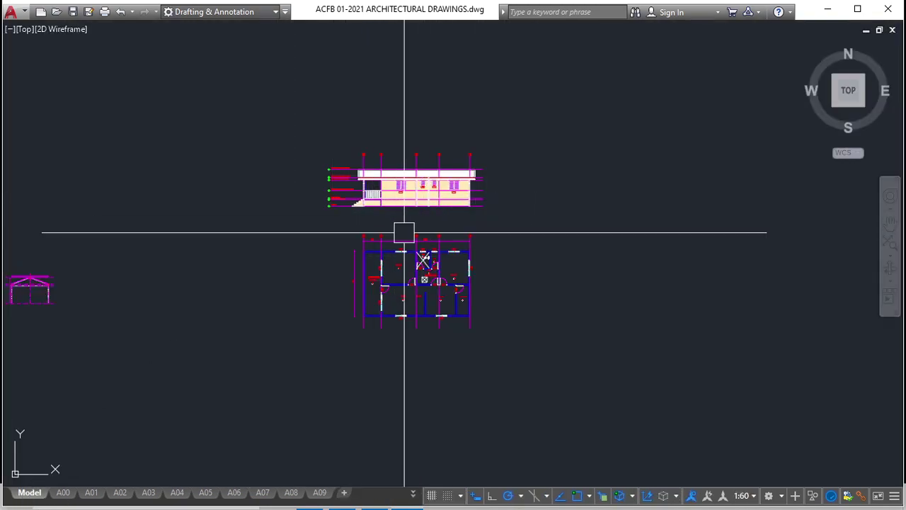
pyautogui.scroll(-4, 400, 230)
pyautogui.moveTo(368, 224); pyautogui.dragTo(257, 237, button='middle')
pyautogui.scroll(5, 465, 196)
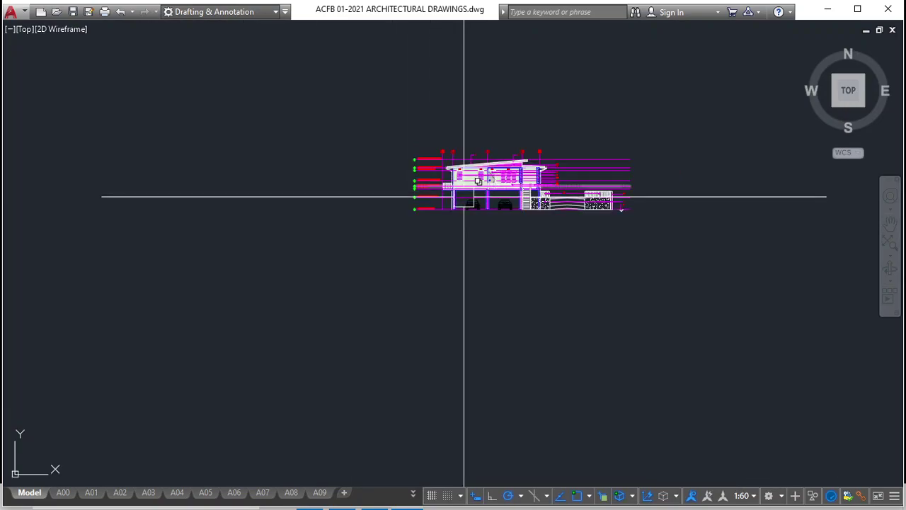
pyautogui.scroll(-6, 443, 285)
pyautogui.moveTo(447, 324); pyautogui.dragTo(363, 233, button='middle')
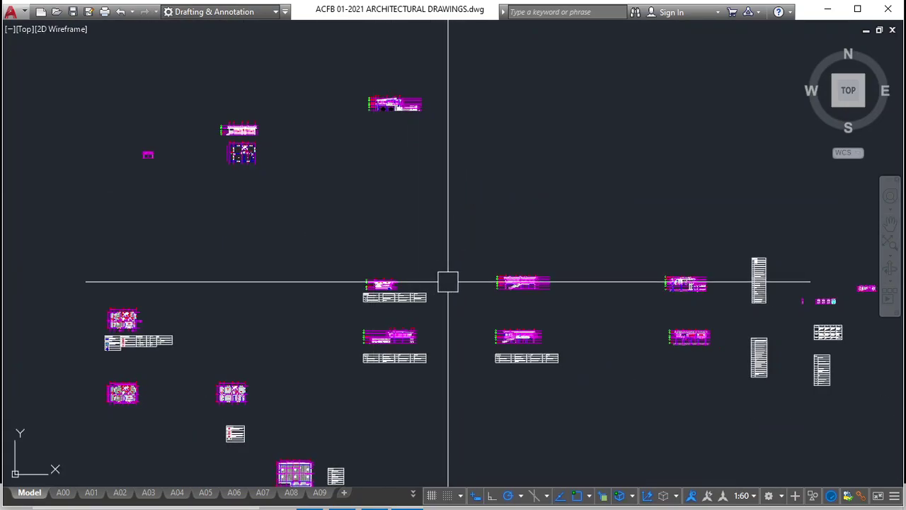
pyautogui.scroll(4, 386, 313)
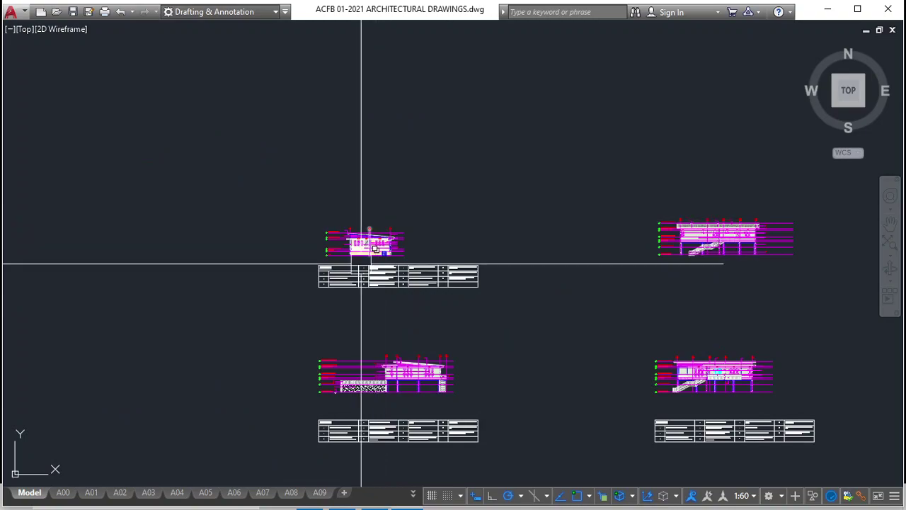
pyautogui.scroll(5, 361, 263)
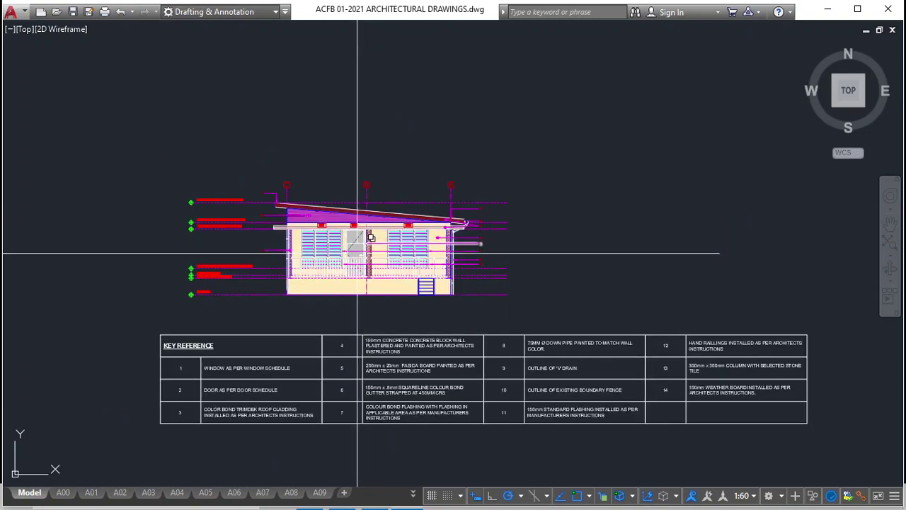
pyautogui.scroll(-7, 357, 253)
pyautogui.moveTo(354, 253); pyautogui.dragTo(526, 409, button='middle')
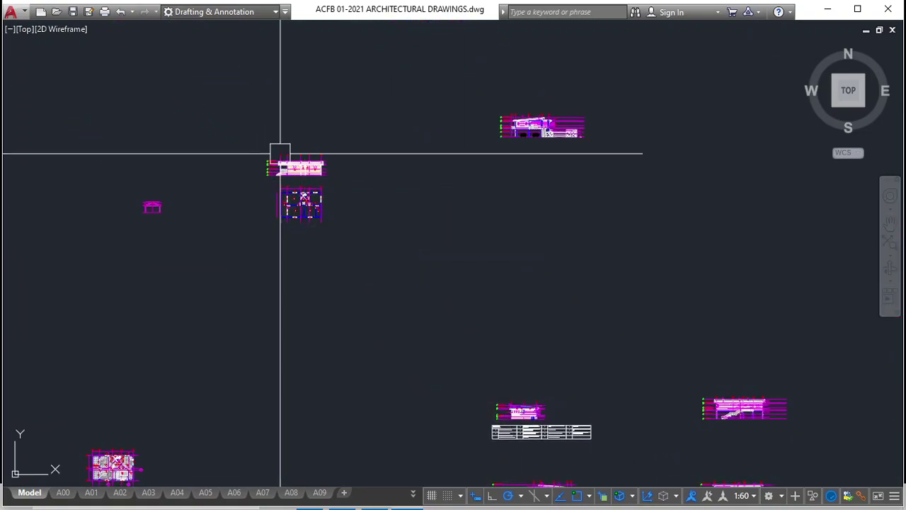
pyautogui.scroll(4, 279, 141)
pyautogui.scroll(-5, 287, 170)
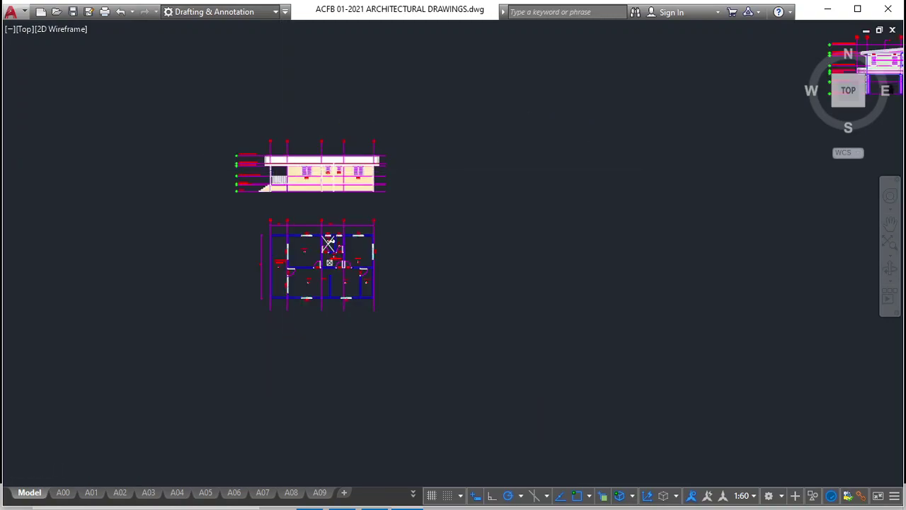
pyautogui.moveTo(288, 173)
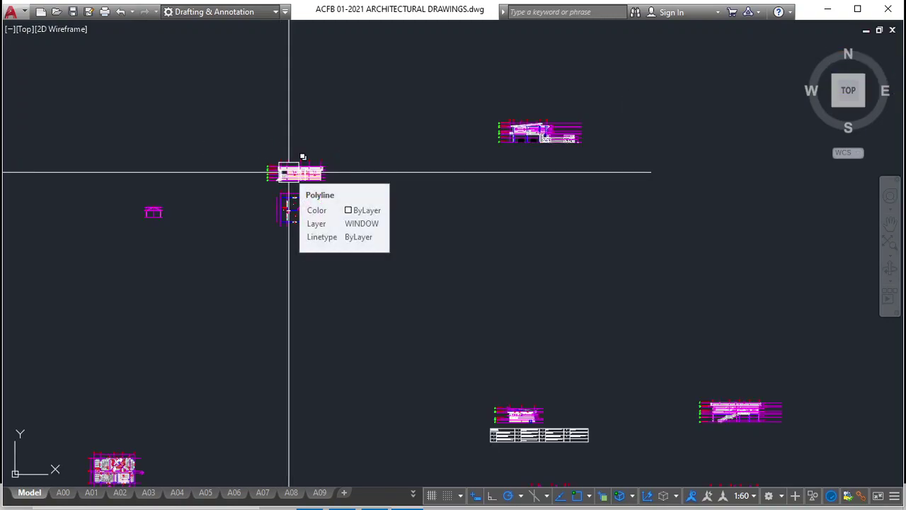
pyautogui.scroll(3, 301, 173)
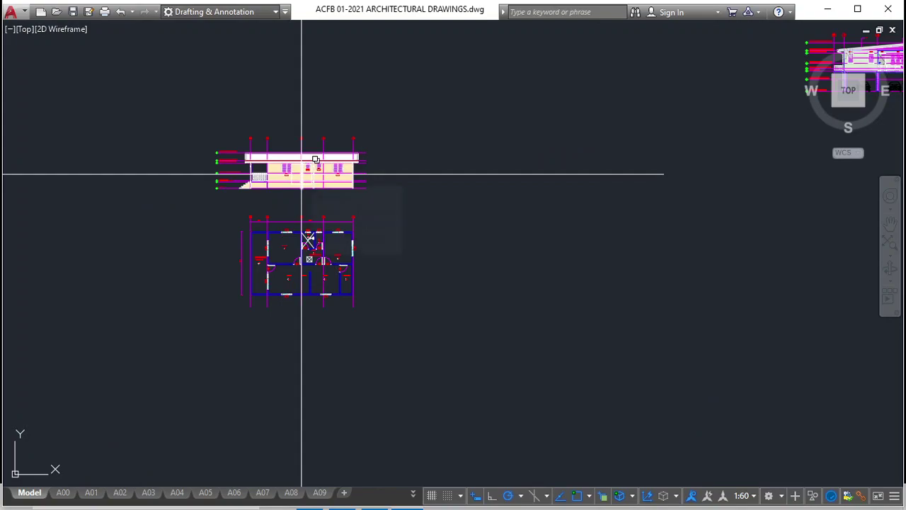
pyautogui.scroll(-2, 249, 213)
pyautogui.scroll(2, 260, 223)
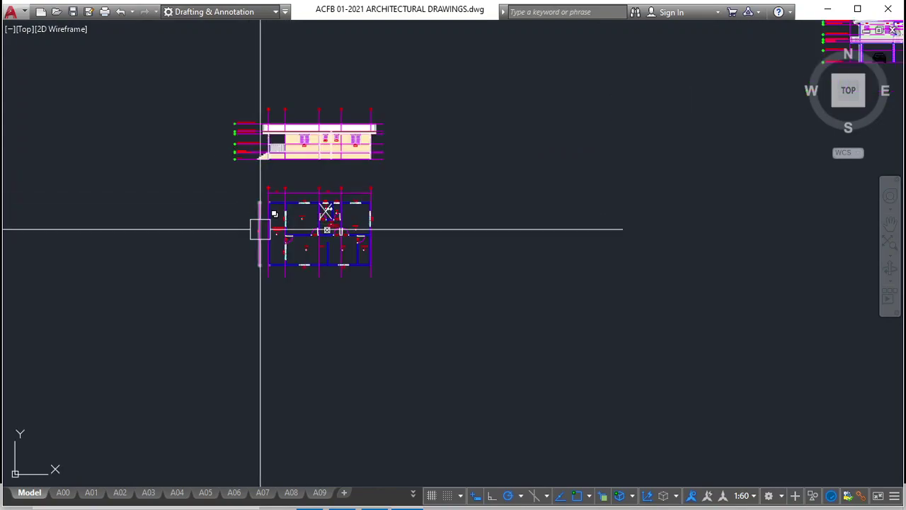
pyautogui.scroll(2, 257, 212)
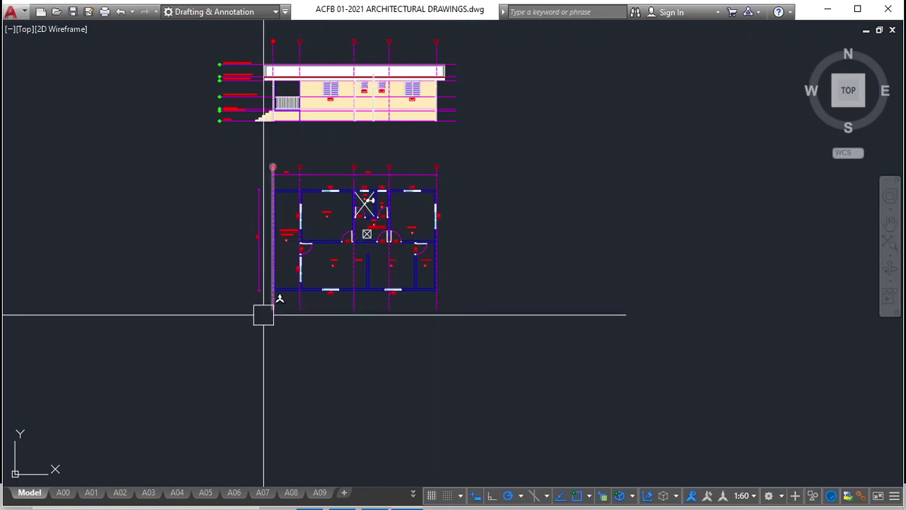
pyautogui.scroll(-6, 303, 310)
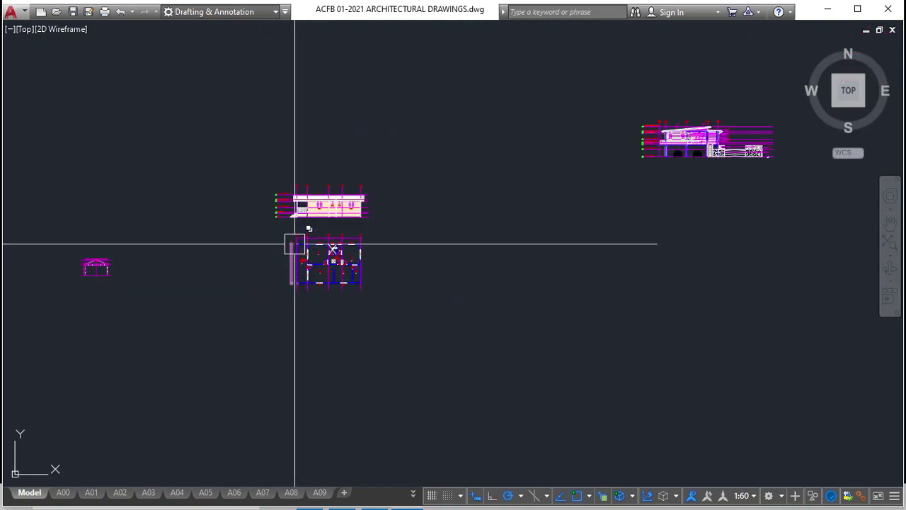
# Copy the single-storey elevation above the separate floor plan to the empty space beside the upper staircase elevation
pyautogui.moveTo(410, 241); pyautogui.dragTo(392, 162, button='middle')
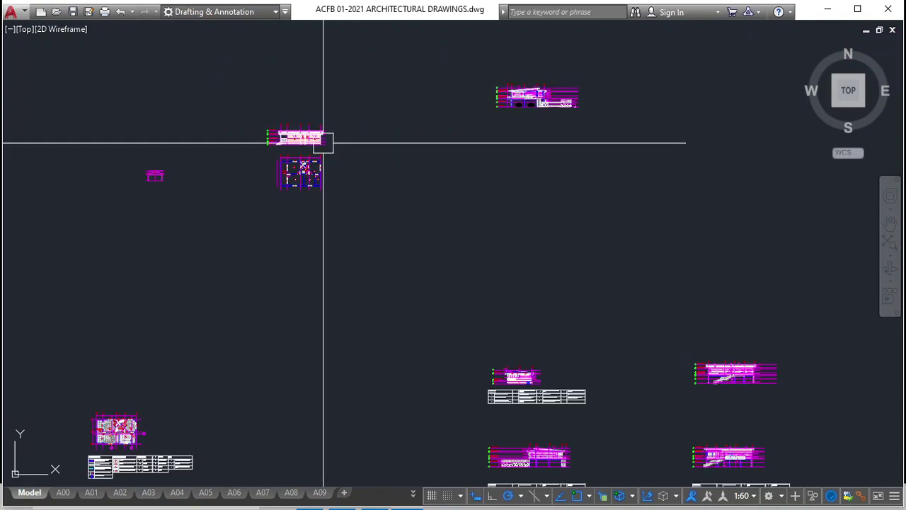
pyautogui.scroll(2, 320, 144)
pyautogui.click(354, 152)
pyautogui.click(177, 106)
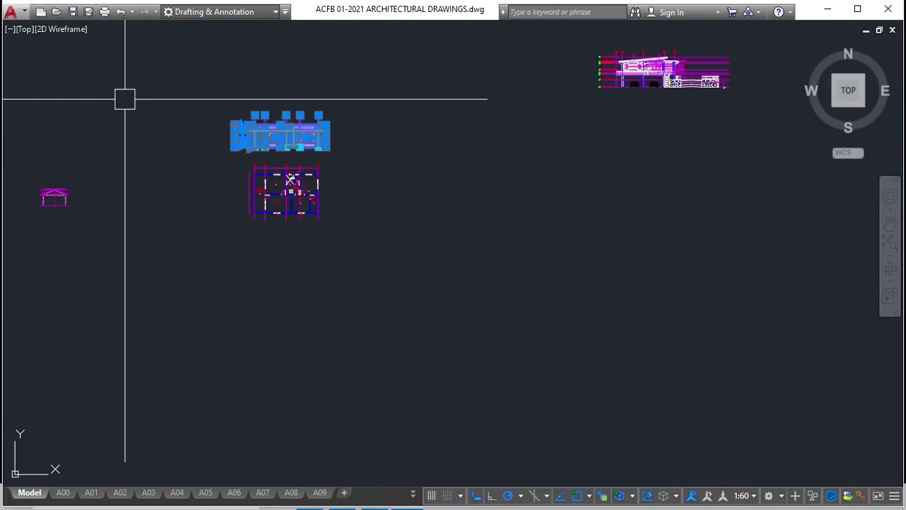
pyautogui.press('m')
pyautogui.press('space')
pyautogui.click(212, 114)
pyautogui.scroll(-3, 499, 173)
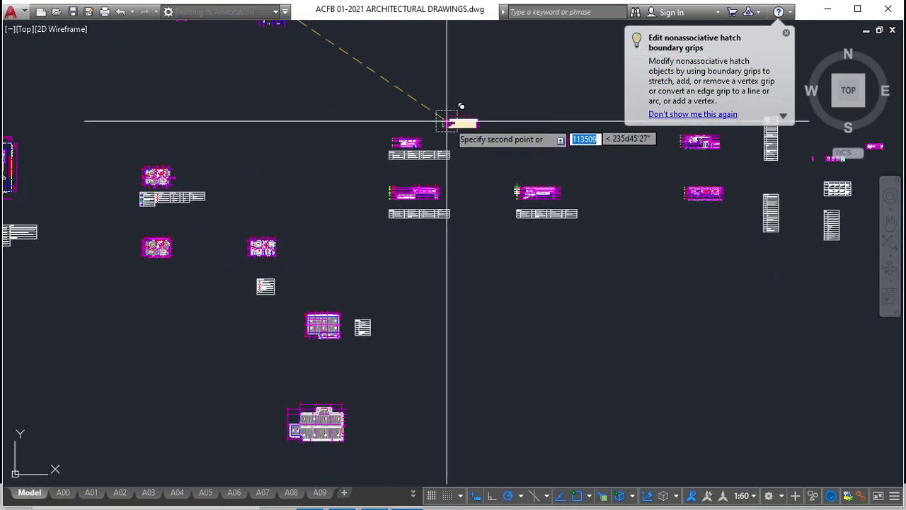
pyautogui.scroll(5, 556, 146)
pyautogui.moveTo(631, 188); pyautogui.dragTo(643, 289, button='middle')
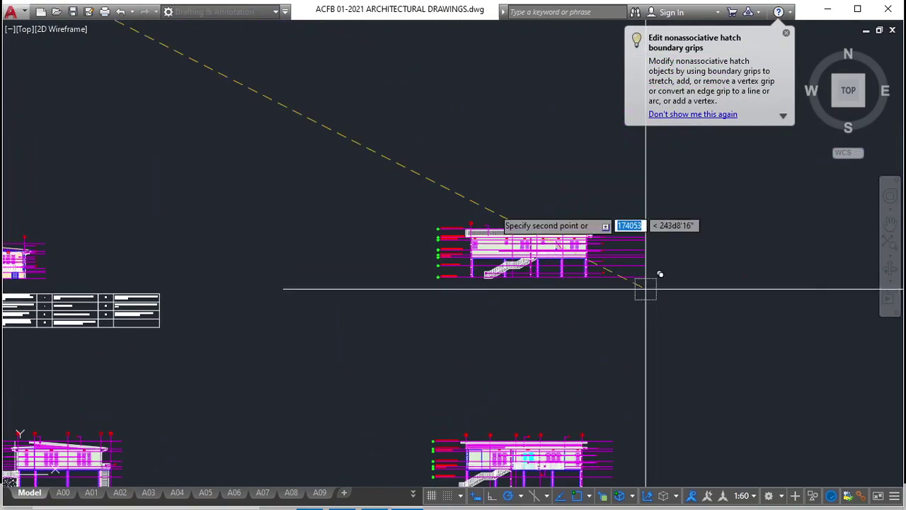
pyautogui.moveTo(299, 216)
pyautogui.mouseDown(button='middle')
pyautogui.moveTo(483, 143)
pyautogui.moveTo(445, 146)
pyautogui.moveTo(346, 209)
pyautogui.mouseUp(button='middle')
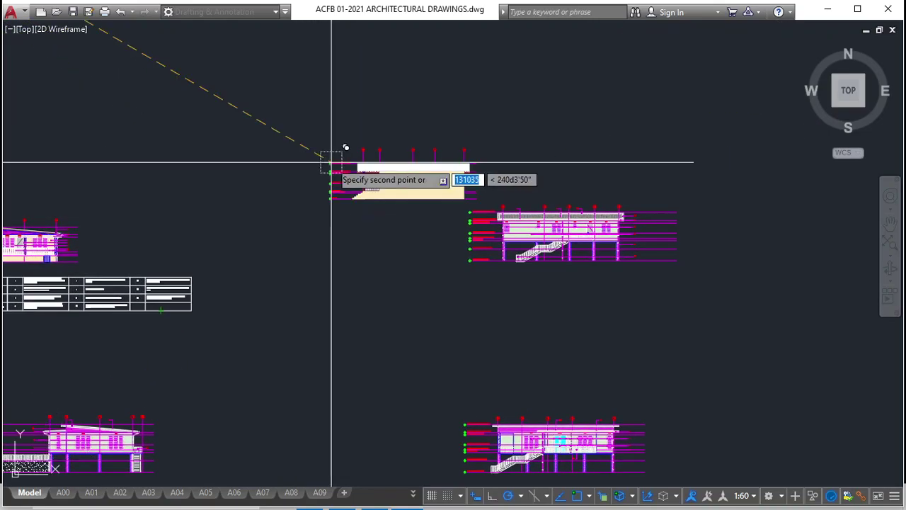
pyautogui.click(330, 162)
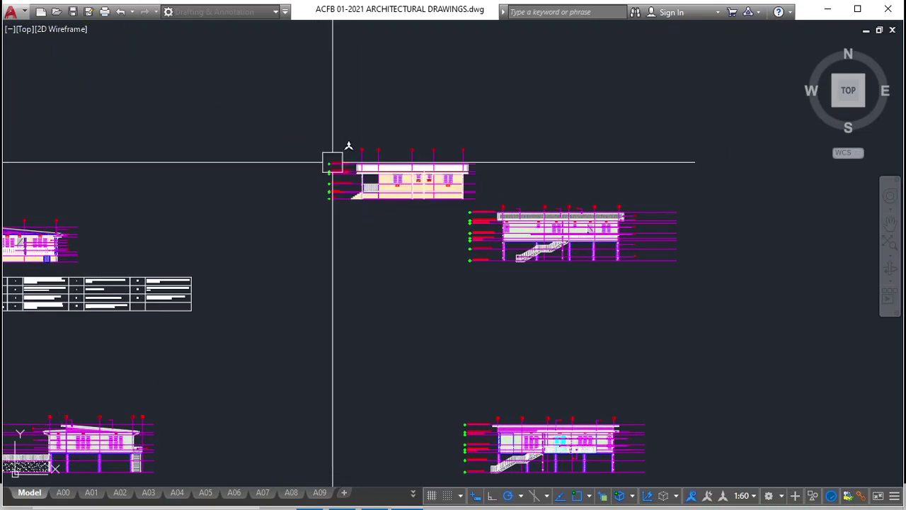
# Delete the upper raised elevation with the staircase, directly above exterior elevation D
pyautogui.click(723, 277)
pyautogui.click(425, 223)
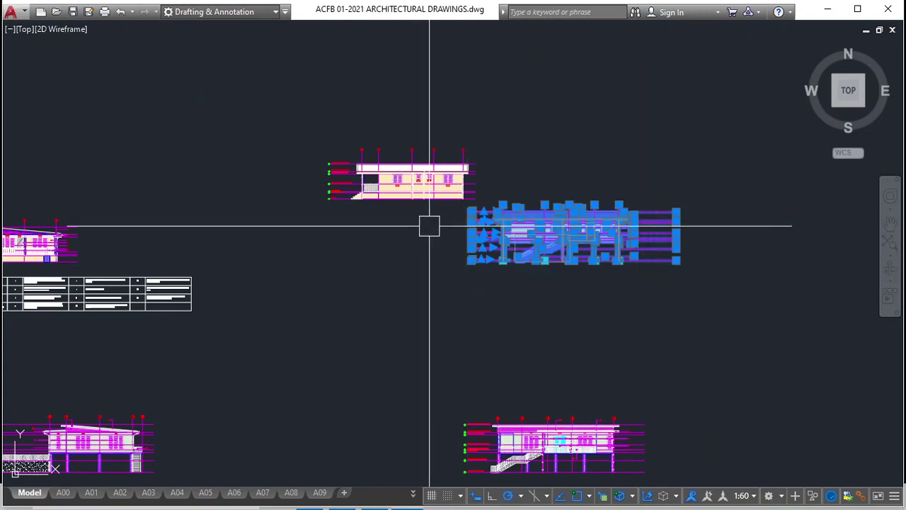
pyautogui.press('Delete')
# Move the copied single-storey elevation into the space directly above exterior elevation D
pyautogui.click(516, 227)
pyautogui.click(172, 80)
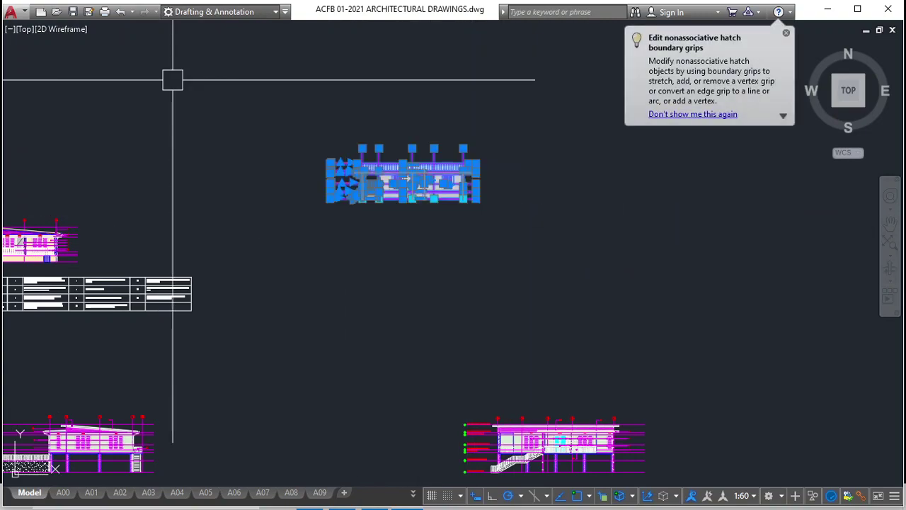
pyautogui.press('m')
pyautogui.press('Return')
pyautogui.click(222, 114)
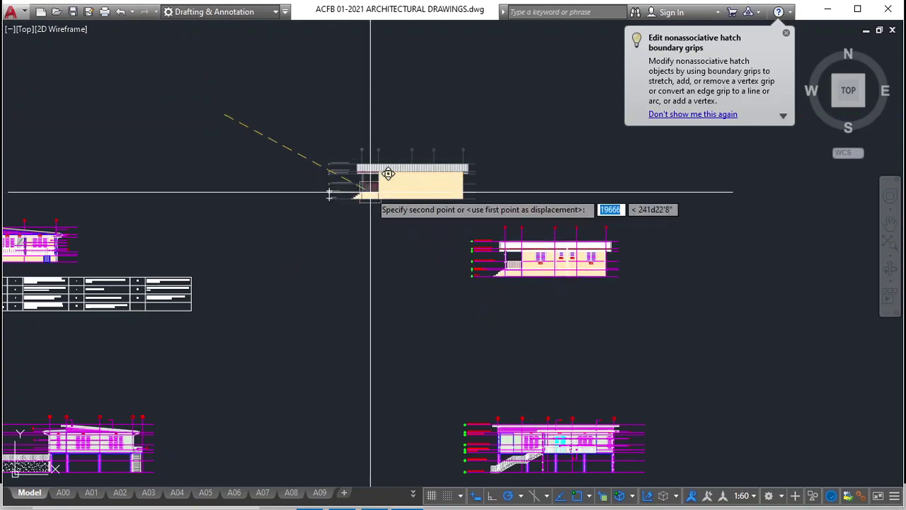
pyautogui.click(380, 192)
# Move the separate floor plan from below the original single-storey elevation to directly above it, keeping their grid lines vertically aligned
pyautogui.scroll(-5, 382, 198)
pyautogui.scroll(8, 284, 252)
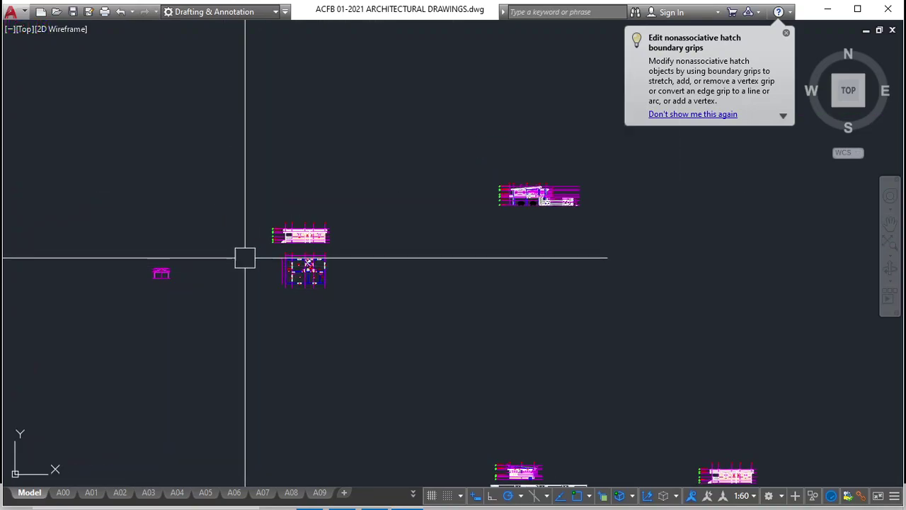
pyautogui.click(457, 434)
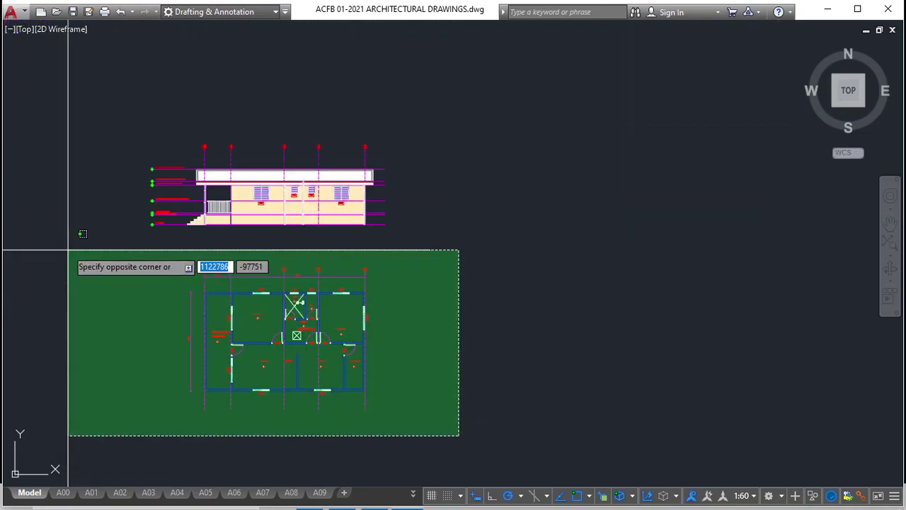
pyautogui.click(67, 249)
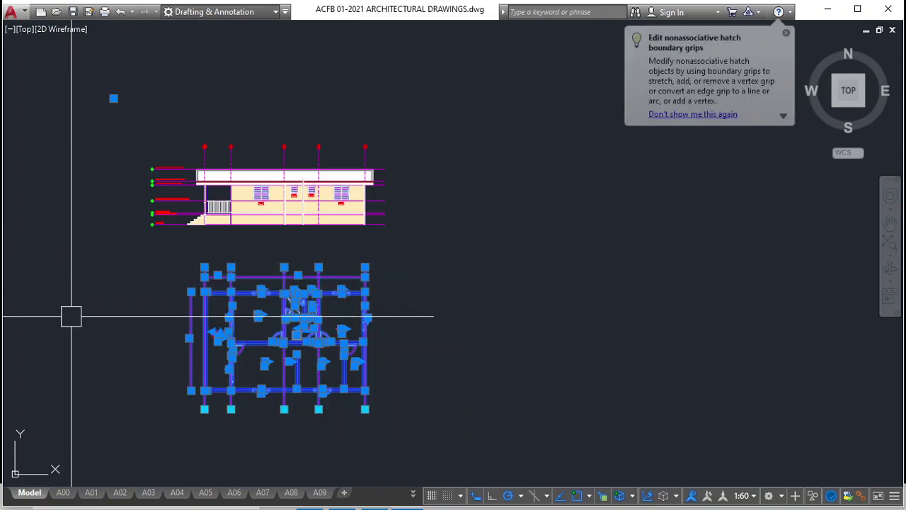
pyautogui.press('m')
pyautogui.press('Return')
pyautogui.click(481, 346)
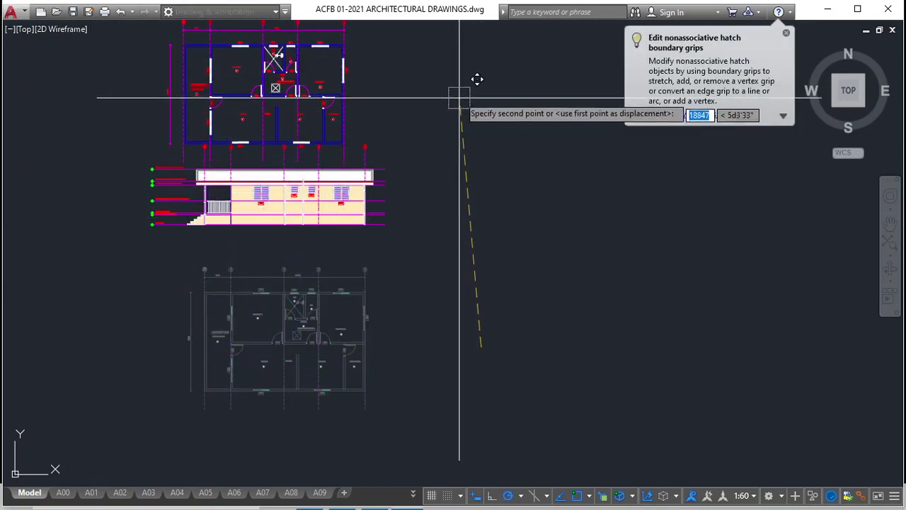
pyautogui.moveTo(482, 81); pyautogui.dragTo(498, 153, button='middle')
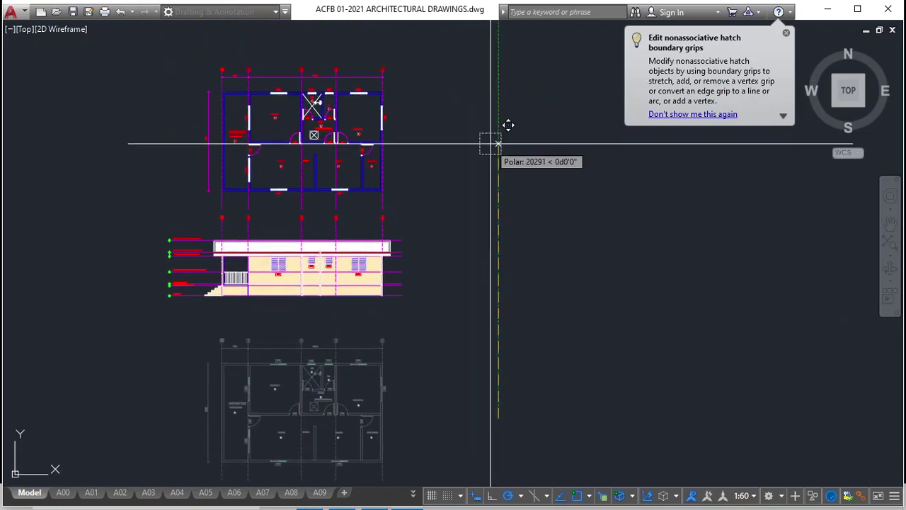
pyautogui.click(498, 124)
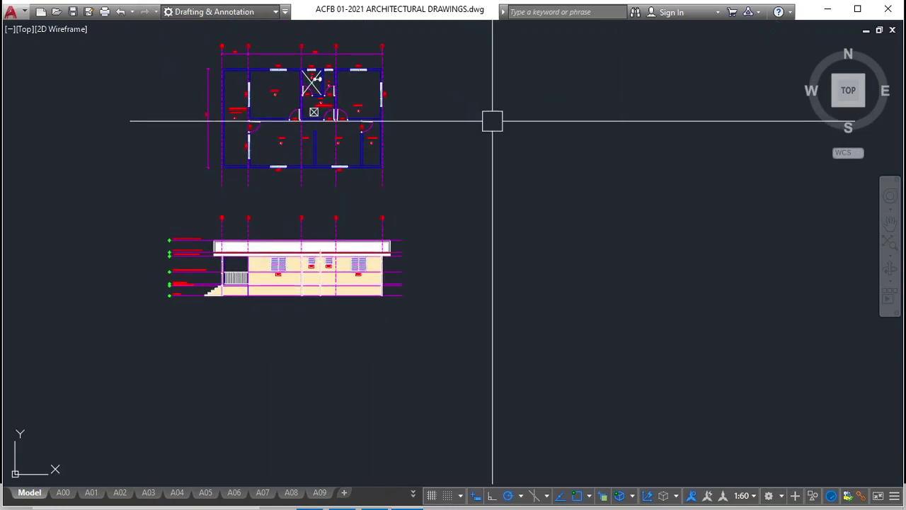
# Delete the beige wall hatch from the single-storey elevation below the floor plan
pyautogui.scroll(4, 351, 45)
pyautogui.scroll(-4, 354, 61)
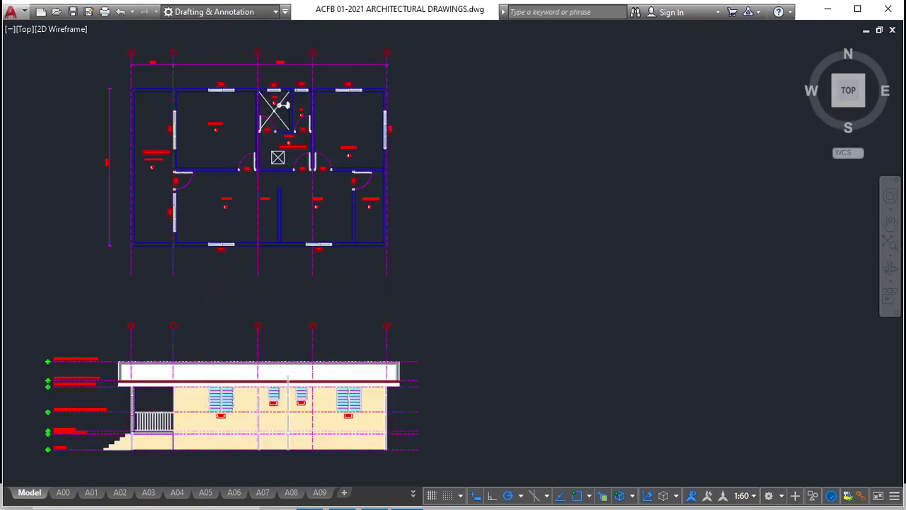
pyautogui.scroll(4, 366, 229)
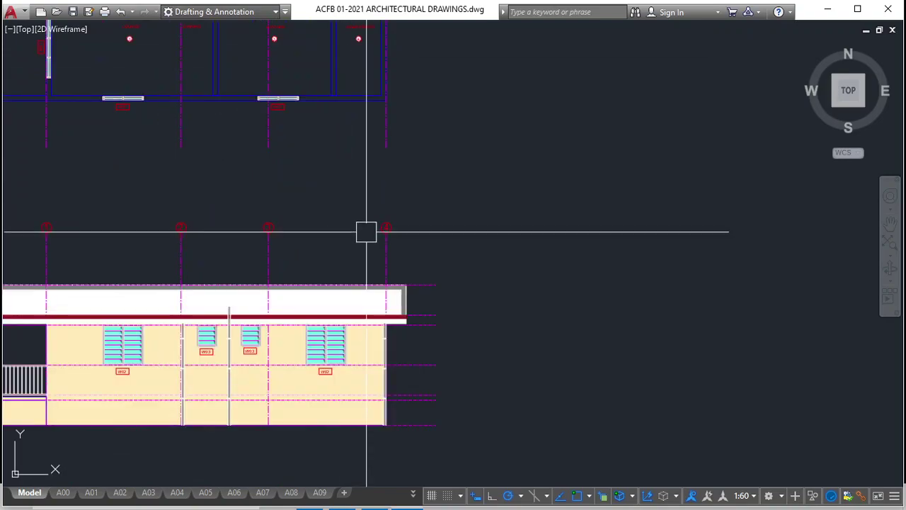
pyautogui.scroll(-3, 366, 229)
pyautogui.moveTo(192, 299); pyautogui.dragTo(260, 288, button='middle')
pyautogui.scroll(3, 273, 290)
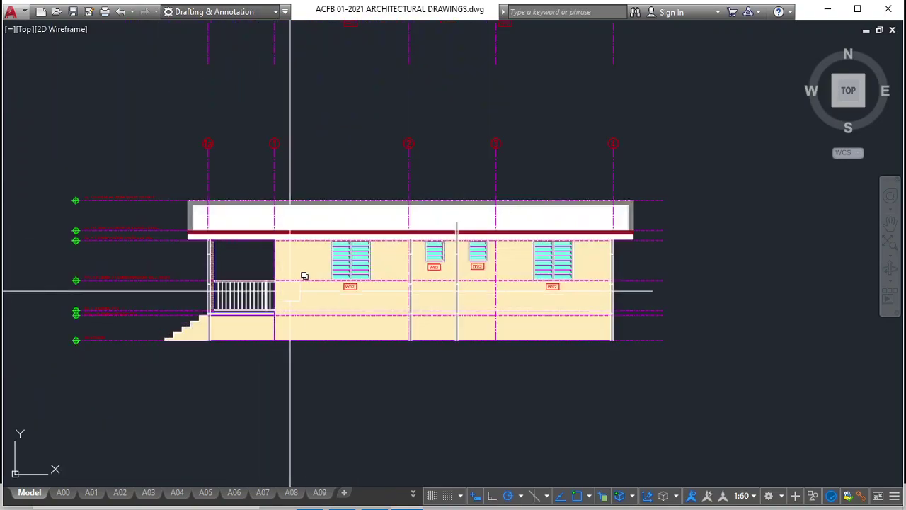
pyautogui.click(310, 292)
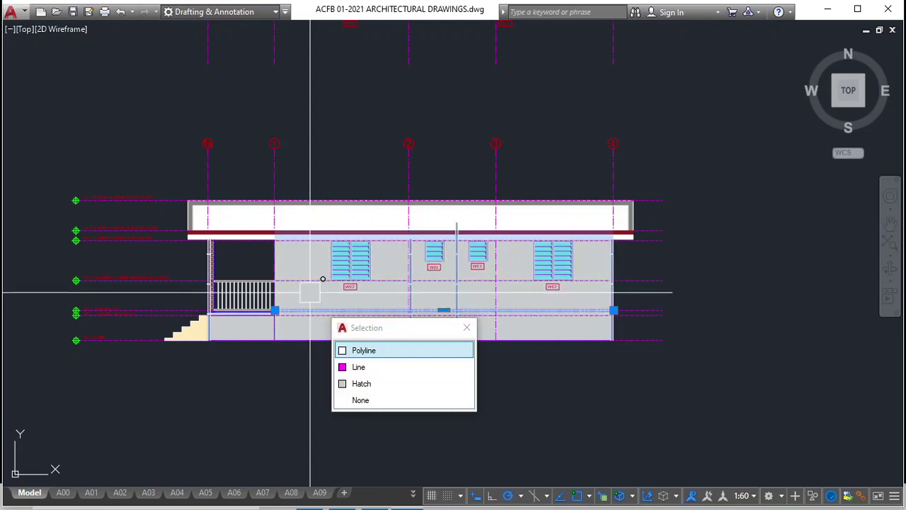
pyautogui.press('Down')
pyautogui.press('Down')
pyautogui.press('Return')
pyautogui.scroll(2, 310, 292)
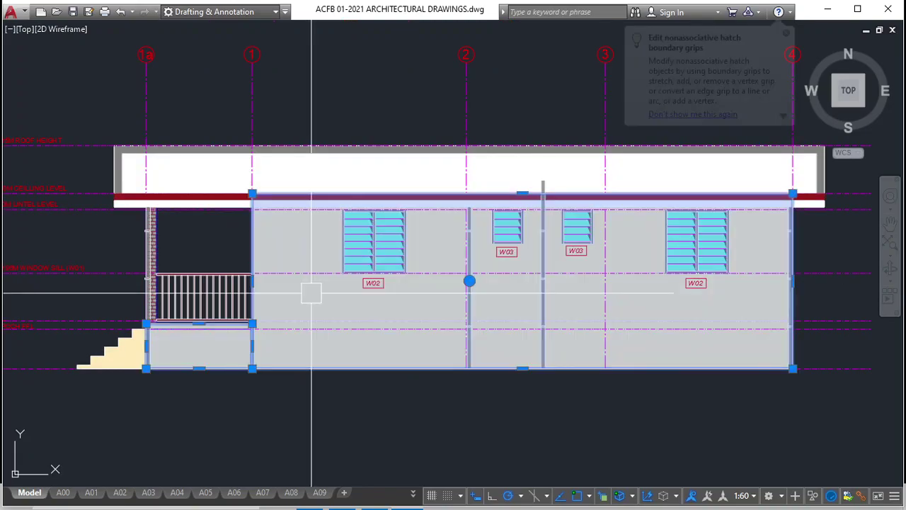
pyautogui.press('Delete')
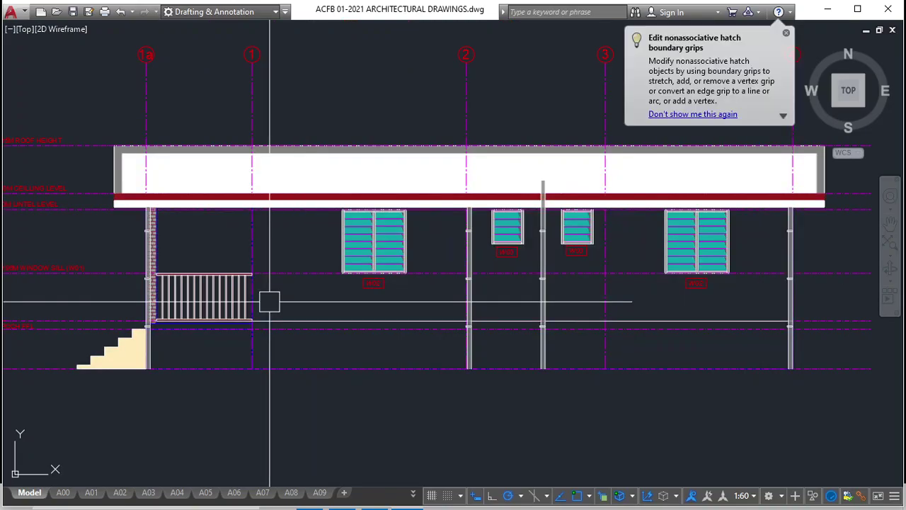
# Examine the unhatched elevation together with the floor plan above it
pyautogui.scroll(-2, 296, 243)
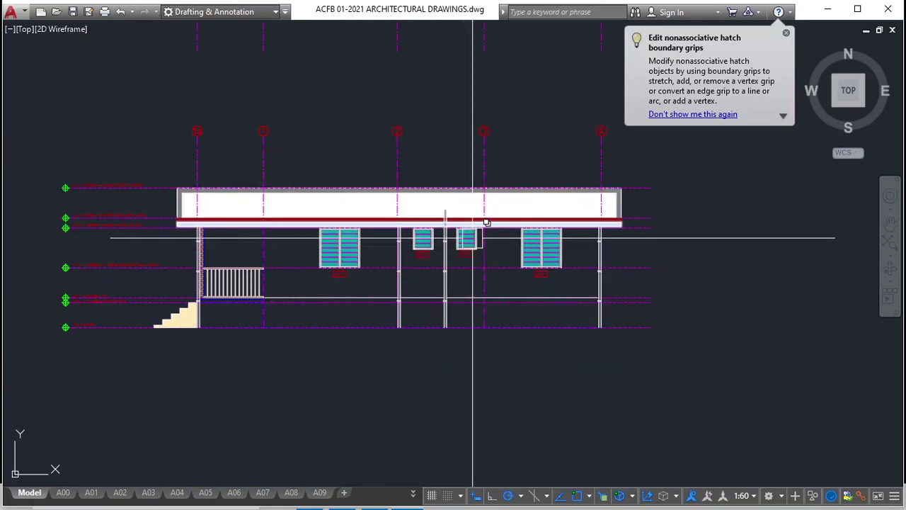
pyautogui.scroll(-2, 320, 256)
pyautogui.scroll(-2, 196, 316)
pyautogui.scroll(3, 292, 259)
pyautogui.scroll(4, 237, 312)
pyautogui.scroll(-5, 239, 313)
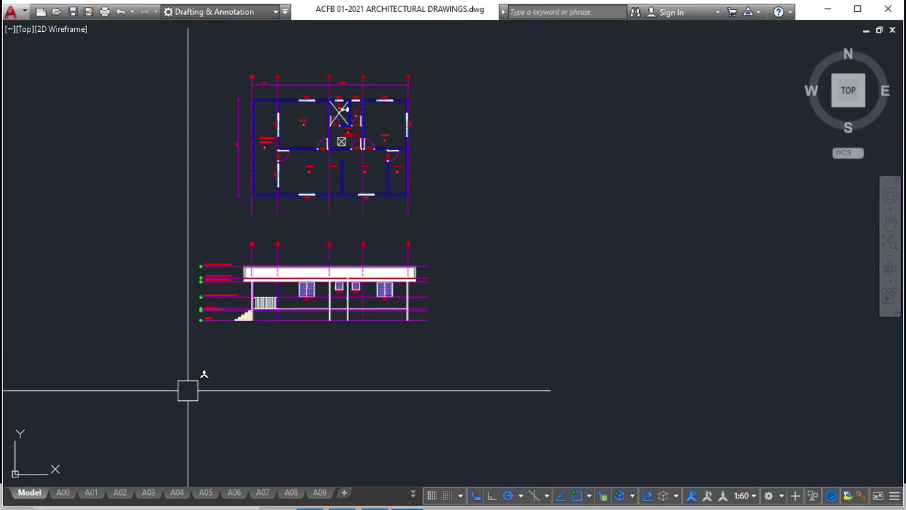
pyautogui.scroll(2, 430, 278)
pyautogui.moveTo(431, 273)
pyautogui.mouseDown(button='middle')
pyautogui.moveTo(568, 255)
pyautogui.moveTo(624, 220)
pyautogui.mouseUp(button='middle')
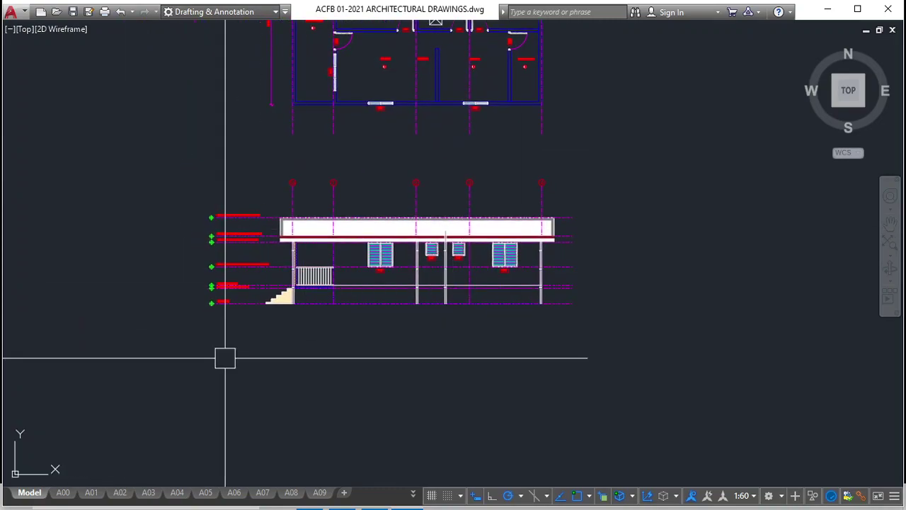
pyautogui.click(237, 355)
pyautogui.click(138, 186)
pyautogui.click(641, 188)
pyautogui.click(90, 161)
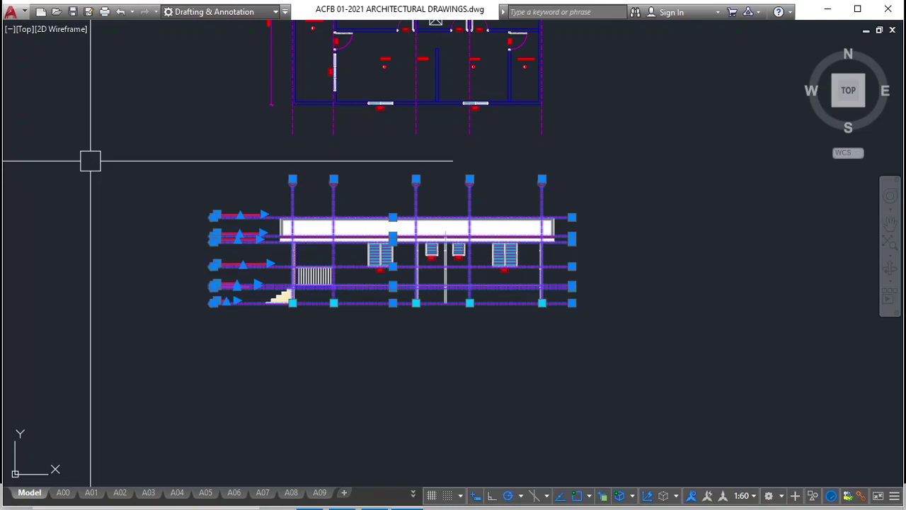
pyautogui.press('m')
pyautogui.press('Return')
pyautogui.click(90, 161)
pyautogui.scroll(-2, 151, 142)
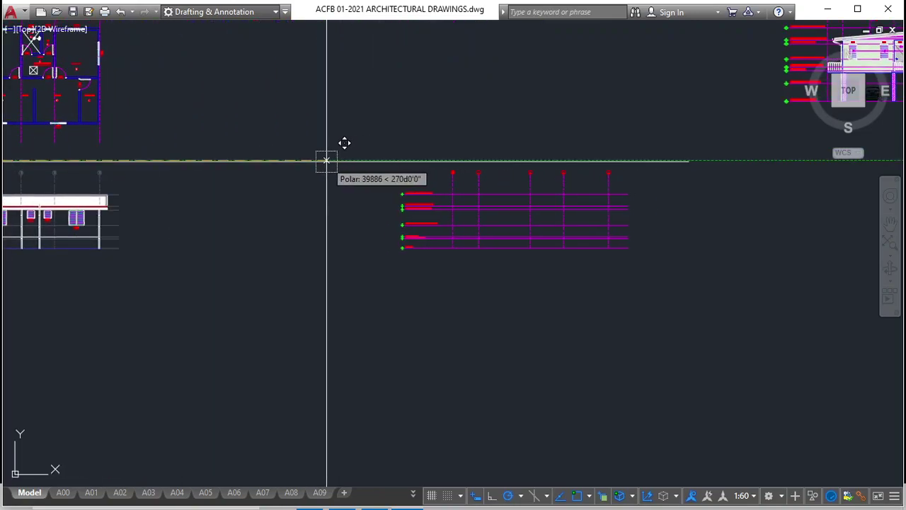
pyautogui.press('Return')
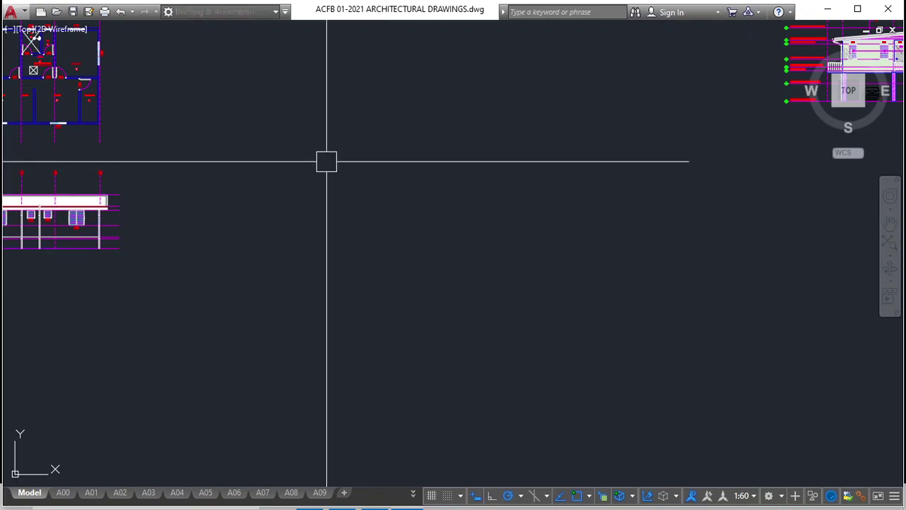
pyautogui.scroll(-3, 526, 182)
pyautogui.moveTo(526, 182); pyautogui.dragTo(570, 183, button='middle')
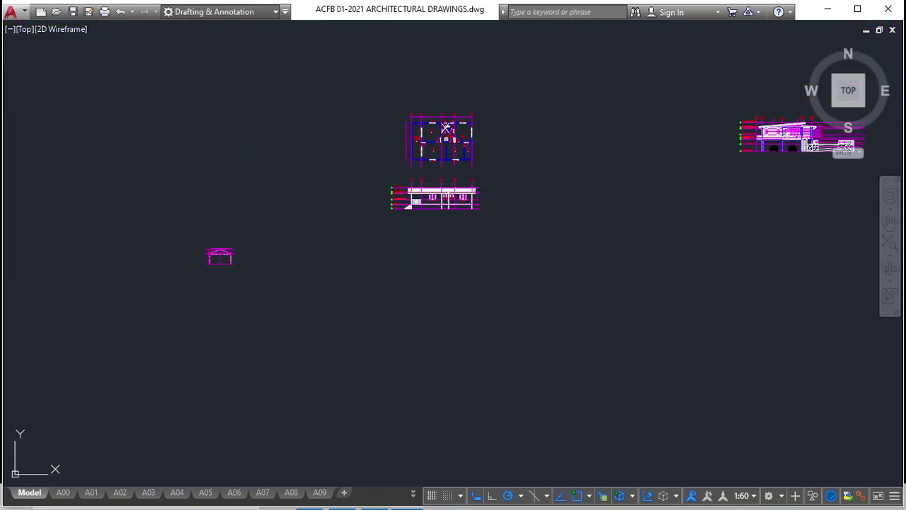
pyautogui.scroll(4, 706, 170)
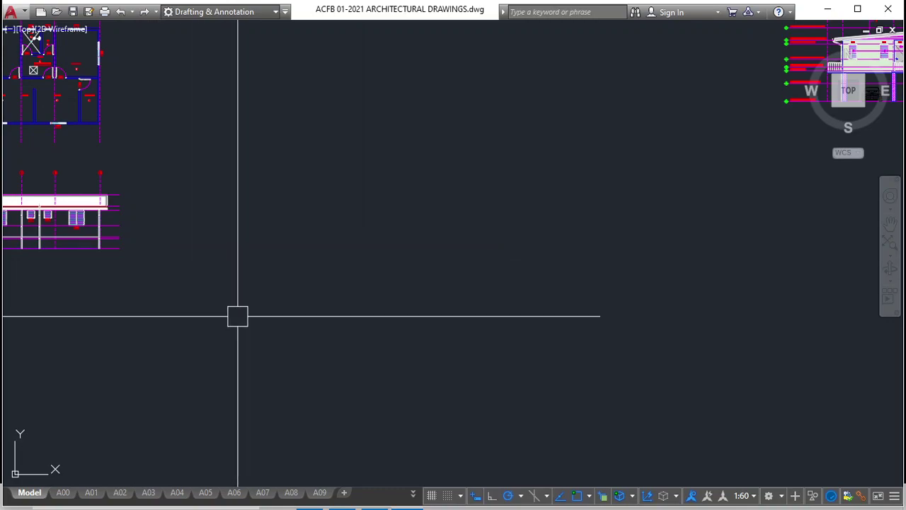
# Move the elevation's grid lines, level lines and level labels 40000 units horizontally into the empty space beside it
pyautogui.scroll(2, 237, 316)
pyautogui.click(226, 340)
pyautogui.click(143, 133)
pyautogui.click(675, 188)
pyautogui.click(130, 163)
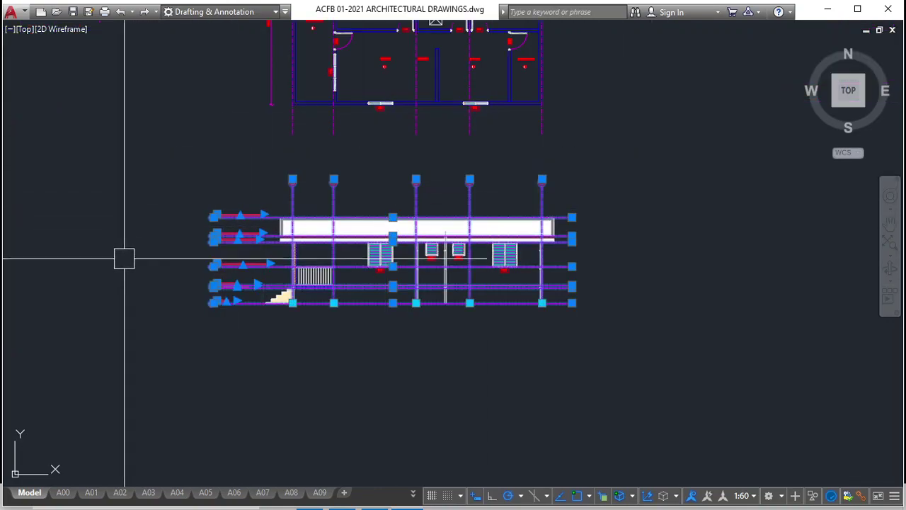
pyautogui.scroll(-4, 126, 273)
pyautogui.write('co')
pyautogui.press('Return')
pyautogui.click(133, 332)
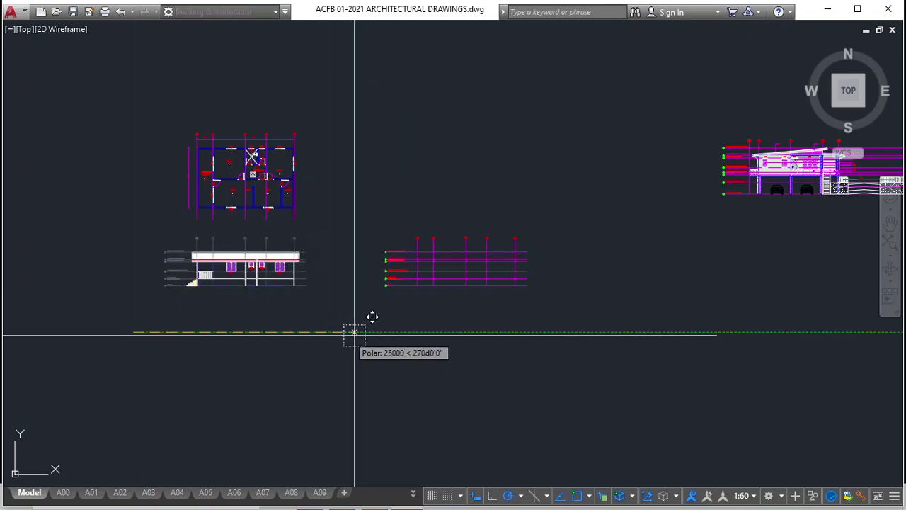
pyautogui.write('40000')
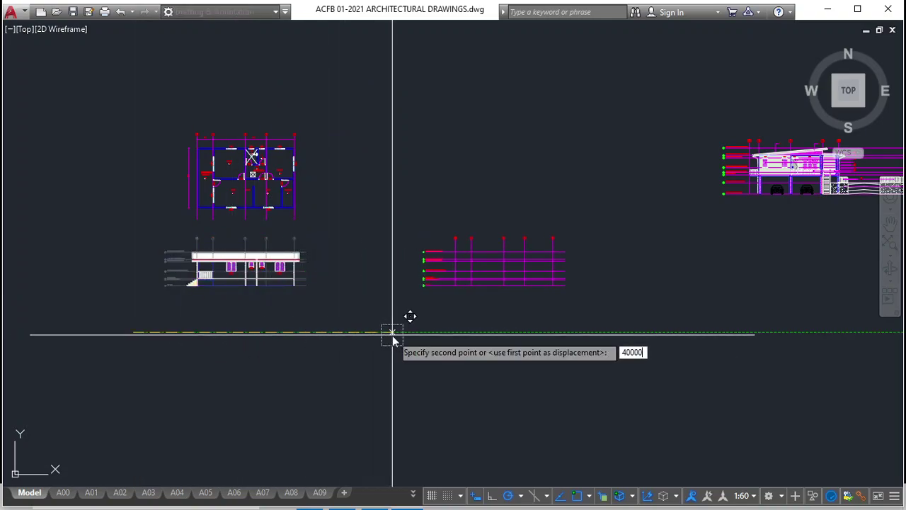
pyautogui.press('Return')
# Delete the two W03 windows, the W02 window farthest from the steps, their tags and the tall pipe passing the roof edge
pyautogui.scroll(4, 388, 275)
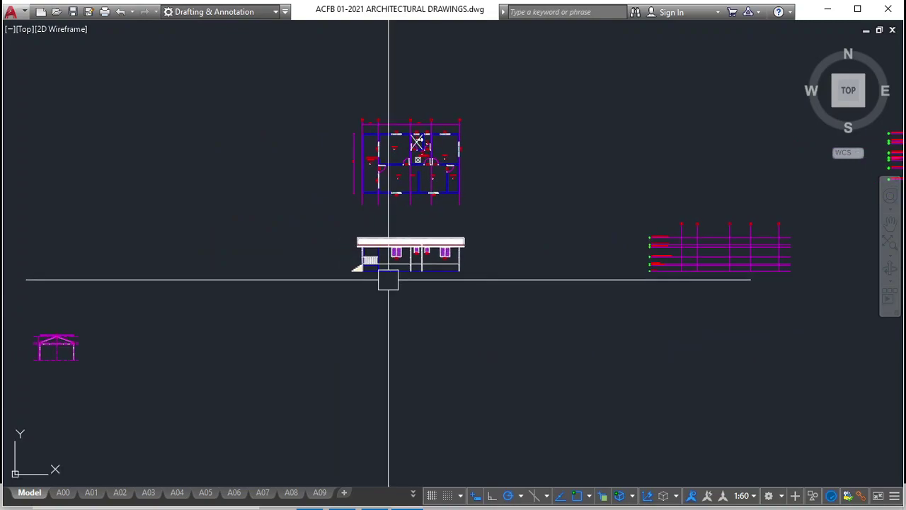
pyautogui.scroll(4, 416, 249)
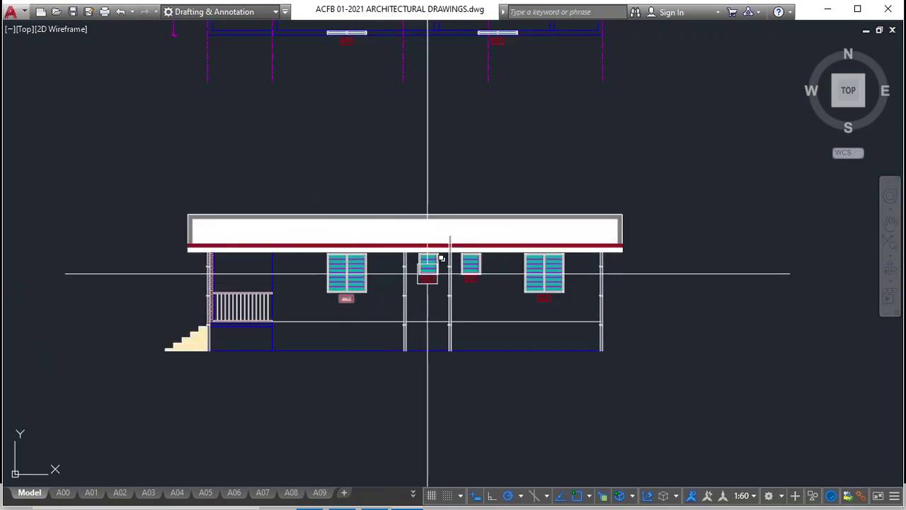
pyautogui.scroll(-2, 393, 276)
pyautogui.scroll(5, 398, 172)
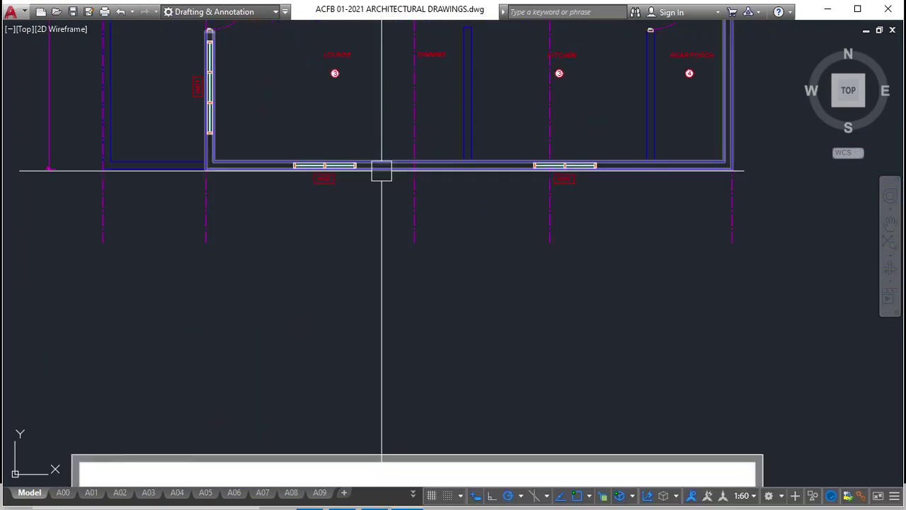
pyautogui.scroll(-3, 297, 107)
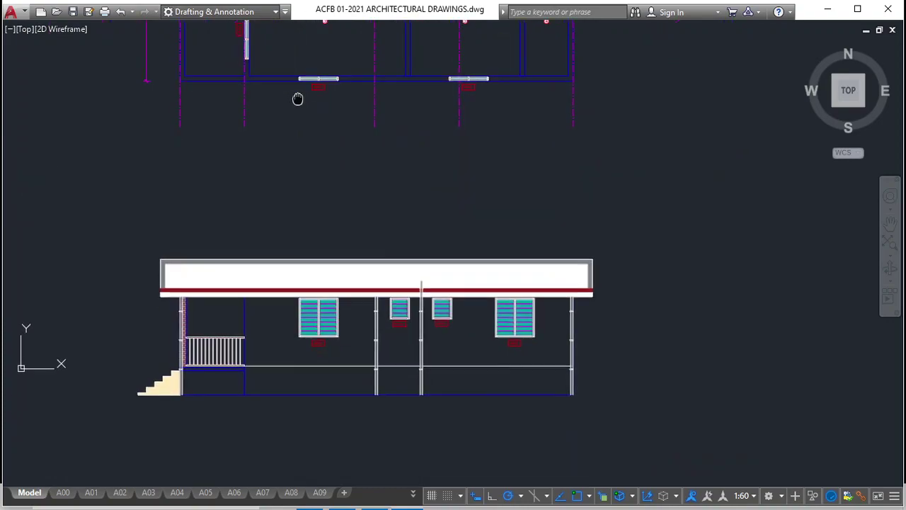
pyautogui.scroll(2, 385, 303)
pyautogui.moveTo(411, 283); pyautogui.dragTo(481, 308)
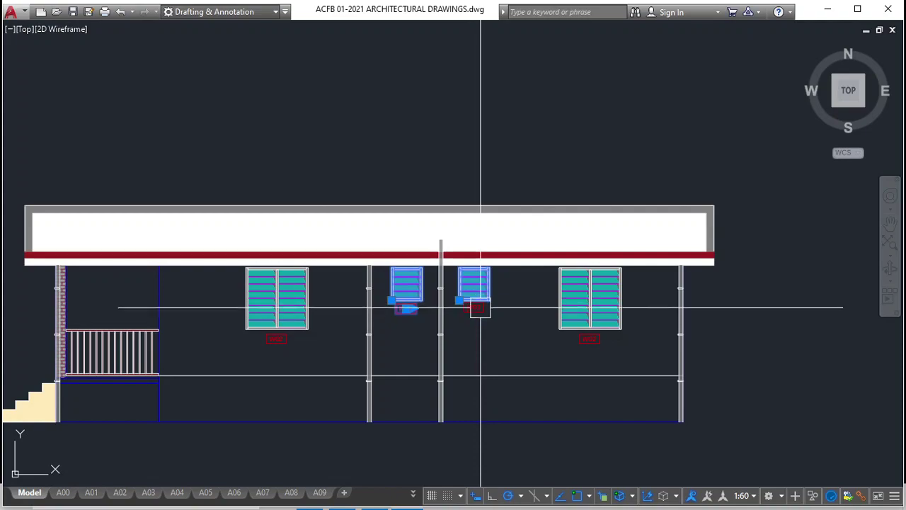
pyautogui.click(571, 304)
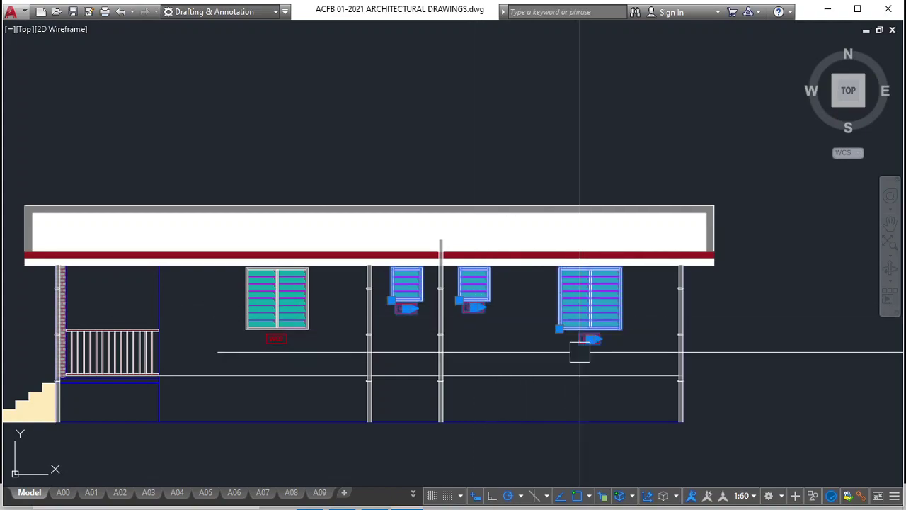
pyautogui.press('Delete')
pyautogui.click(443, 314)
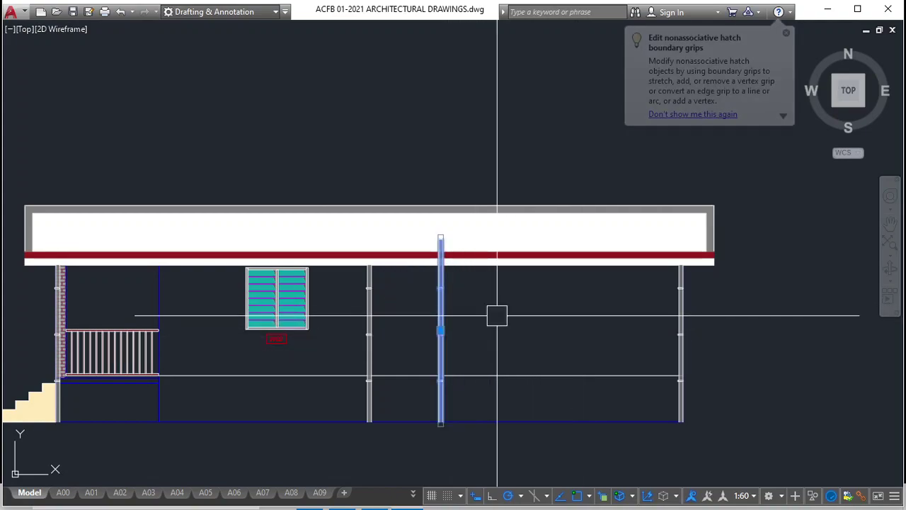
pyautogui.scroll(-4, 480, 296)
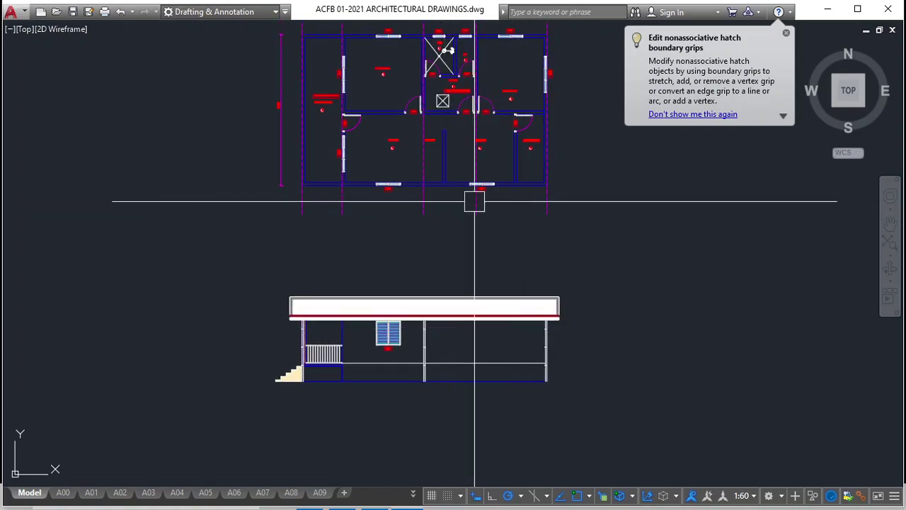
# Delete the remaining tall vertical pipes at both ends and the middle of the elevation
pyautogui.moveTo(307, 301); pyautogui.dragTo(286, 229, button='middle')
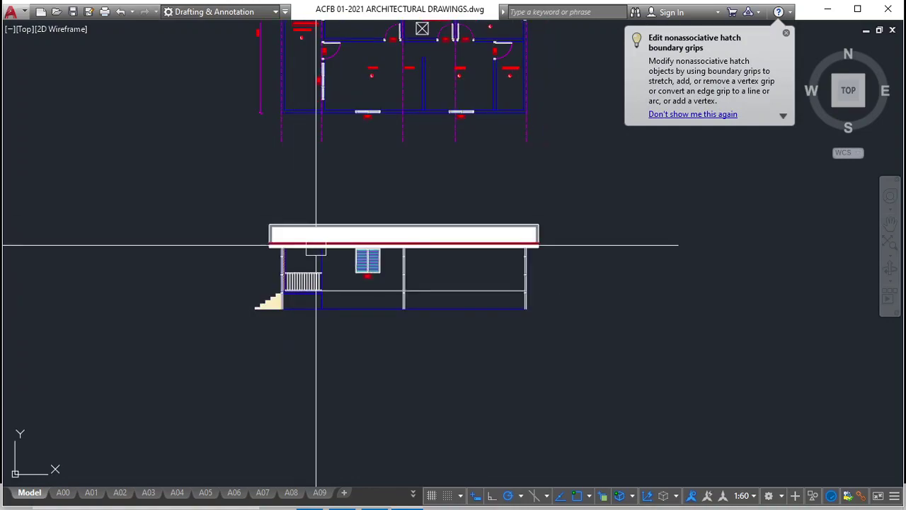
pyautogui.click(404, 278)
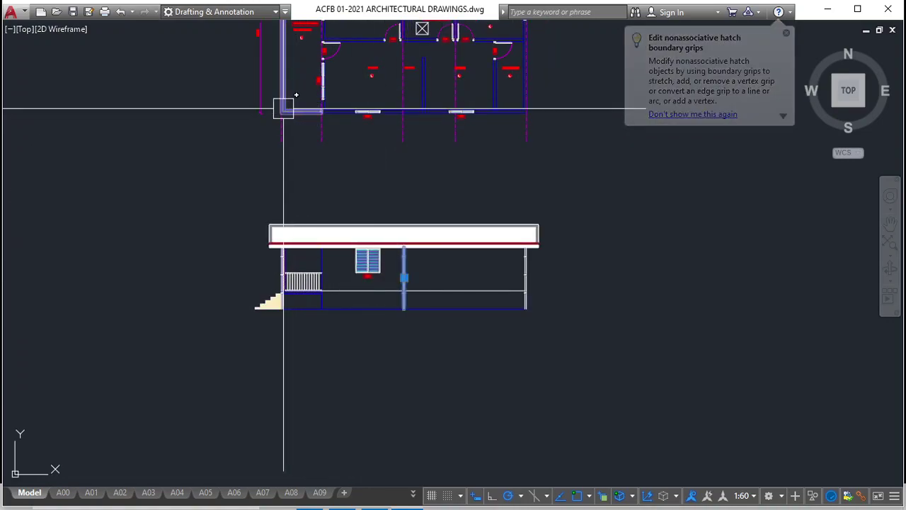
pyautogui.scroll(6, 287, 253)
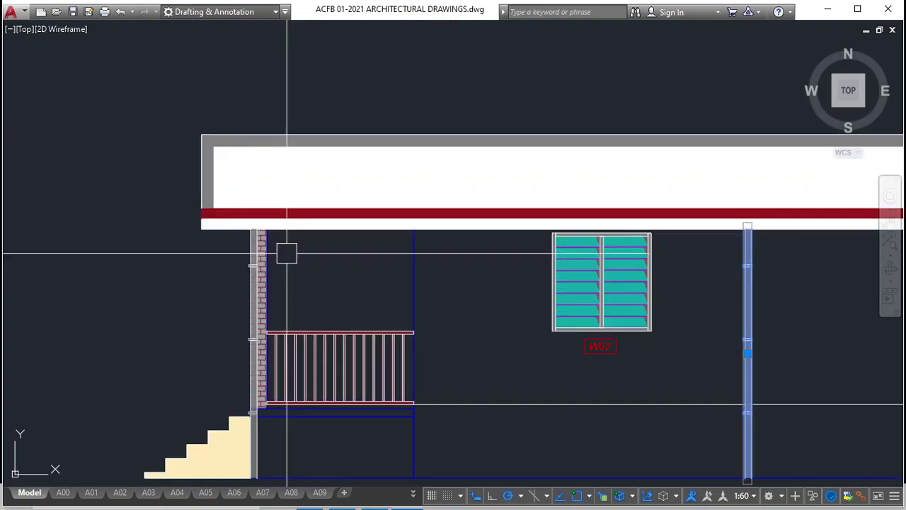
pyautogui.click(244, 255)
pyautogui.scroll(-2, 182, 259)
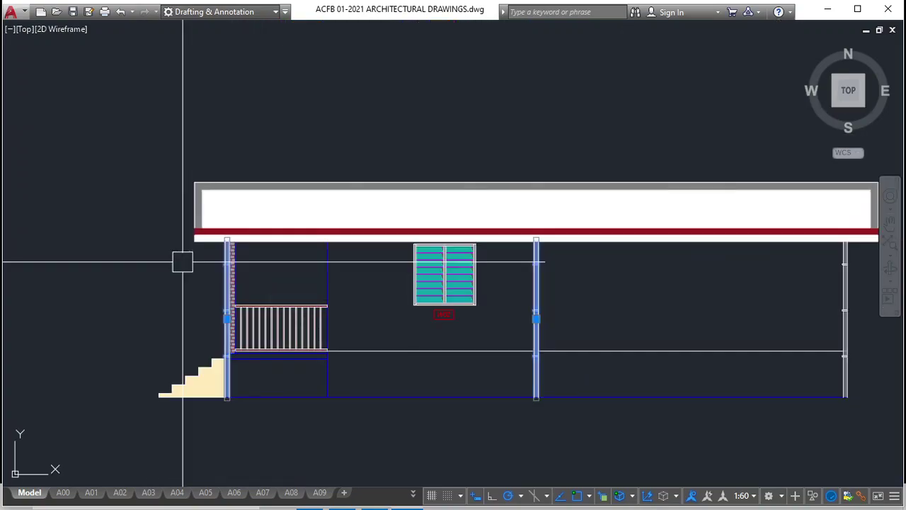
pyautogui.moveTo(723, 310)
pyautogui.mouseDown(button='middle')
pyautogui.moveTo(672, 287)
pyautogui.moveTo(476, 261)
pyautogui.mouseUp(button='middle')
pyautogui.scroll(-2, 608, 244)
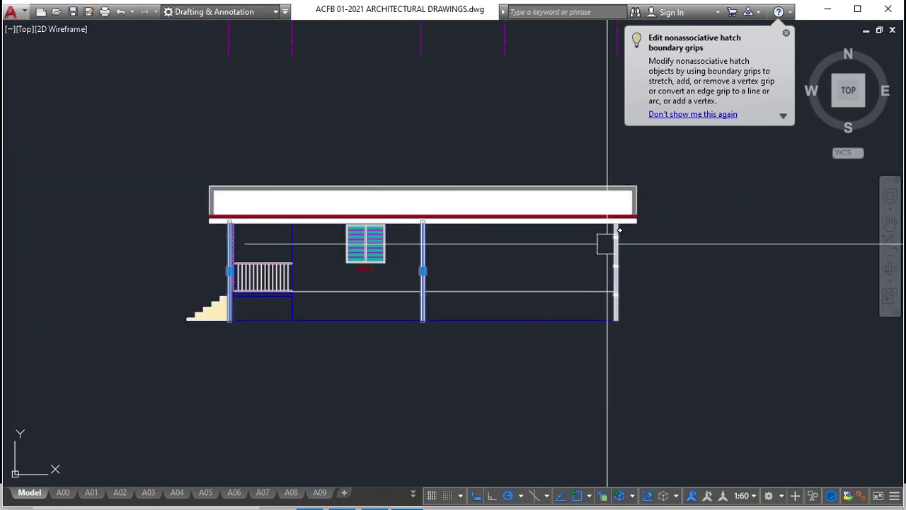
# Delete the white hatch strip running beneath the red fascia band of the roof
pyautogui.scroll(6, 636, 211)
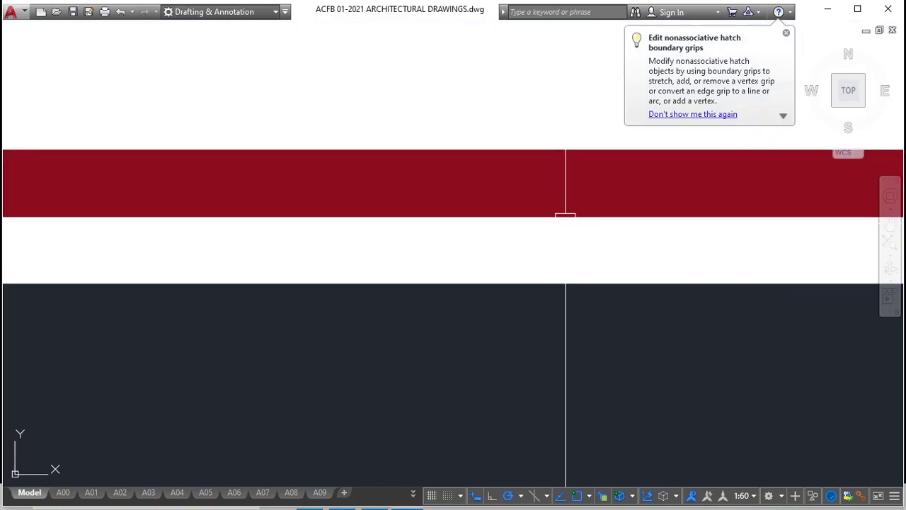
pyautogui.click(605, 239)
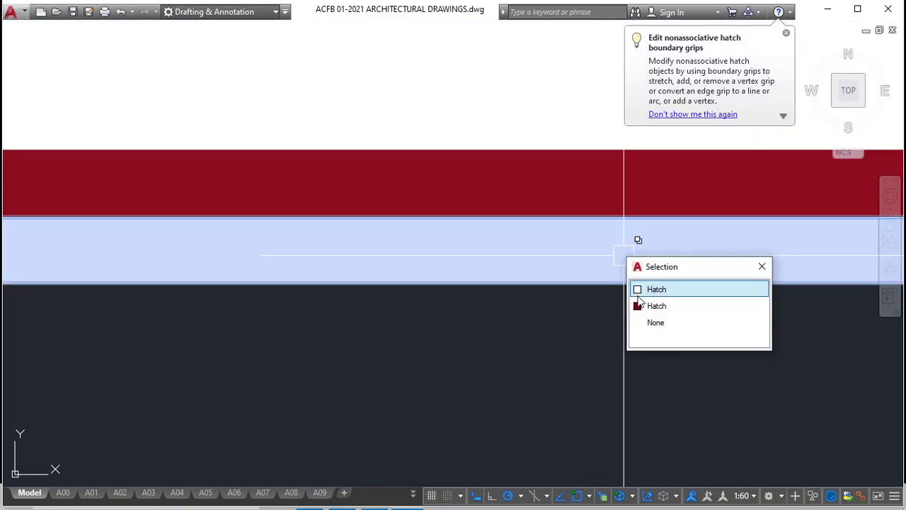
pyautogui.press('Escape')
pyautogui.scroll(-4, 593, 238)
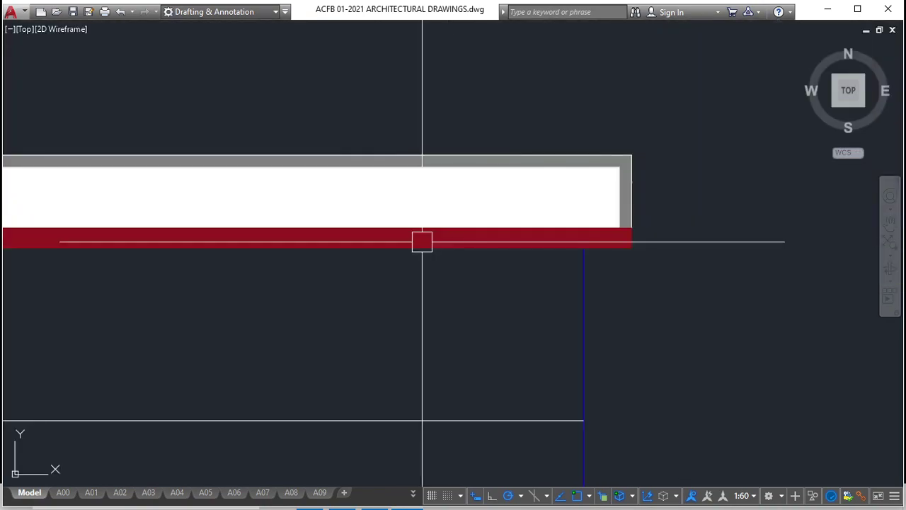
# Examine the roof band and W02 window of the stripped elevation against the floor plan above
pyautogui.scroll(-3, 422, 242)
pyautogui.scroll(-2, 473, 254)
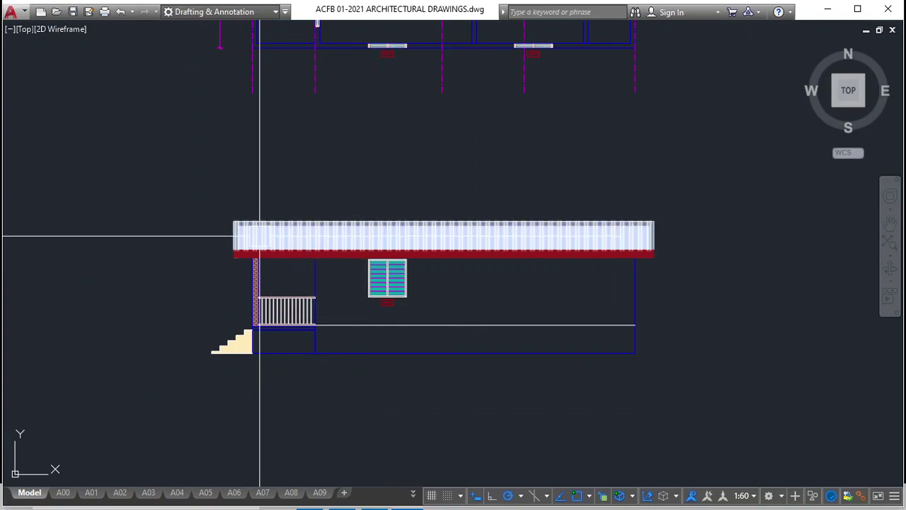
pyautogui.scroll(2, 548, 259)
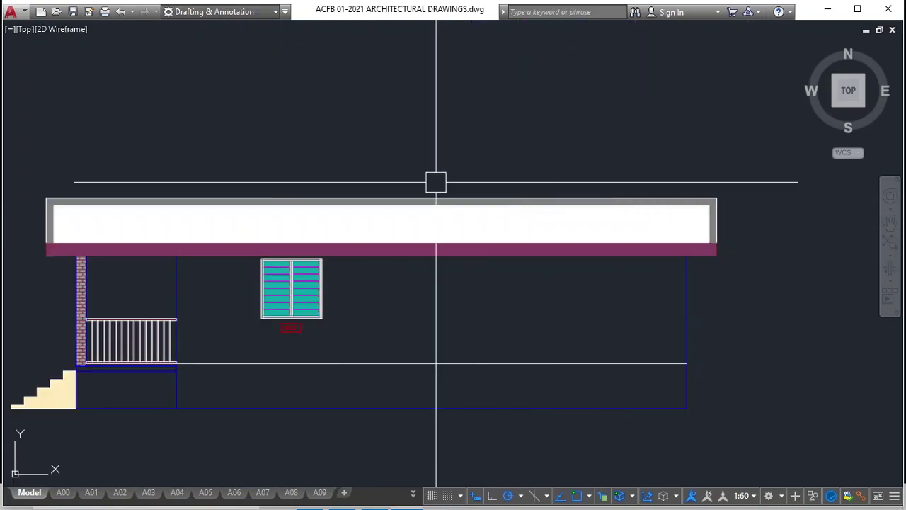
pyautogui.scroll(-3, 159, 216)
pyautogui.moveTo(133, 207); pyautogui.dragTo(173, 211, button='middle')
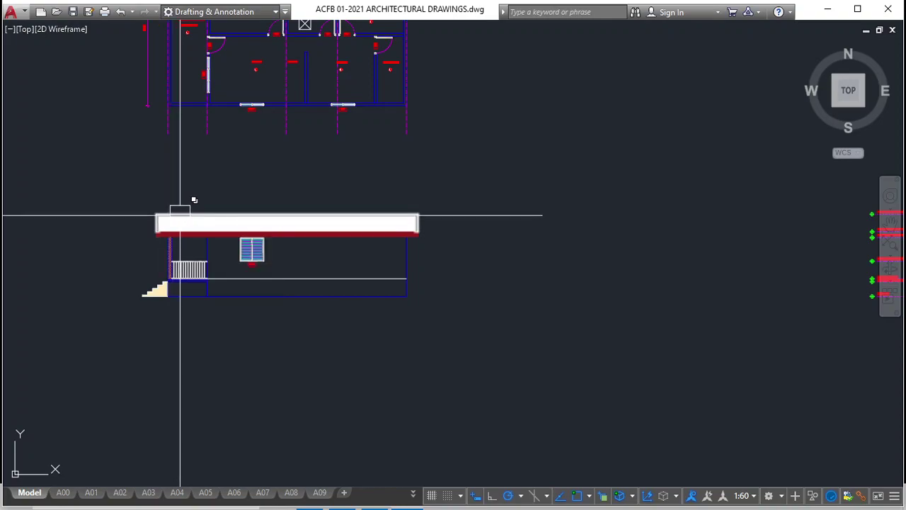
pyautogui.scroll(2, 181, 214)
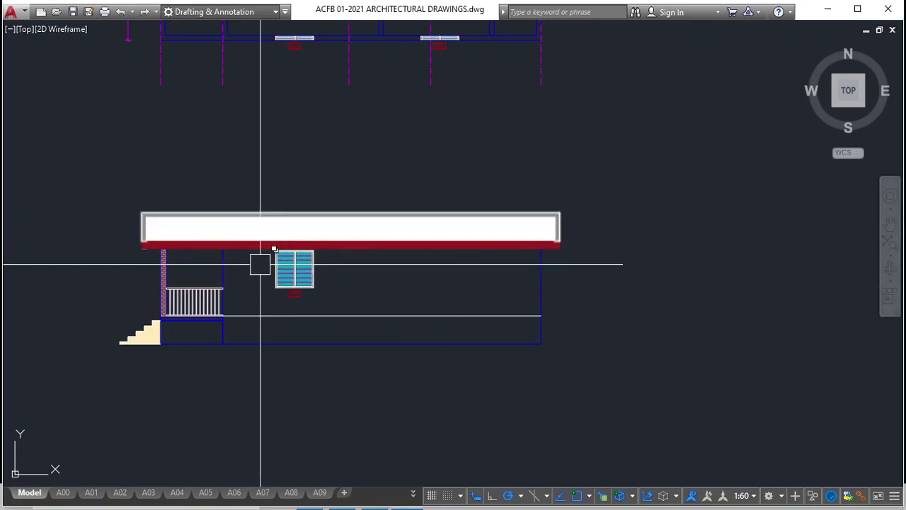
pyautogui.scroll(-2, 260, 263)
pyautogui.moveTo(260, 263); pyautogui.dragTo(302, 320, button='middle')
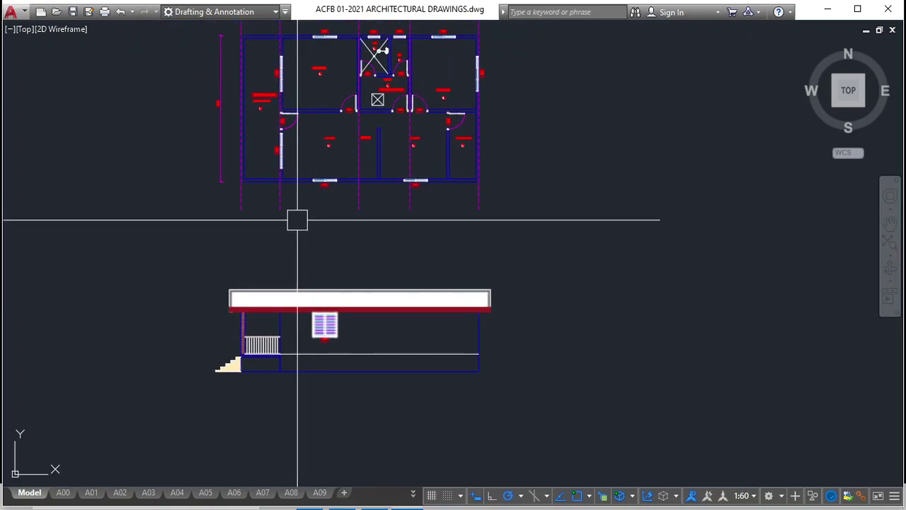
# Draw a vertical construction line (XLINE) through the steps-side edge of the first W02 window in the plan's lower wall
pyautogui.write('XL')
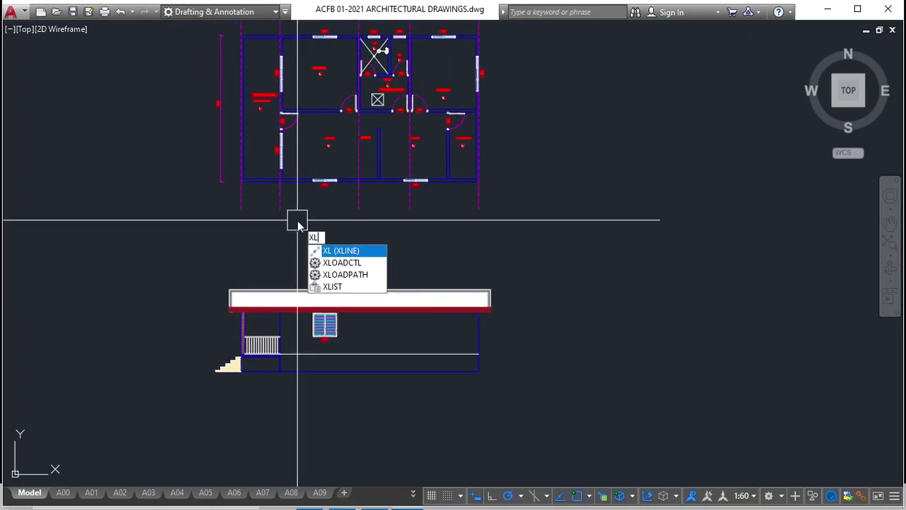
pyautogui.press('Return')
pyautogui.scroll(7, 298, 220)
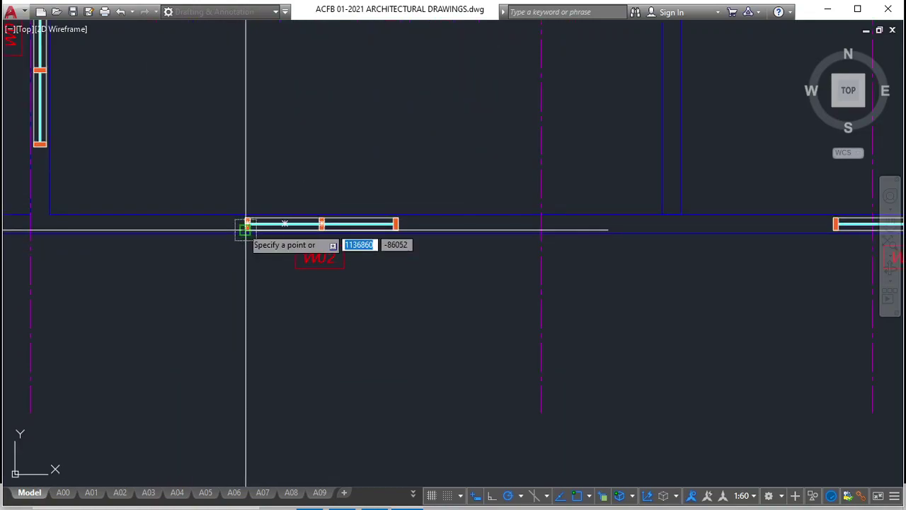
pyautogui.click(247, 224)
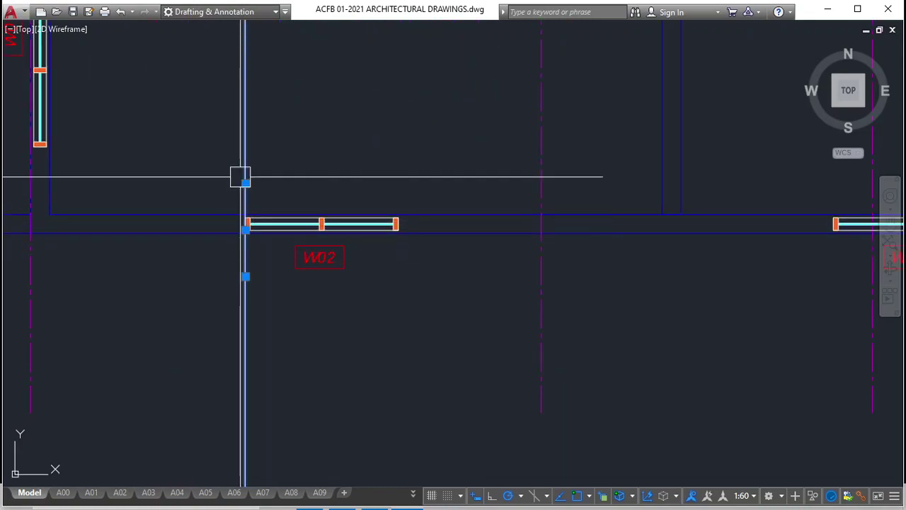
# Duplicate the vertical construction line at the other edge of the plan's W02 window and check the elevation window against both lines
pyautogui.write('m')
pyautogui.press('Return')
pyautogui.scroll(6, 241, 177)
pyautogui.click(245, 214)
pyautogui.scroll(-4, 248, 214)
pyautogui.click(435, 214)
pyautogui.moveTo(435, 213); pyautogui.dragTo(408, 203, button='middle')
pyautogui.scroll(-3, 382, 309)
pyautogui.scroll(4, 409, 101)
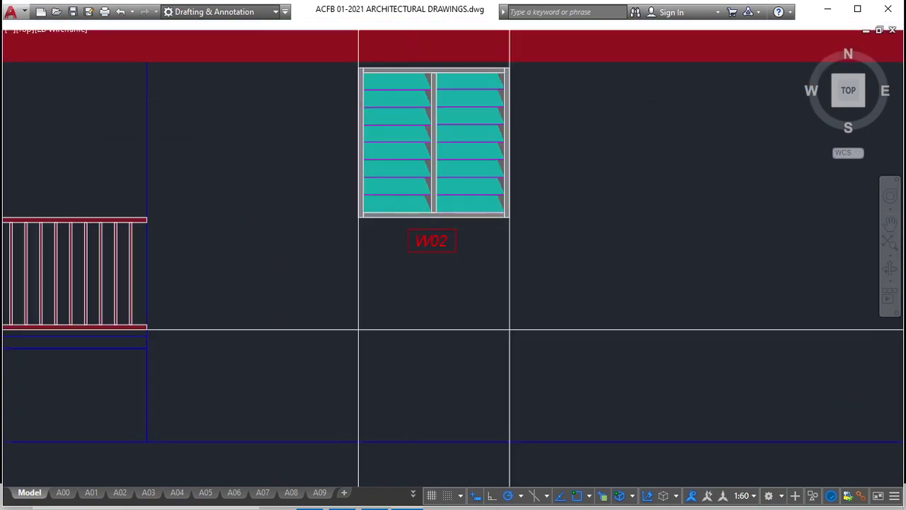
pyautogui.scroll(2, 403, 150)
pyautogui.scroll(-4, 398, 276)
pyautogui.scroll(2, 409, 206)
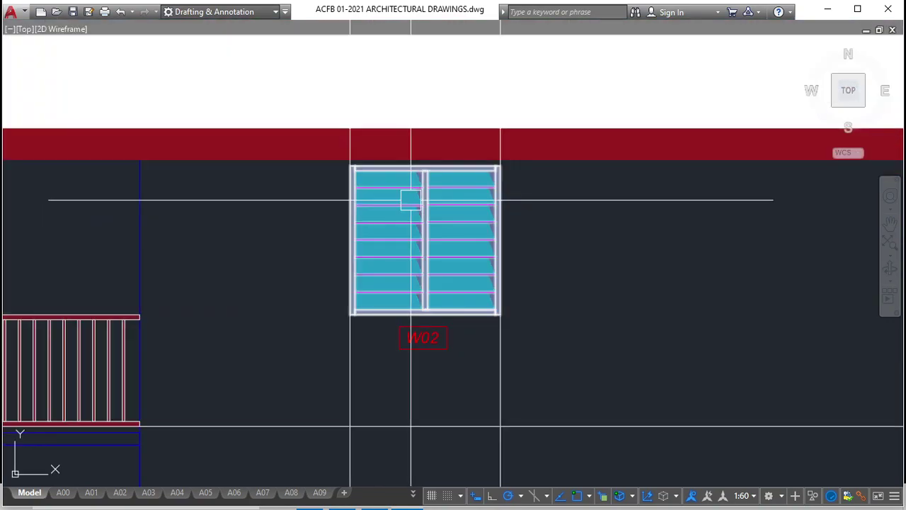
pyautogui.scroll(-2, 410, 200)
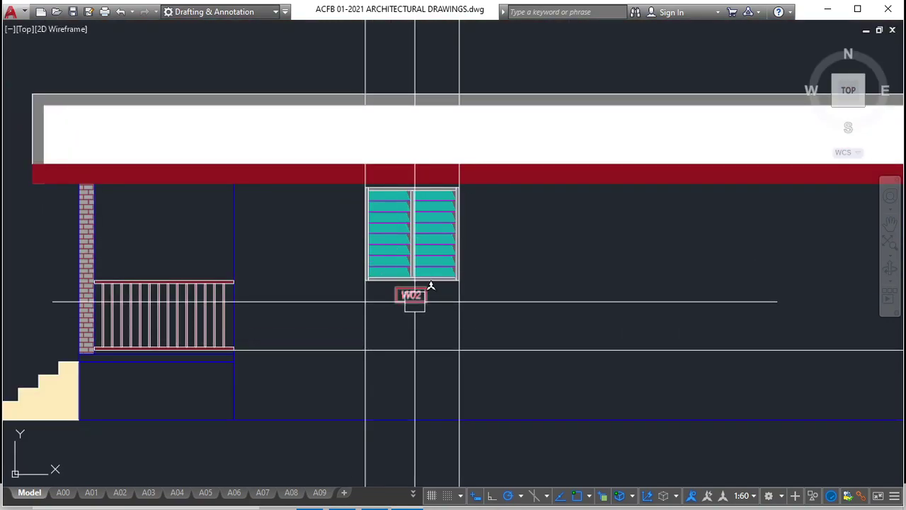
# Copy the elevation's W02 window and tag by the spacing between the two plan W02 windows, and delete both construction lines
pyautogui.click(411, 262)
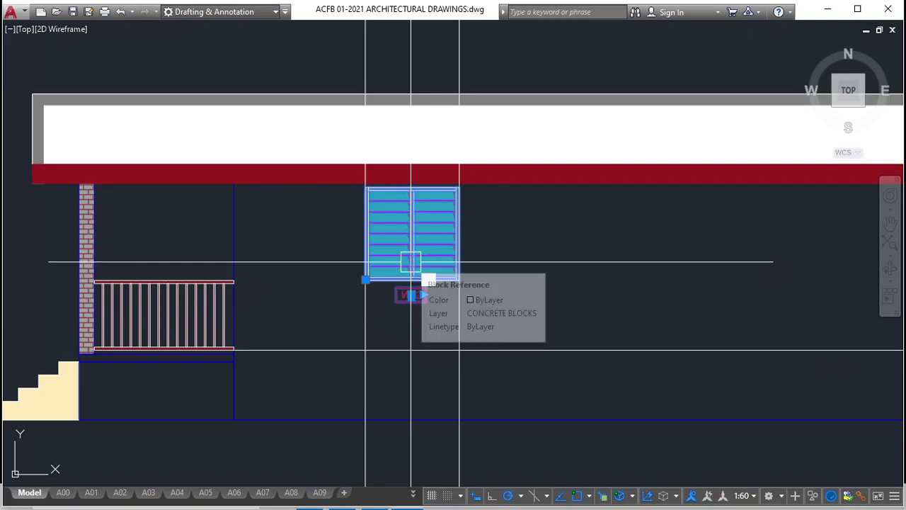
pyautogui.press('m')
pyautogui.press('Return')
pyautogui.scroll(-3, 411, 258)
pyautogui.moveTo(410, 257); pyautogui.dragTo(374, 365, button='middle')
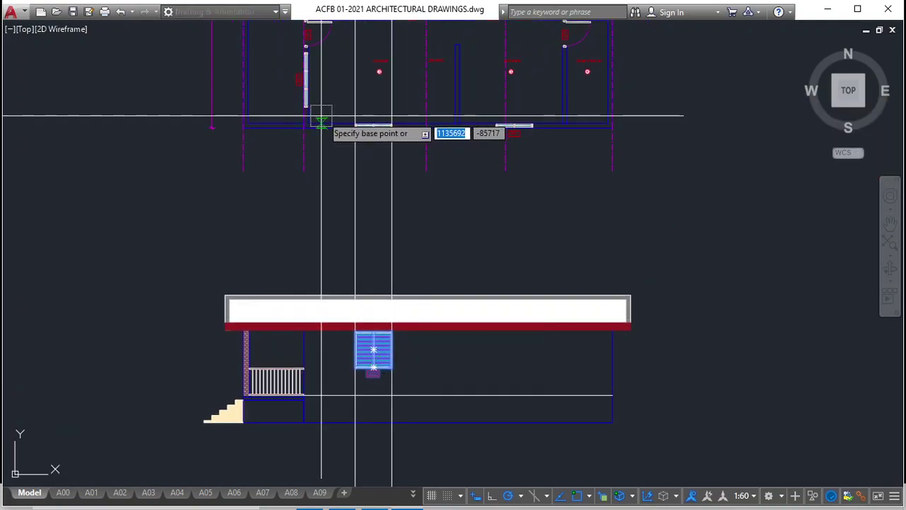
pyautogui.scroll(8, 347, 122)
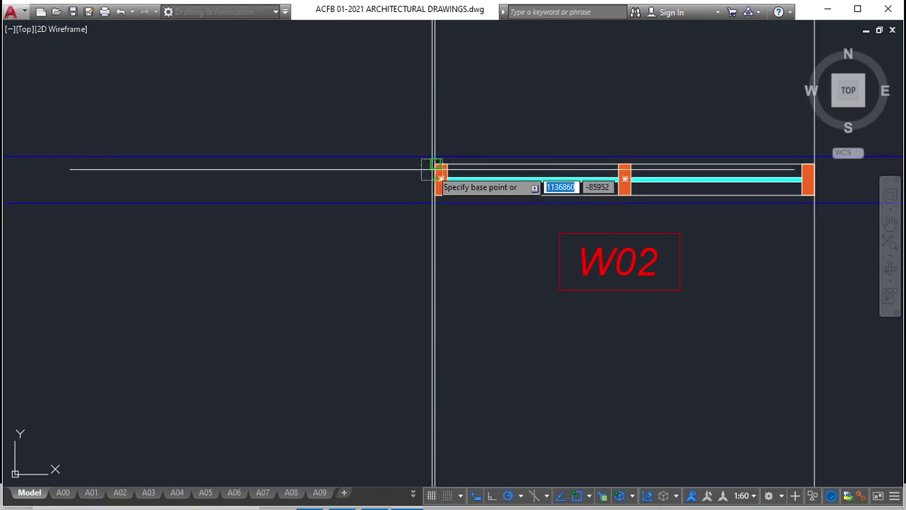
pyautogui.scroll(-4, 366, 175)
pyautogui.moveTo(366, 176); pyautogui.dragTo(314, 218, button='middle')
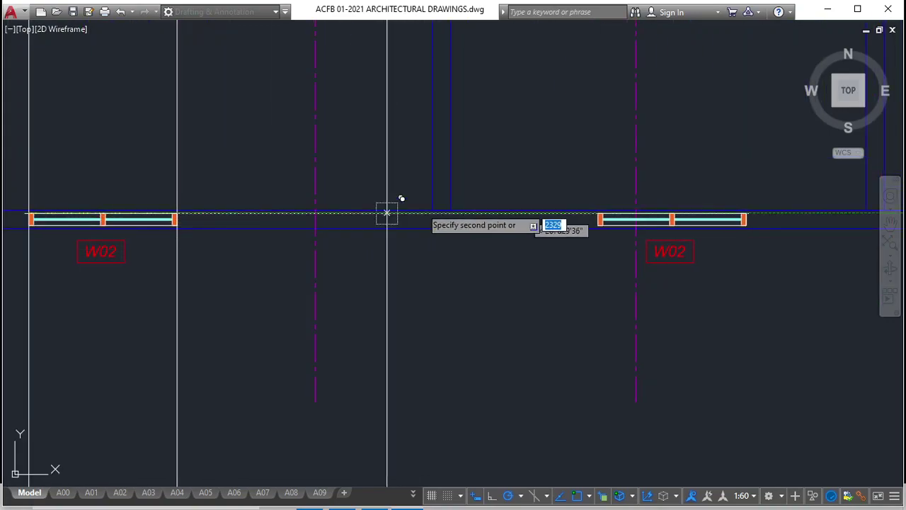
pyautogui.scroll(5, 617, 208)
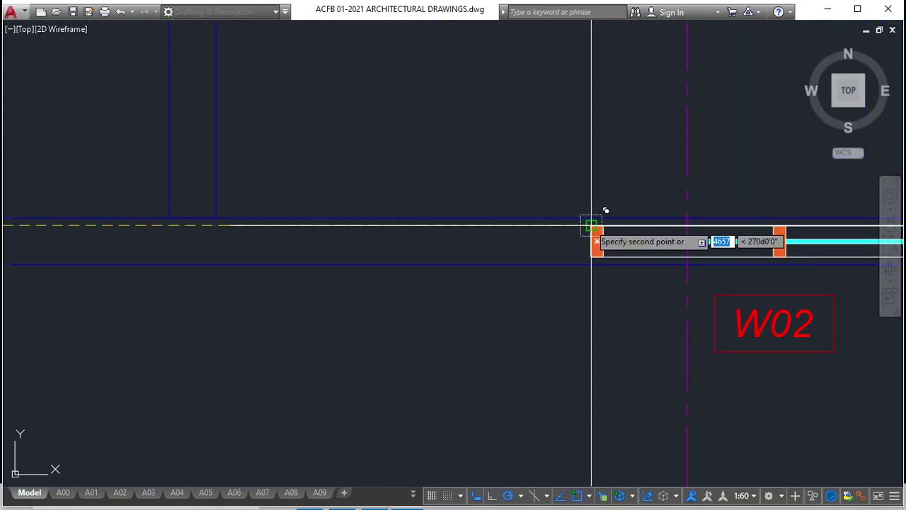
pyautogui.click(592, 225)
pyautogui.scroll(-6, 472, 231)
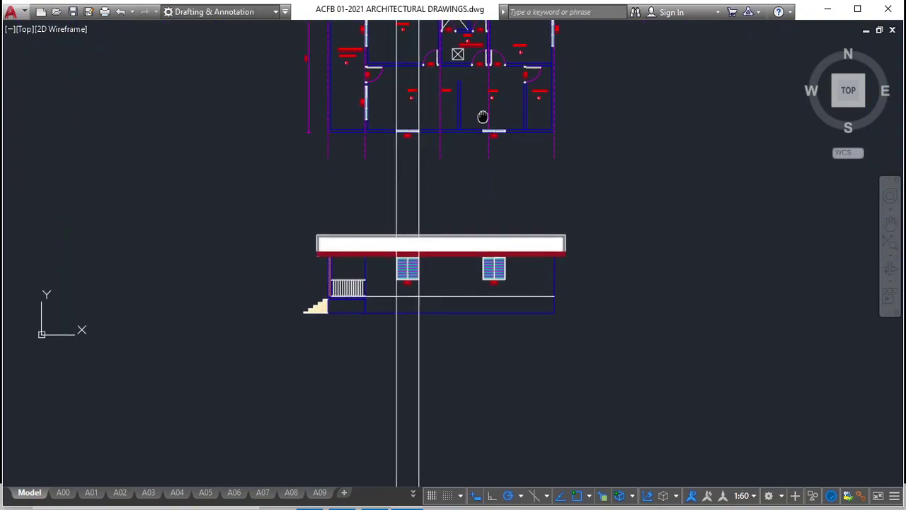
pyautogui.moveTo(461, 140); pyautogui.dragTo(312, 135)
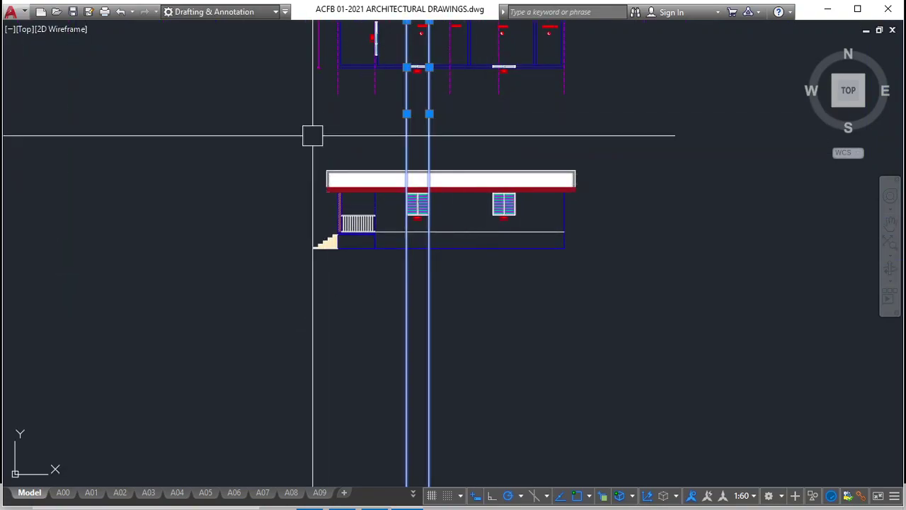
pyautogui.press('Delete')
# Copy the elevation's rectangular main wall outline horizontally into the empty space between the elevation and the moved grid lines
pyautogui.moveTo(553, 199); pyautogui.dragTo(506, 248, button='middle')
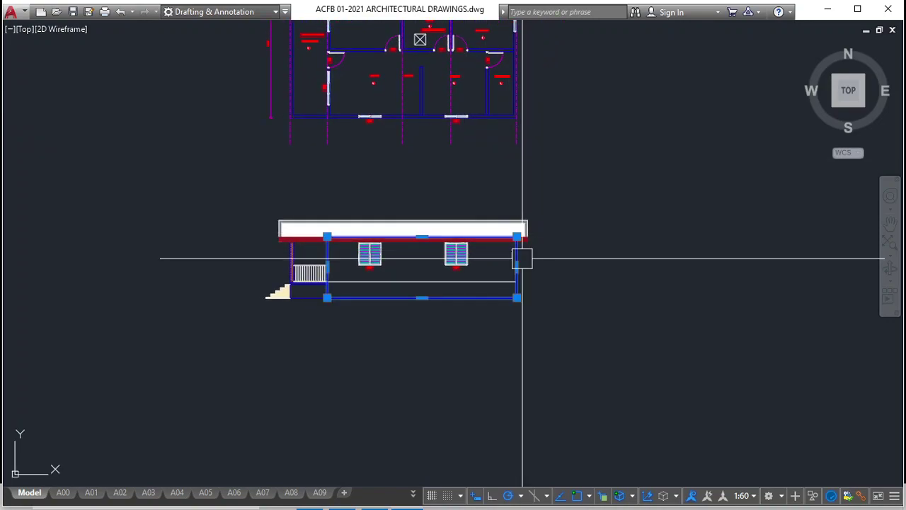
pyautogui.write('co')
pyautogui.press('space')
pyautogui.click(388, 365)
pyautogui.click(675, 366)
pyautogui.press('Escape')
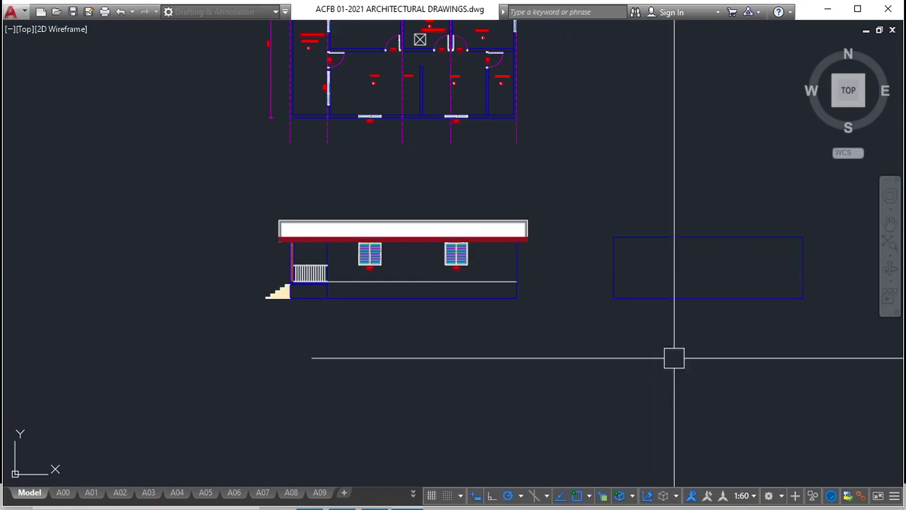
pyautogui.write('h')
pyautogui.press('space')
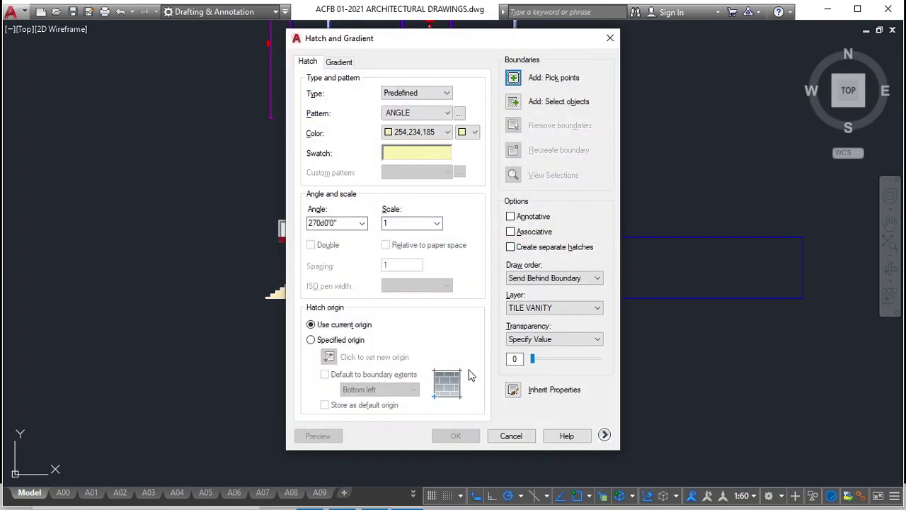
pyautogui.click(512, 436)
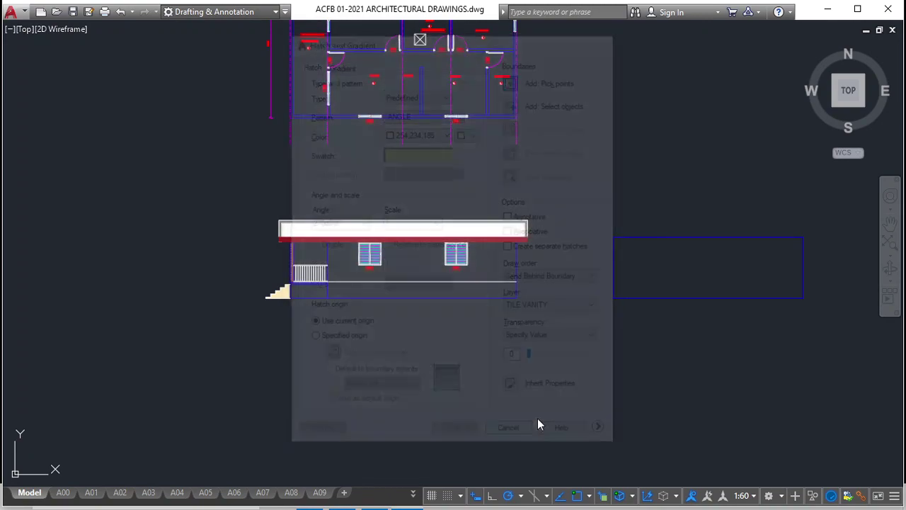
pyautogui.moveTo(652, 283); pyautogui.dragTo(441, 245, button='middle')
pyautogui.write('h')
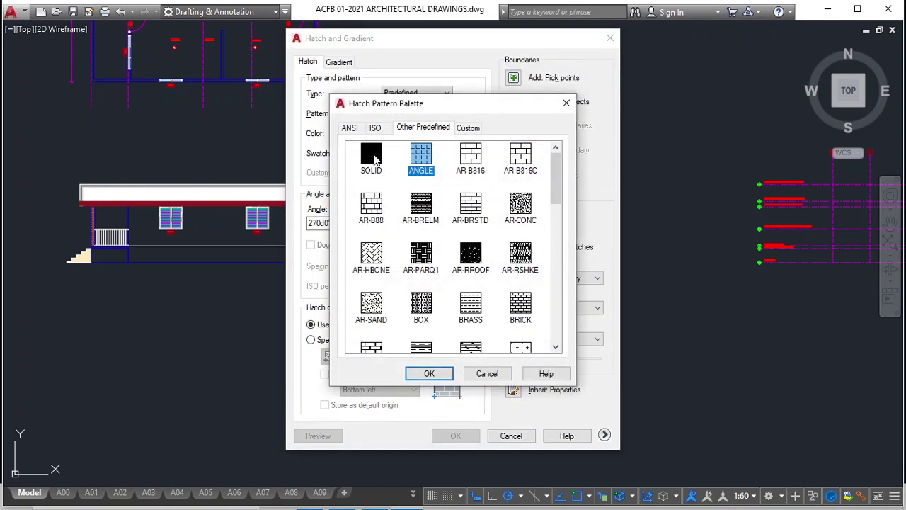
pyautogui.click(429, 374)
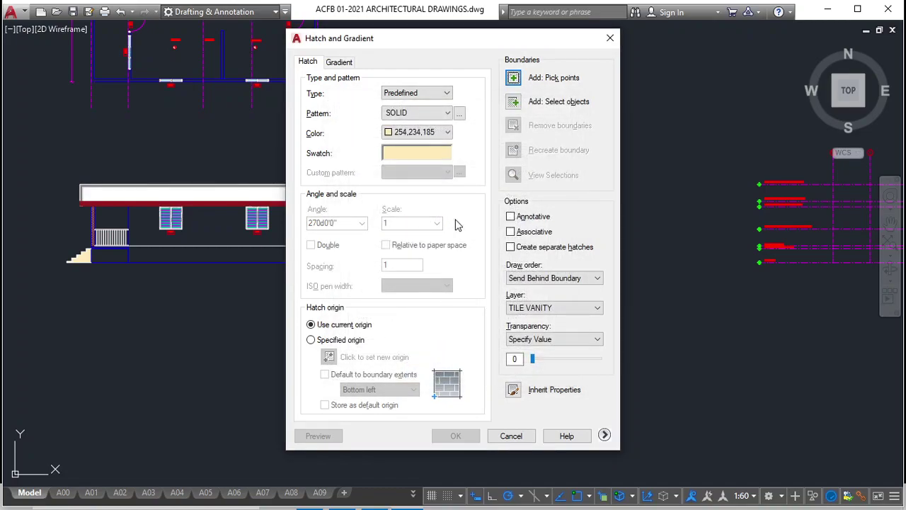
pyautogui.click(512, 436)
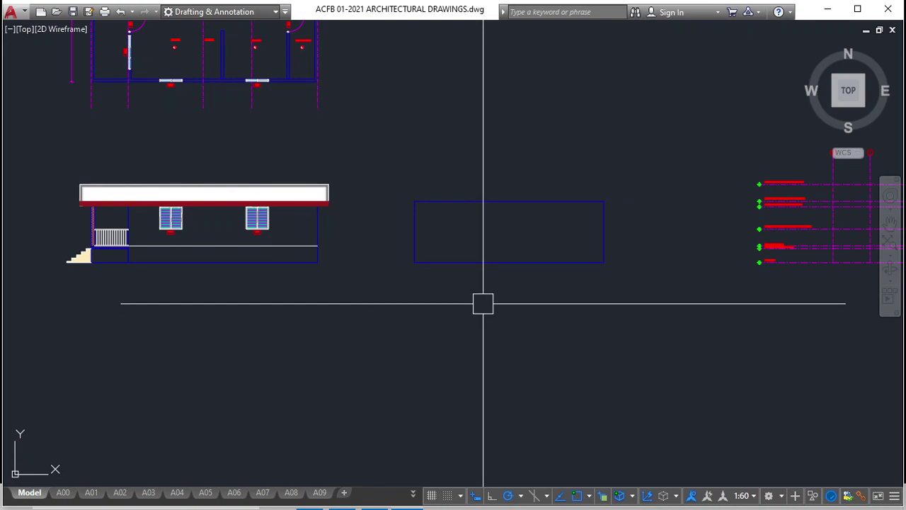
# Leave the clean-screen view to restore the full interface and show the command line
pyautogui.hotkey('ctrl', '0')
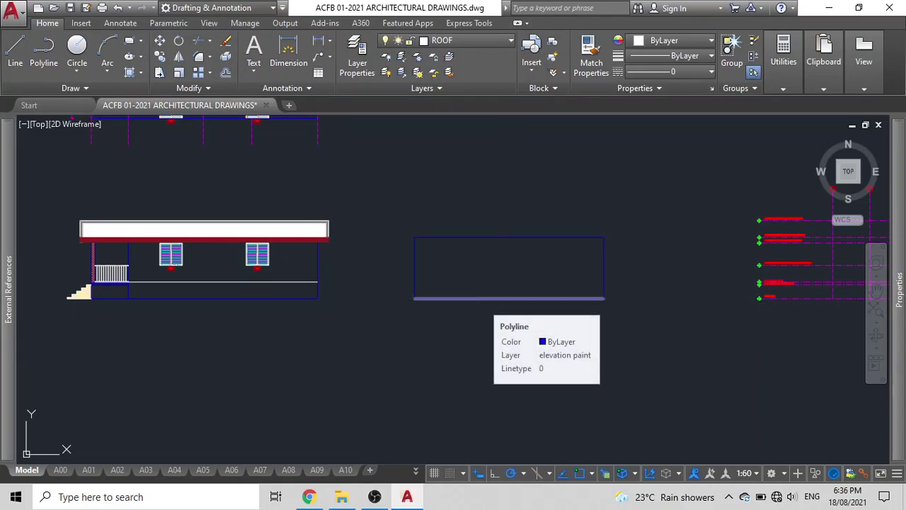
pyautogui.hotkey('ctrl', '9')
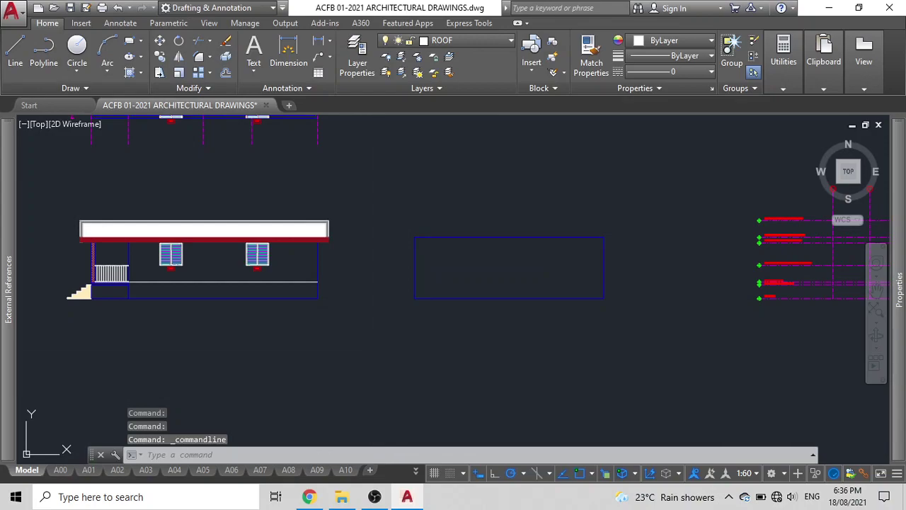
# Hatch the copied wall outline with the cream ANGLE pattern
pyautogui.write('h')
pyautogui.press('Return')
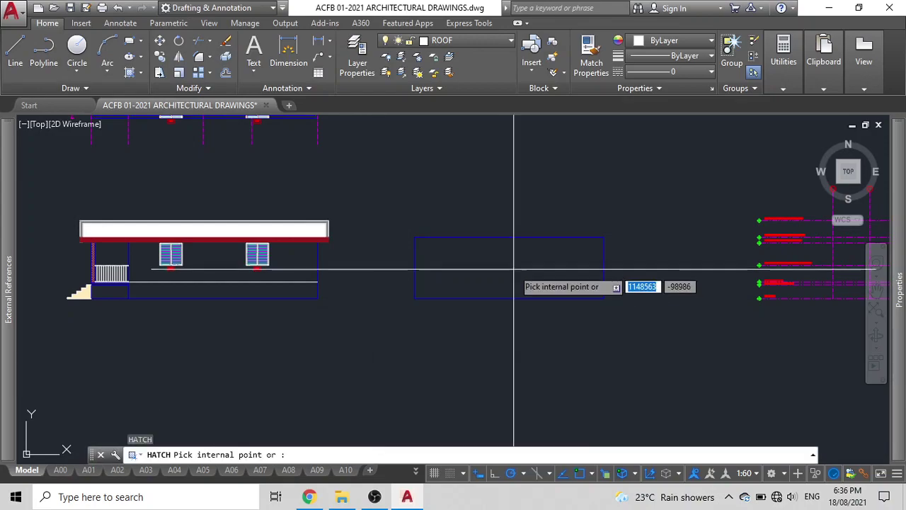
pyautogui.click(517, 268)
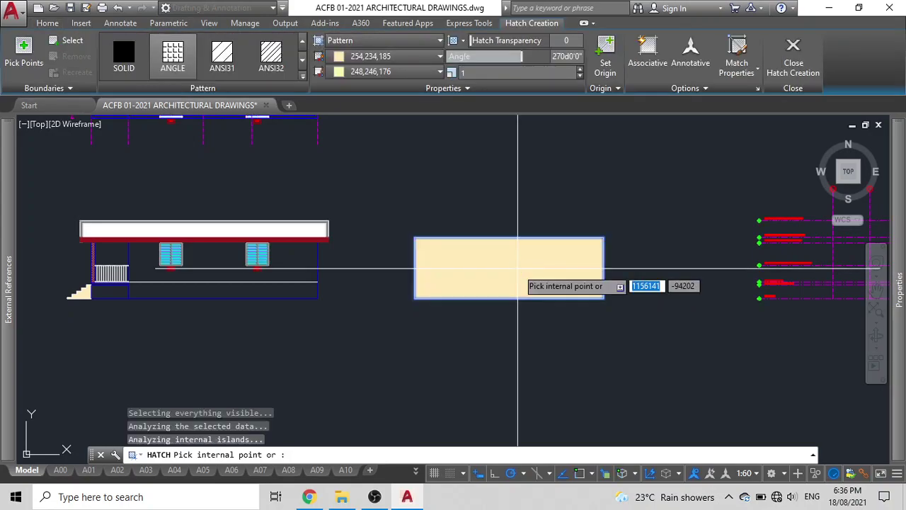
pyautogui.press('Escape')
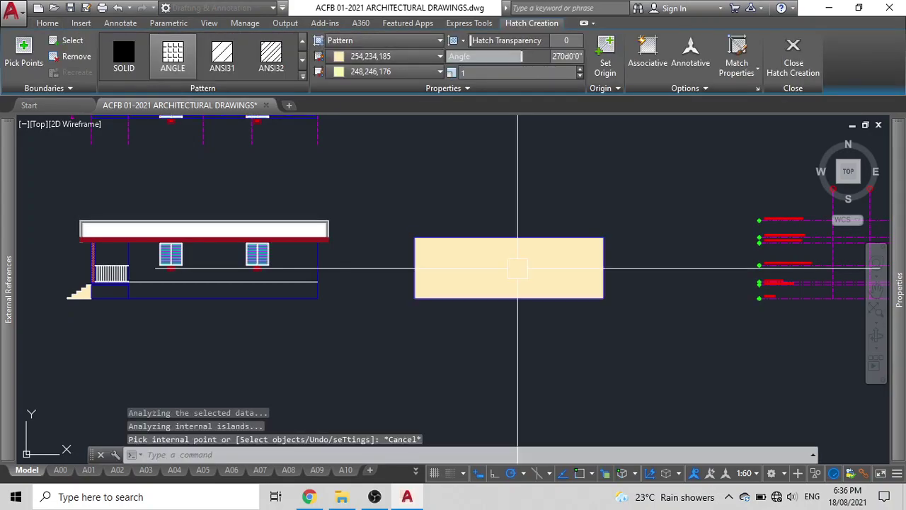
# Move the new hatch from the copied outline onto the elevation's main wall, matching their lower-right corners
pyautogui.click(514, 267)
pyautogui.scroll(-5, 514, 267)
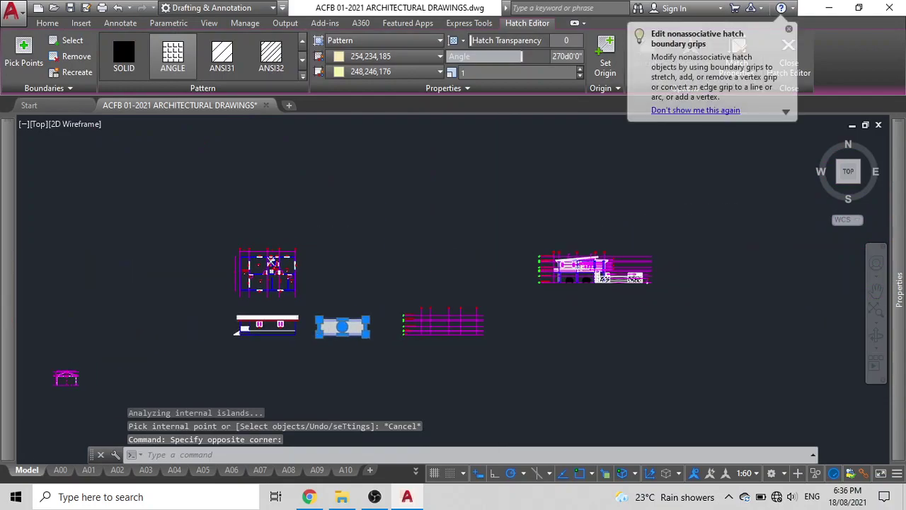
pyautogui.moveTo(417, 348); pyautogui.dragTo(506, 319, button='middle')
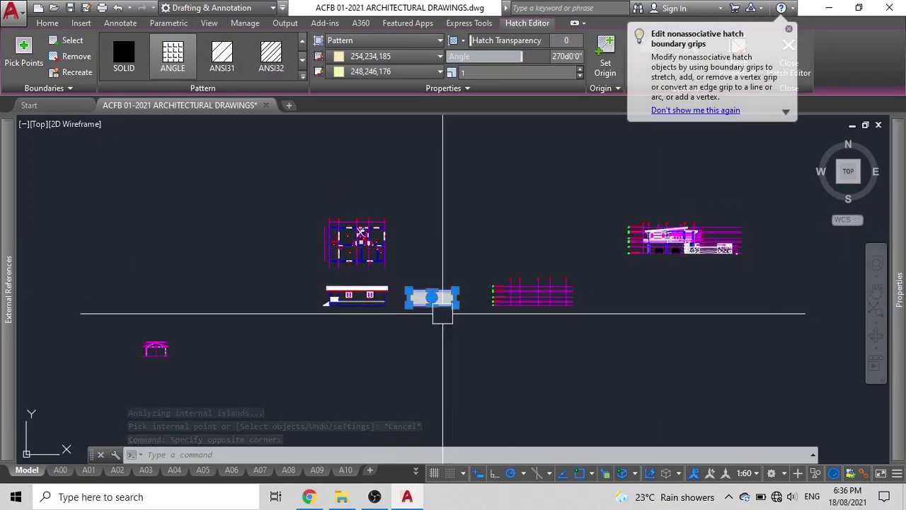
pyautogui.scroll(2, 434, 329)
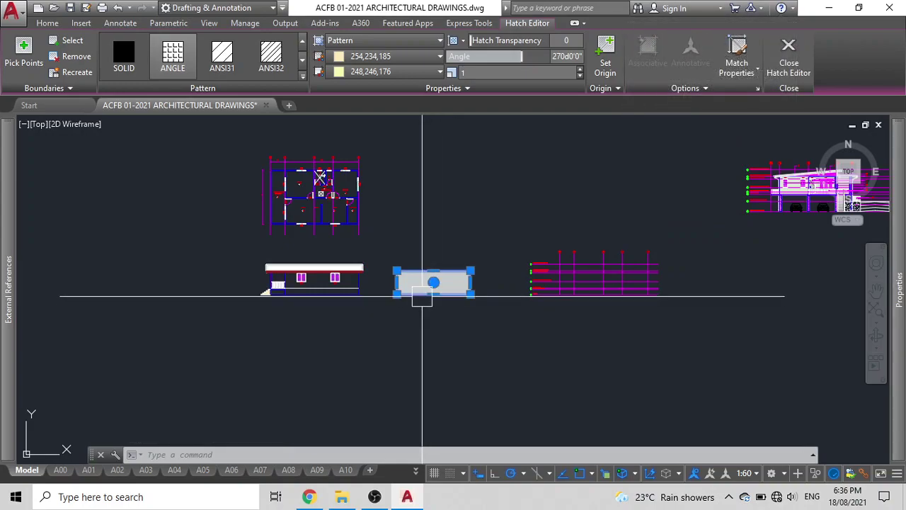
pyautogui.scroll(3, 424, 283)
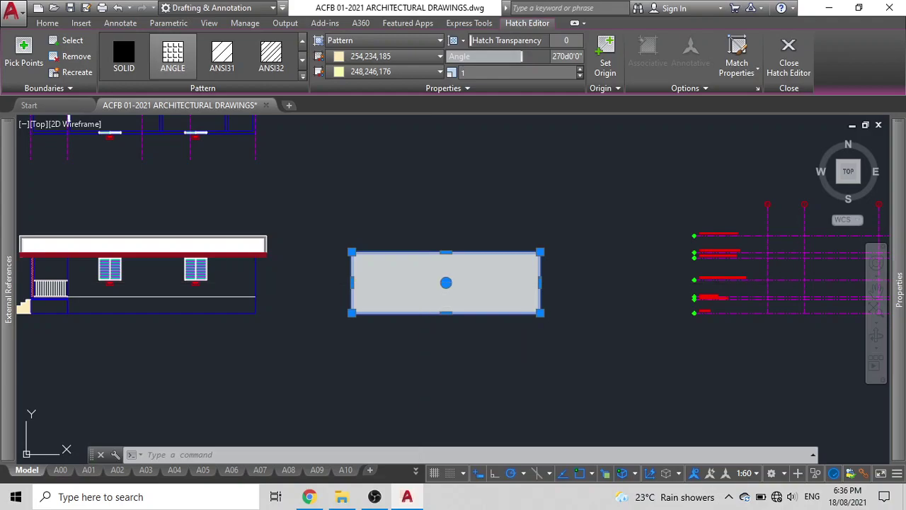
pyautogui.write('m')
pyautogui.press('Return')
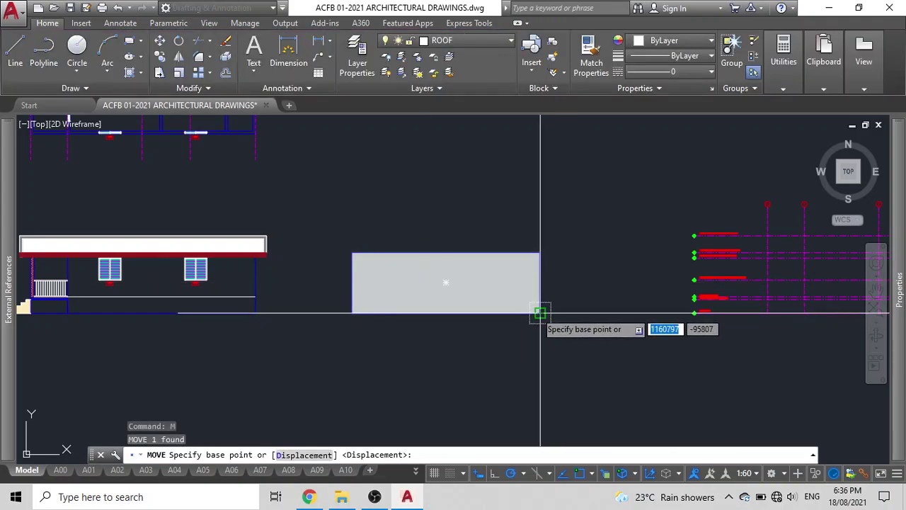
pyautogui.click(540, 312)
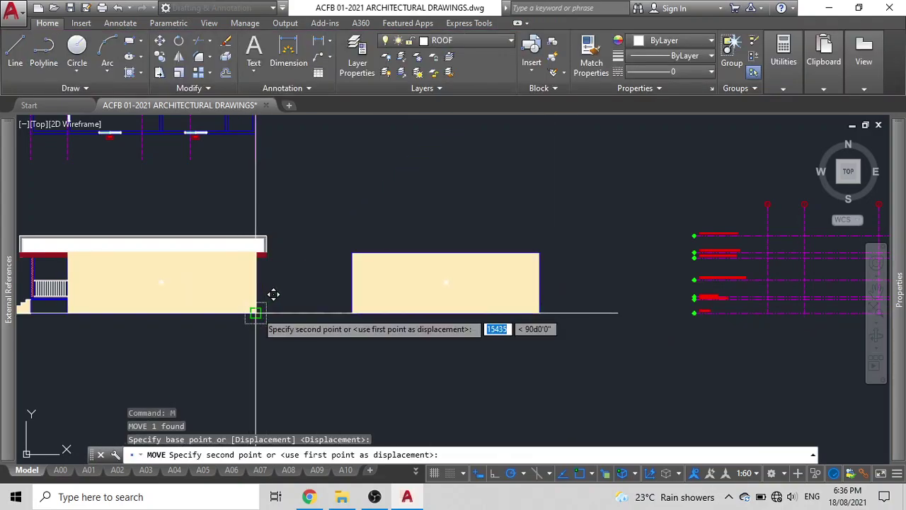
pyautogui.click(256, 312)
pyautogui.moveTo(256, 312); pyautogui.dragTo(398, 289, button='middle')
pyautogui.press('Escape')
# Send the main wall hatch to the back of the draw order, behind the windows and tags
pyautogui.click(356, 261)
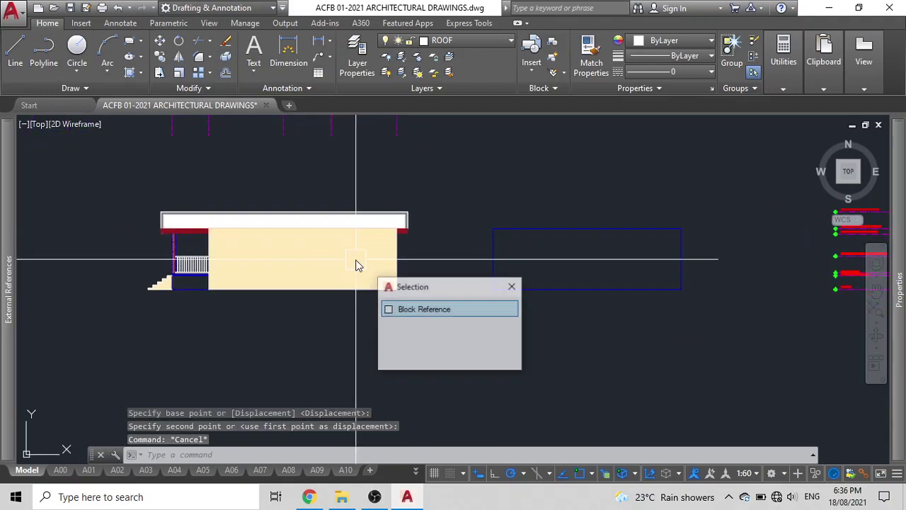
pyautogui.press('Escape')
pyautogui.click(367, 266)
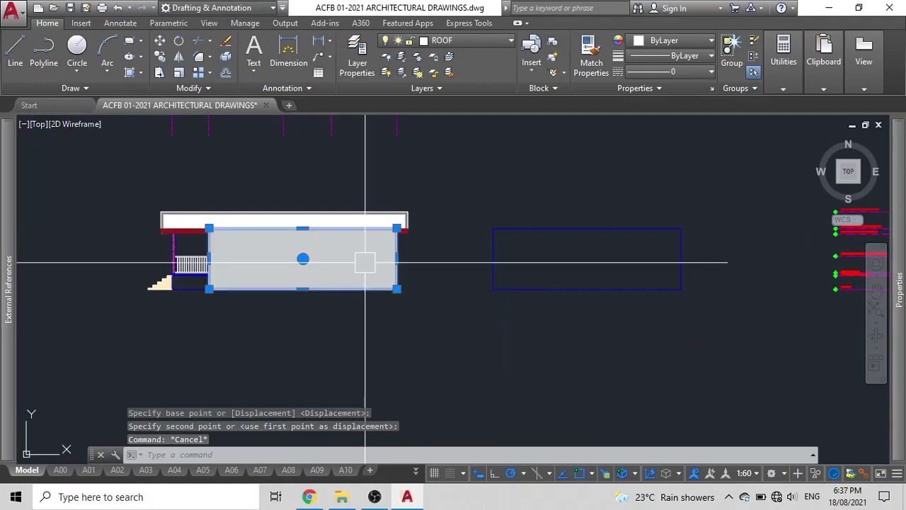
pyautogui.write('dr')
pyautogui.press('BackSpace')
pyautogui.press('BackSpace')
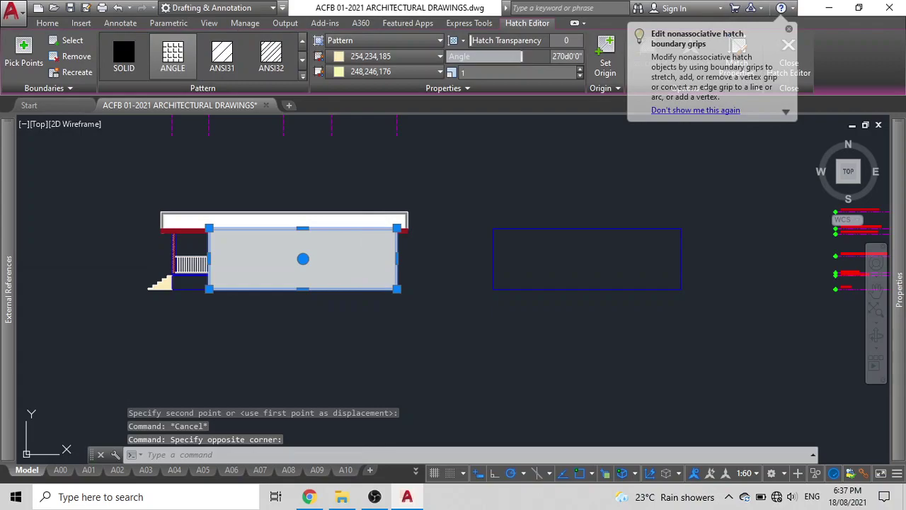
pyautogui.write('dr')
pyautogui.press('Return')
pyautogui.click(398, 335)
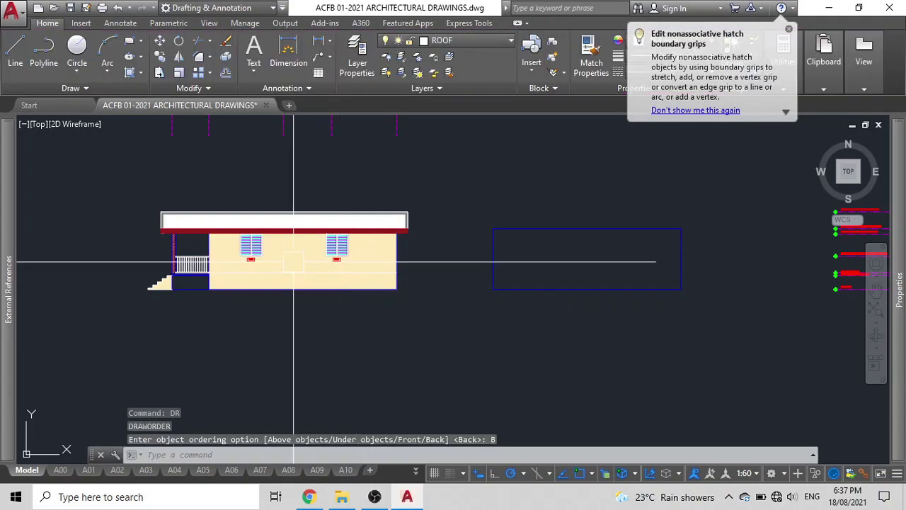
# Examine the hatched elevation's windows and porch against the floor plan above it
pyautogui.scroll(6, 246, 260)
pyautogui.scroll(-2, 246, 260)
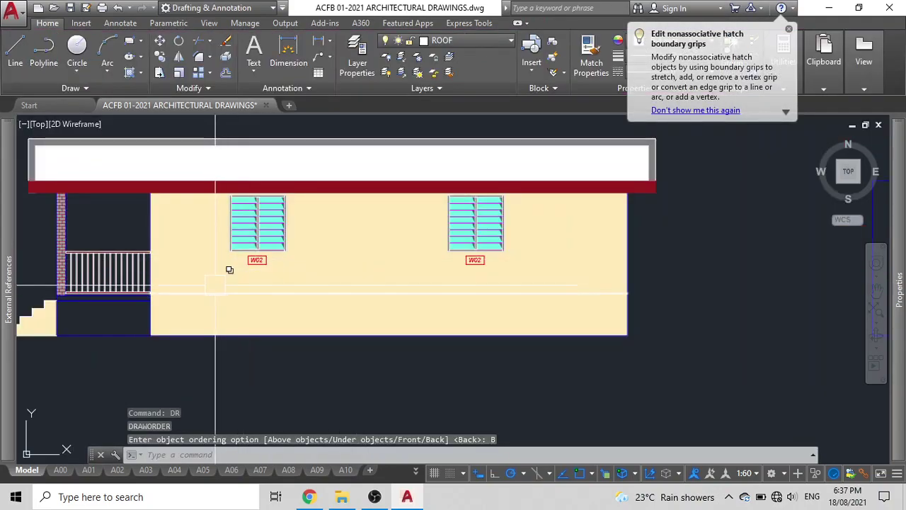
pyautogui.scroll(-2, 216, 286)
pyautogui.scroll(-2, 269, 272)
pyautogui.moveTo(285, 227); pyautogui.dragTo(351, 287, button='middle')
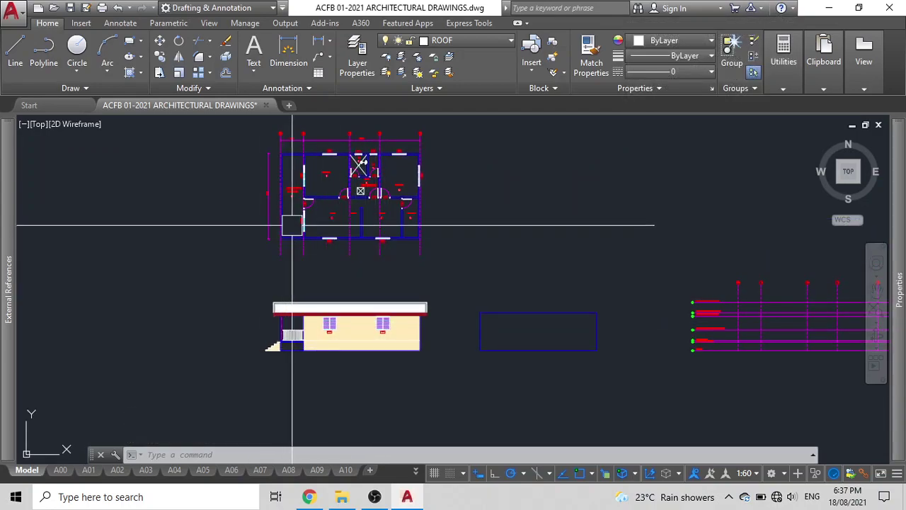
pyautogui.scroll(2, 297, 210)
pyautogui.scroll(-3, 263, 226)
pyautogui.scroll(5, 306, 229)
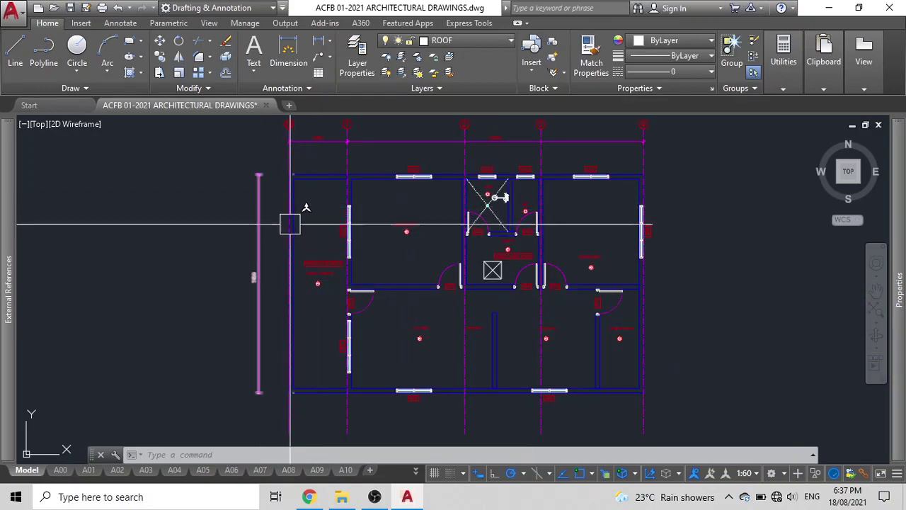
pyautogui.click(262, 173)
pyautogui.scroll(-2, 265, 217)
pyautogui.moveTo(296, 238); pyautogui.dragTo(295, 210, button='middle')
pyautogui.scroll(-5, 291, 216)
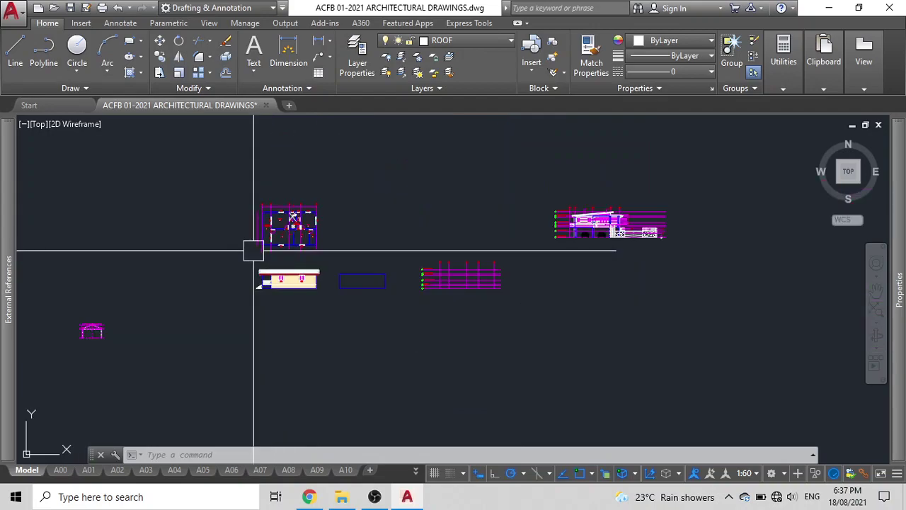
# Delete the stair hatch, step outlines and base line beside the porch of the separate finished elevation
pyautogui.moveTo(253, 248); pyautogui.dragTo(496, 368, button='middle')
pyautogui.moveTo(670, 335); pyautogui.dragTo(425, 243, button='middle')
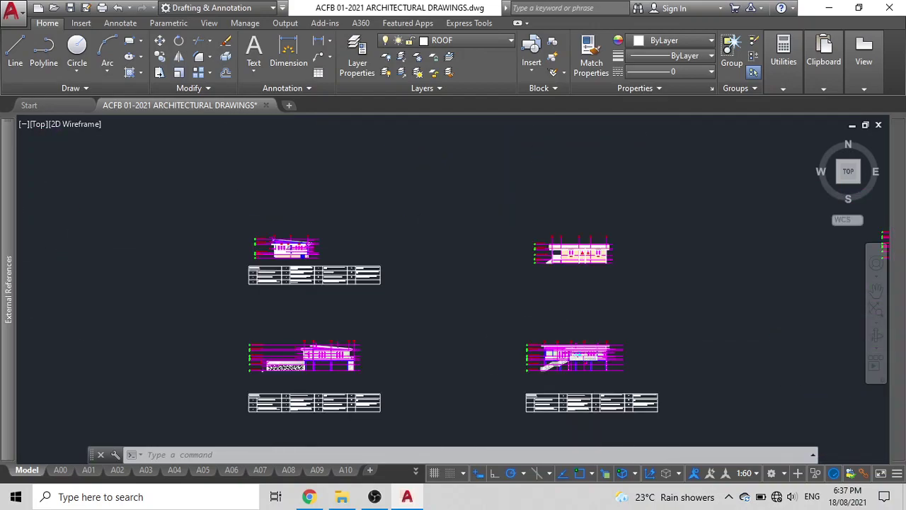
pyautogui.scroll(2, 541, 259)
pyautogui.scroll(6, 540, 429)
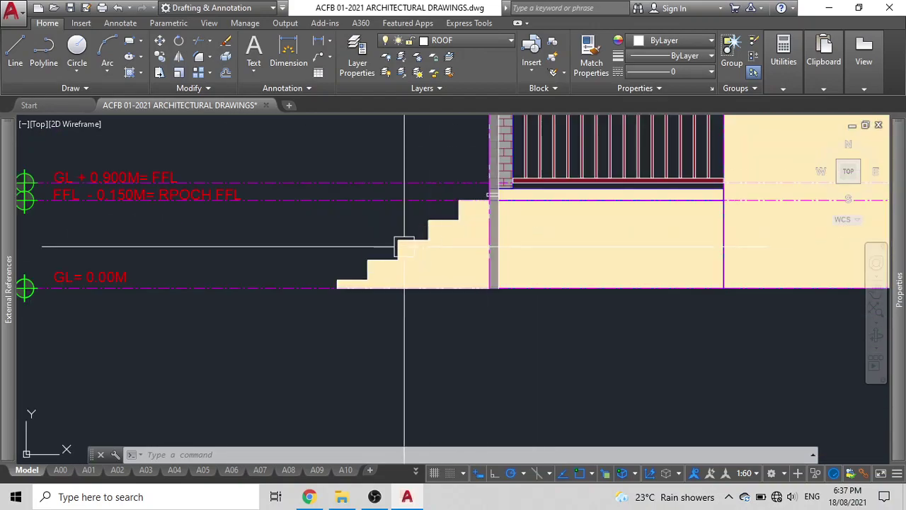
pyautogui.click(407, 218)
pyautogui.click(380, 272)
pyautogui.press('Delete')
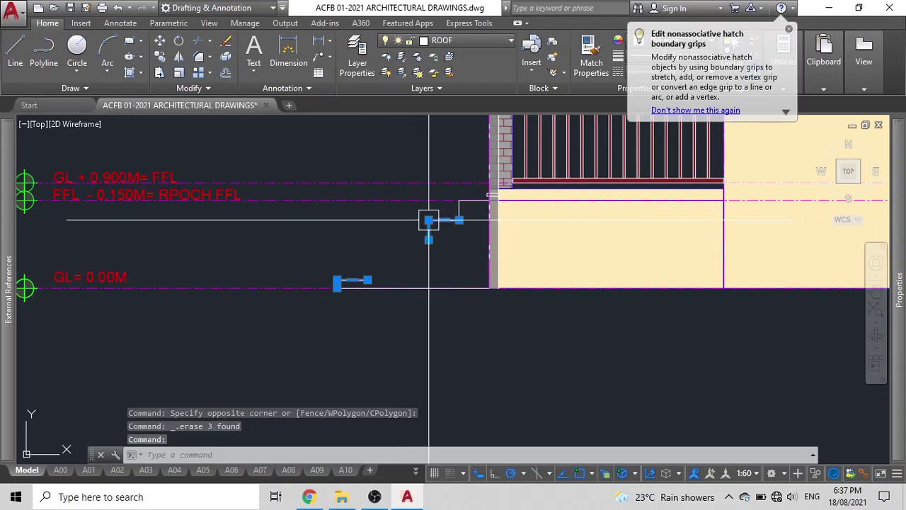
pyautogui.press('Delete')
pyautogui.click(449, 287)
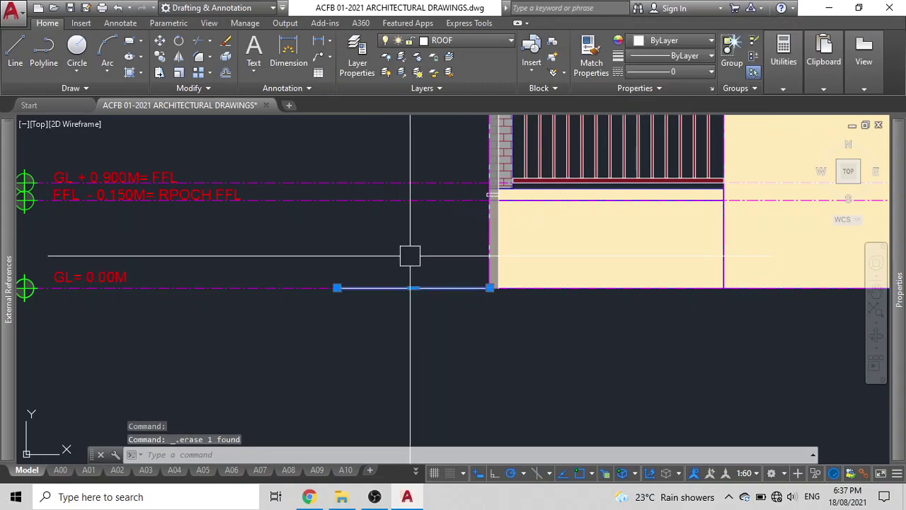
# Delete the leftover copied wall outline between the reworked elevation and its grid lines
pyautogui.scroll(-5, 410, 256)
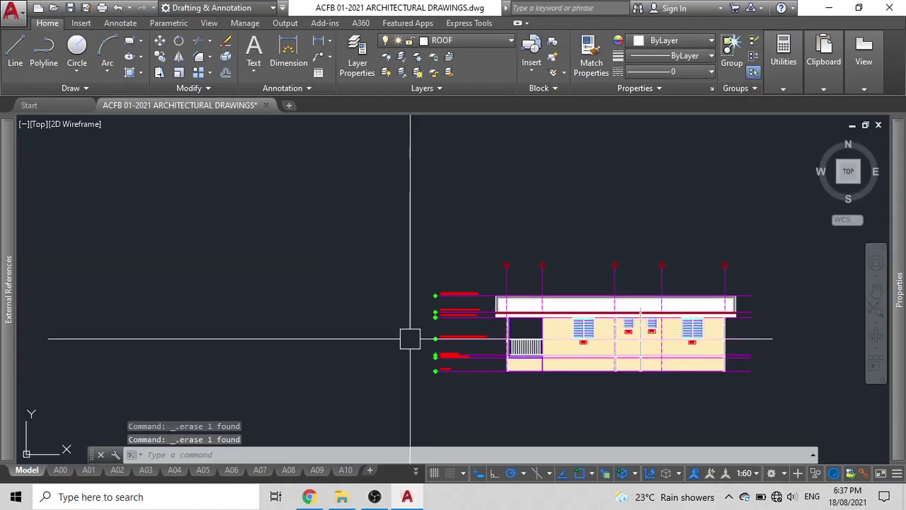
pyautogui.scroll(-2, 410, 338)
pyautogui.moveTo(410, 339); pyautogui.dragTo(598, 381, button='middle')
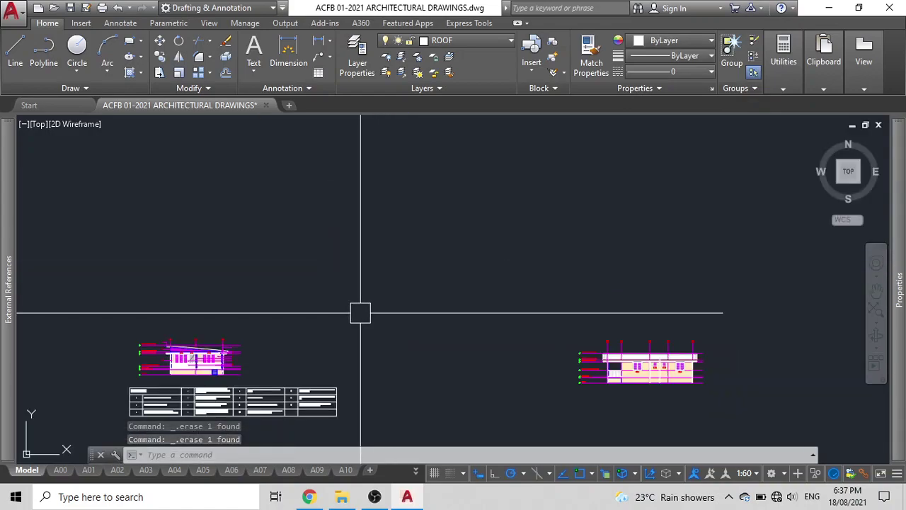
pyautogui.scroll(5, 534, 376)
pyautogui.scroll(-5, 473, 256)
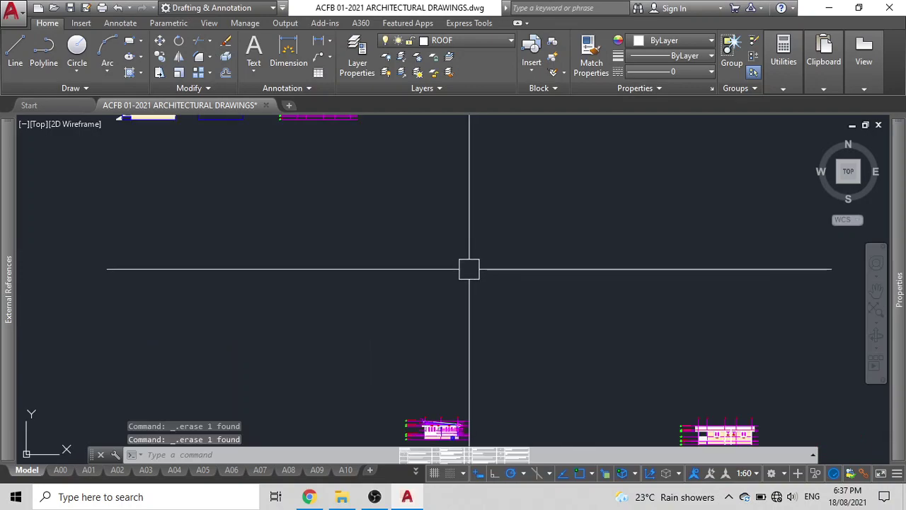
pyautogui.scroll(-3, 467, 277)
pyautogui.moveTo(430, 322); pyautogui.dragTo(453, 440, button='middle')
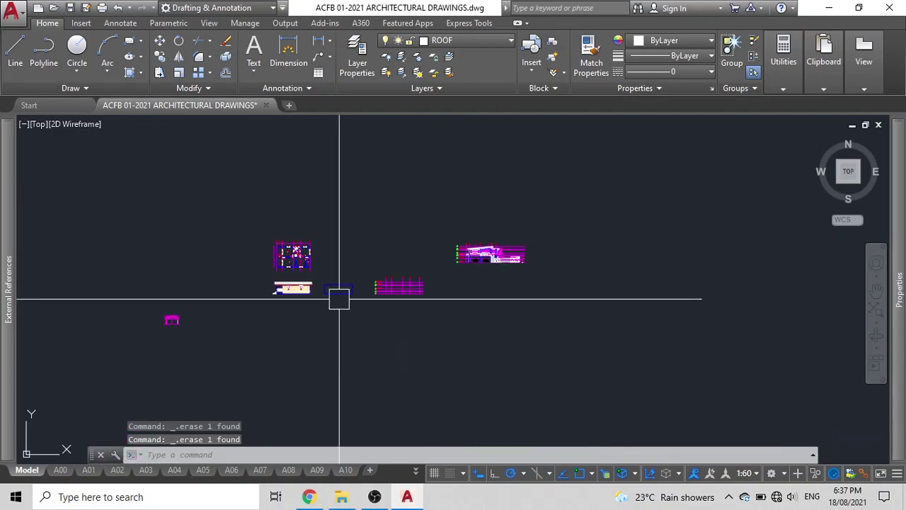
pyautogui.scroll(8, 308, 293)
pyautogui.click(404, 277)
pyautogui.press('Delete')
# Move all the grid lines and level markers horizontally by 40000, back onto the reworked elevation
pyautogui.scroll(-2, 405, 275)
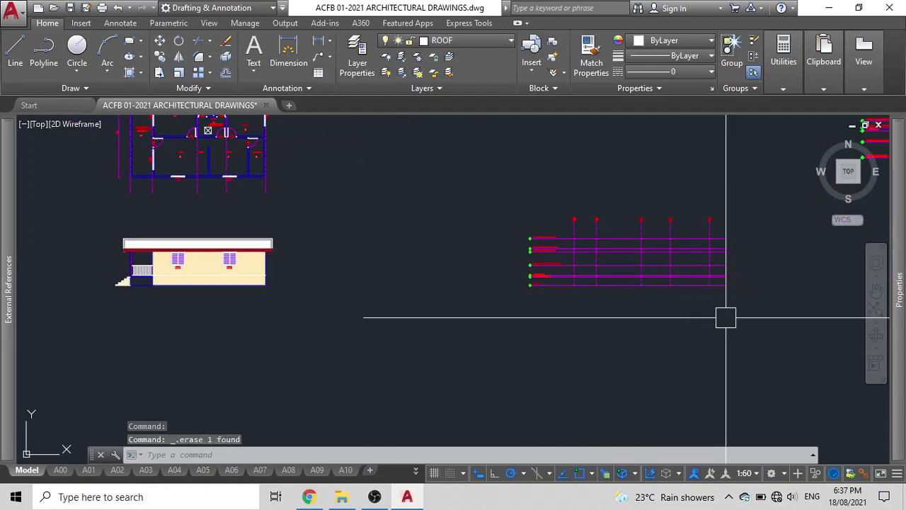
pyautogui.click(749, 316)
pyautogui.click(495, 177)
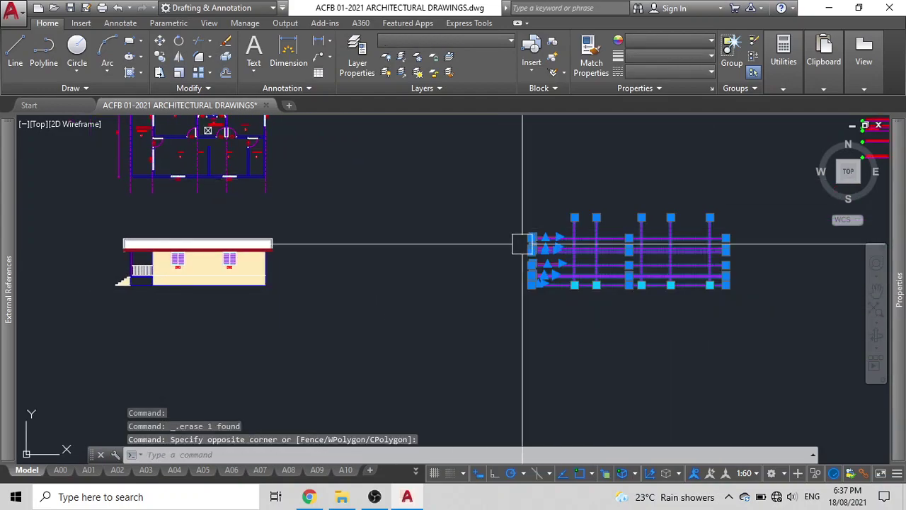
pyautogui.write('m')
pyautogui.press('Return')
pyautogui.click(547, 360)
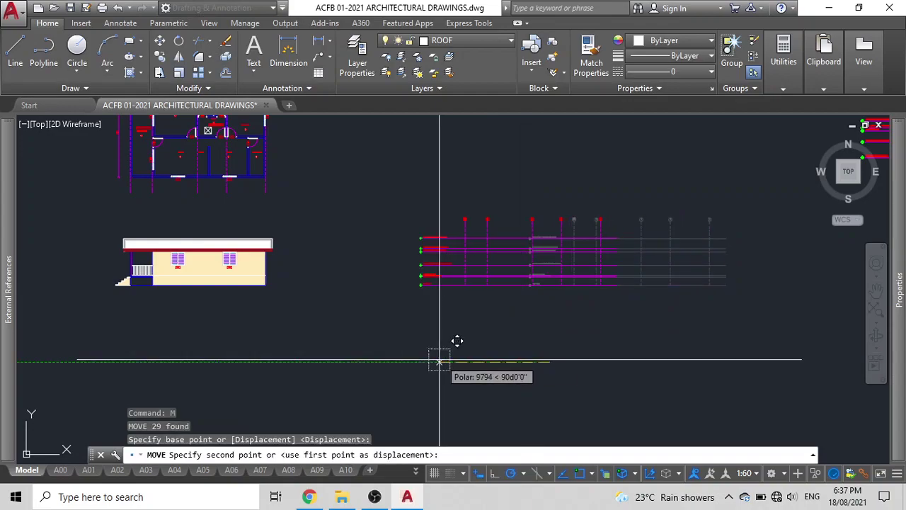
pyautogui.write('40000')
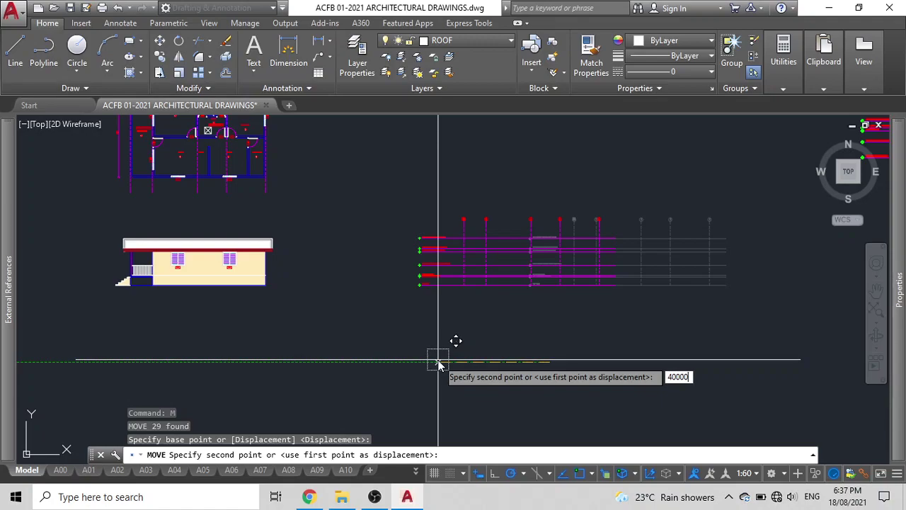
pyautogui.press('Return')
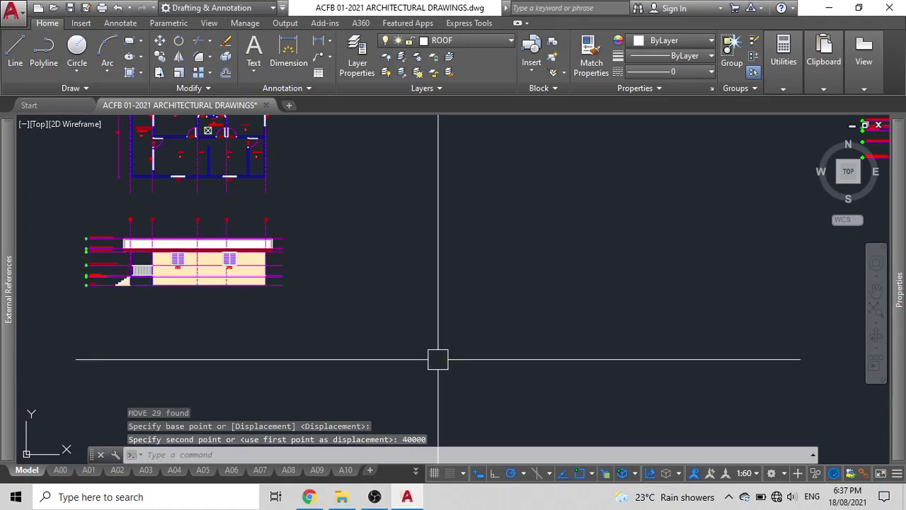
# Hatch the porch base between the stairs and the main wall with the cream ANGLE pattern
pyautogui.moveTo(162, 309); pyautogui.dragTo(360, 391, button='middle')
pyautogui.scroll(3, 413, 333)
pyautogui.scroll(-2, 413, 334)
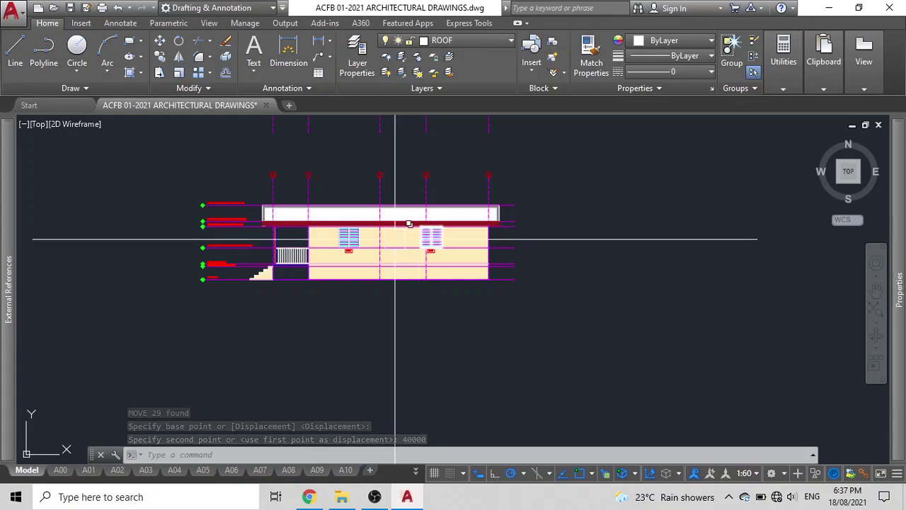
pyautogui.scroll(4, 294, 283)
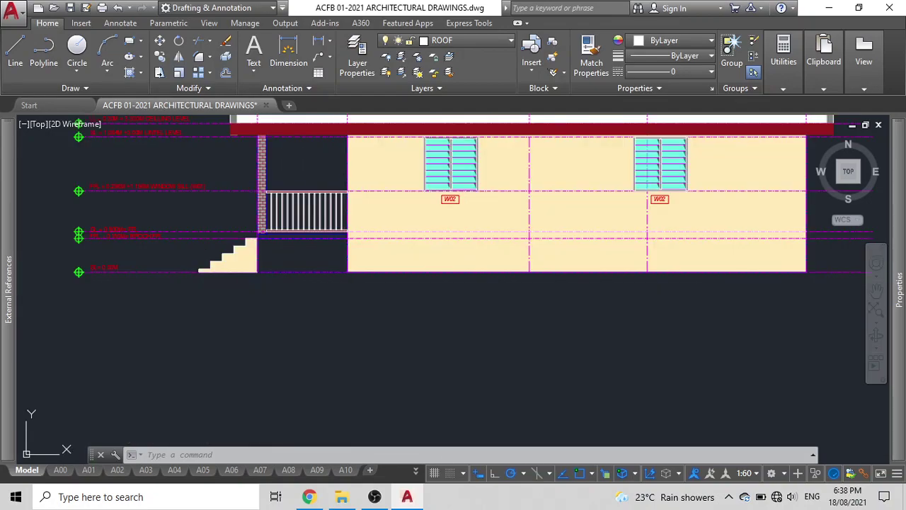
pyautogui.write('h')
pyautogui.press('Return')
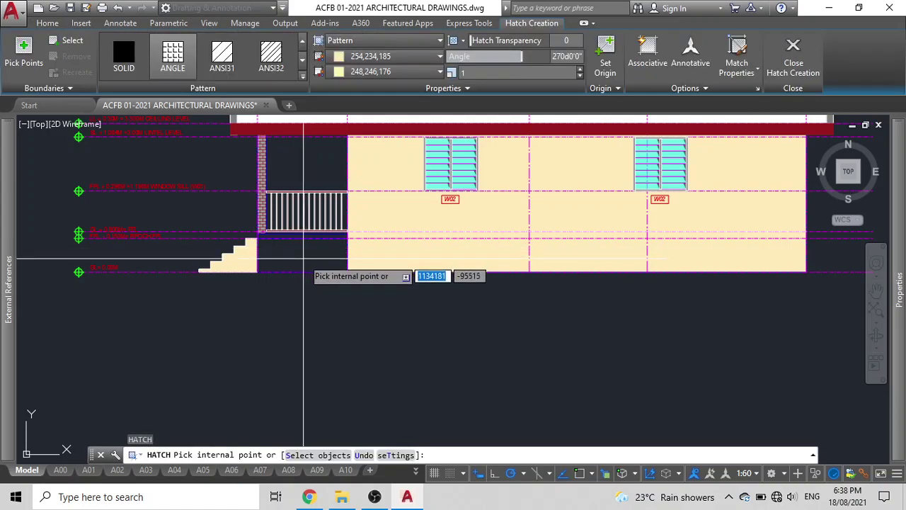
pyautogui.click(300, 255)
pyautogui.press('Escape')
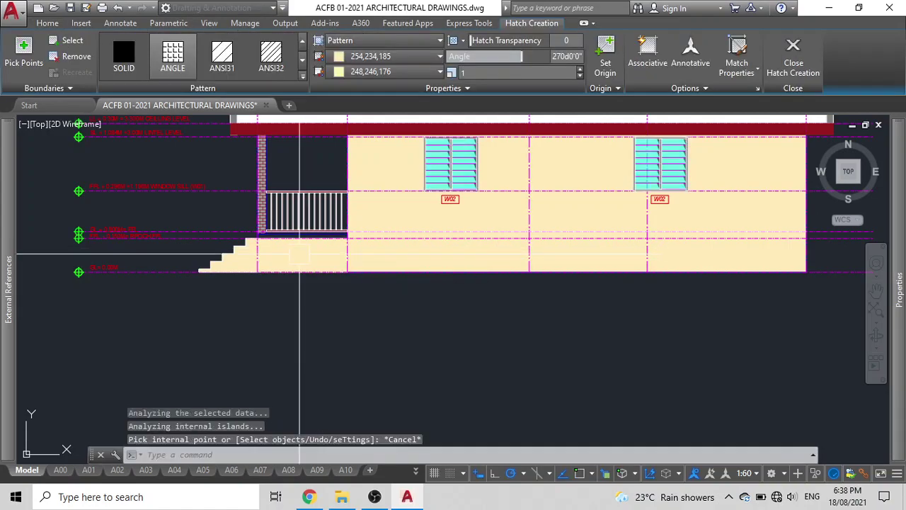
# Stretch the top edge of the porch base hatch up to the underside of the brick post and railing
pyautogui.click(301, 254)
pyautogui.scroll(2, 352, 242)
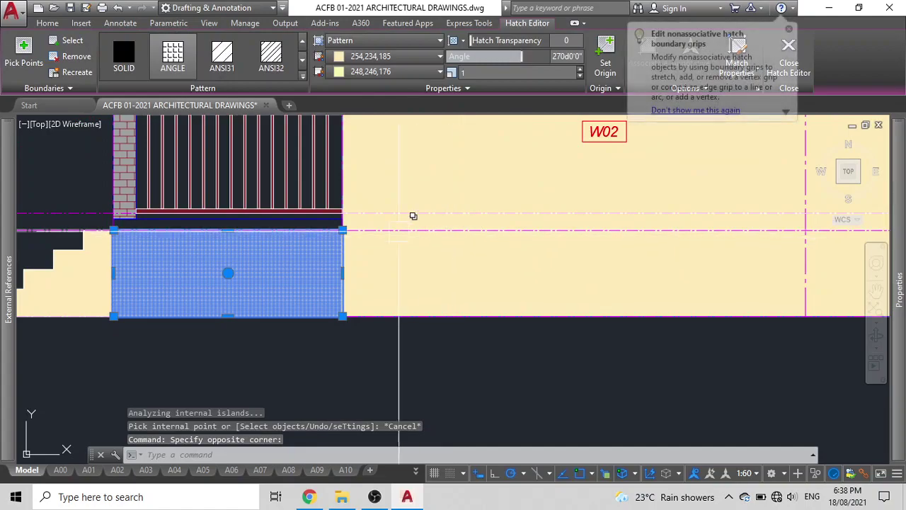
pyautogui.click(227, 230)
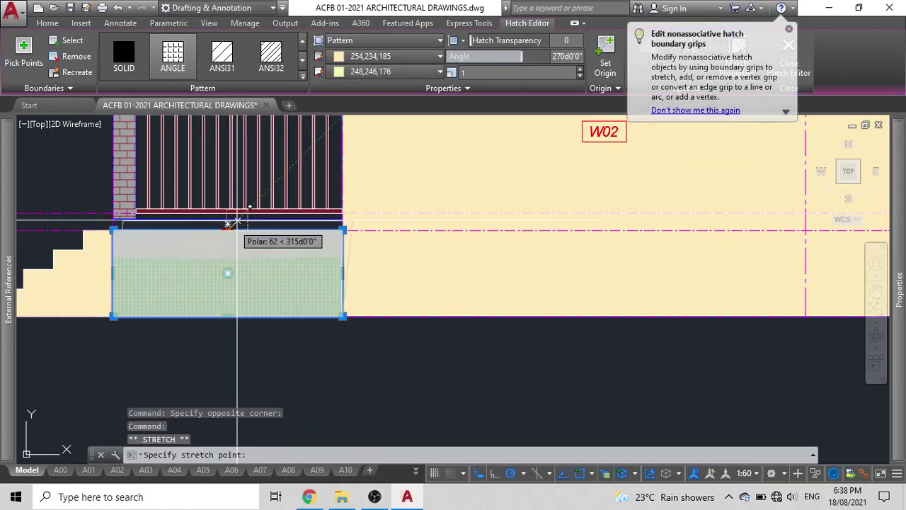
pyautogui.click(228, 217)
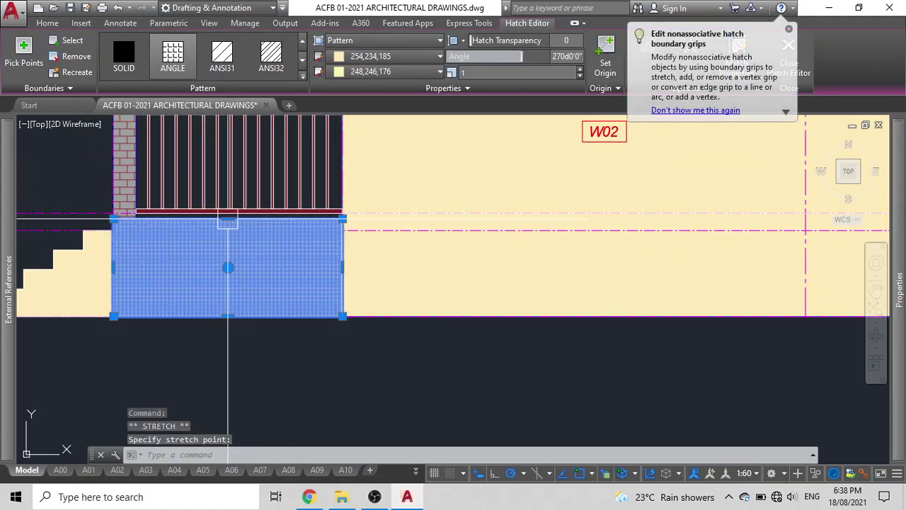
pyautogui.press('Escape')
# Send the porch base hatch to the back of the draw order
pyautogui.click(291, 262)
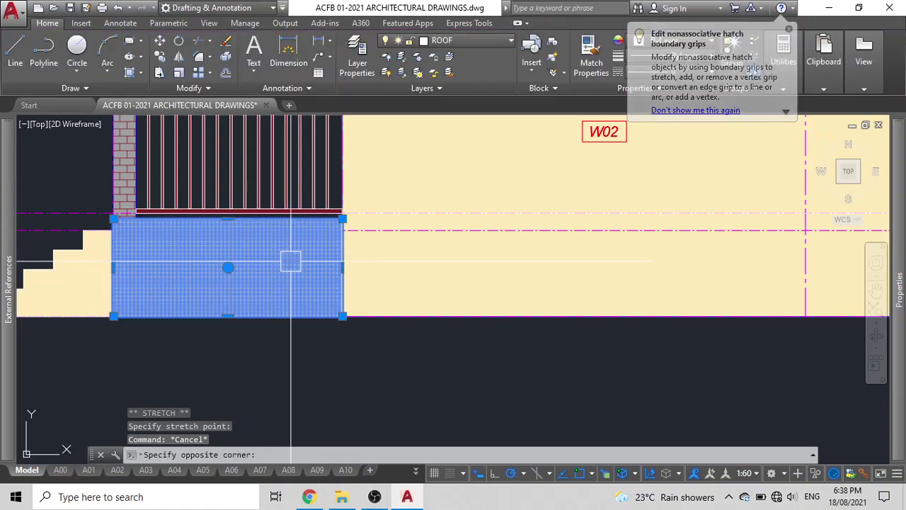
pyautogui.write('dr')
pyautogui.press('Return')
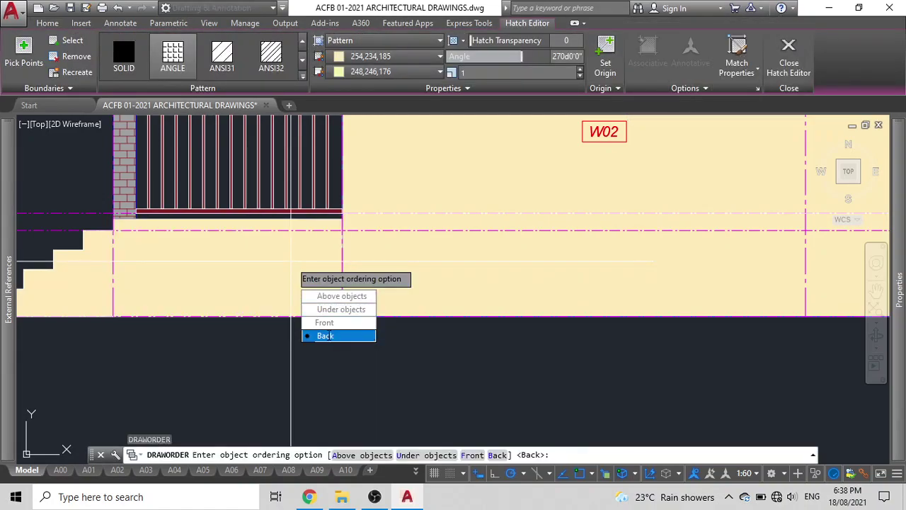
pyautogui.click(327, 336)
pyautogui.click(386, 267)
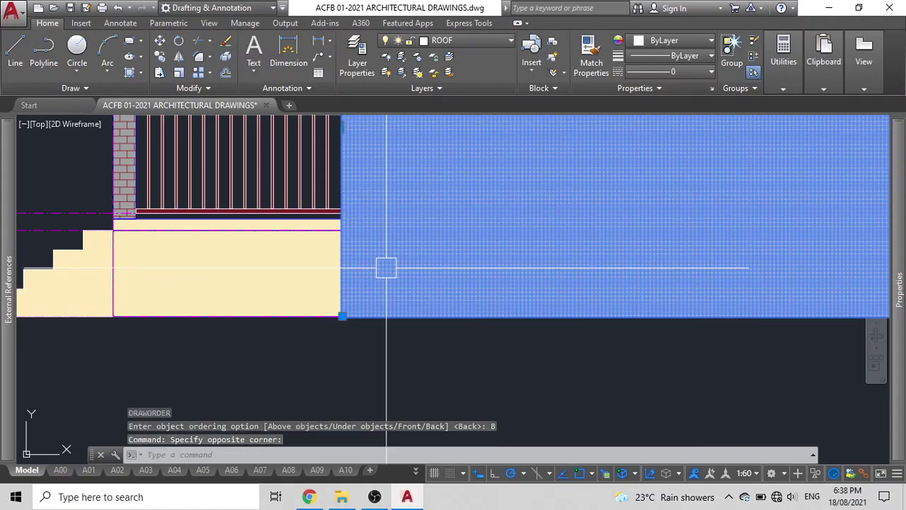
pyautogui.press('Escape')
pyautogui.click(285, 267)
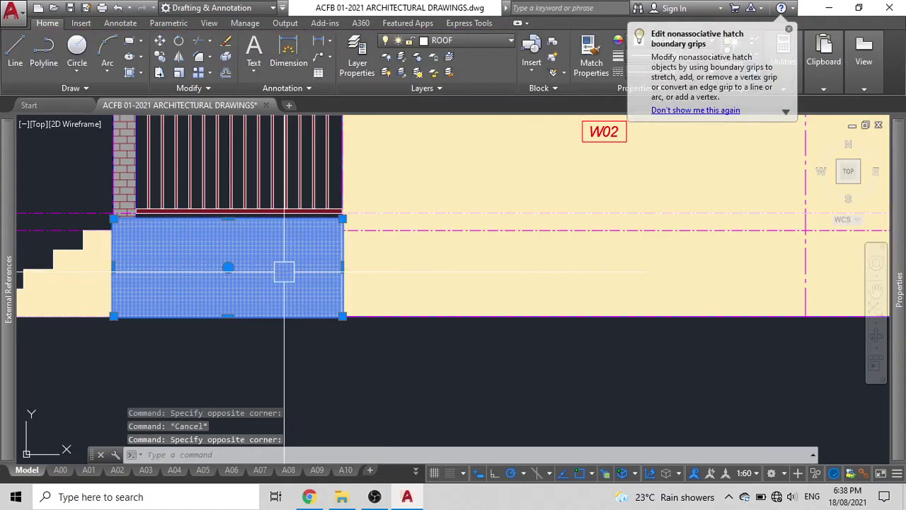
pyautogui.press('Escape')
# Review the reworked elevation against its floor plan, and examine the furnished floor plan with its construction and finishes legends
pyautogui.scroll(-5, 285, 267)
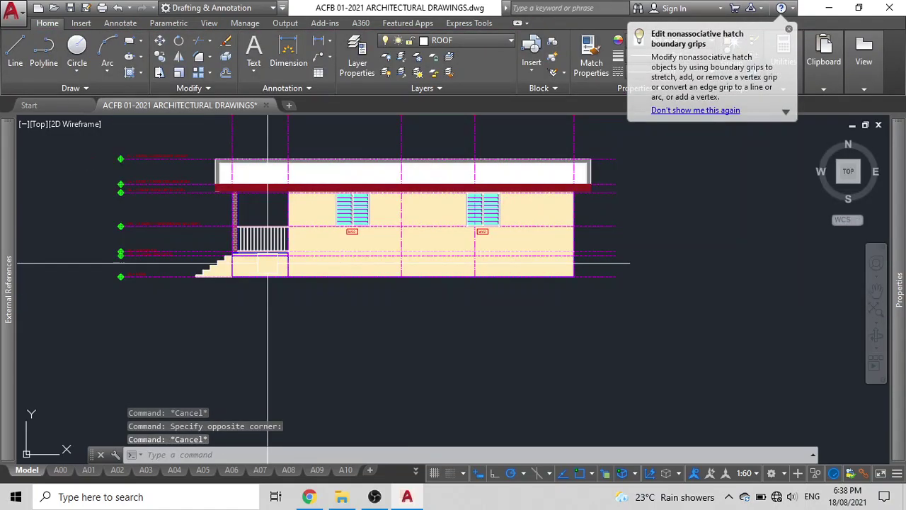
pyautogui.scroll(-4, 282, 326)
pyautogui.scroll(6, 360, 251)
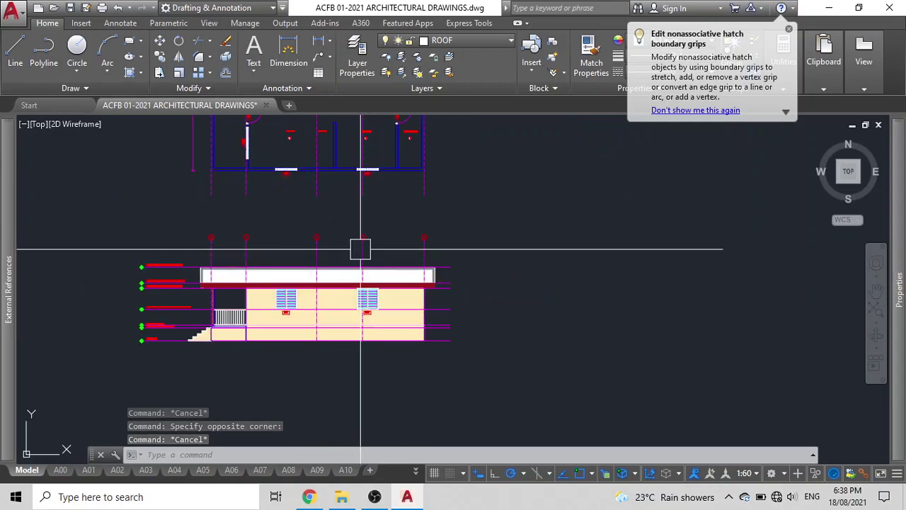
pyautogui.scroll(-4, 359, 249)
pyautogui.moveTo(360, 255)
pyautogui.mouseDown(button='middle')
pyautogui.moveTo(434, 326)
pyautogui.moveTo(391, 265)
pyautogui.moveTo(401, 247)
pyautogui.mouseUp(button='middle')
pyautogui.scroll(-3, 387, 259)
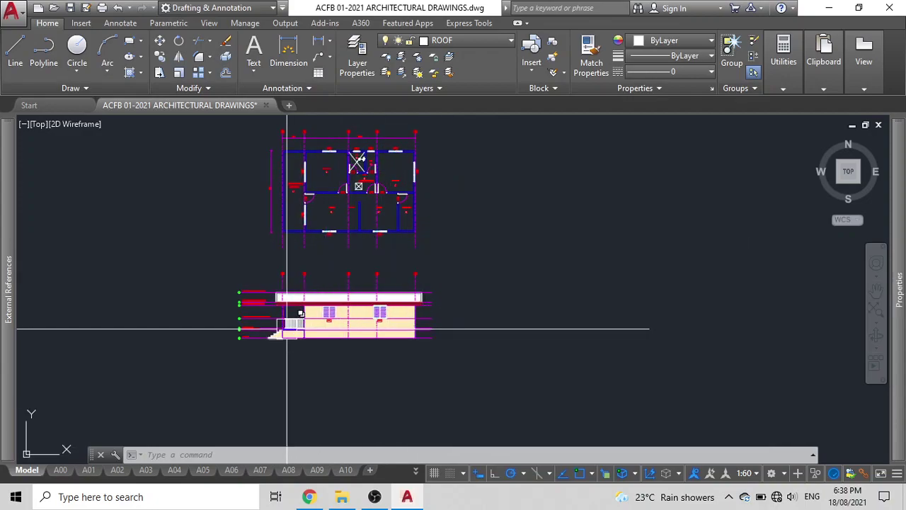
pyautogui.scroll(-2, 314, 317)
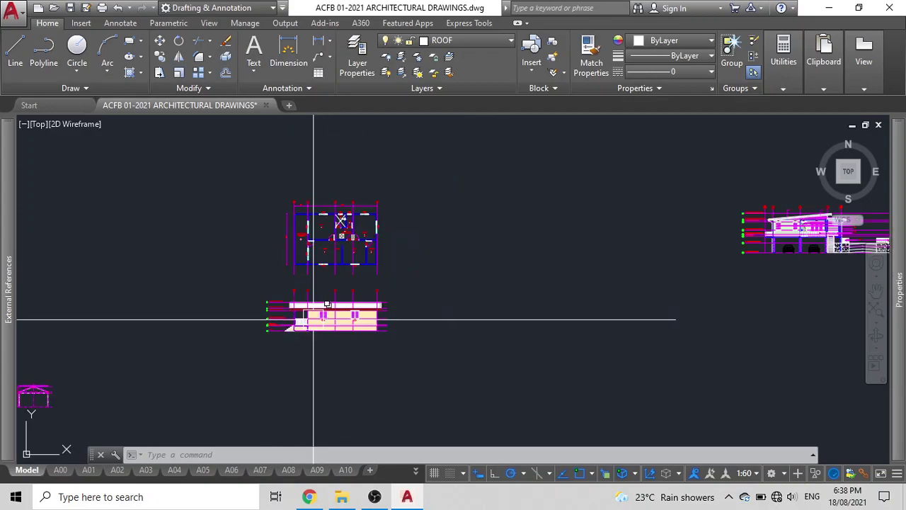
pyautogui.moveTo(188, 443); pyautogui.dragTo(263, 263, button='middle')
pyautogui.scroll(-4, 263, 263)
pyautogui.scroll(2, 262, 263)
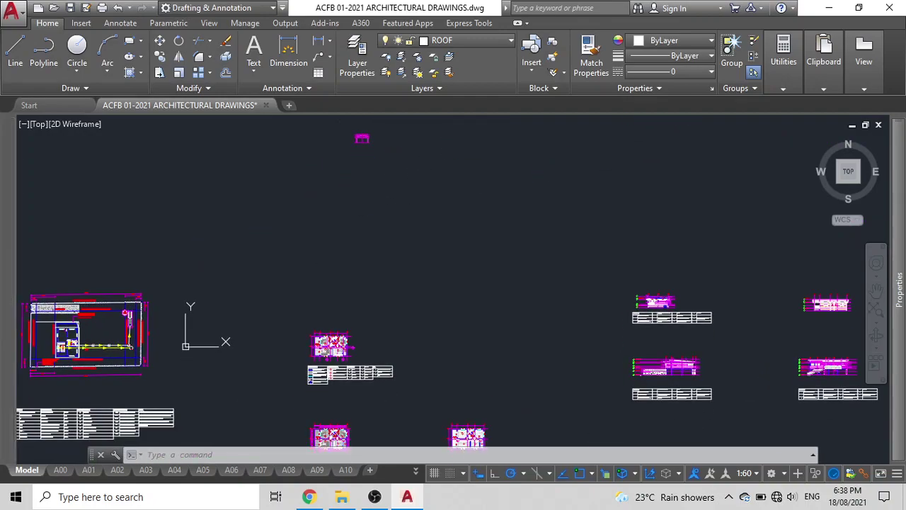
pyautogui.moveTo(386, 257); pyautogui.dragTo(486, 143, button='middle')
pyautogui.scroll(6, 425, 243)
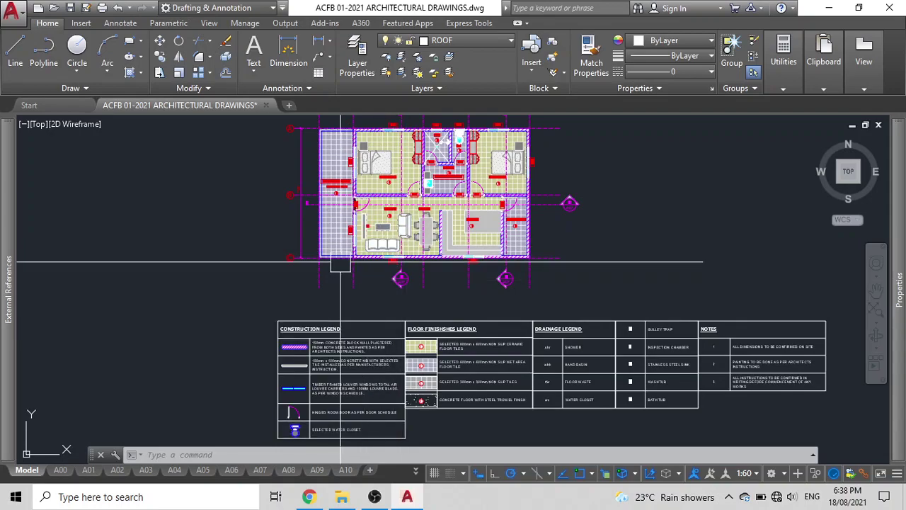
pyautogui.scroll(2, 490, 263)
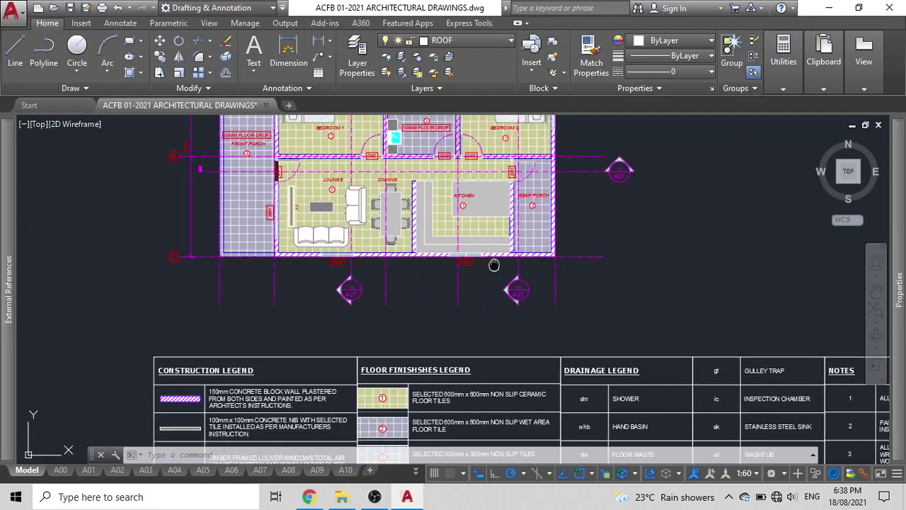
pyautogui.moveTo(492, 263); pyautogui.dragTo(498, 376, button='middle')
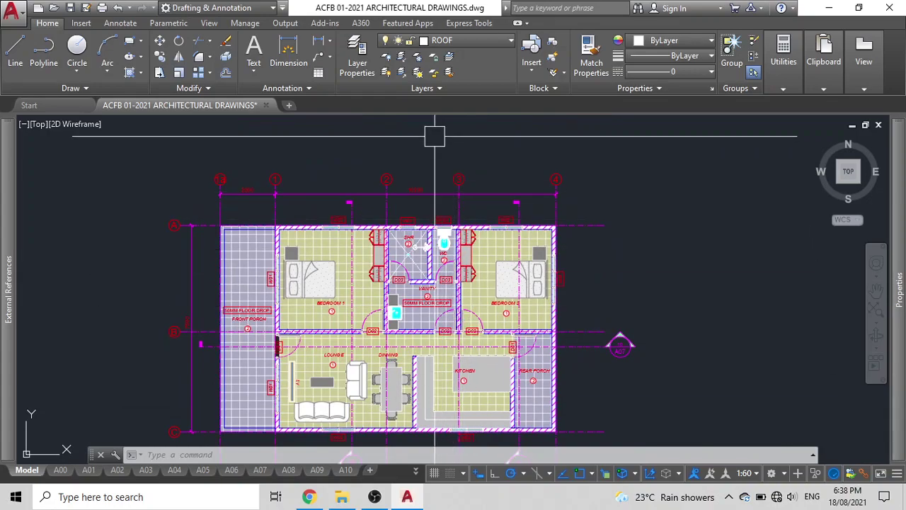
# Look over the other elevations in the drawing and inspect the separate finished single-storey one
pyautogui.scroll(-3, 425, 203)
pyautogui.moveTo(425, 202); pyautogui.dragTo(208, 248, button='middle')
pyautogui.scroll(2, 441, 278)
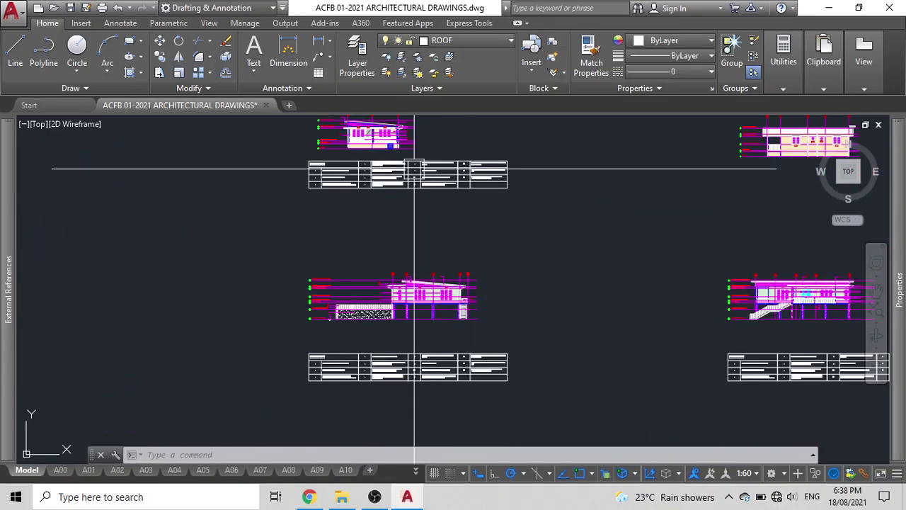
pyautogui.moveTo(420, 146); pyautogui.dragTo(158, 211, button='middle')
pyautogui.moveTo(568, 211); pyautogui.dragTo(463, 235, button='middle')
pyautogui.scroll(4, 481, 219)
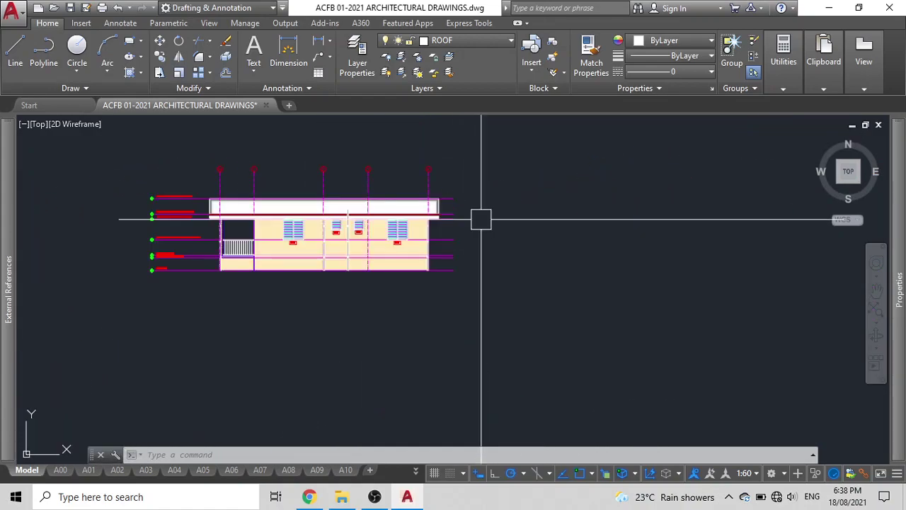
pyautogui.scroll(-2, 484, 316)
pyautogui.moveTo(484, 317); pyautogui.dragTo(693, 246, button='middle')
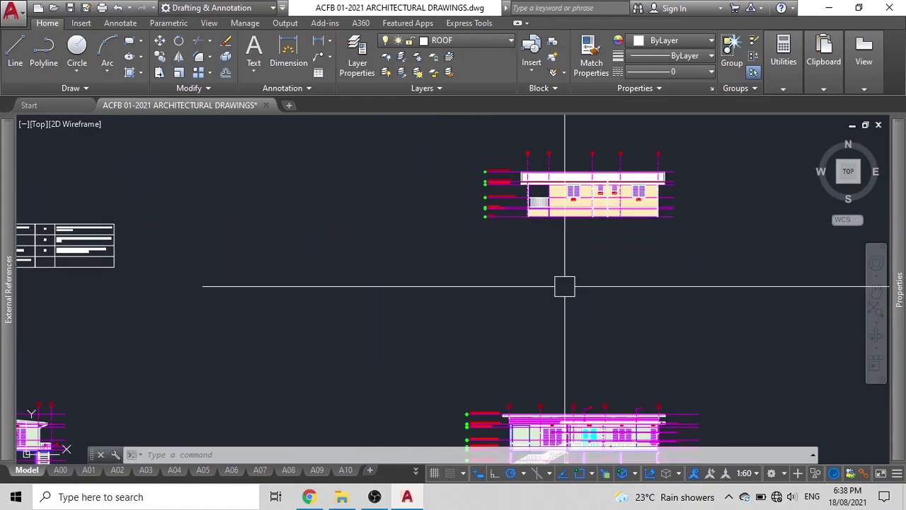
# Mirror the separate finished elevation, with its grid and level lines, about a vertical axis at the level lines' free end, keeping the source objects
pyautogui.scroll(-2, 564, 286)
pyautogui.moveTo(565, 286); pyautogui.dragTo(710, 266, button='middle')
pyautogui.scroll(2, 621, 258)
pyautogui.moveTo(863, 181); pyautogui.dragTo(651, 202, button='middle')
pyautogui.moveTo(735, 231); pyautogui.dragTo(533, 263, button='middle')
pyautogui.click(546, 266)
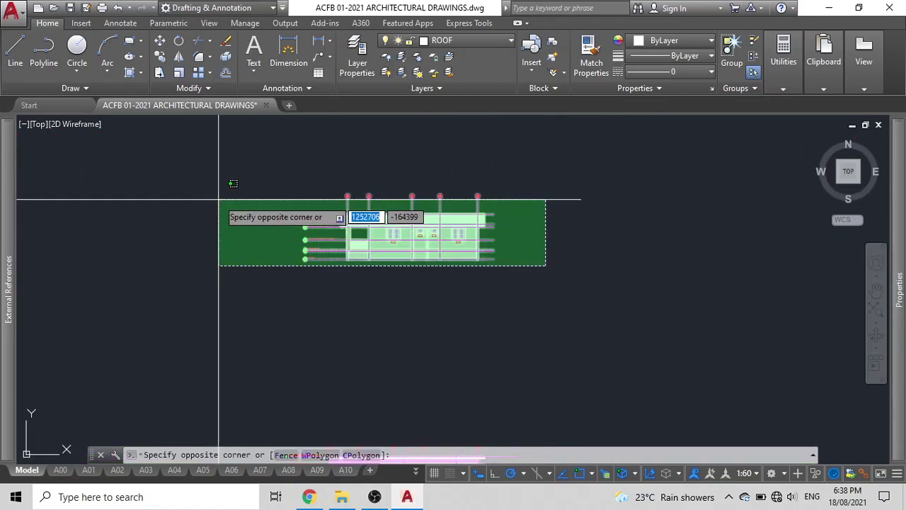
pyautogui.click(217, 171)
pyautogui.write('mi')
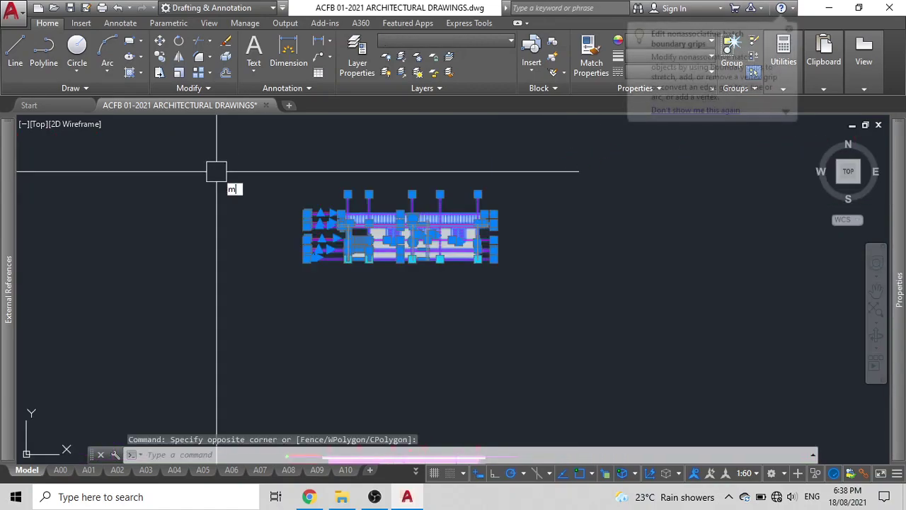
pyautogui.press('Return')
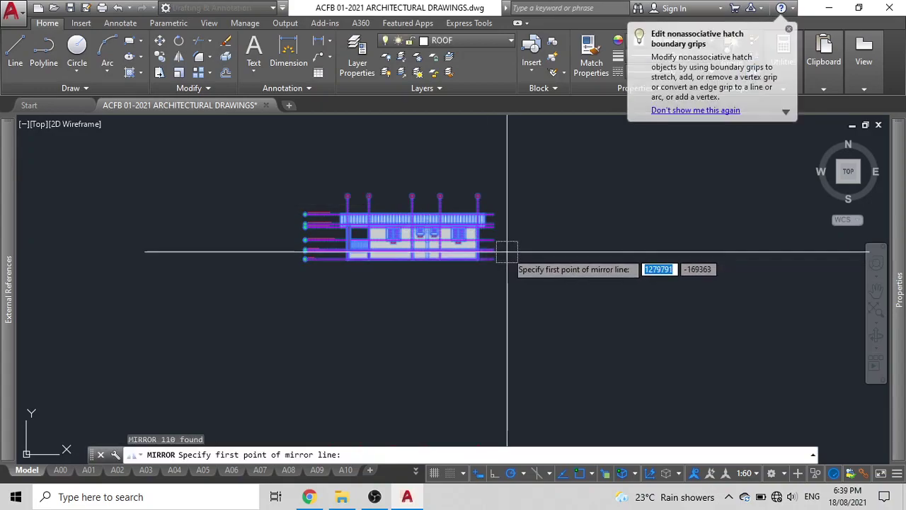
pyautogui.scroll(2, 497, 254)
pyautogui.click(485, 262)
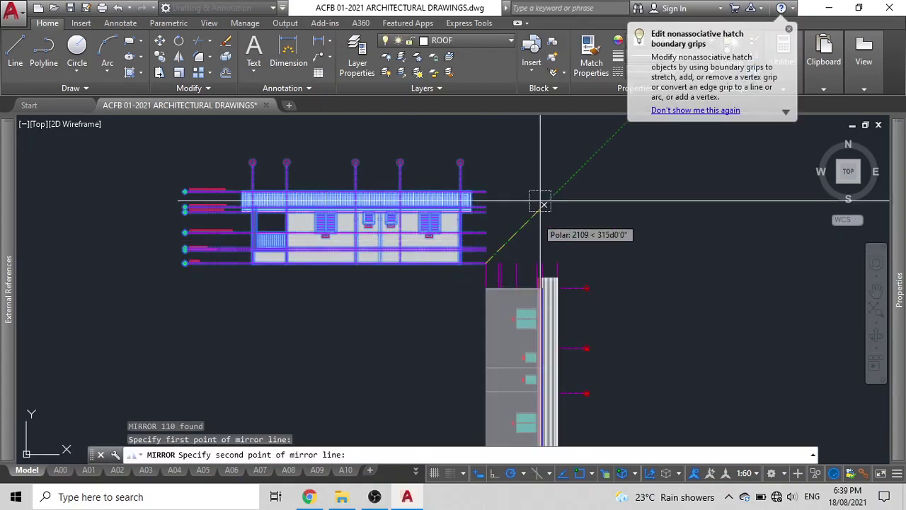
pyautogui.click(486, 157)
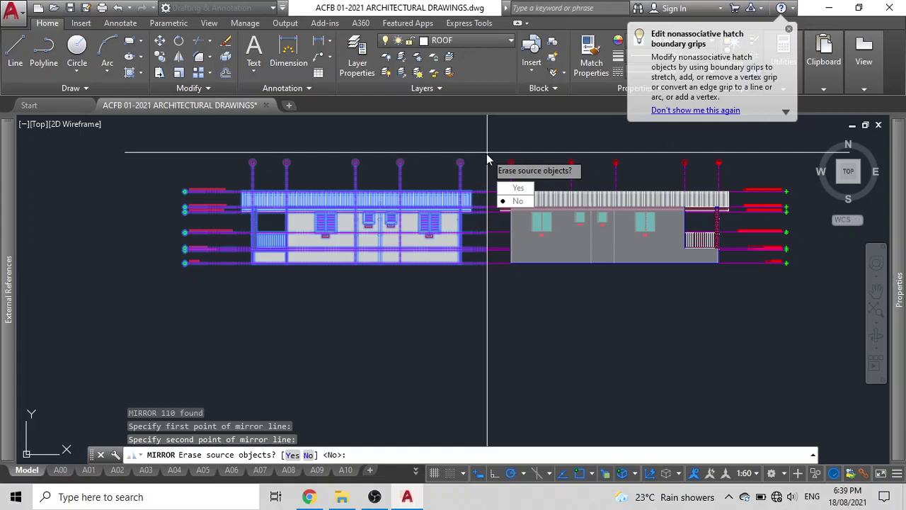
pyautogui.write('n')
pyautogui.press('Return')
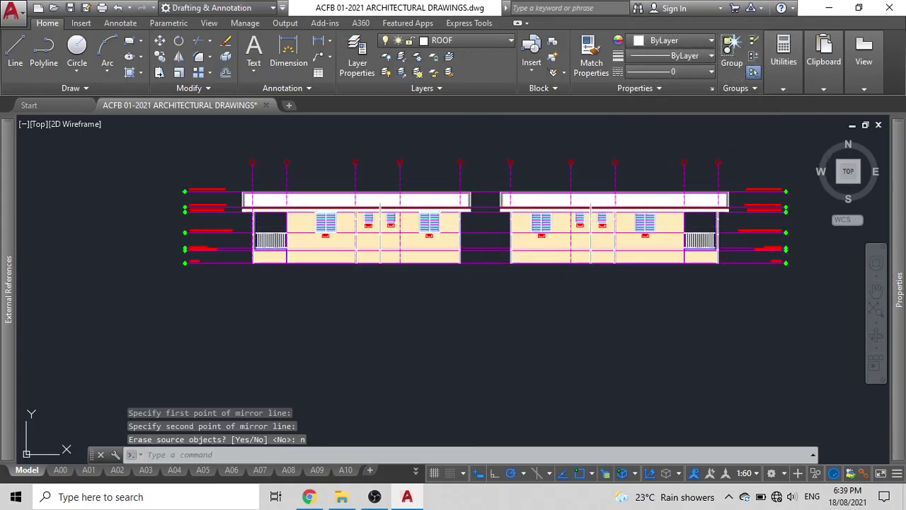
# Delete the original unmirrored elevation together with its grid lines and level markers
pyautogui.click(465, 263)
pyautogui.click(75, 154)
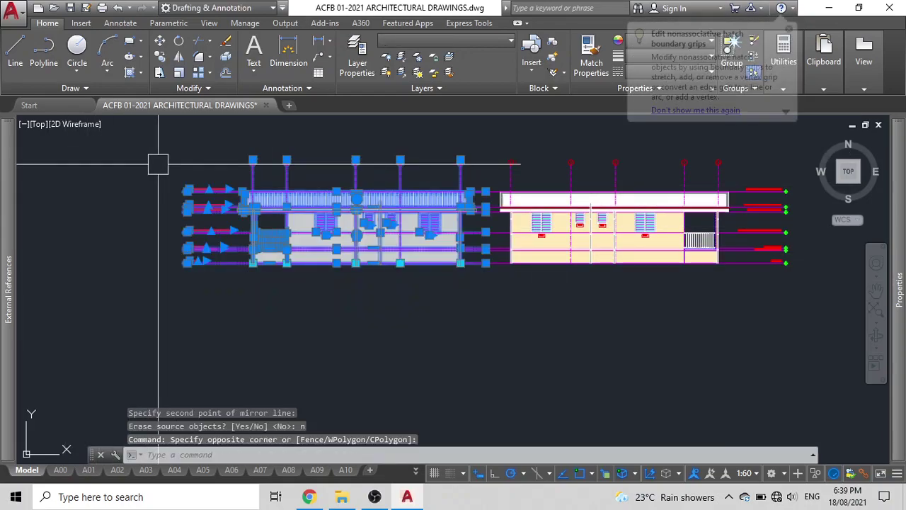
pyautogui.press('Delete')
# Mirror the level lines and their markers to the elevation's other side about the midpoint between the building's two base corners, erasing the source objects
pyautogui.moveTo(419, 269)
pyautogui.mouseDown(button='middle')
pyautogui.moveTo(335, 262)
pyautogui.moveTo(210, 329)
pyautogui.mouseUp(button='middle')
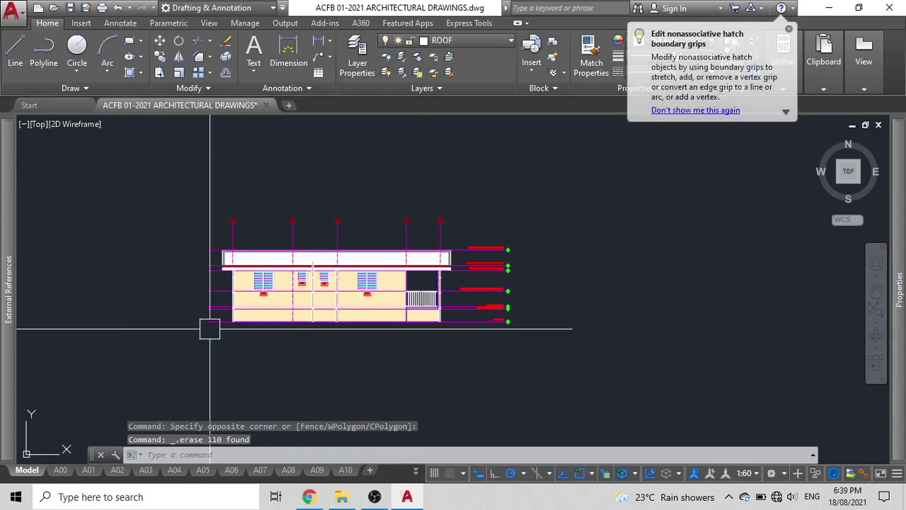
pyautogui.click(536, 354)
pyautogui.click(478, 233)
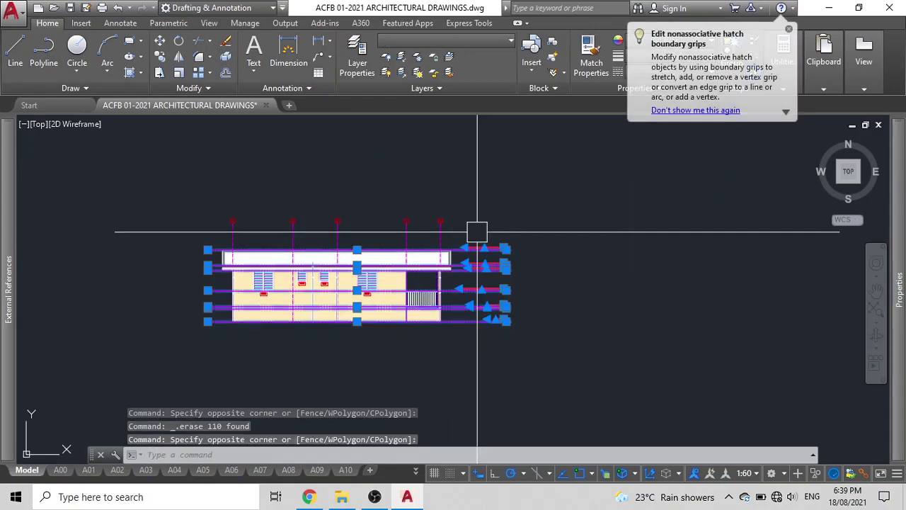
pyautogui.write('mi')
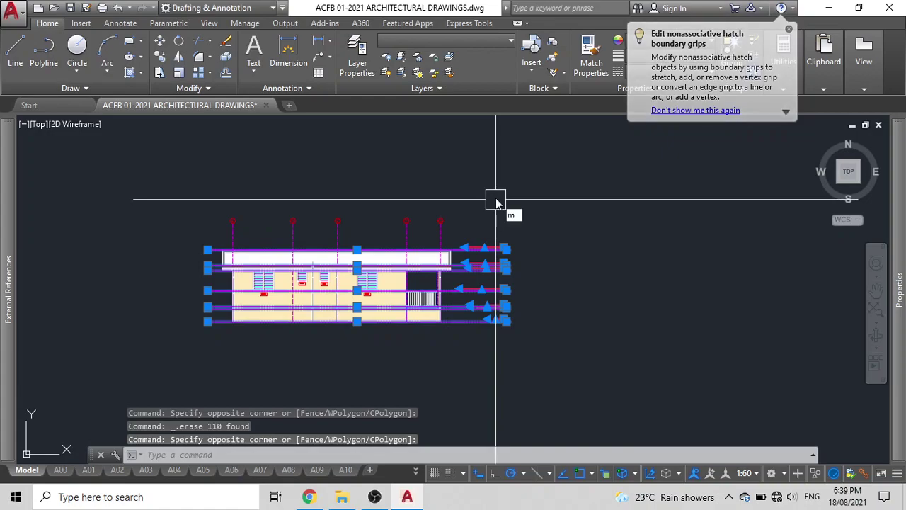
pyautogui.press('Return')
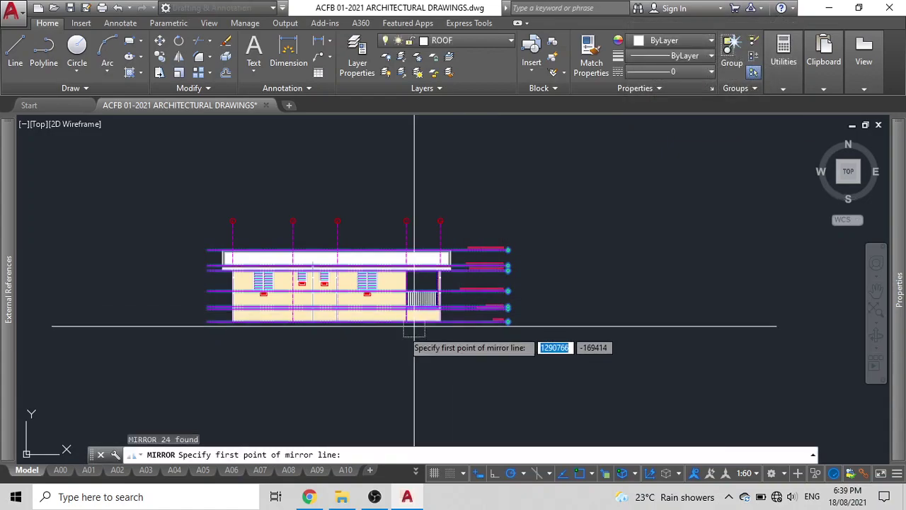
pyautogui.scroll(4, 396, 325)
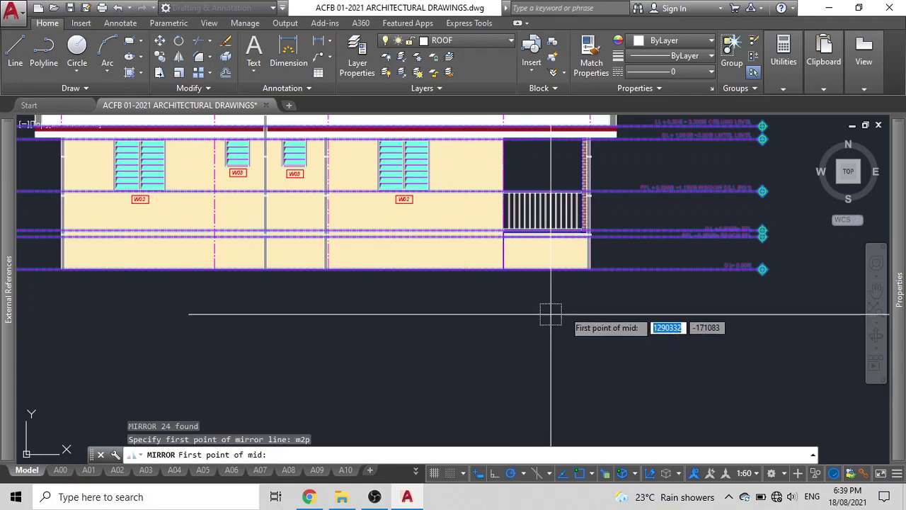
pyautogui.scroll(5, 588, 269)
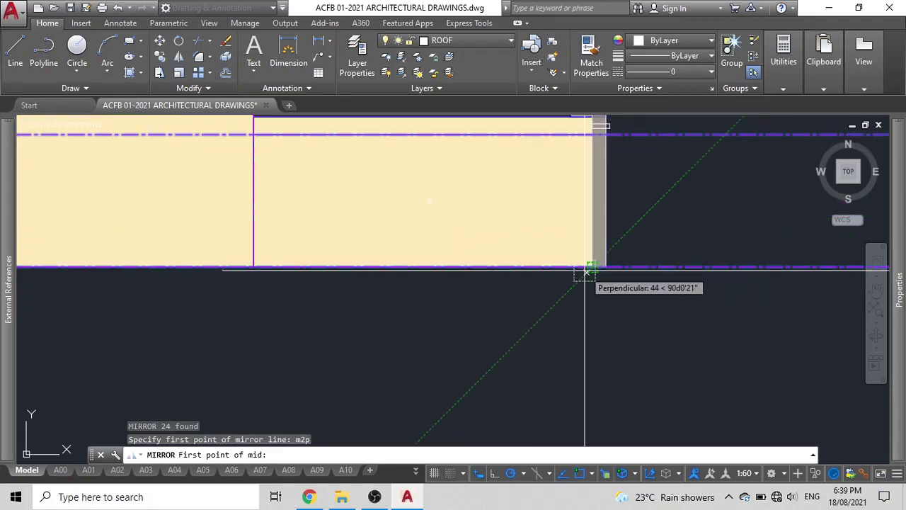
pyautogui.click(608, 268)
pyautogui.scroll(-4, 607, 268)
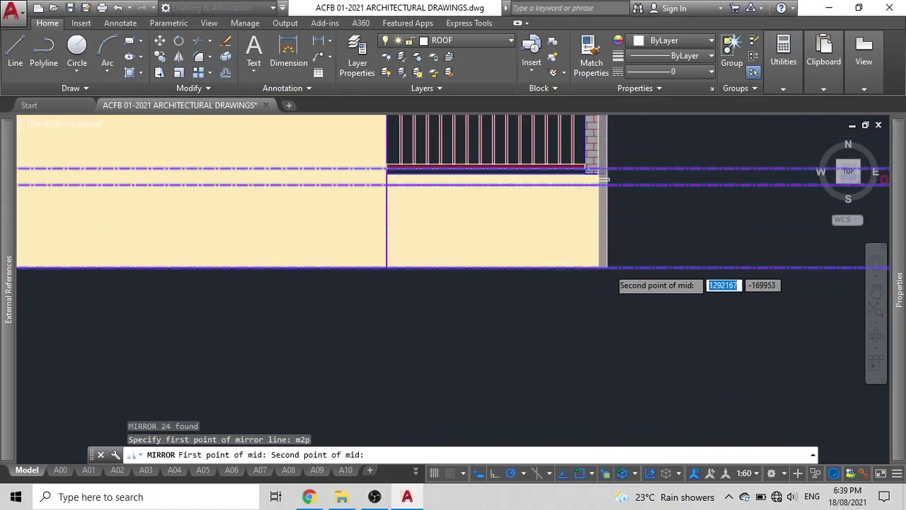
pyautogui.moveTo(366, 309); pyautogui.dragTo(688, 284, button='middle')
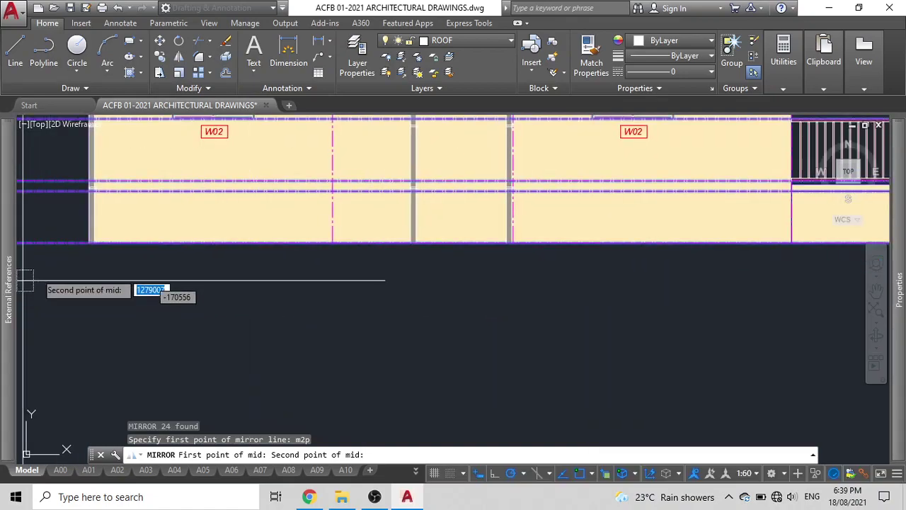
pyautogui.click(89, 242)
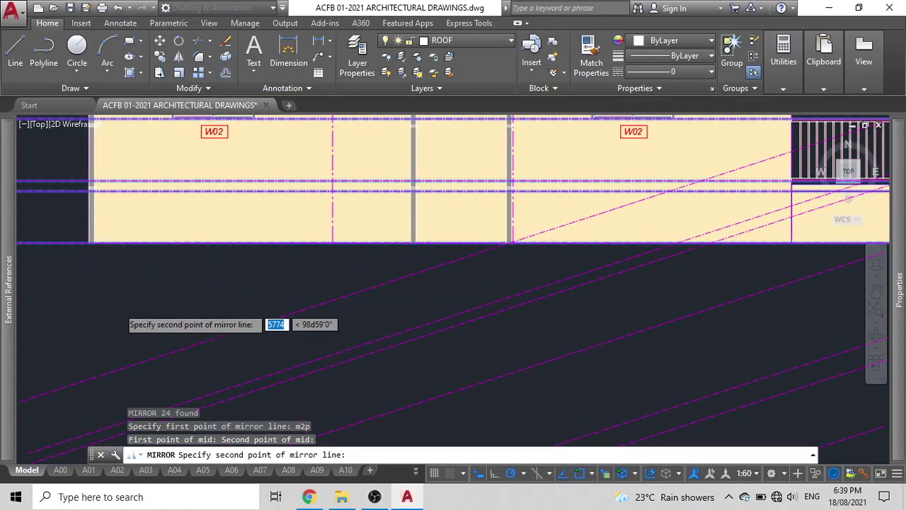
pyautogui.scroll(-4, 116, 304)
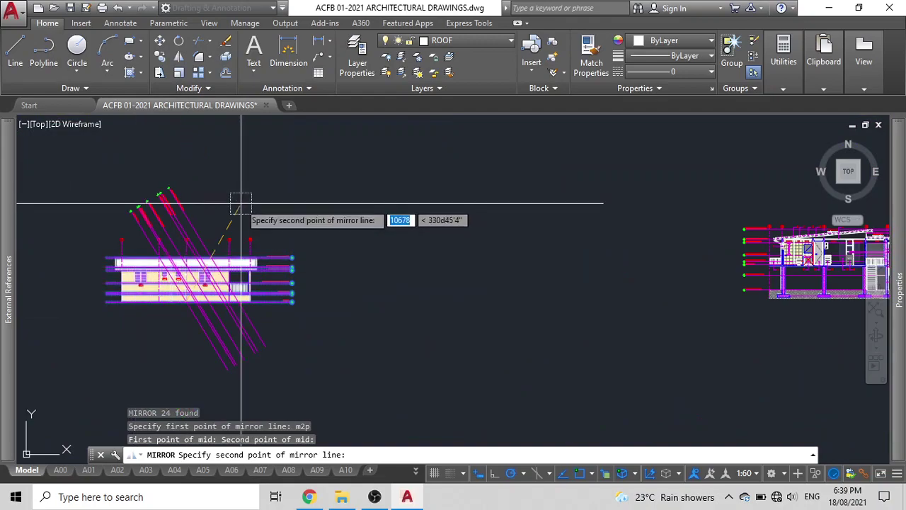
pyautogui.click(185, 188)
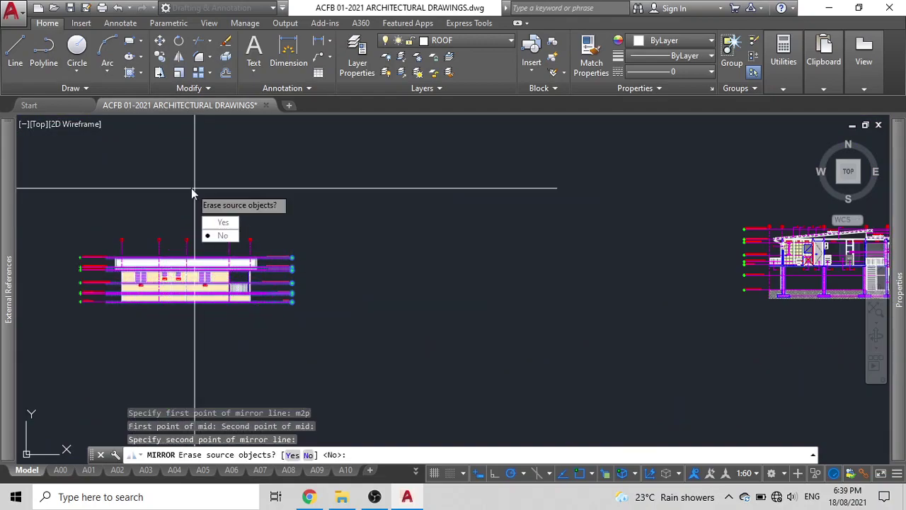
pyautogui.write('y')
pyautogui.press('Return')
pyautogui.scroll(3, 228, 263)
pyautogui.scroll(-1, 239, 262)
pyautogui.moveTo(239, 261); pyautogui.dragTo(470, 241, button='middle')
pyautogui.scroll(2, 299, 249)
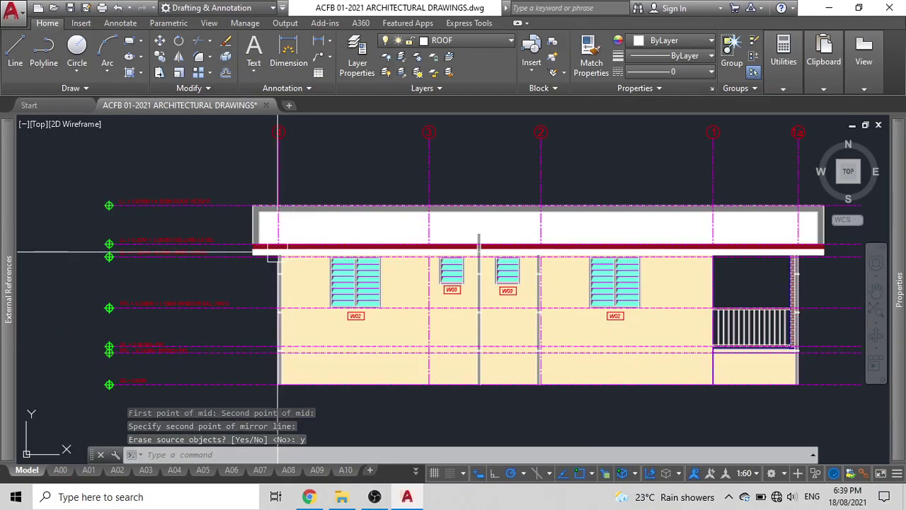
pyautogui.scroll(-1, 276, 253)
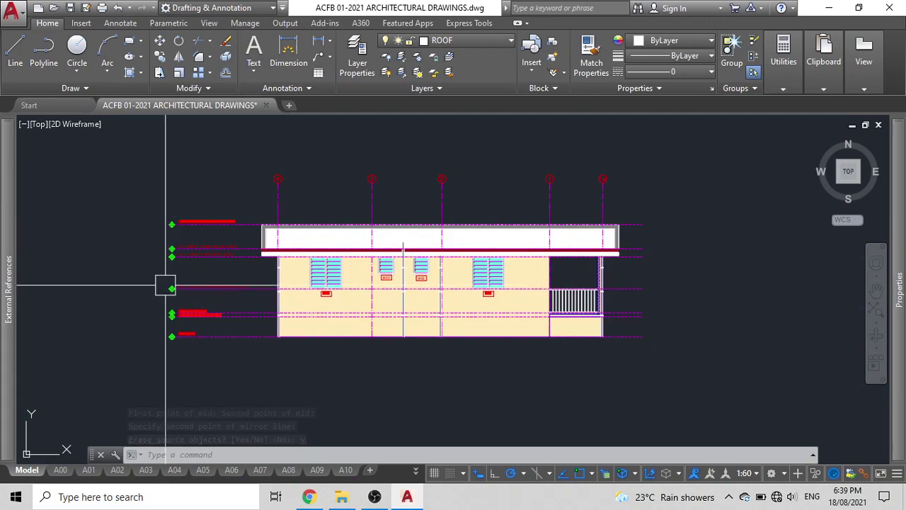
# Rotate the floor plan above the stepped-porch elevation by 270°, together with its grid lines and dimensions, about a point above the elevation's end grid line
pyautogui.scroll(-4, 165, 287)
pyautogui.moveTo(466, 261); pyautogui.dragTo(237, 236, button='middle')
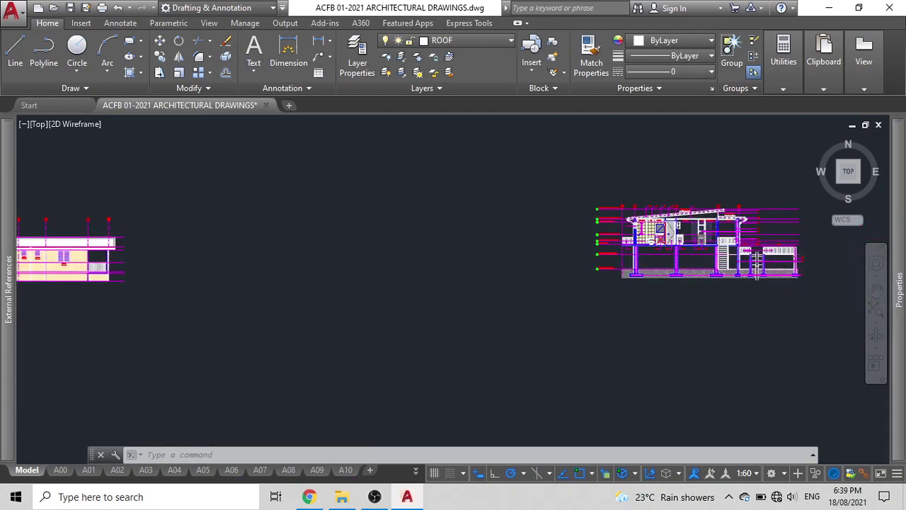
pyautogui.scroll(-5, 656, 241)
pyautogui.moveTo(339, 286); pyautogui.dragTo(810, 395, button='middle')
pyautogui.scroll(6, 277, 286)
pyautogui.moveTo(316, 337); pyautogui.dragTo(318, 351, button='middle')
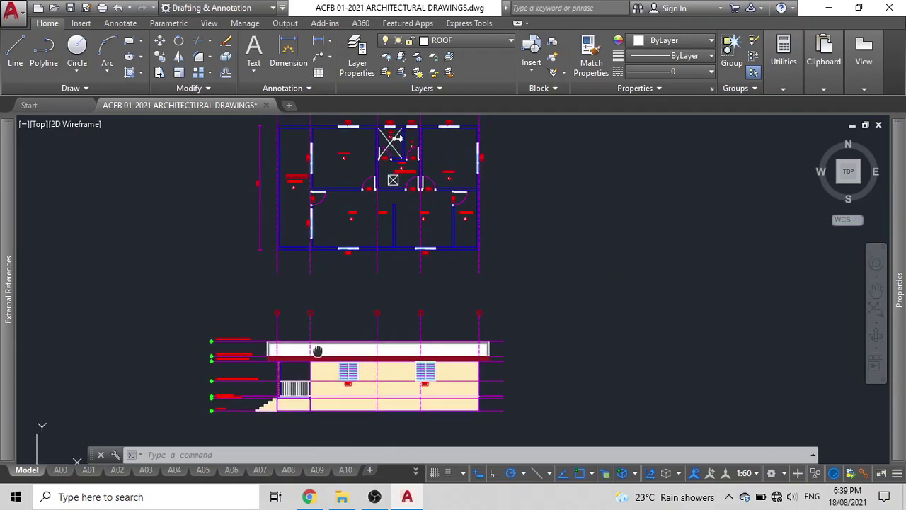
pyautogui.moveTo(425, 274)
pyautogui.mouseDown(button='middle')
pyautogui.moveTo(431, 384)
pyautogui.moveTo(391, 313)
pyautogui.mouseUp(button='middle')
pyautogui.click(496, 333)
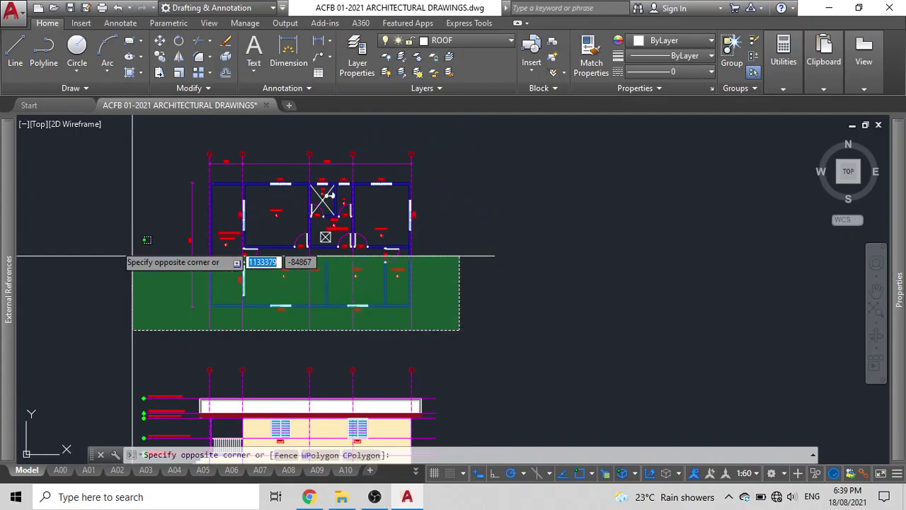
pyautogui.click(99, 152)
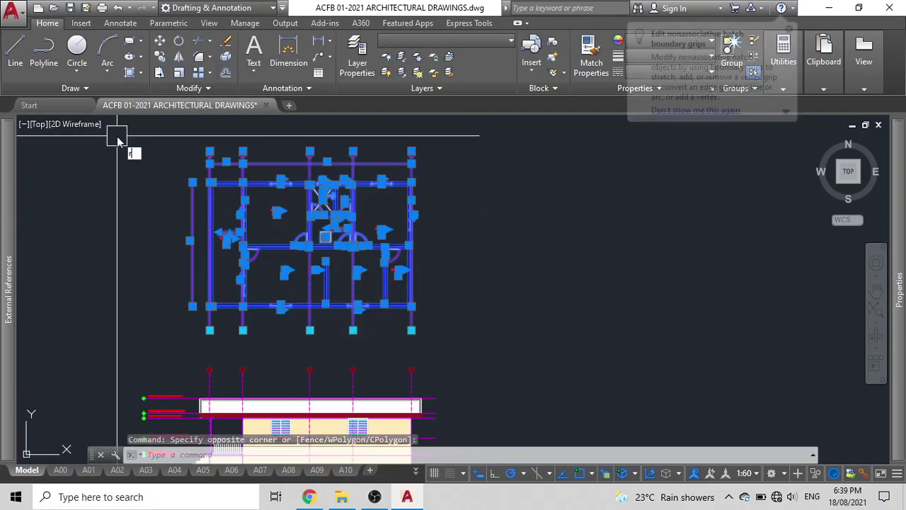
pyautogui.write('ro')
pyautogui.press('Return')
pyautogui.moveTo(150, 170); pyautogui.dragTo(143, 98, button='middle')
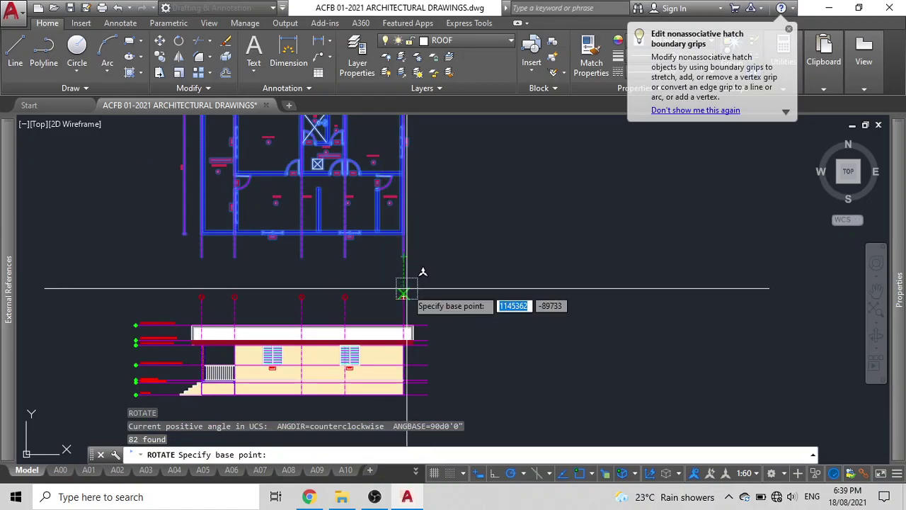
pyautogui.click(407, 289)
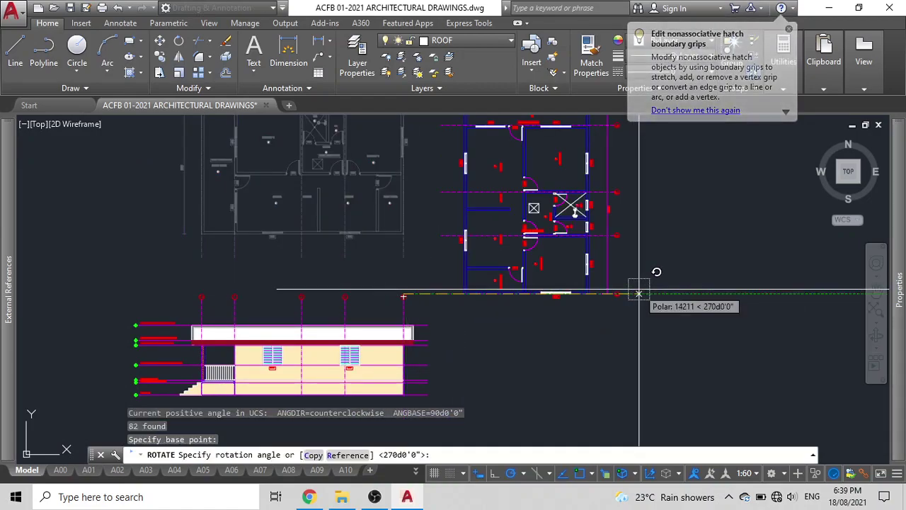
pyautogui.click(639, 293)
pyautogui.moveTo(457, 345); pyautogui.dragTo(432, 309, button='middle')
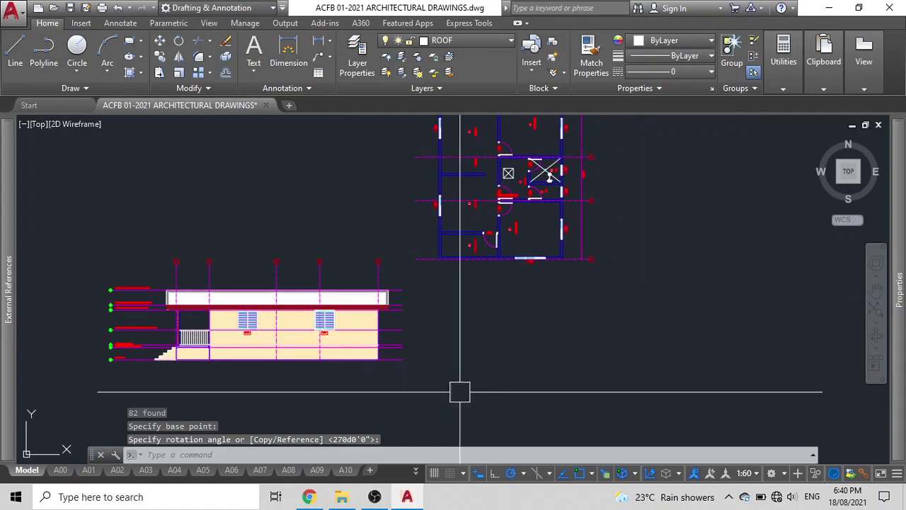
# Move the rotated floor plan with its grid and dimensions horizontally, farther away from the elevation
pyautogui.click(626, 267)
pyautogui.moveTo(559, 247); pyautogui.dragTo(539, 317, button='middle')
pyautogui.click(406, 131)
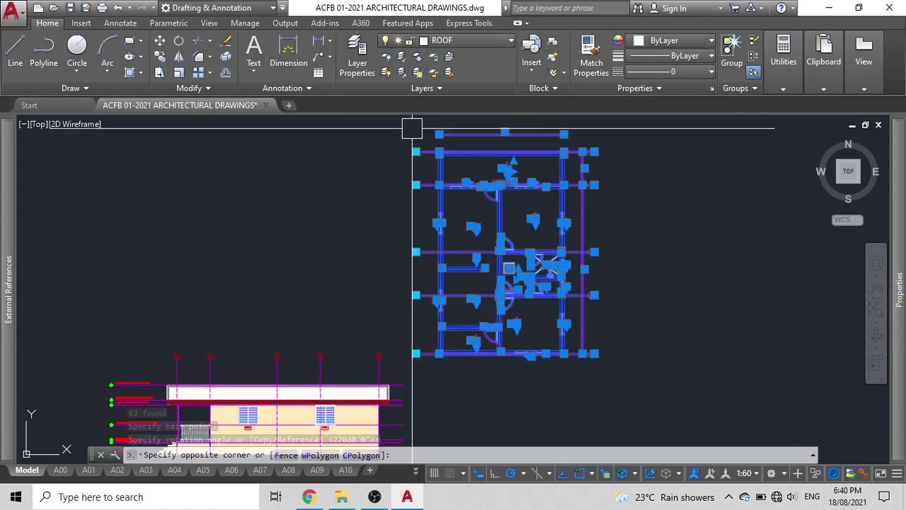
pyautogui.write('m')
pyautogui.press('Return')
pyautogui.click(196, 209)
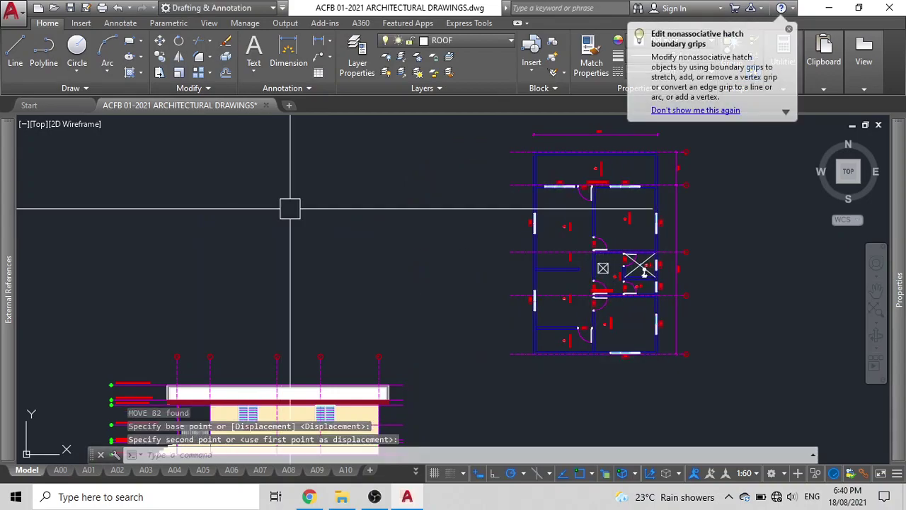
pyautogui.moveTo(463, 269); pyautogui.dragTo(432, 166, button='middle')
pyautogui.moveTo(578, 261); pyautogui.dragTo(494, 247, button='middle')
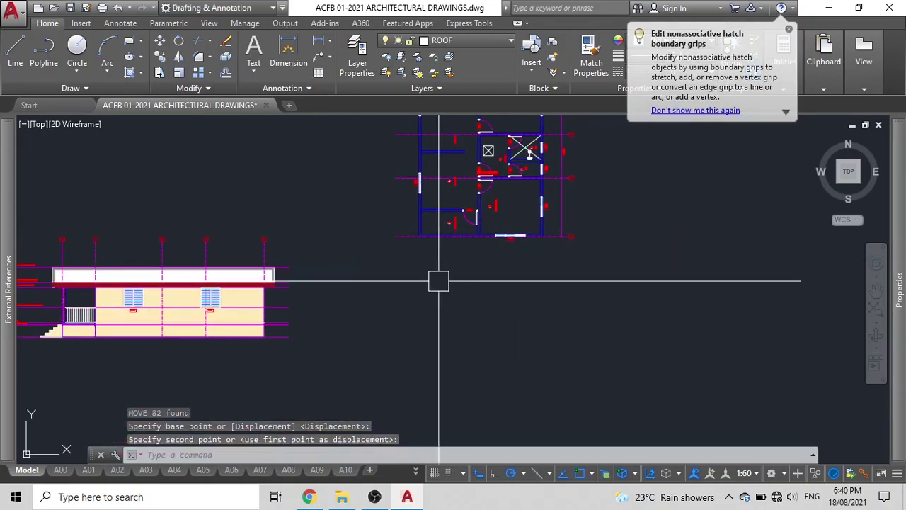
# Draw a vertical construction line through the rotated floor plan's outer wall corner nearest the elevation
pyautogui.scroll(-5, 441, 276)
pyautogui.moveTo(442, 275); pyautogui.dragTo(383, 189, button='middle')
pyautogui.scroll(-2, 324, 114)
pyautogui.scroll(6, 368, 131)
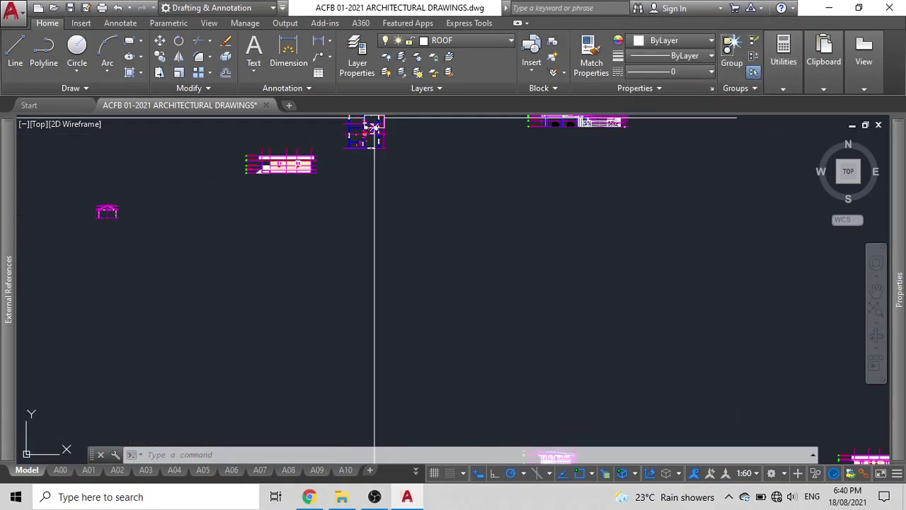
pyautogui.scroll(2, 315, 200)
pyautogui.moveTo(346, 163); pyautogui.dragTo(461, 142, button='middle')
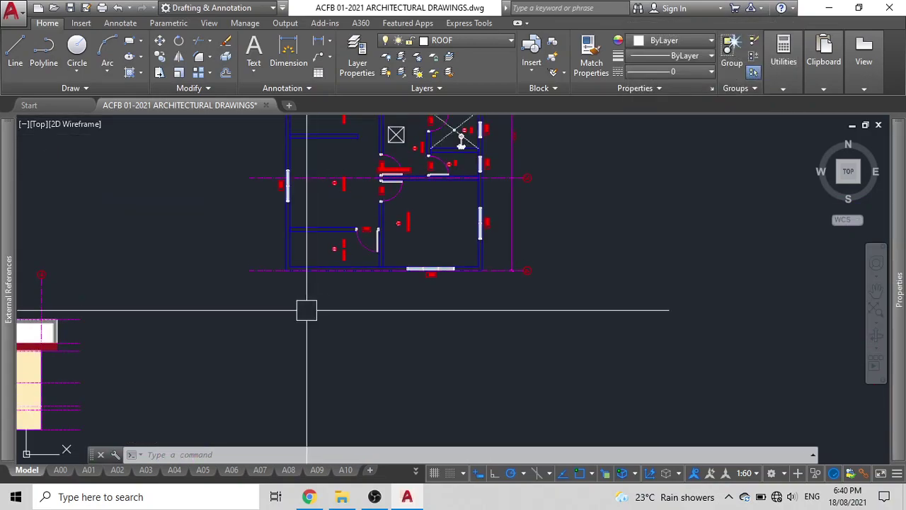
pyautogui.write('xl')
pyautogui.press('Return')
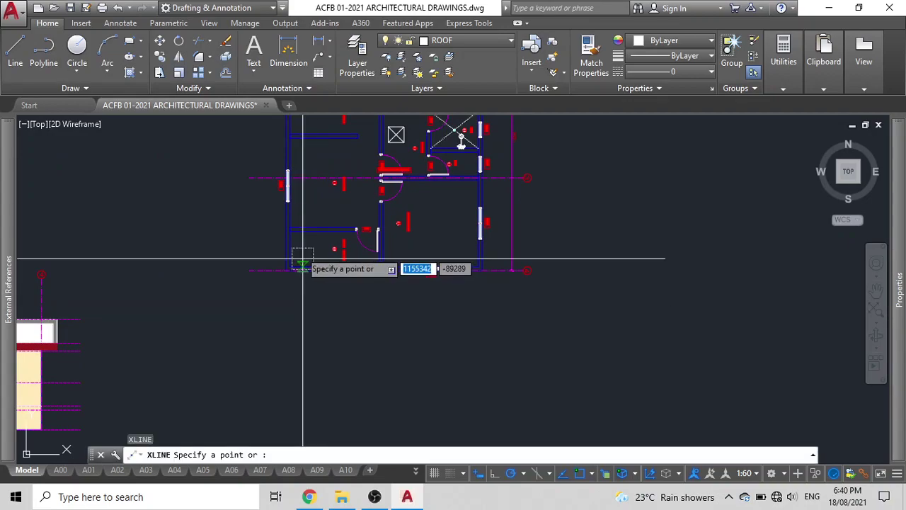
pyautogui.click(287, 269)
pyautogui.click(287, 313)
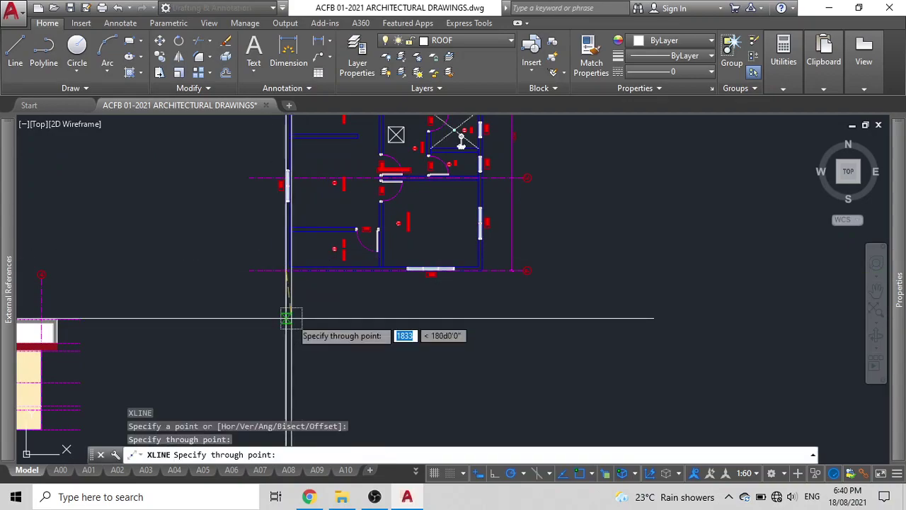
pyautogui.press('Escape')
# Copy the vertical construction line to the plan's opposite outer wall corner and to the free end of the elevation's ground line
pyautogui.write('co')
pyautogui.press('Return')
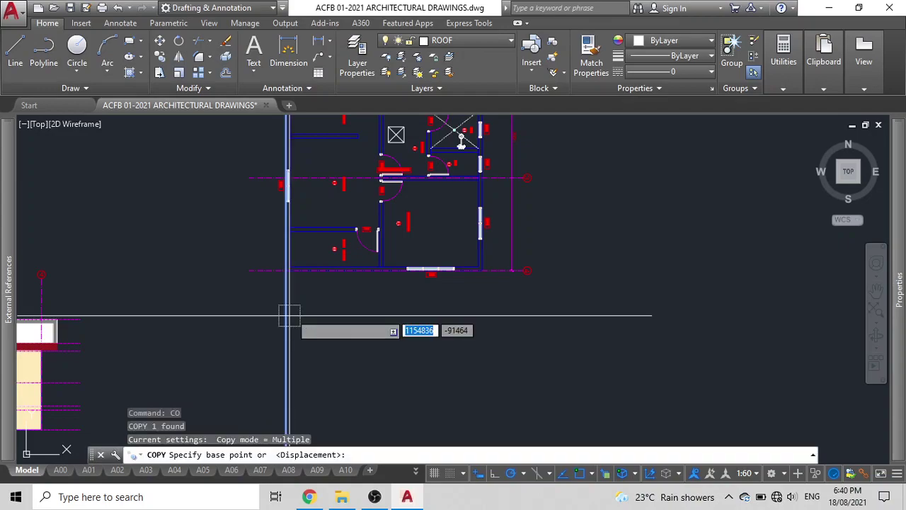
pyautogui.click(287, 269)
pyautogui.click(482, 269)
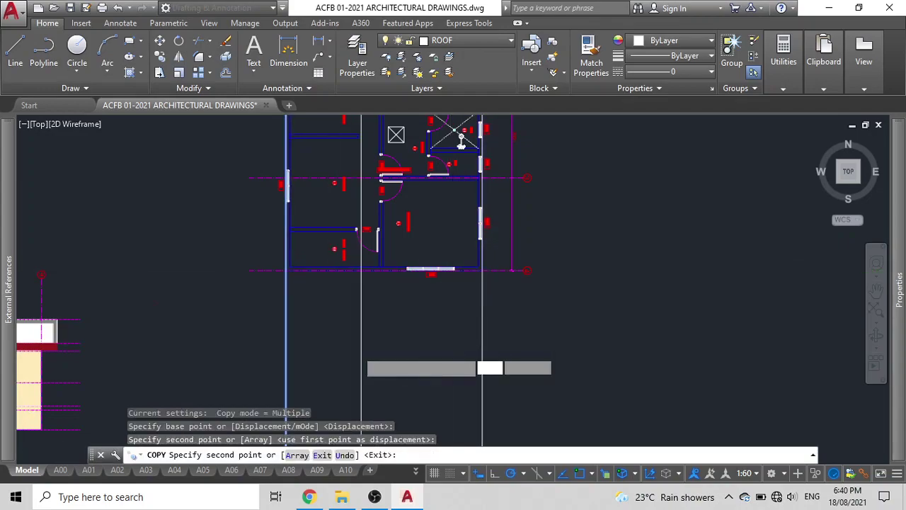
pyautogui.scroll(-3, 538, 212)
pyautogui.scroll(3, 509, 234)
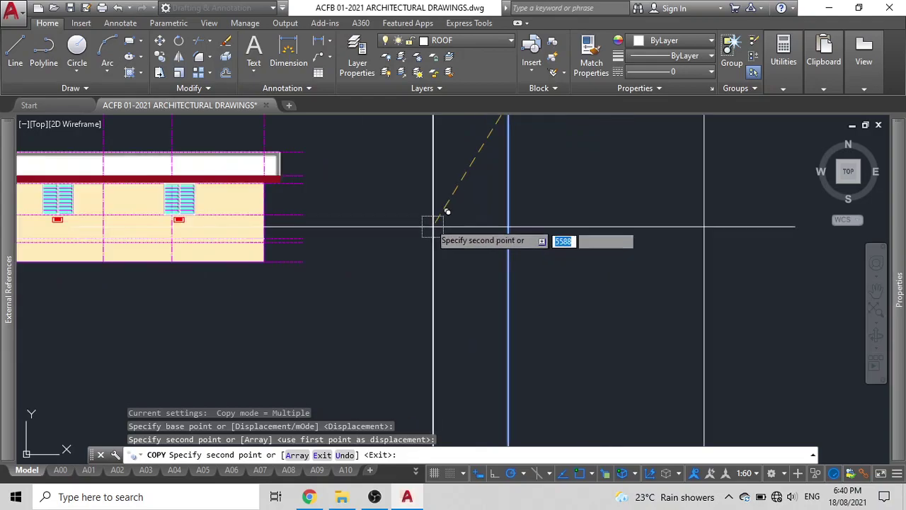
pyautogui.click(303, 268)
pyautogui.press('Escape')
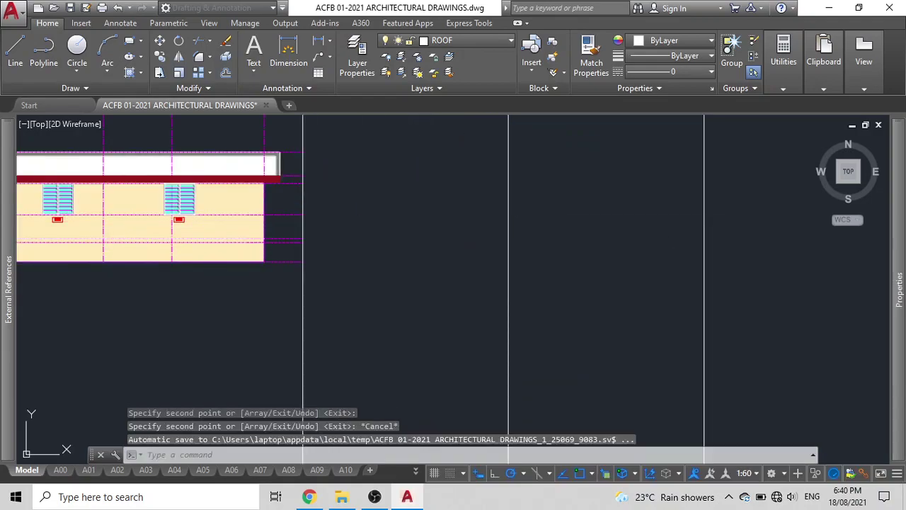
# Rotate the construction line at the ground line's end to horizontal, extending the elevation's ground level across the projection lines
pyautogui.click(302, 262)
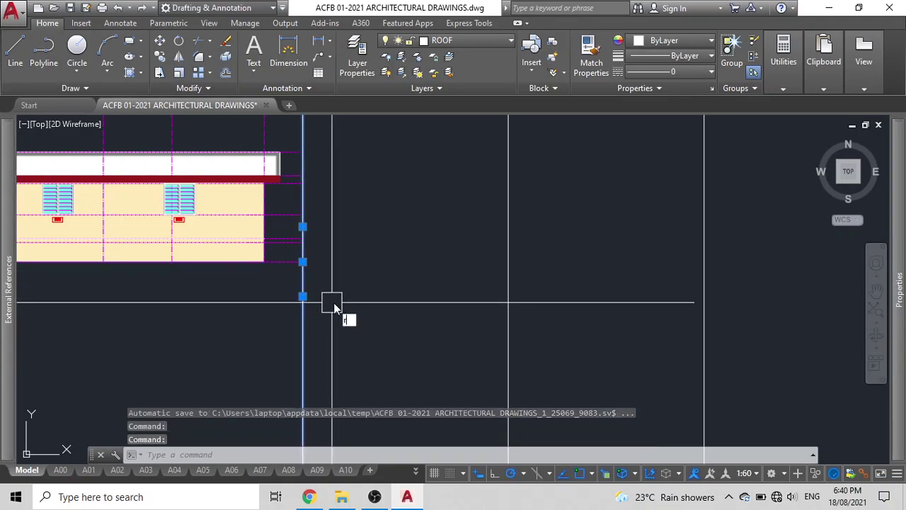
pyautogui.write('ro')
pyautogui.press('Return')
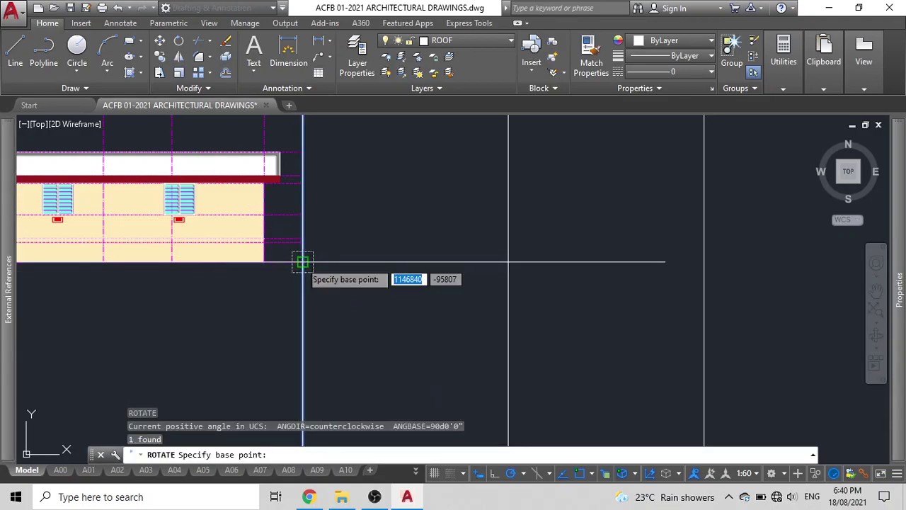
pyautogui.click(303, 262)
pyautogui.click(425, 263)
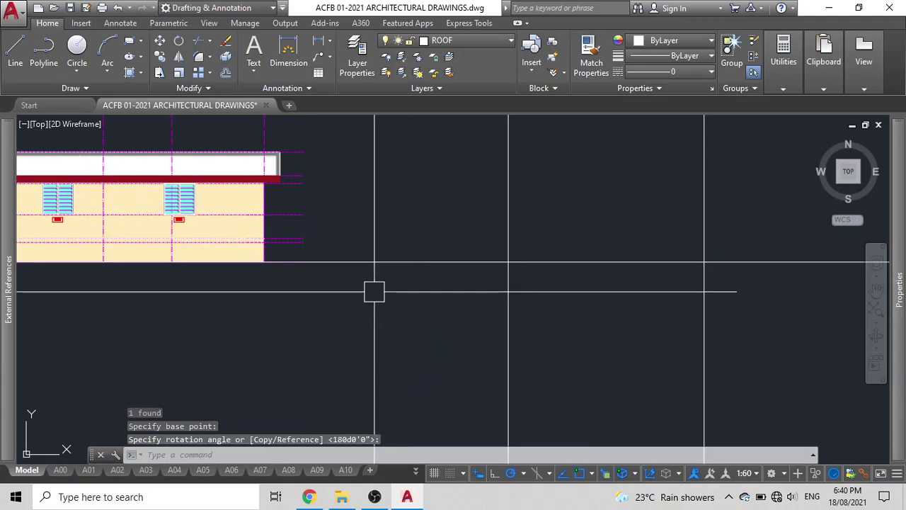
pyautogui.scroll(-8, 375, 292)
pyautogui.moveTo(374, 292); pyautogui.dragTo(303, 129, button='middle')
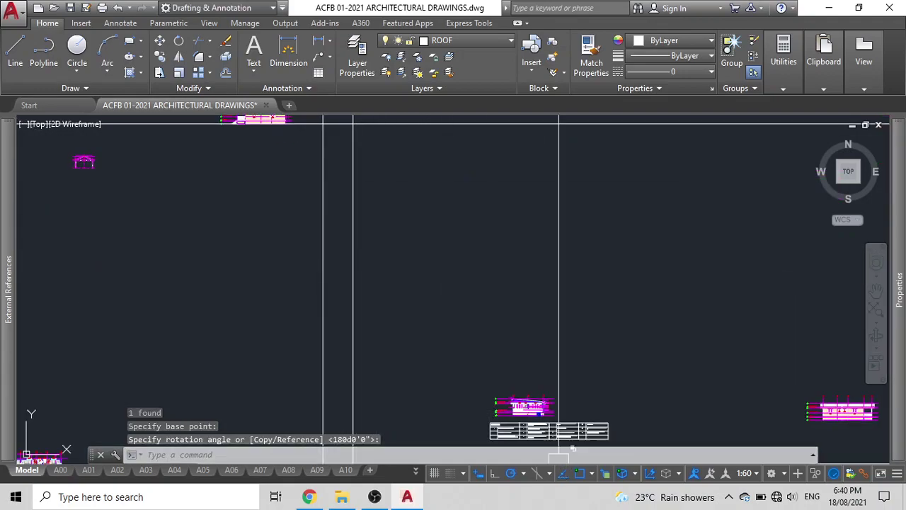
# Copy the elevation above the key reference table, with its level markers and annotations, to the intersection of the ground line and outer projection line
pyautogui.scroll(6, 566, 445)
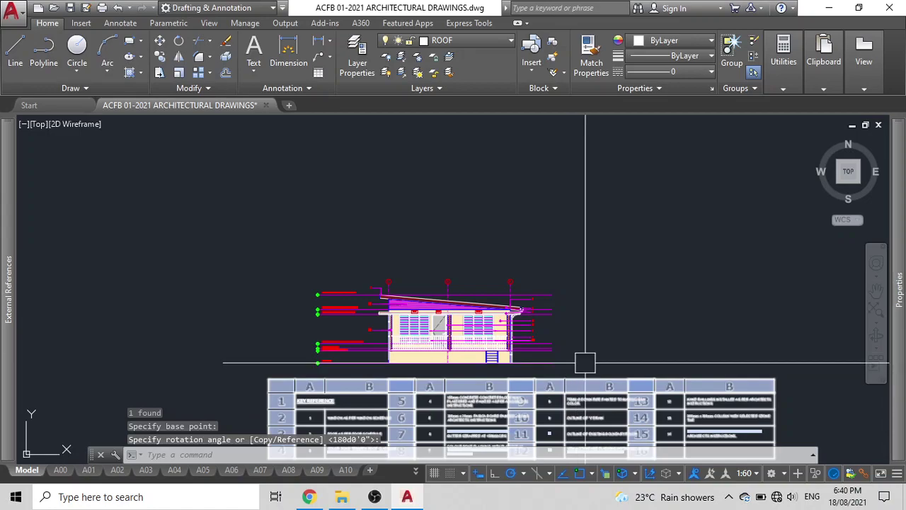
pyautogui.scroll(2, 585, 363)
pyautogui.click(592, 371)
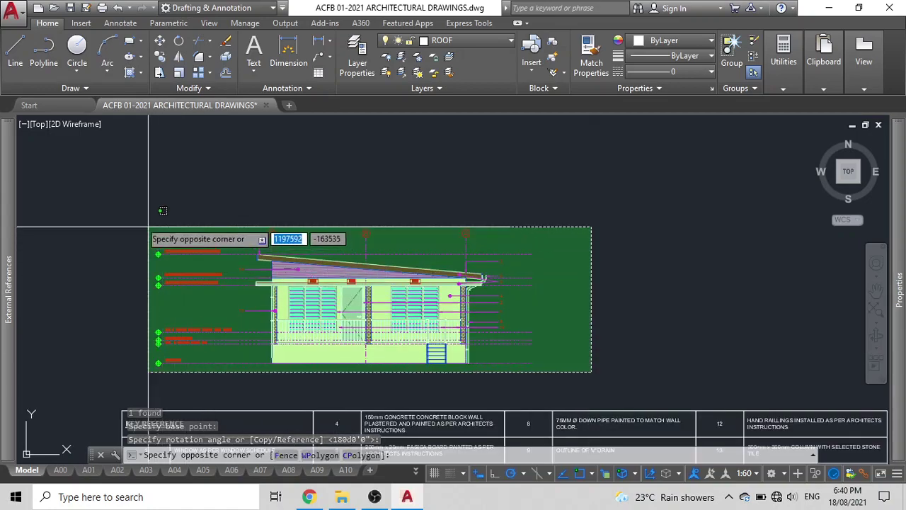
pyautogui.click(142, 220)
pyautogui.write('co')
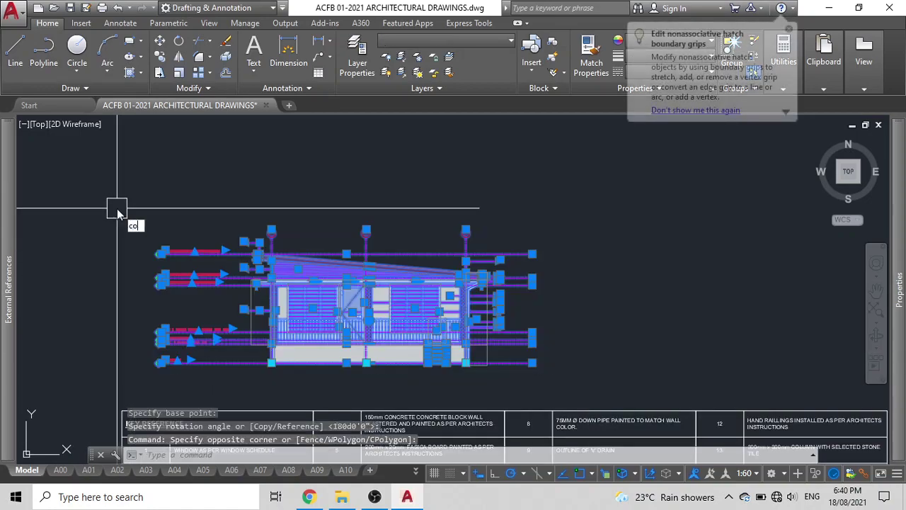
pyautogui.press('Return')
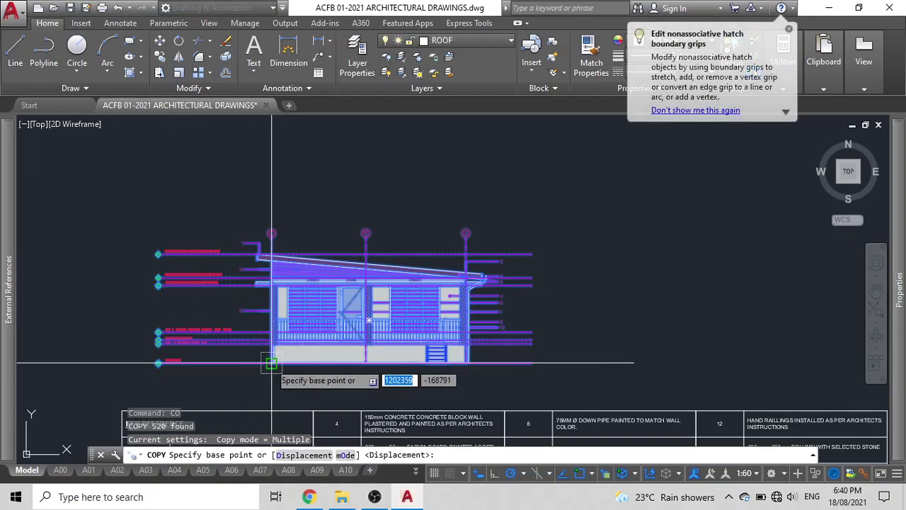
pyautogui.click(271, 364)
pyautogui.scroll(-5, 294, 319)
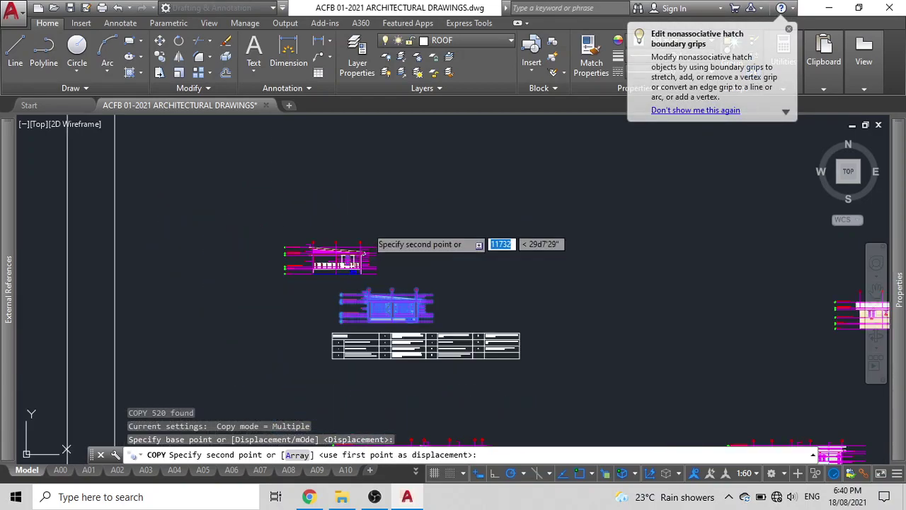
pyautogui.scroll(6, 312, 156)
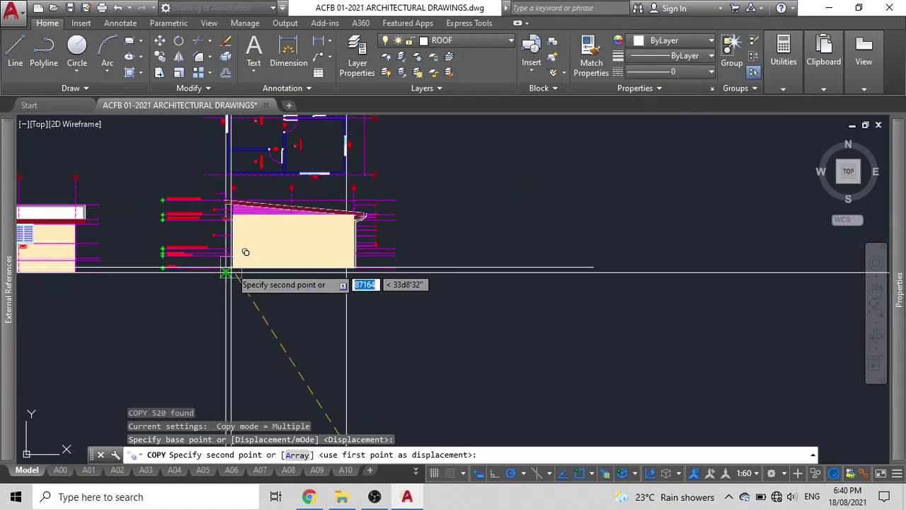
pyautogui.scroll(4, 225, 270)
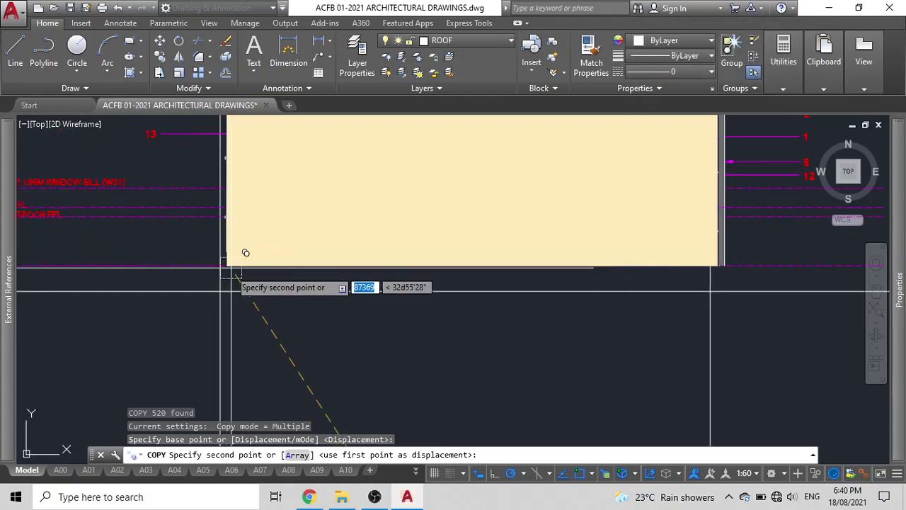
pyautogui.click(220, 292)
pyautogui.scroll(-8, 229, 277)
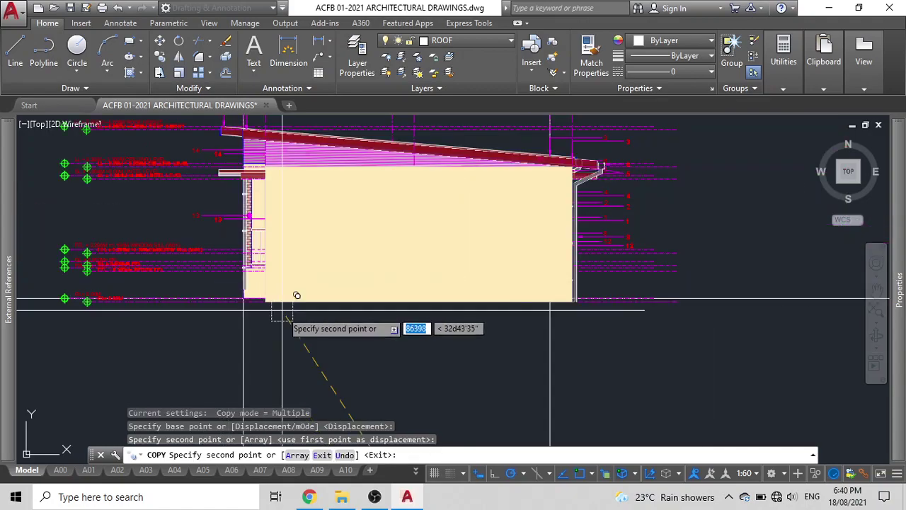
pyautogui.moveTo(384, 300); pyautogui.dragTo(379, 443, button='middle')
pyautogui.press('Escape')
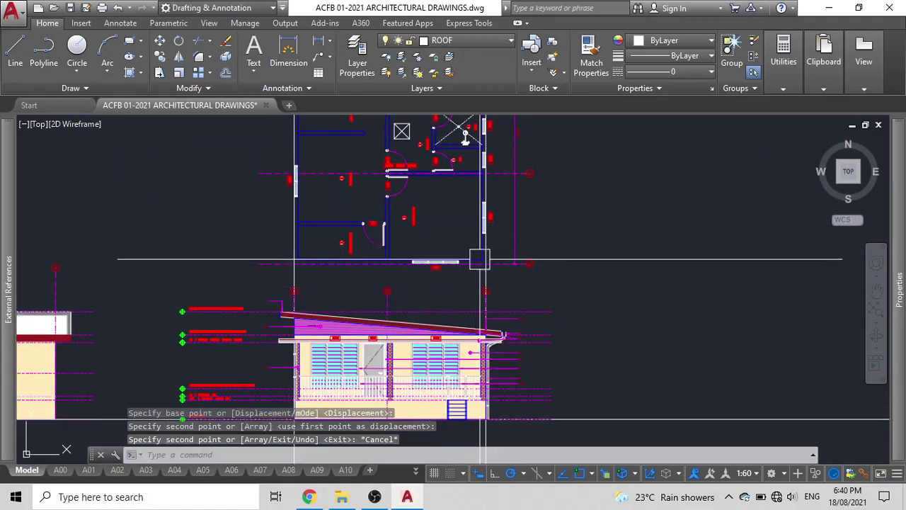
# Erase the veranda columns, railings and solid wall hatch from the copied elevation
pyautogui.scroll(-2, 425, 283)
pyautogui.scroll(2, 418, 284)
pyautogui.moveTo(419, 283)
pyautogui.mouseDown(button='middle')
pyautogui.moveTo(413, 160)
pyautogui.moveTo(531, 173)
pyautogui.moveTo(496, 171)
pyautogui.mouseUp(button='middle')
pyautogui.moveTo(467, 253)
pyautogui.mouseDown(button='middle')
pyautogui.moveTo(423, 322)
pyautogui.moveTo(405, 272)
pyautogui.mouseUp(button='middle')
pyautogui.click(404, 284)
pyautogui.click(376, 264)
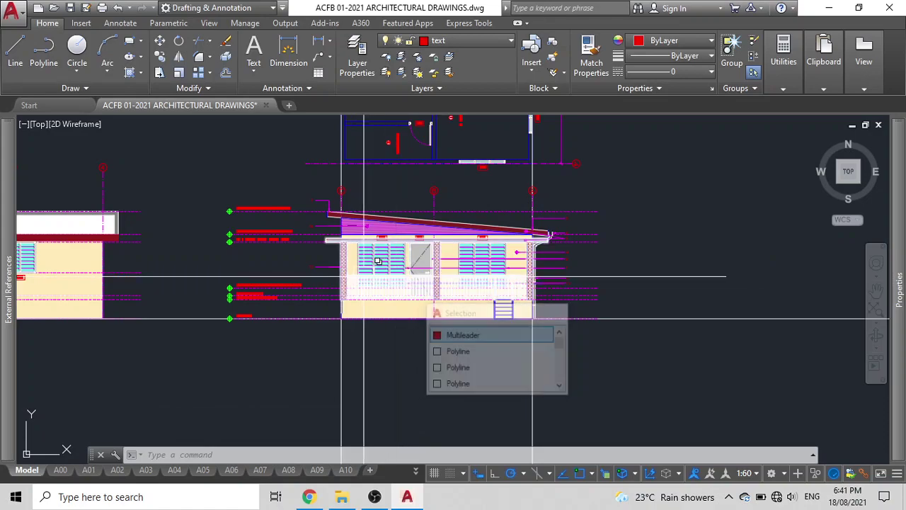
pyautogui.scroll(4, 375, 263)
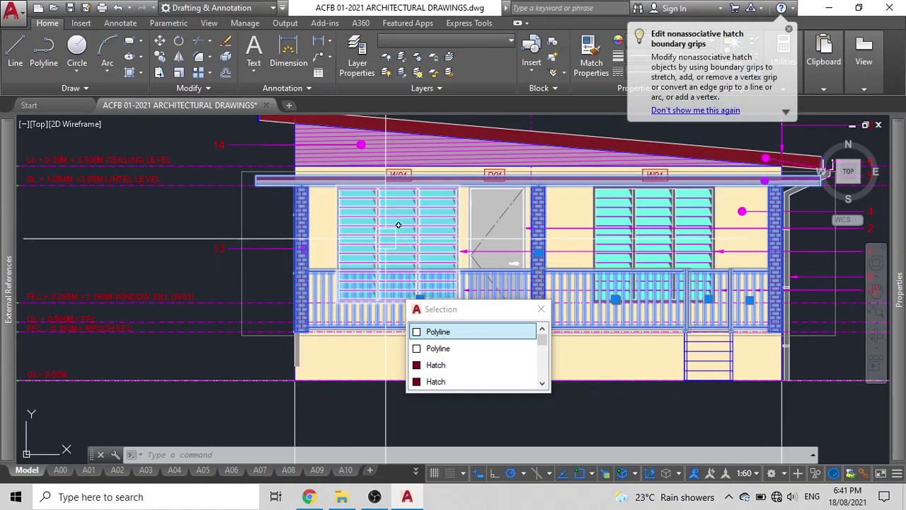
pyautogui.press('Delete')
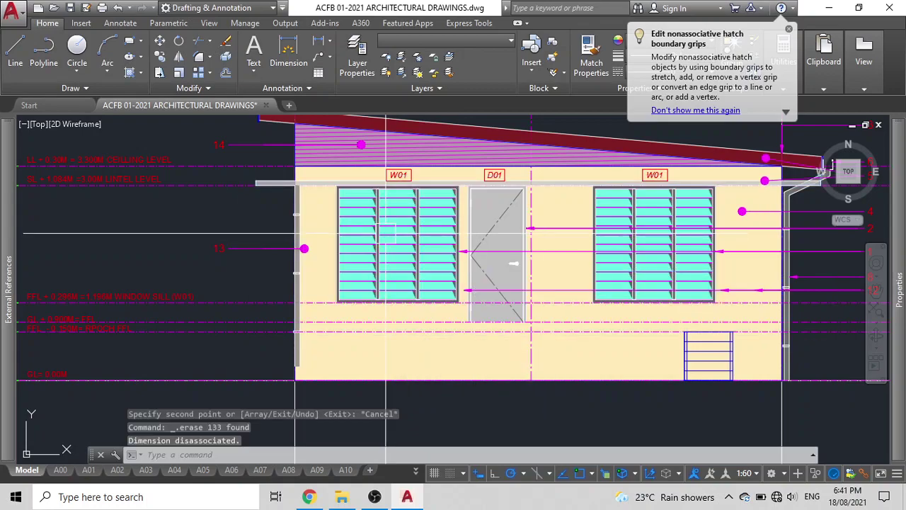
pyautogui.click(455, 349)
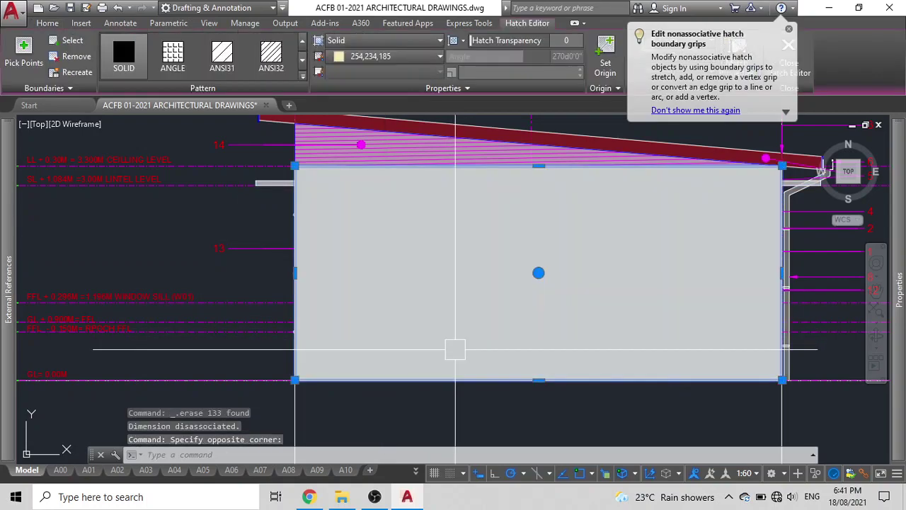
pyautogui.press('Delete')
pyautogui.click(396, 254)
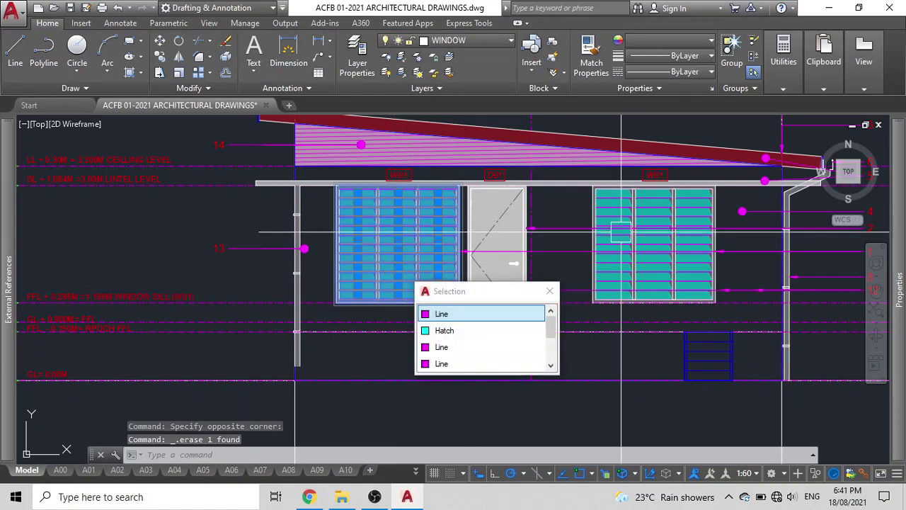
pyautogui.click(630, 220)
pyautogui.click(635, 211)
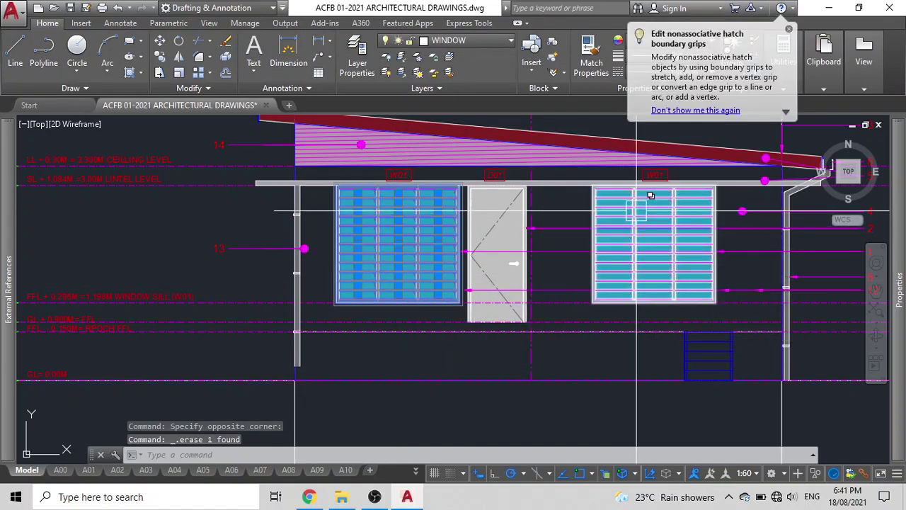
pyautogui.click(636, 210)
pyautogui.scroll(-2, 641, 210)
pyautogui.moveTo(641, 215)
pyautogui.mouseDown(button='middle')
pyautogui.moveTo(556, 341)
pyautogui.moveTo(541, 397)
pyautogui.mouseUp(button='middle')
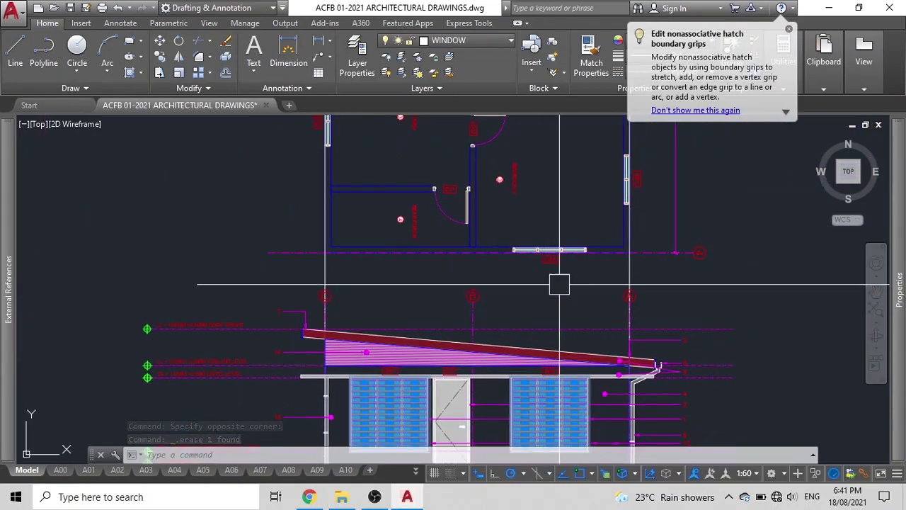
pyautogui.scroll(3, 561, 257)
pyautogui.scroll(-3, 561, 257)
pyautogui.moveTo(541, 264); pyautogui.dragTo(532, 113, button='middle')
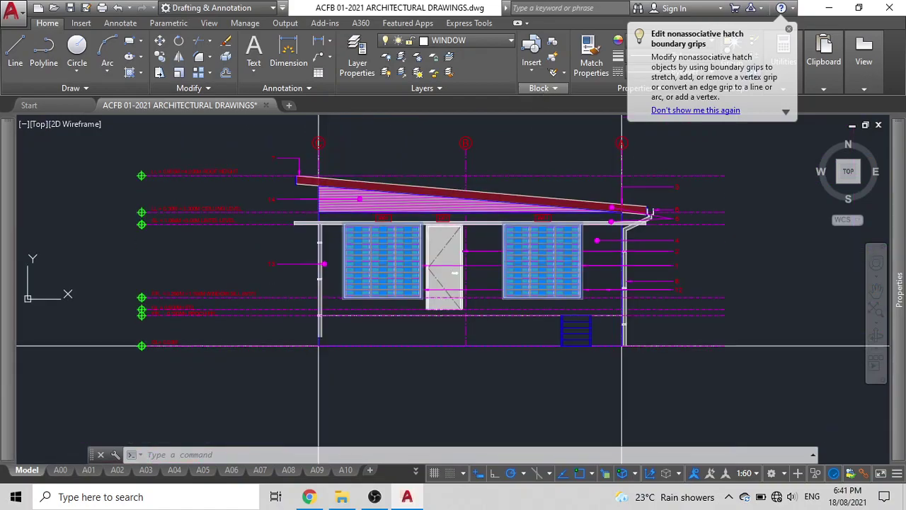
pyautogui.press('Escape')
# Erase the louvred window between grid line C and the door in the copied elevation
pyautogui.moveTo(442, 193)
pyautogui.mouseDown(button='middle')
pyautogui.moveTo(455, 415)
pyautogui.moveTo(435, 224)
pyautogui.mouseUp(button='middle')
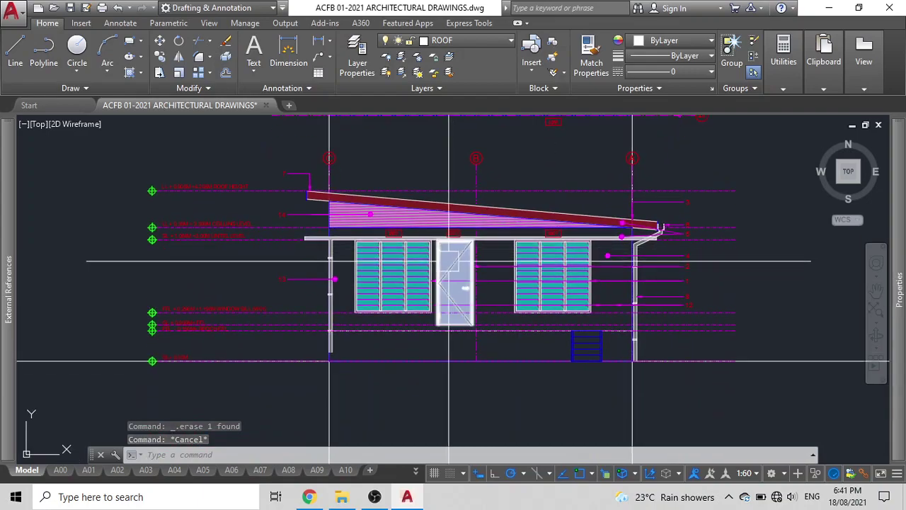
pyautogui.scroll(2, 362, 278)
pyautogui.click(370, 251)
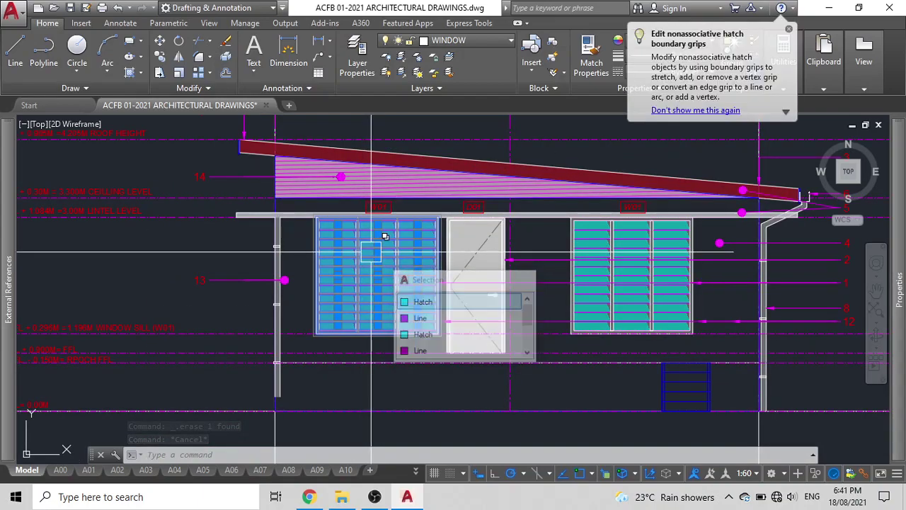
pyautogui.press('Delete')
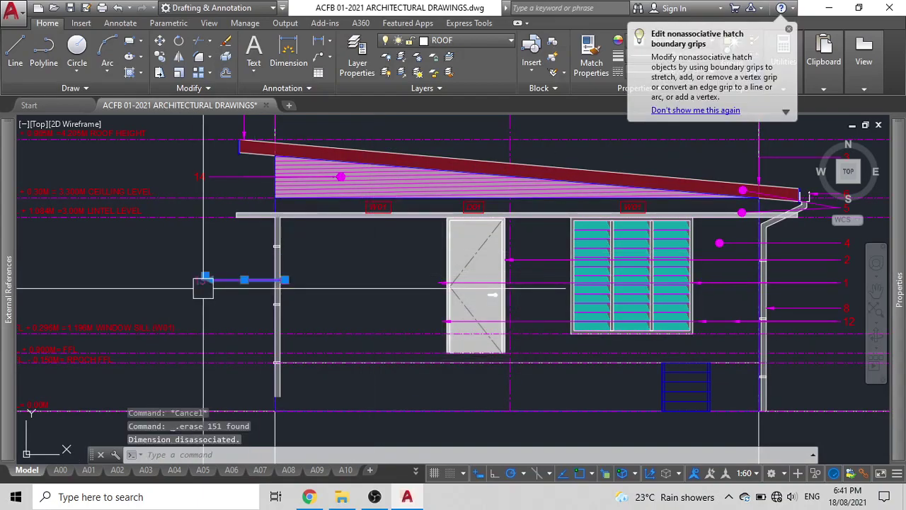
# Erase the numbered leader annotations on both sides of the copied elevation
pyautogui.scroll(-2, 189, 217)
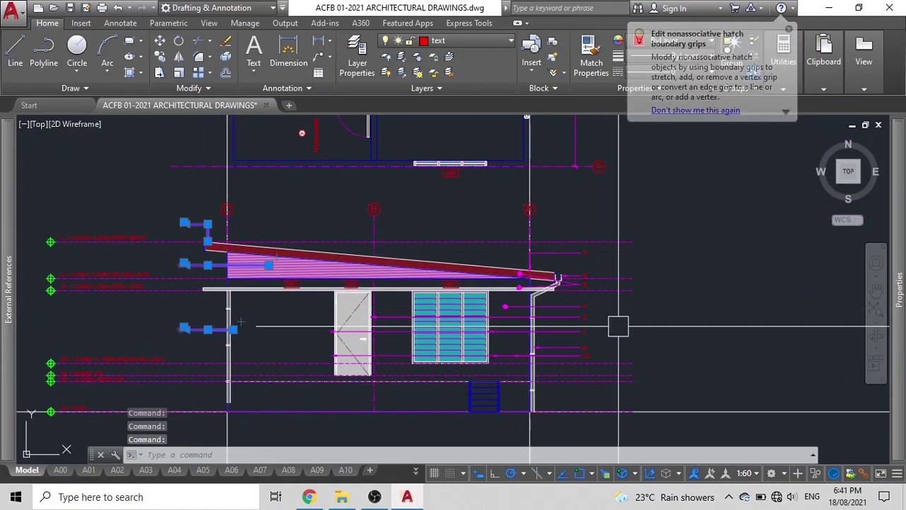
pyautogui.click(597, 352)
pyautogui.scroll(5, 597, 352)
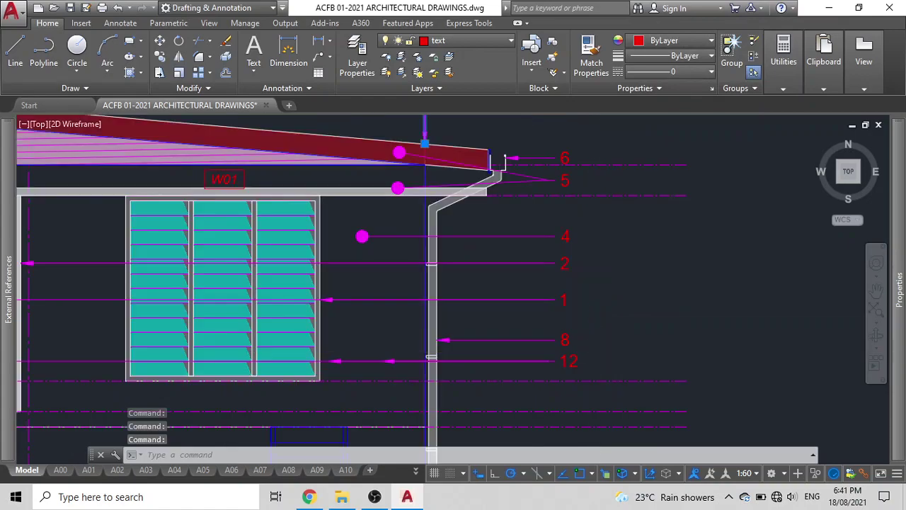
pyautogui.click(542, 328)
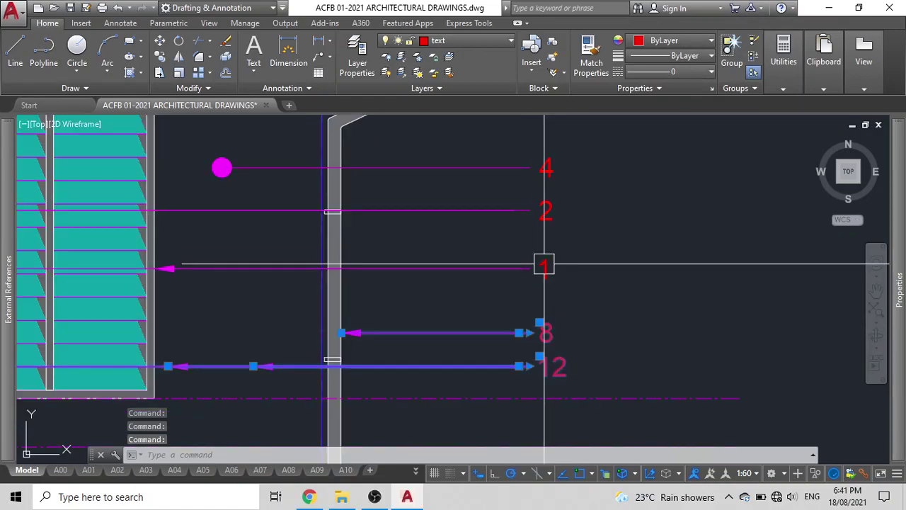
pyautogui.click(541, 250)
pyautogui.click(514, 272)
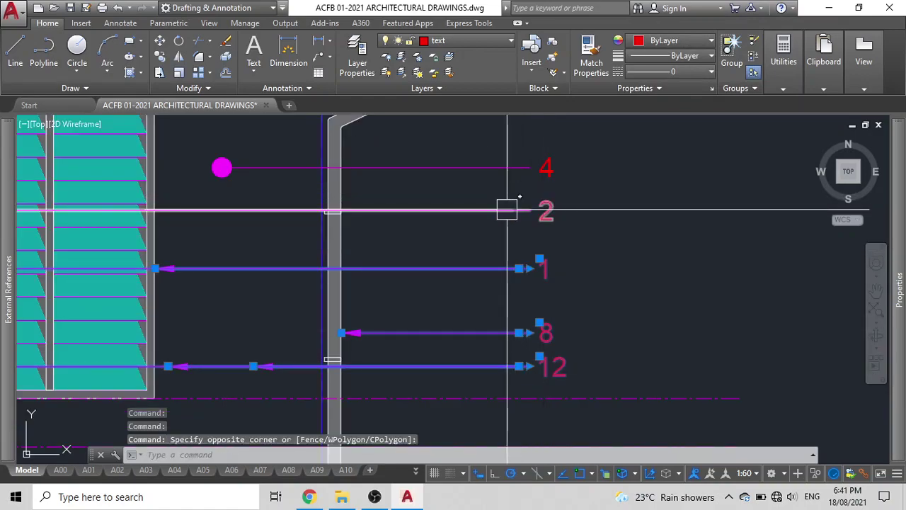
pyautogui.click(506, 210)
pyautogui.click(502, 165)
pyautogui.scroll(-2, 515, 234)
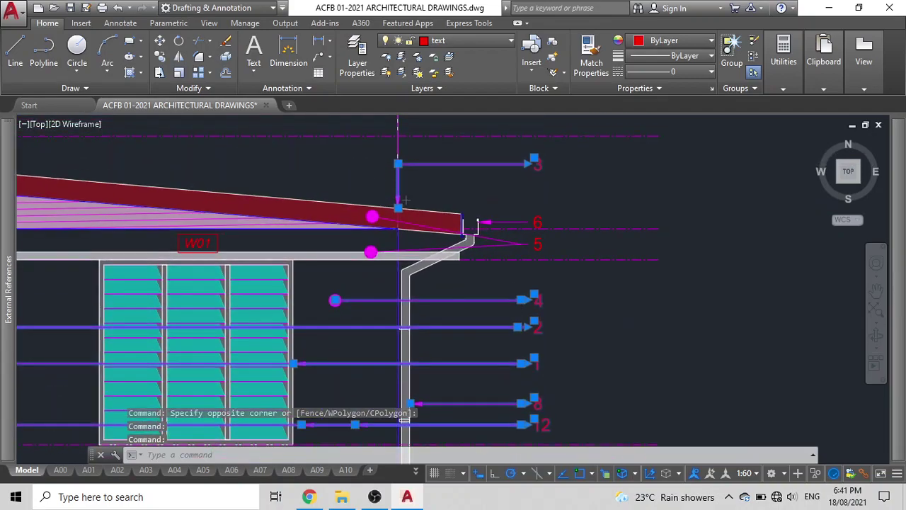
pyautogui.click(516, 245)
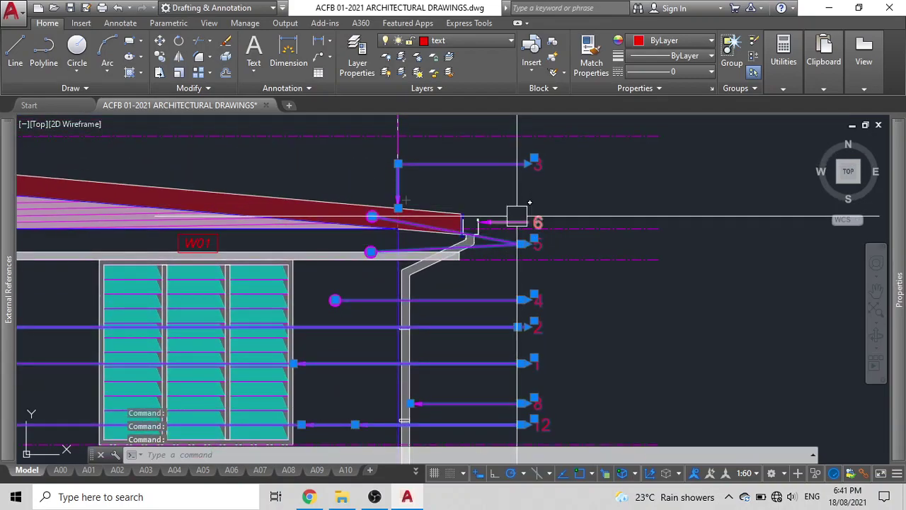
pyautogui.press('Delete')
# Erase the removed window's W01 tag and the horizontal fascia band above the door at lintel level
pyautogui.scroll(-4, 449, 213)
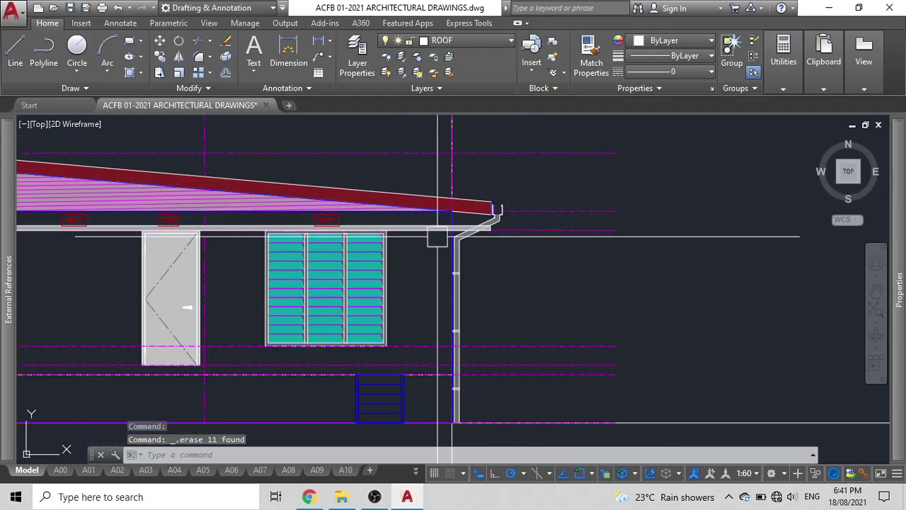
pyautogui.scroll(6, 498, 253)
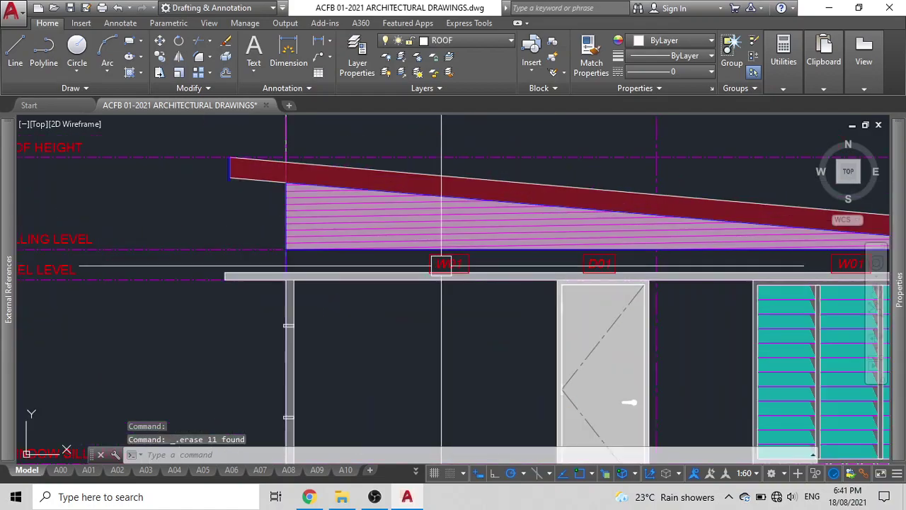
pyautogui.press('Delete')
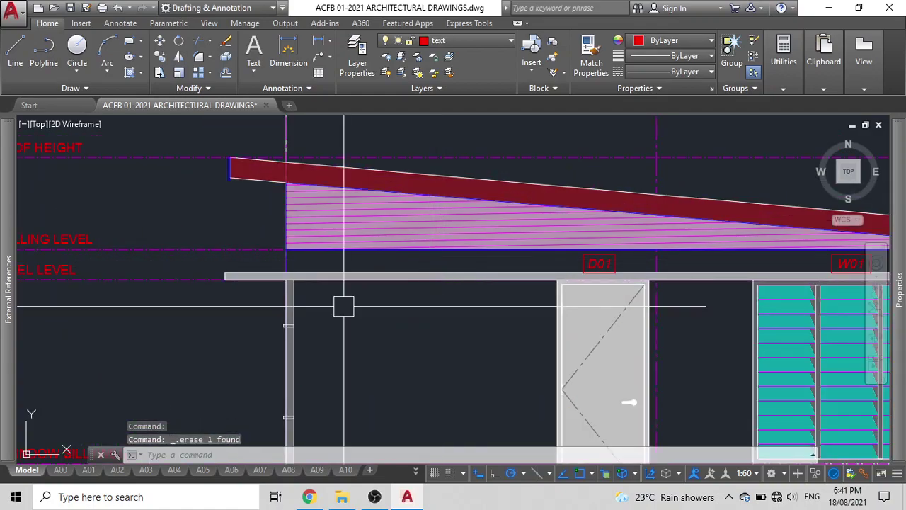
pyautogui.scroll(5, 222, 295)
pyautogui.click(256, 232)
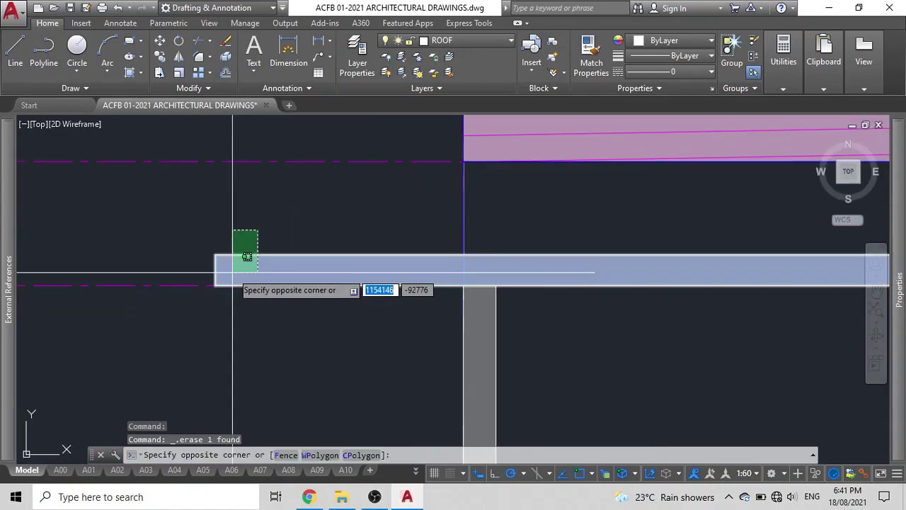
pyautogui.click(232, 268)
pyautogui.press('Delete')
pyautogui.scroll(-4, 393, 273)
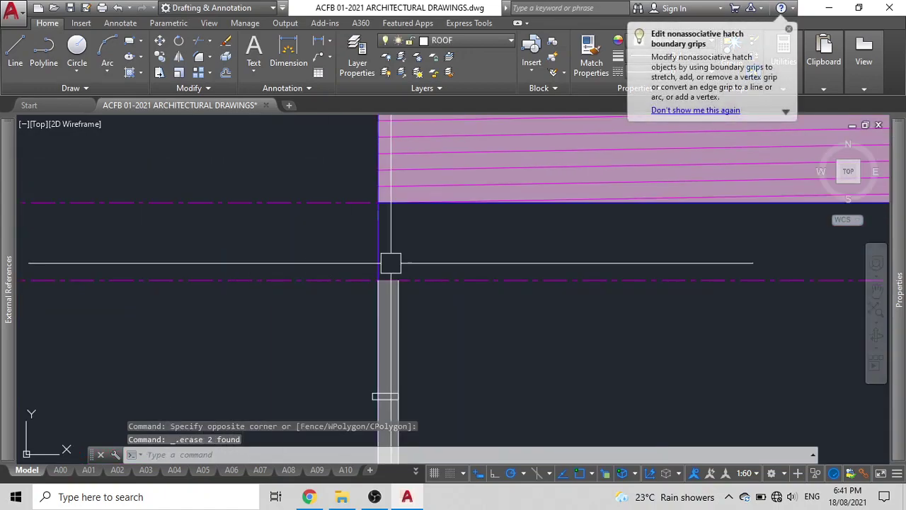
# Erase the downpipe with its brackets along the wall at grid line C
pyautogui.scroll(-2, 466, 278)
pyautogui.scroll(2, 687, 402)
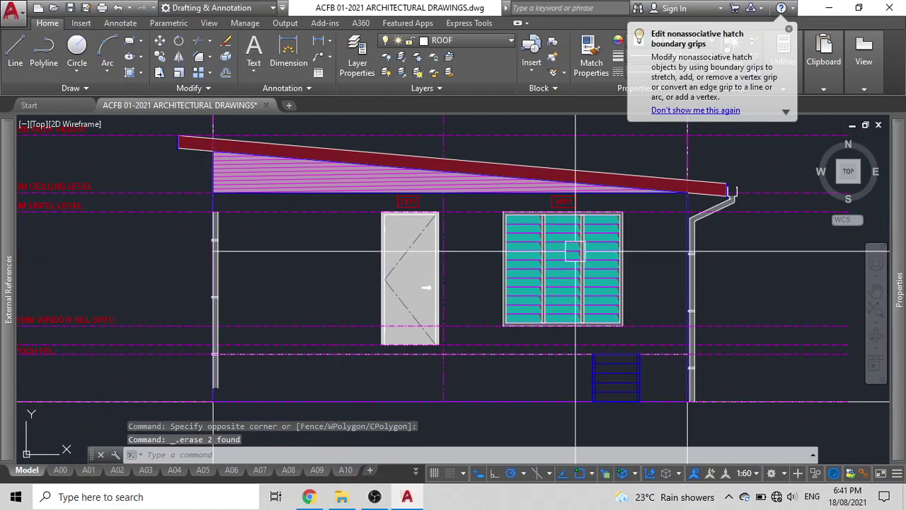
pyautogui.moveTo(575, 251); pyautogui.dragTo(609, 251, button='middle')
pyautogui.click(257, 260)
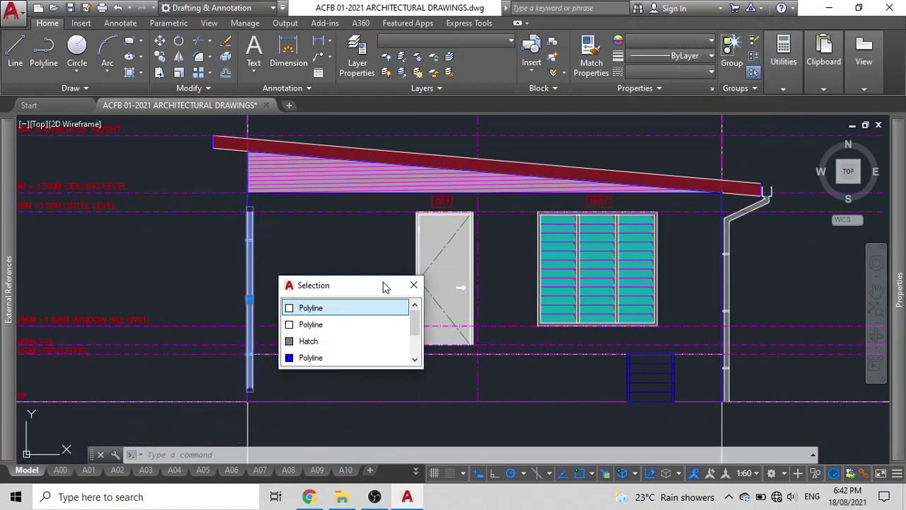
pyautogui.press('Delete')
pyautogui.press('Delete')
pyautogui.scroll(-3, 278, 255)
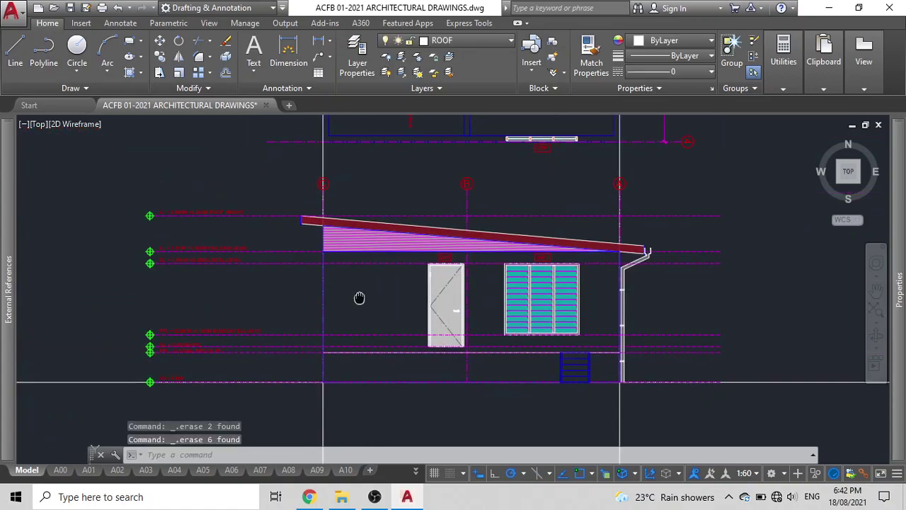
pyautogui.moveTo(300, 399); pyautogui.dragTo(270, 346, button='middle')
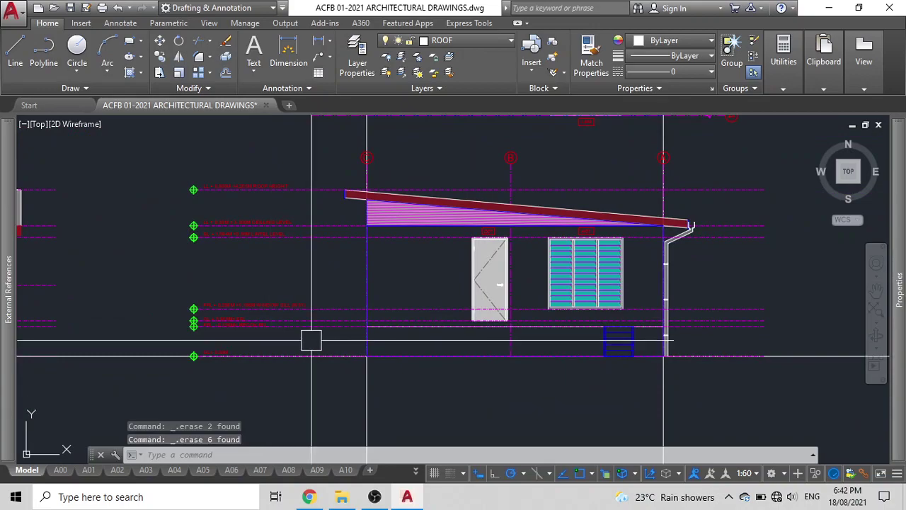
# Move the level markers with their dashed lines and grid lines A, B and C 28000 units horizontally to the right of the elevation, leaving the ground line in place
pyautogui.click(282, 389)
pyautogui.click(182, 186)
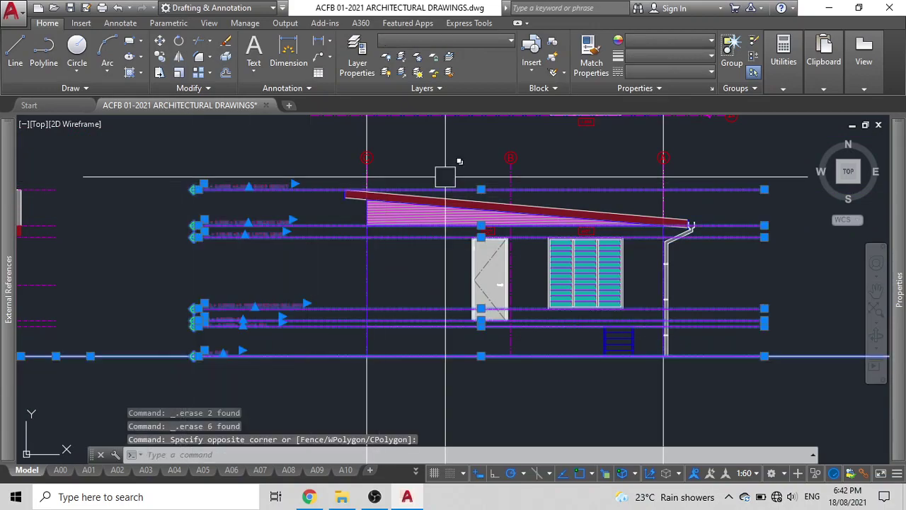
pyautogui.click(665, 156)
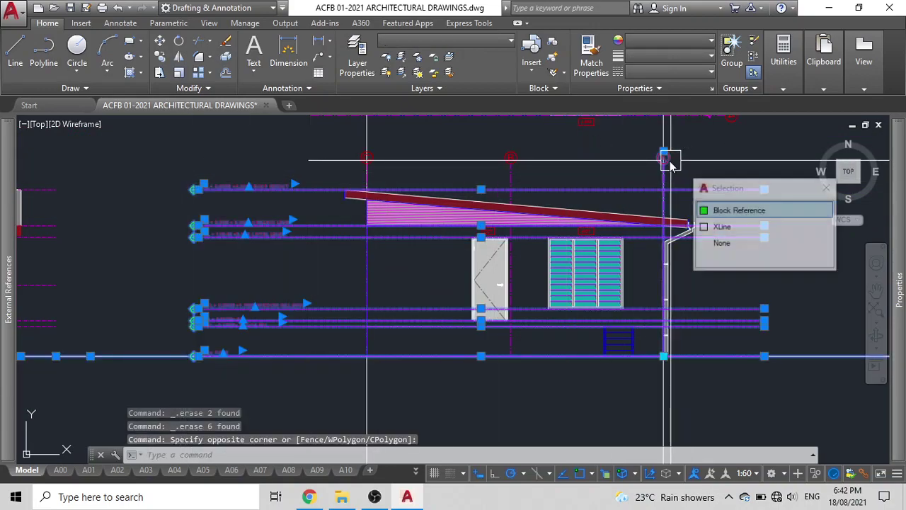
pyautogui.click(513, 156)
pyautogui.click(365, 158)
pyautogui.click(516, 219)
pyautogui.scroll(-2, 276, 245)
pyautogui.scroll(2, 602, 403)
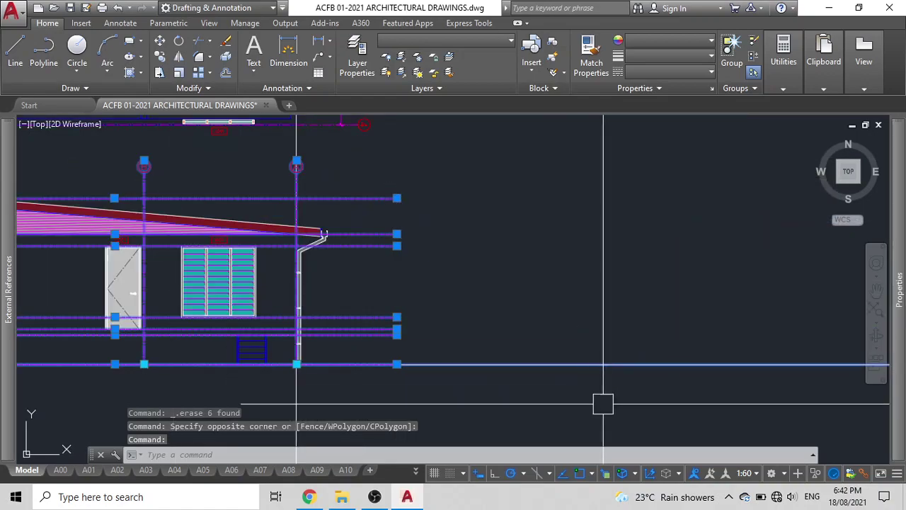
pyautogui.click(601, 397)
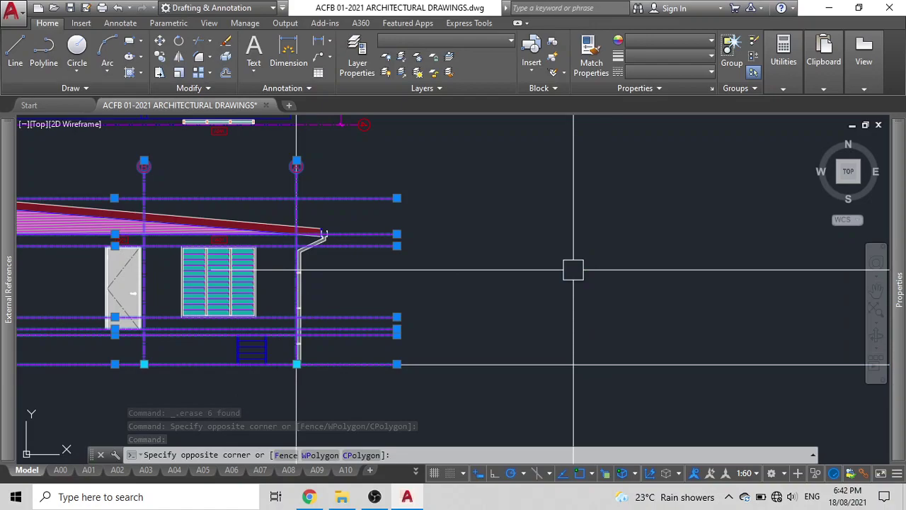
pyautogui.click(553, 295)
pyautogui.scroll(-3, 542, 300)
pyautogui.moveTo(543, 299); pyautogui.dragTo(335, 246, button='middle')
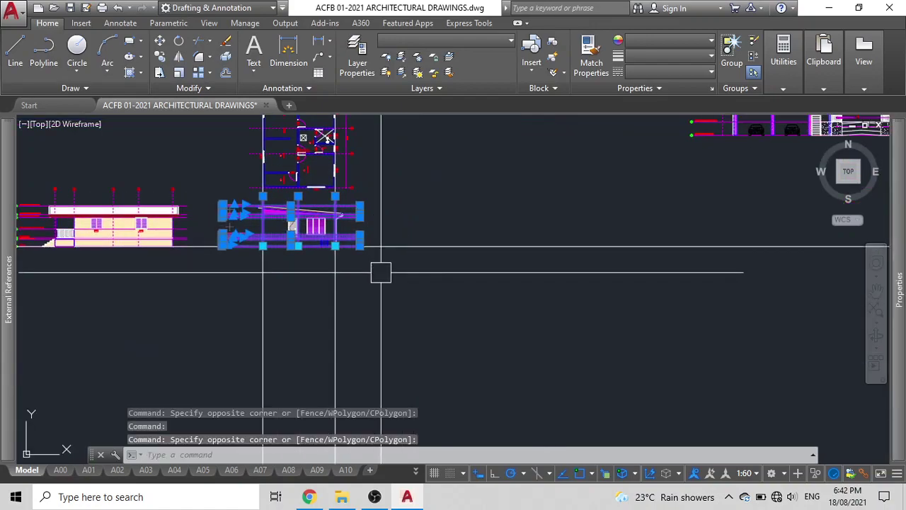
pyautogui.write('m')
pyautogui.press('Return')
pyautogui.click(376, 298)
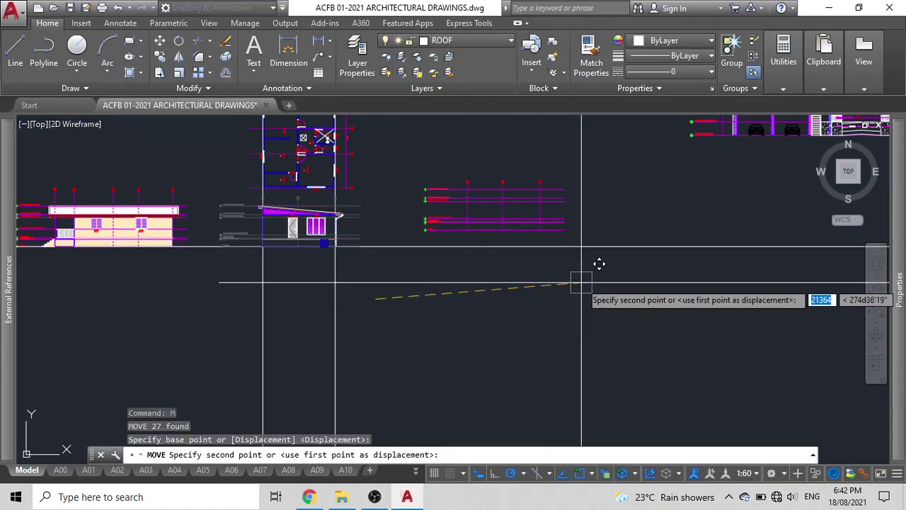
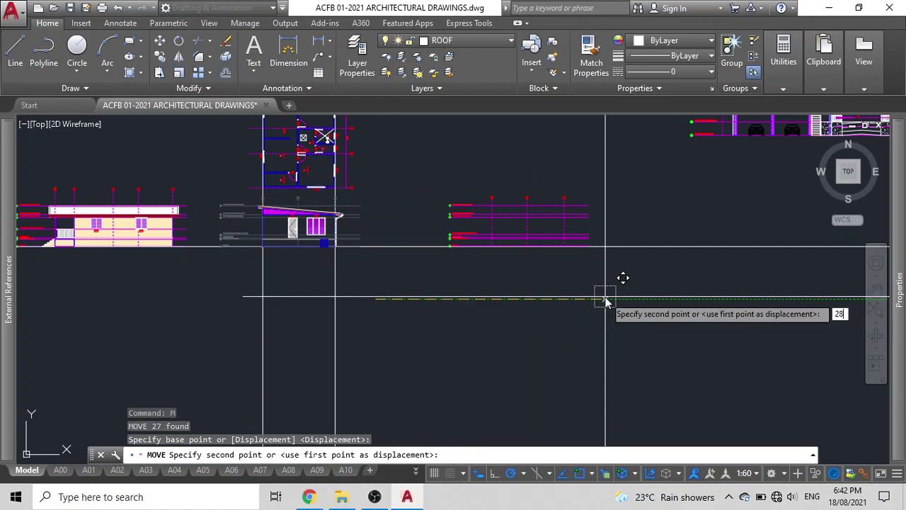
pyautogui.write('28000')
pyautogui.press('Return')
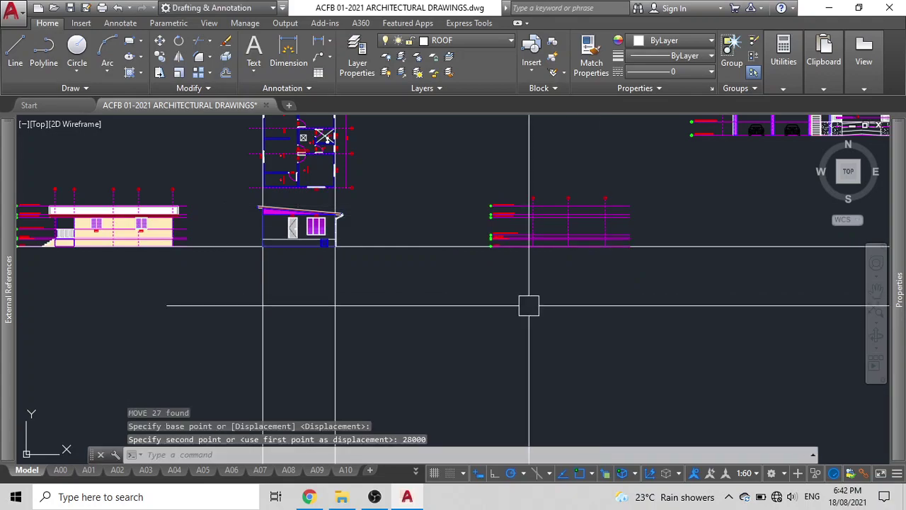
# Move the blue steps from the base of the elevation wall to the empty space beyond the remaining downpipe
pyautogui.scroll(4, 276, 218)
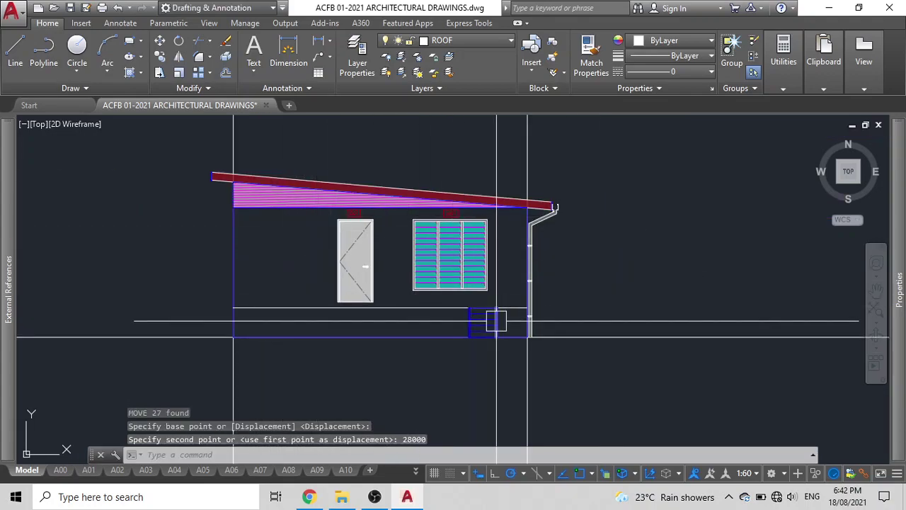
pyautogui.scroll(4, 493, 324)
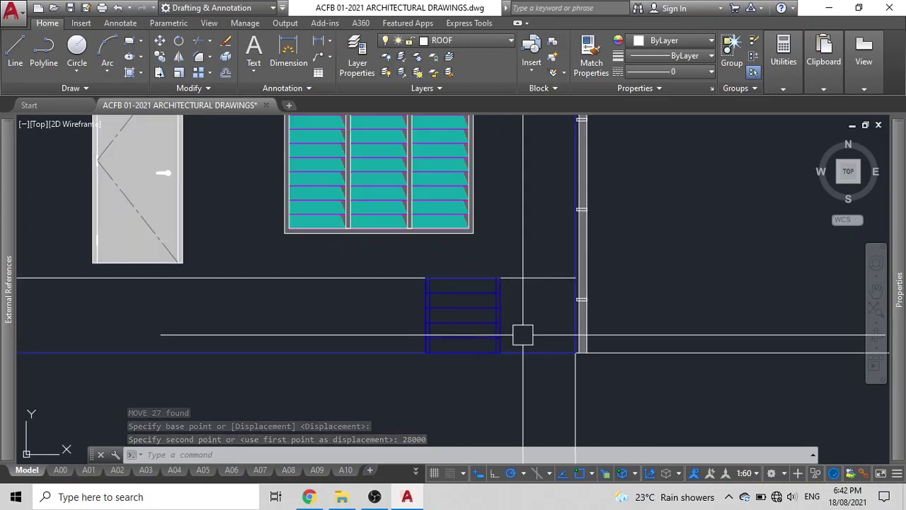
pyautogui.click(522, 334)
pyautogui.click(424, 319)
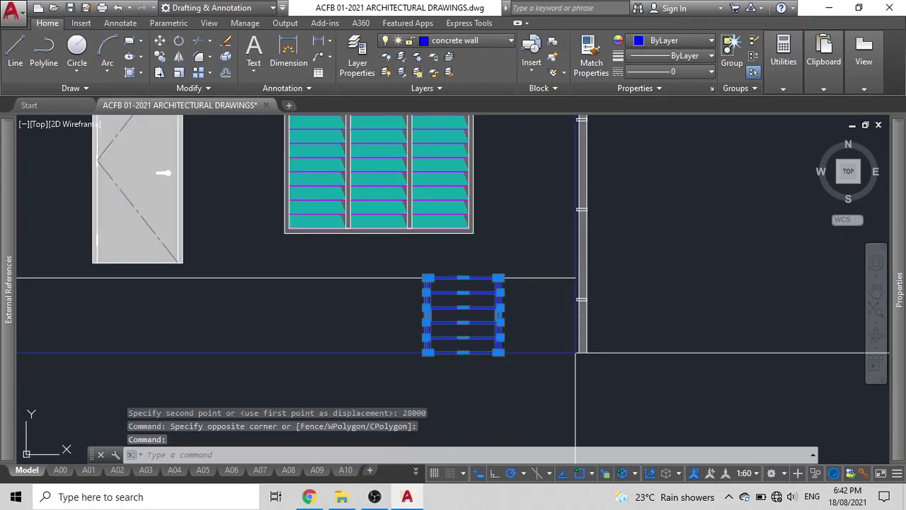
pyautogui.write('g')
pyautogui.press('Return')
pyautogui.moveTo(438, 310); pyautogui.dragTo(687, 320)
pyautogui.press('Escape')
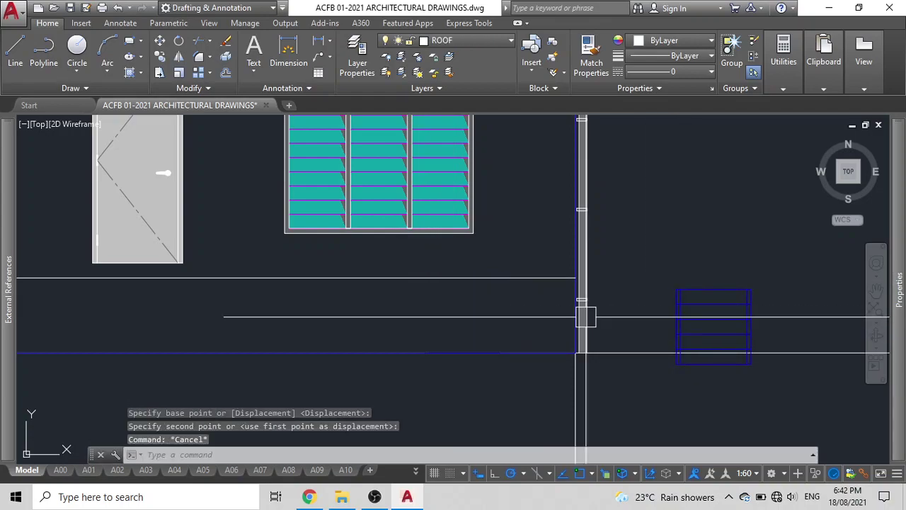
# Copy the vertical construction line at the outer wall corner near grid line 4 to both edges of window W01 in the plan
pyautogui.scroll(-6, 566, 340)
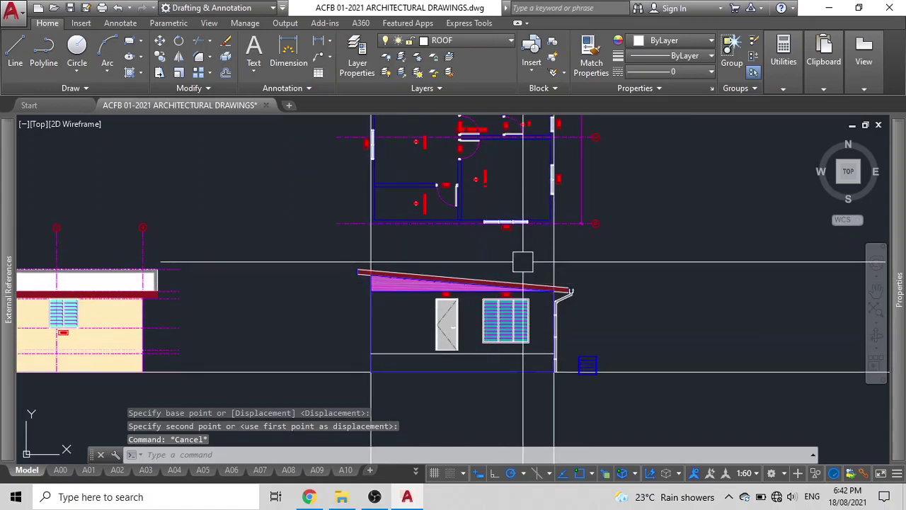
pyautogui.click(540, 247)
pyautogui.press('Escape')
pyautogui.click(551, 254)
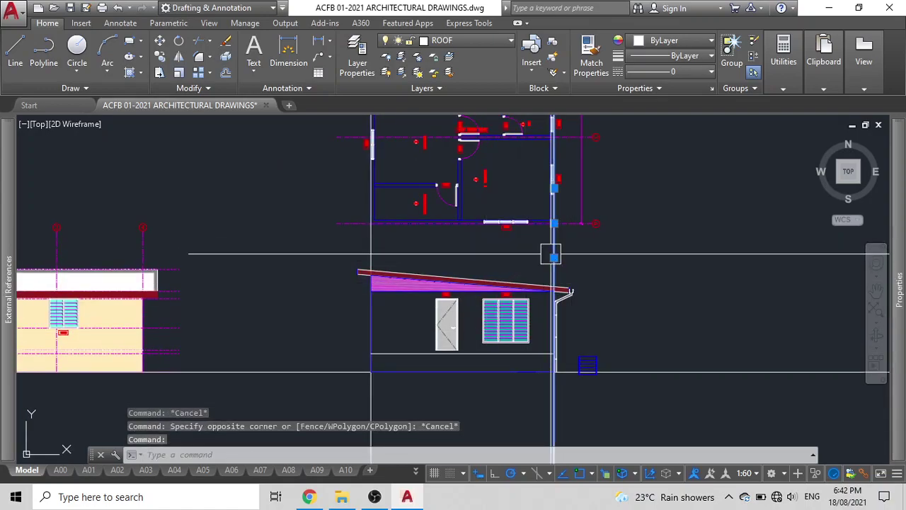
pyautogui.write('co')
pyautogui.press('Return')
pyautogui.scroll(7, 556, 244)
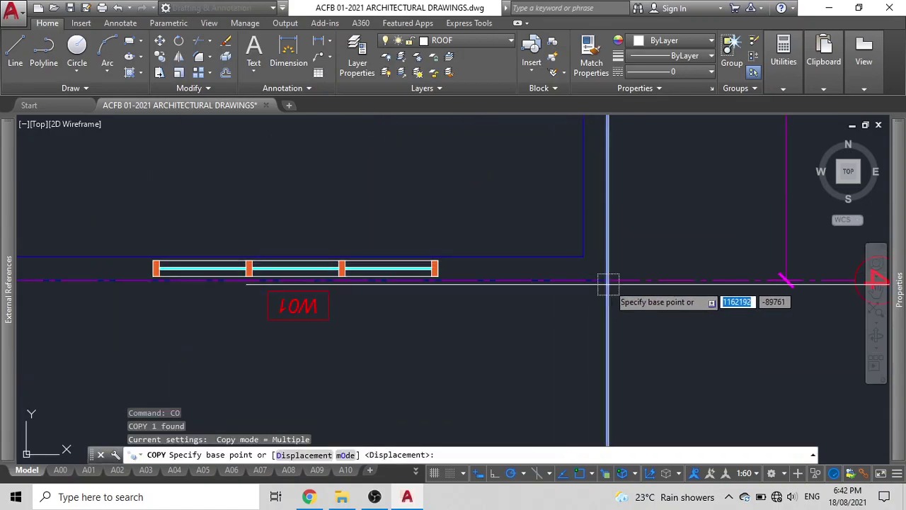
pyautogui.click(606, 281)
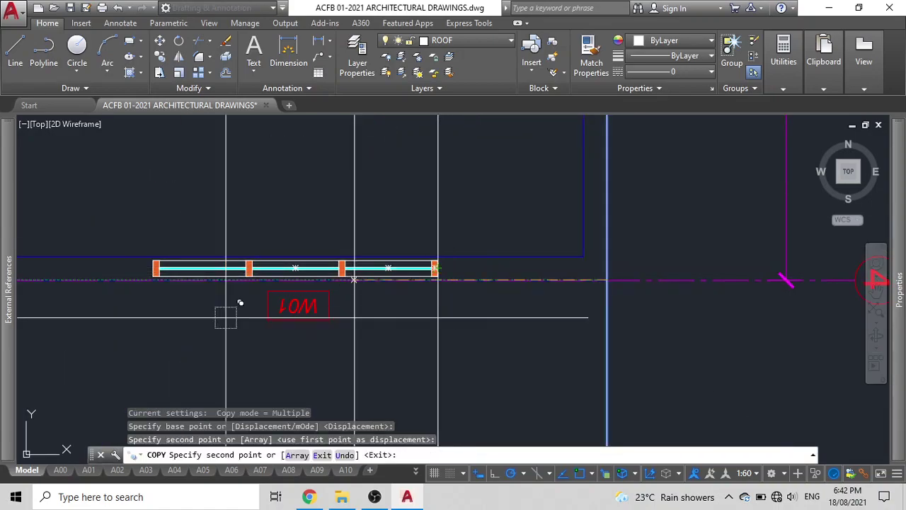
pyautogui.click(153, 269)
# Continue copying the vertical construction line to both outer frame edges of rear porch door D01 in the plan
pyautogui.scroll(-4, 417, 300)
pyautogui.scroll(4, 352, 203)
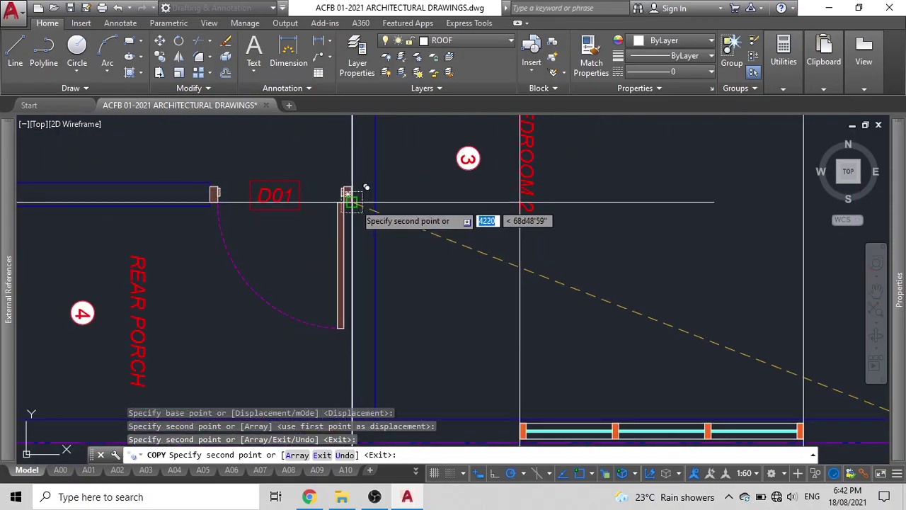
pyautogui.click(352, 203)
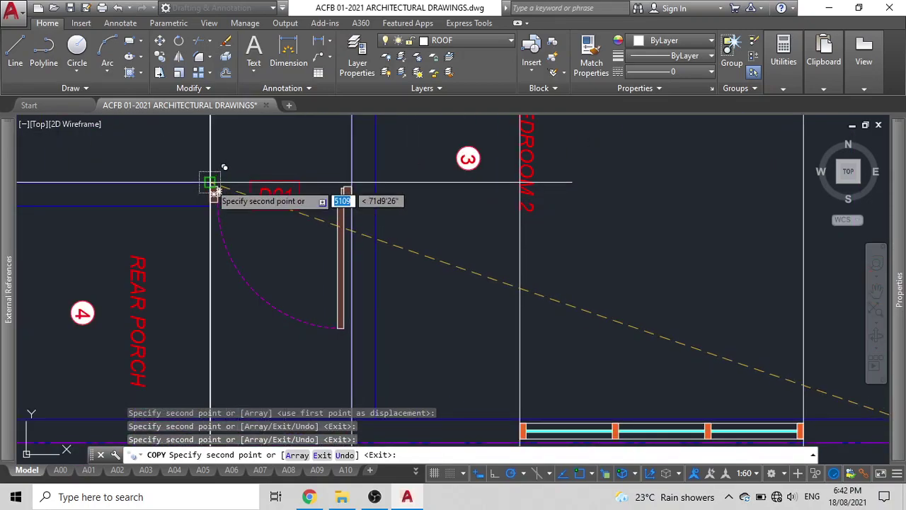
pyautogui.scroll(-3, 264, 257)
pyautogui.press('Escape')
# Compare the elevation's door and window positions with the construction lines projected down from the rotated plan
pyautogui.moveTo(375, 207)
pyautogui.mouseDown(button='middle')
pyautogui.moveTo(418, 294)
pyautogui.moveTo(415, 396)
pyautogui.moveTo(439, 407)
pyautogui.moveTo(483, 339)
pyautogui.moveTo(467, 232)
pyautogui.mouseUp(button='middle')
pyautogui.moveTo(425, 439); pyautogui.dragTo(401, 319, button='middle')
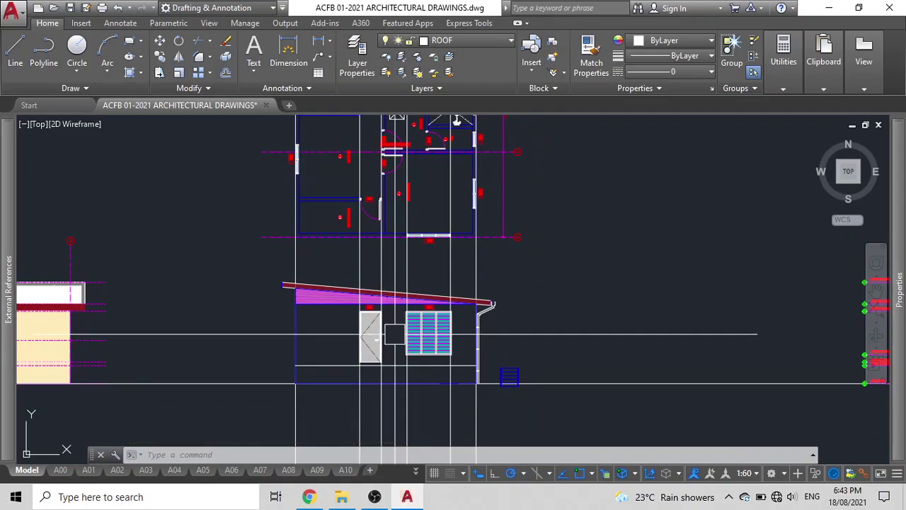
pyautogui.moveTo(457, 121)
pyautogui.mouseDown(button='middle')
pyautogui.moveTo(498, 177)
pyautogui.moveTo(530, 125)
pyautogui.mouseUp(button='middle')
pyautogui.moveTo(352, 256)
pyautogui.mouseDown(button='middle')
pyautogui.moveTo(335, 233)
pyautogui.moveTo(356, 197)
pyautogui.moveTo(346, 171)
pyautogui.mouseUp(button='middle')
pyautogui.moveTo(555, 335); pyautogui.dragTo(553, 312, button='middle')
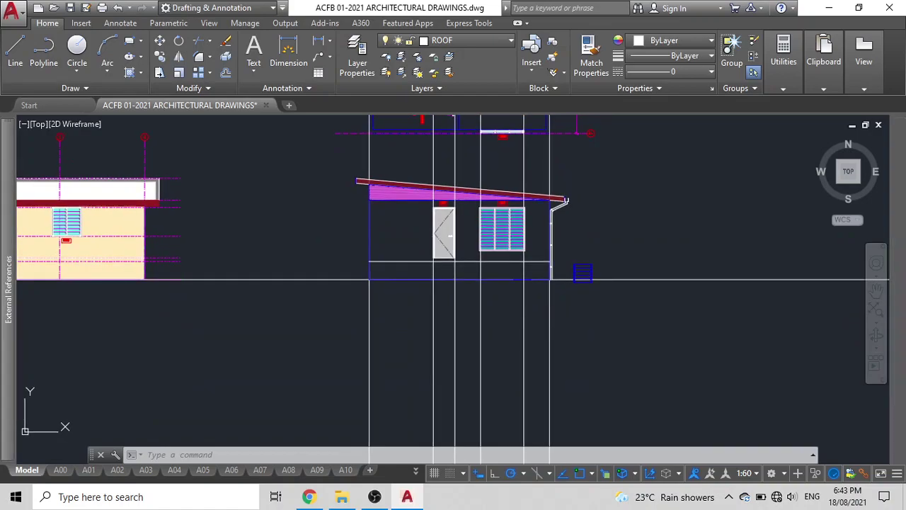
pyautogui.moveTo(400, 253); pyautogui.dragTo(419, 289, button='middle')
pyautogui.moveTo(461, 264); pyautogui.dragTo(481, 308, button='middle')
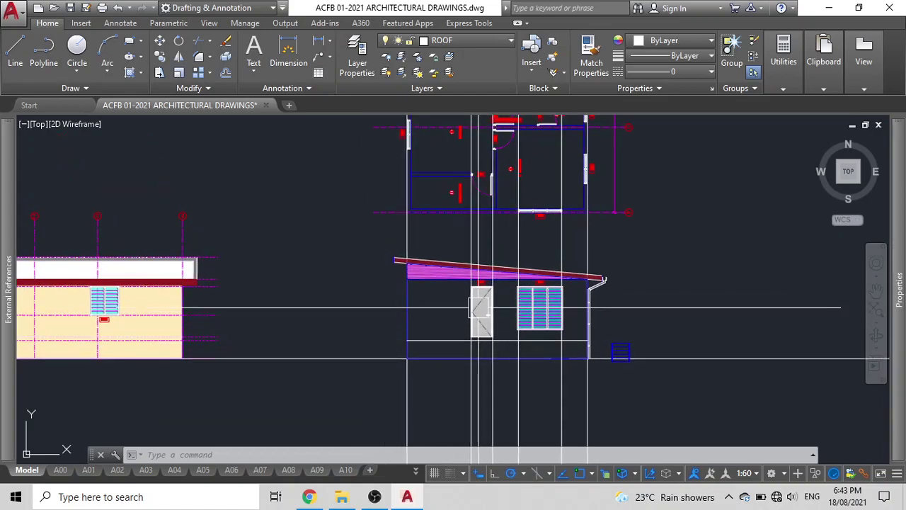
pyautogui.scroll(4, 478, 205)
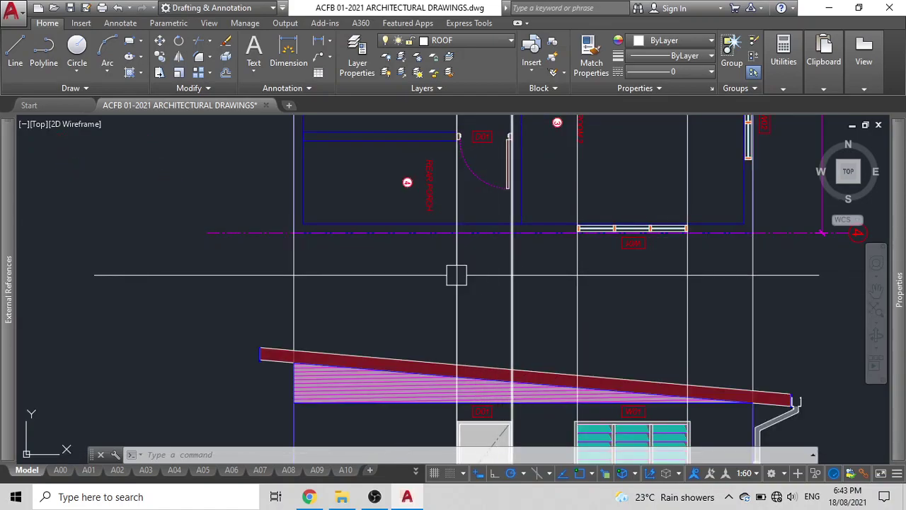
pyautogui.scroll(-4, 456, 275)
pyautogui.moveTo(463, 251); pyautogui.dragTo(390, 243, button='middle')
pyautogui.scroll(2, 413, 247)
pyautogui.scroll(-2, 453, 265)
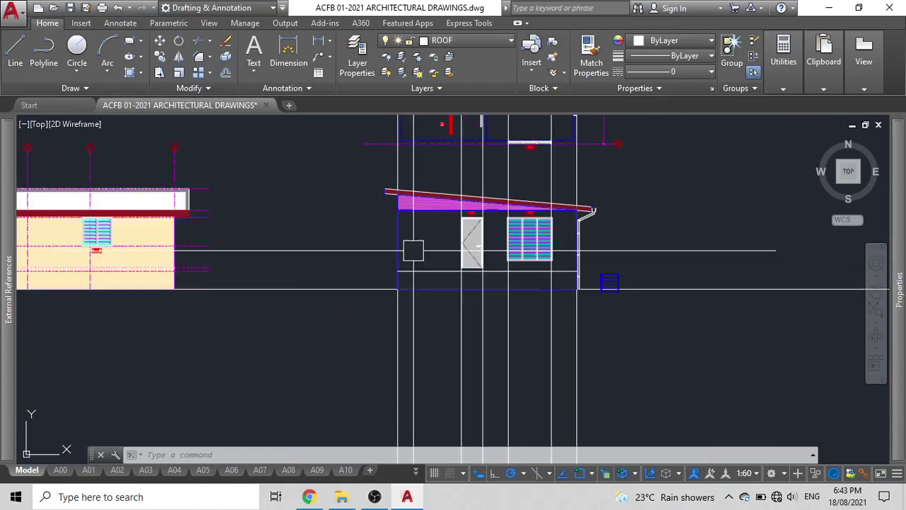
# Try to erase the vertical projection lines crossing the elevation below the floor plan, and undo the erasure
pyautogui.moveTo(454, 264); pyautogui.dragTo(469, 334, button='middle')
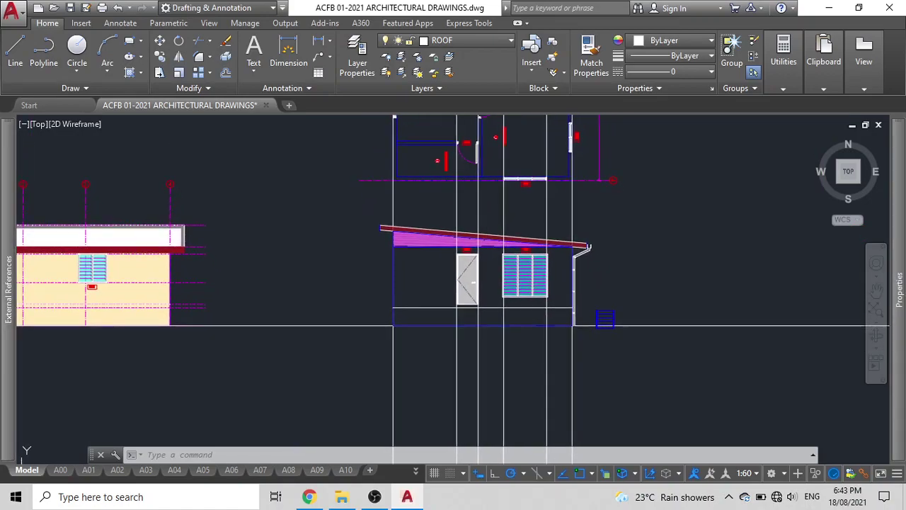
pyautogui.moveTo(545, 349); pyautogui.dragTo(536, 293, button='middle')
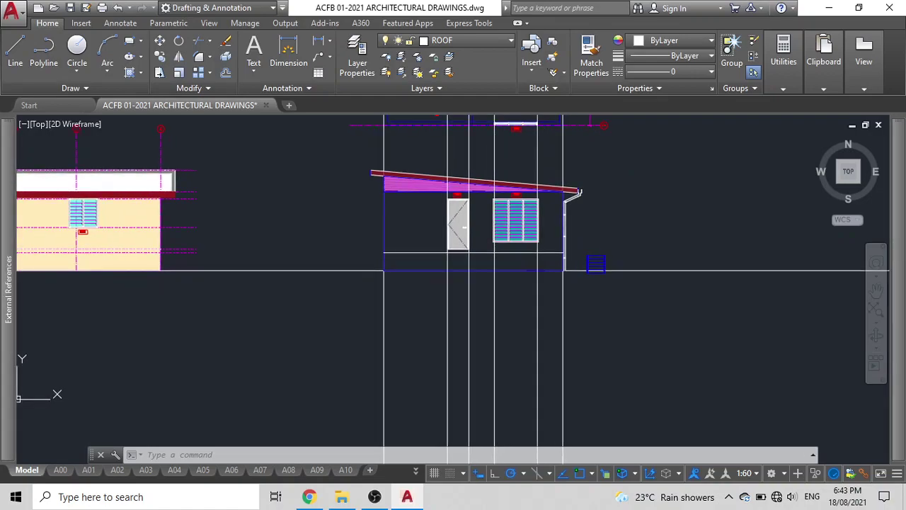
pyautogui.click(609, 332)
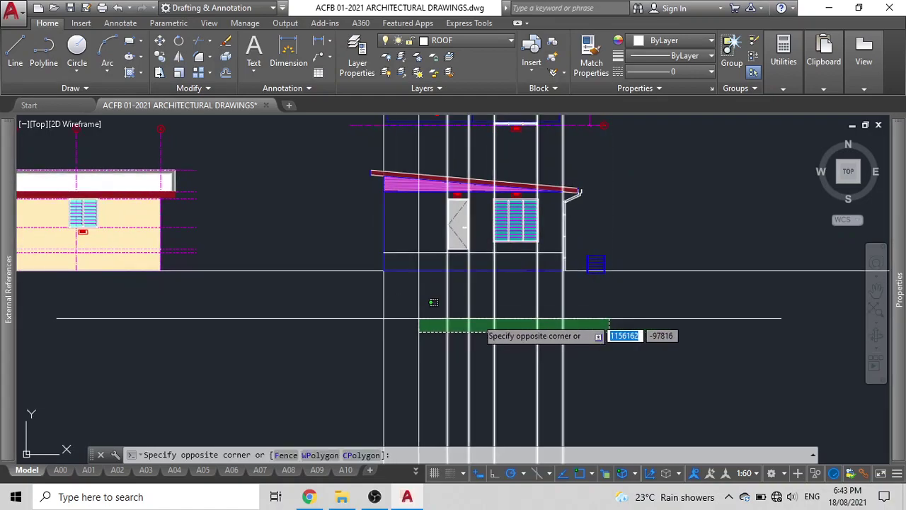
pyautogui.press('Escape')
pyautogui.scroll(2, 551, 330)
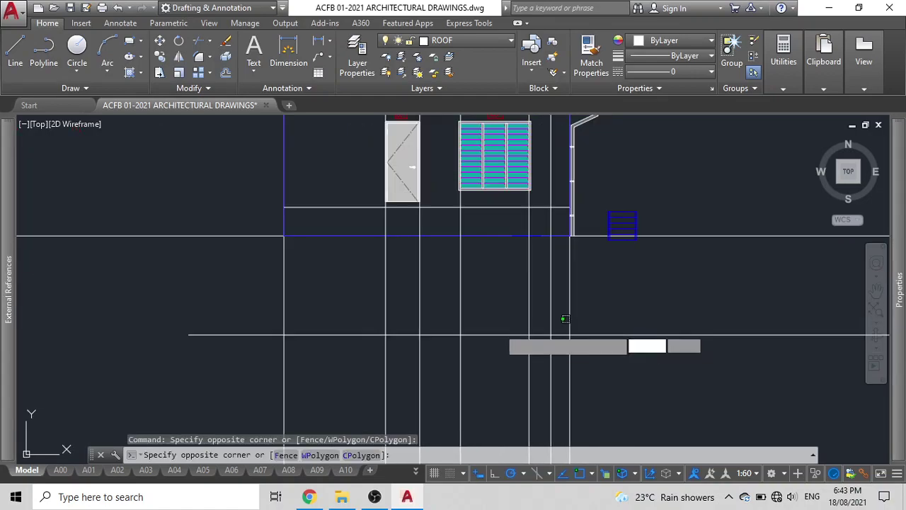
pyautogui.click(339, 305)
pyautogui.press('Delete')
pyautogui.scroll(-5, 394, 343)
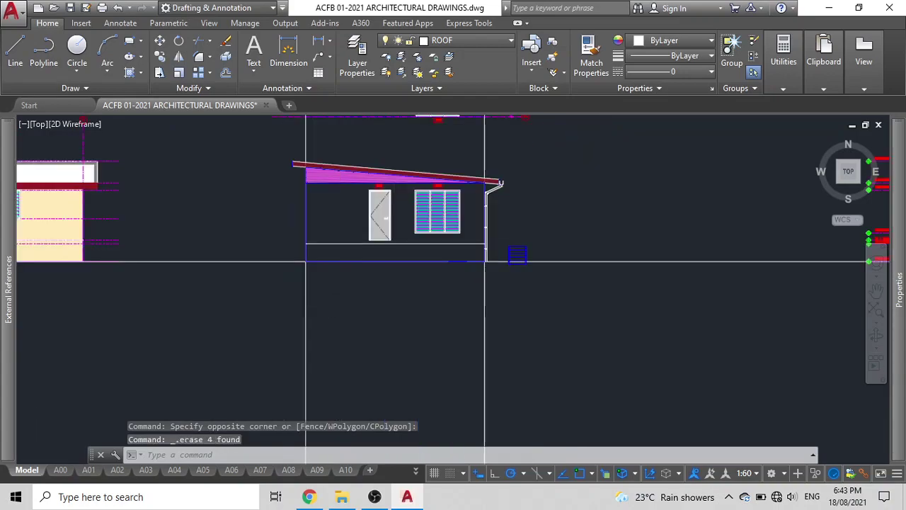
pyautogui.moveTo(390, 337); pyautogui.dragTo(394, 343, button='middle')
pyautogui.scroll(6, 406, 297)
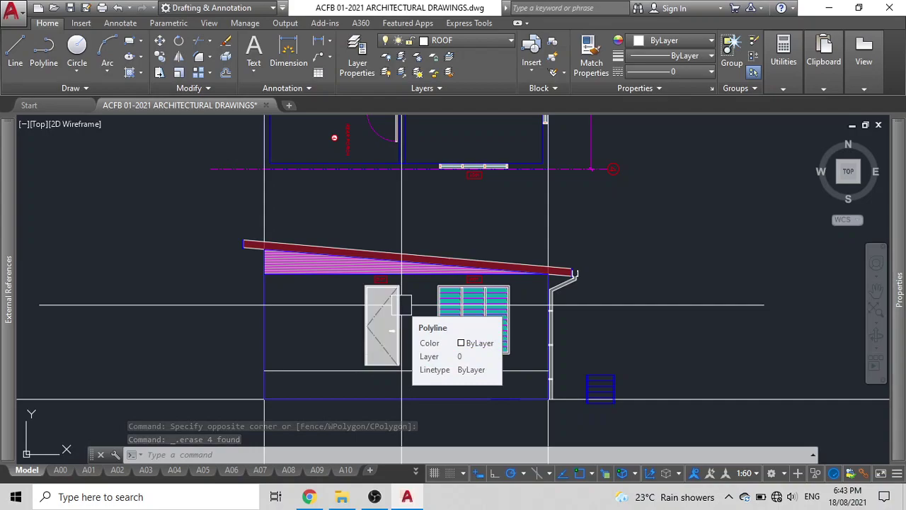
pyautogui.hotkey('ctrl', 'z')
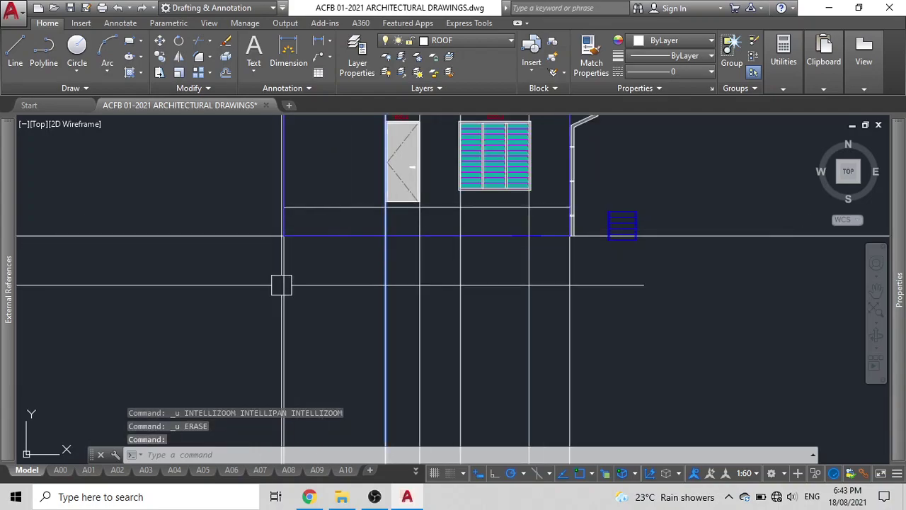
# Erase the vertical projection lines through the door-and-window elevation, keeping only the one along the door's right edge
pyautogui.click(393, 303)
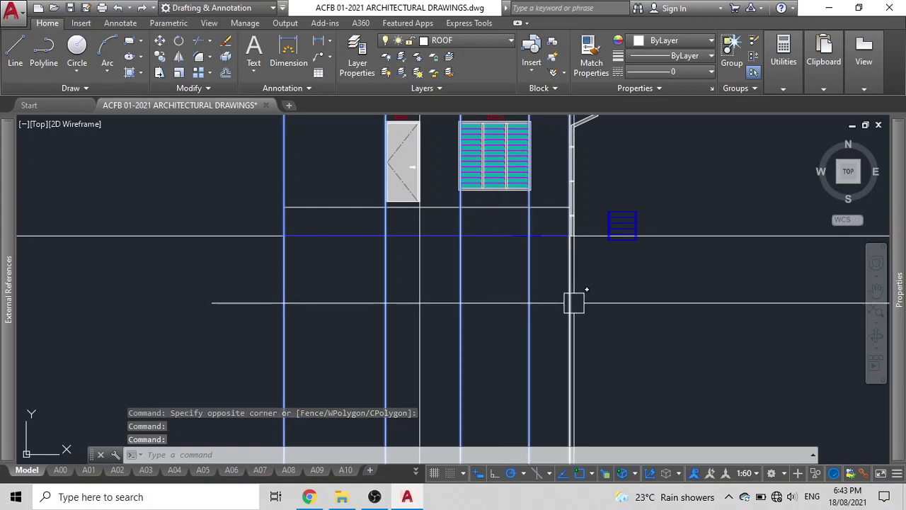
pyautogui.press('Delete')
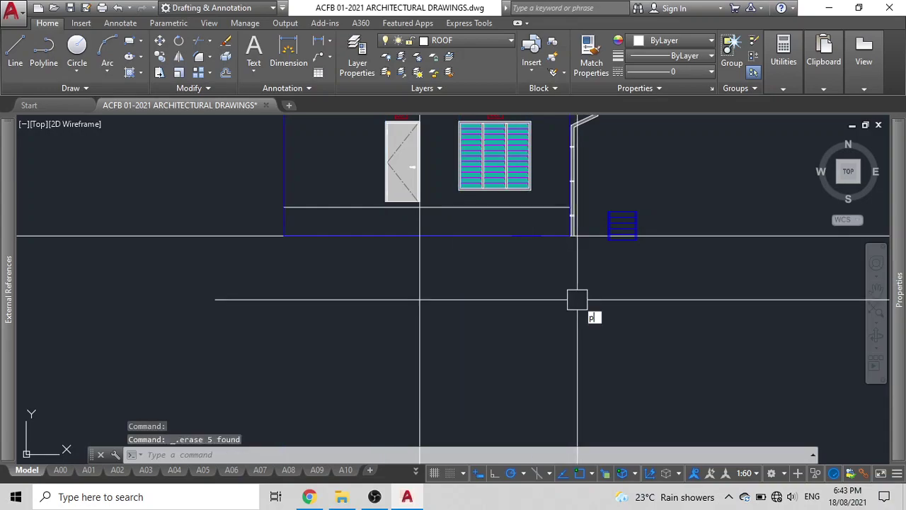
# Draw a vertical polyline along door D01's right edge from the floor line to the wall's top line, and erase the remaining projection line
pyautogui.write('pl')
pyautogui.press('Return')
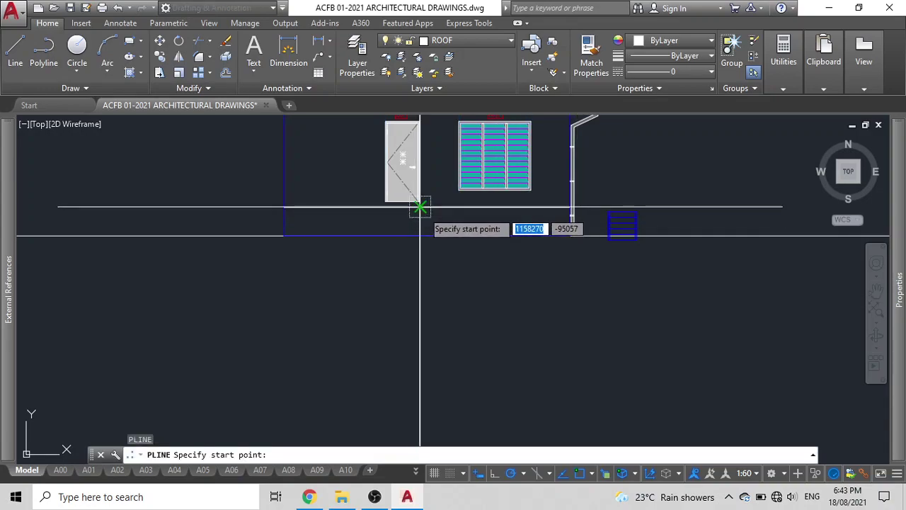
pyautogui.click(420, 207)
pyautogui.scroll(5, 420, 206)
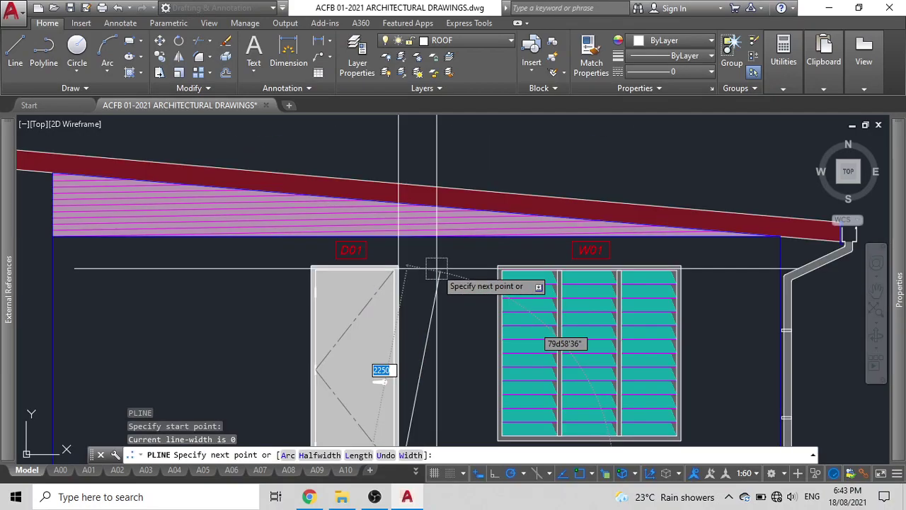
pyautogui.click(398, 255)
pyautogui.press('Escape')
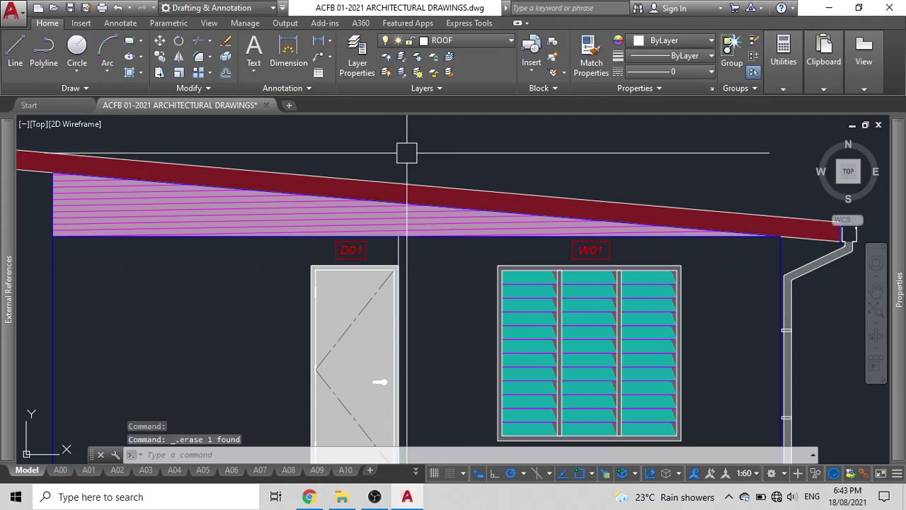
# Compare the door-and-window elevation with the floor plan above it to check the wall and door positions
pyautogui.scroll(-4, 407, 188)
pyautogui.scroll(4, 404, 203)
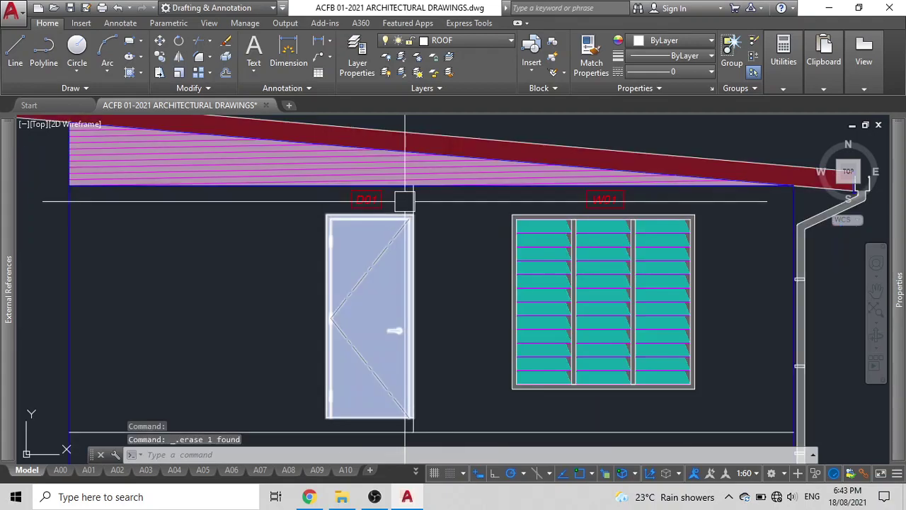
pyautogui.scroll(-4, 440, 206)
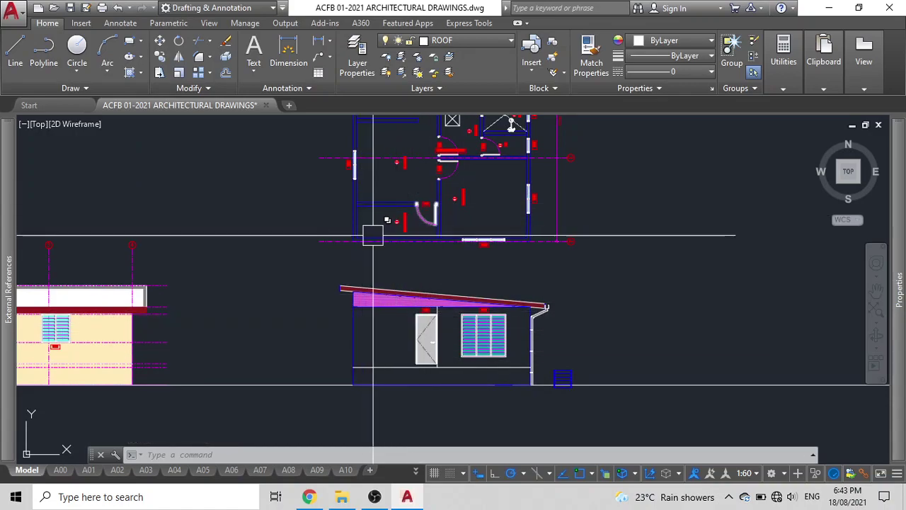
pyautogui.scroll(-2, 374, 235)
pyautogui.moveTo(360, 241); pyautogui.dragTo(401, 149, button='middle')
pyautogui.scroll(3, 405, 179)
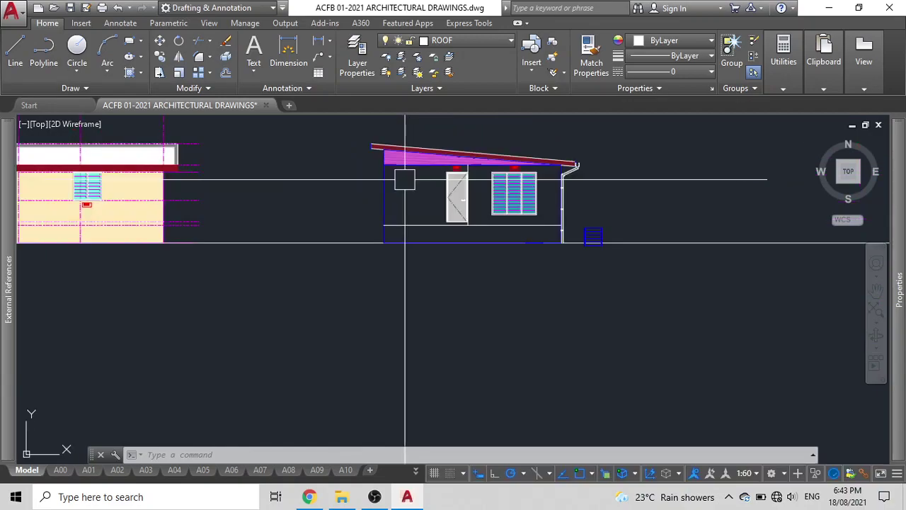
pyautogui.scroll(2, 405, 180)
pyautogui.moveTo(407, 182)
pyautogui.mouseDown(button='middle')
pyautogui.moveTo(446, 328)
pyautogui.moveTo(449, 384)
pyautogui.mouseUp(button='middle')
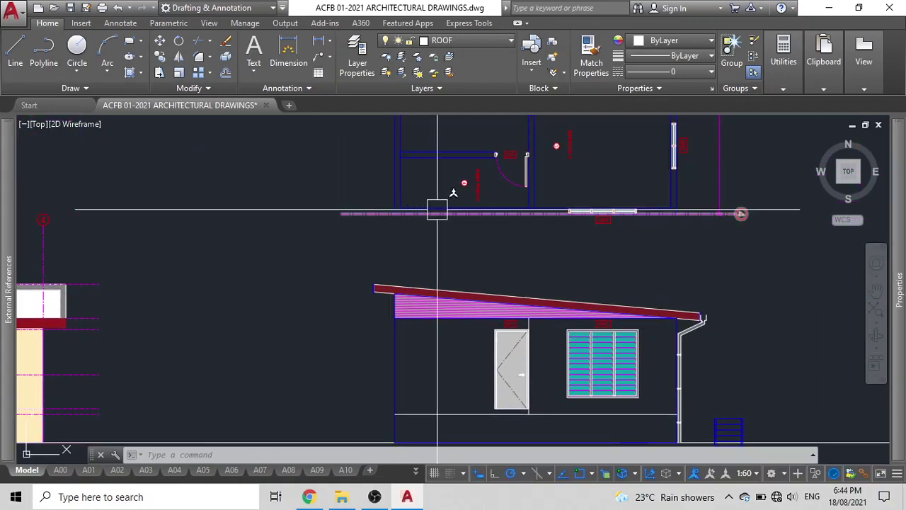
pyautogui.moveTo(396, 320); pyautogui.dragTo(403, 237, button='middle')
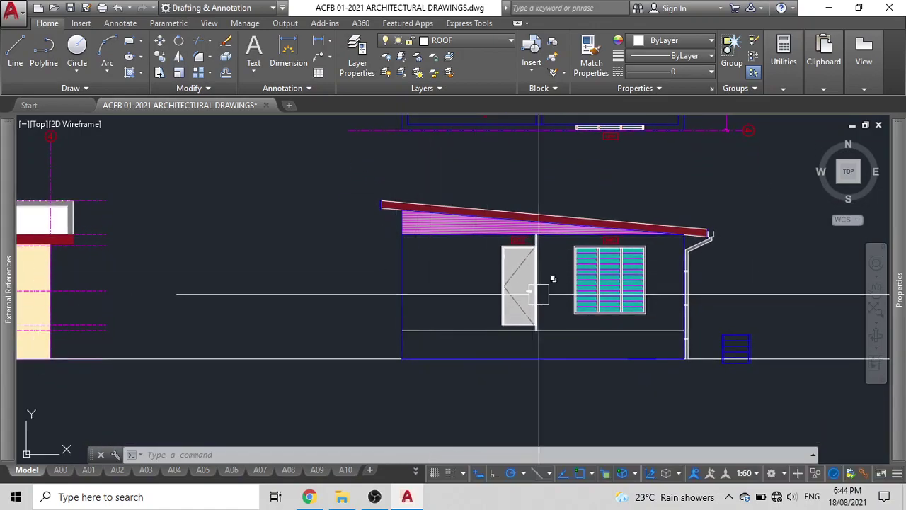
pyautogui.scroll(-2, 338, 276)
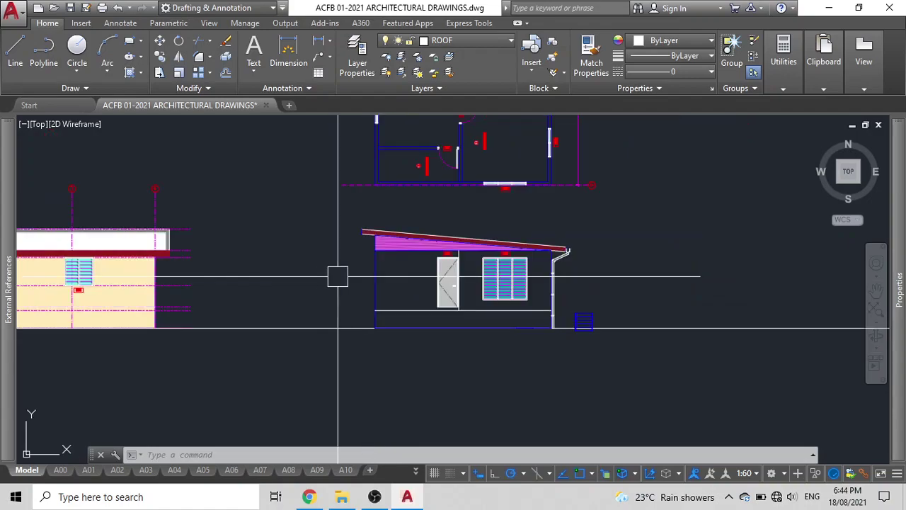
# Copy the porch's brick column with its outline from the side elevation to the floor line at the left wall edge of the door-and-window elevation
pyautogui.moveTo(338, 276); pyautogui.dragTo(474, 269, button='middle')
pyautogui.scroll(-2, 431, 269)
pyautogui.scroll(5, 181, 259)
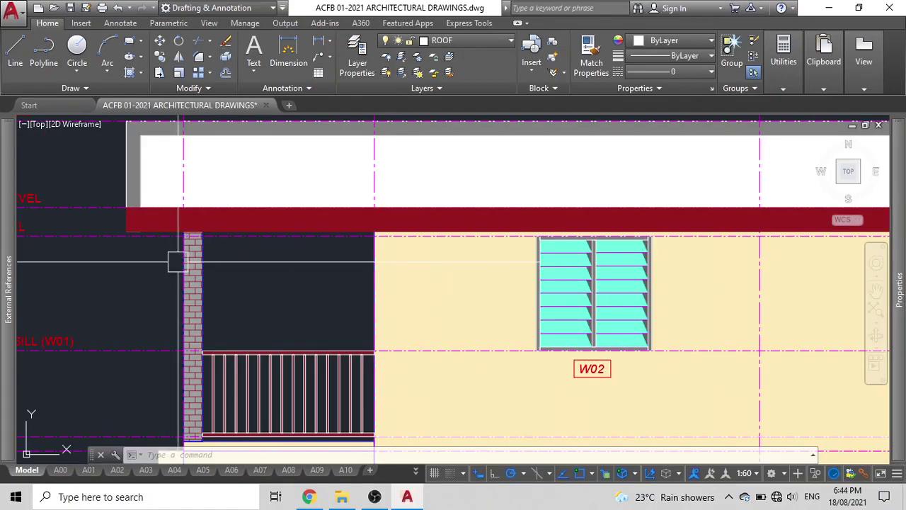
pyautogui.click(238, 294)
pyautogui.click(222, 268)
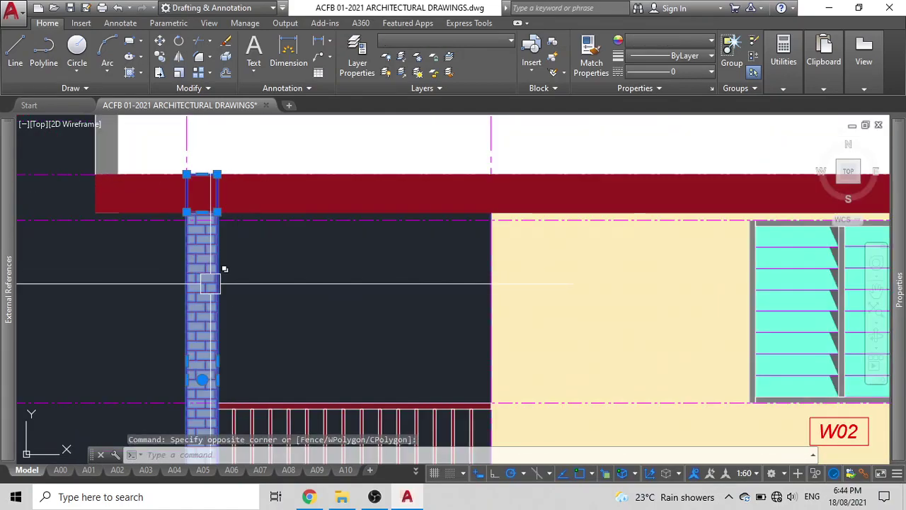
pyautogui.write('co')
pyautogui.press('Return')
pyautogui.scroll(-4, 215, 267)
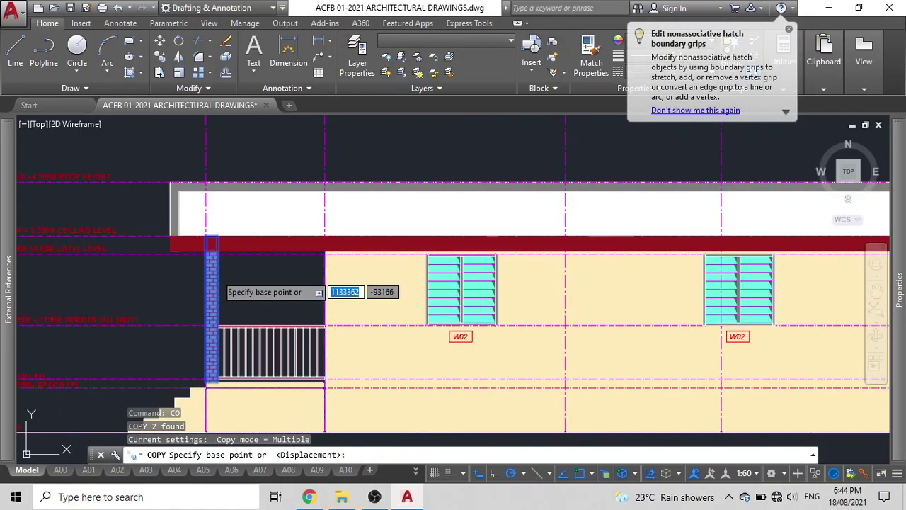
pyautogui.moveTo(214, 266); pyautogui.dragTo(261, 195, button='middle')
pyautogui.scroll(8, 253, 257)
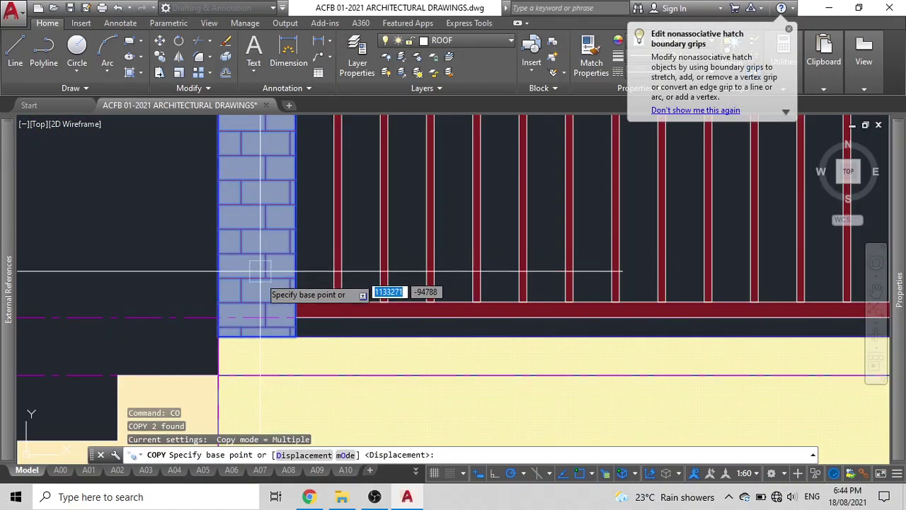
pyautogui.click(224, 331)
pyautogui.scroll(-3, 274, 284)
pyautogui.scroll(-5, 276, 298)
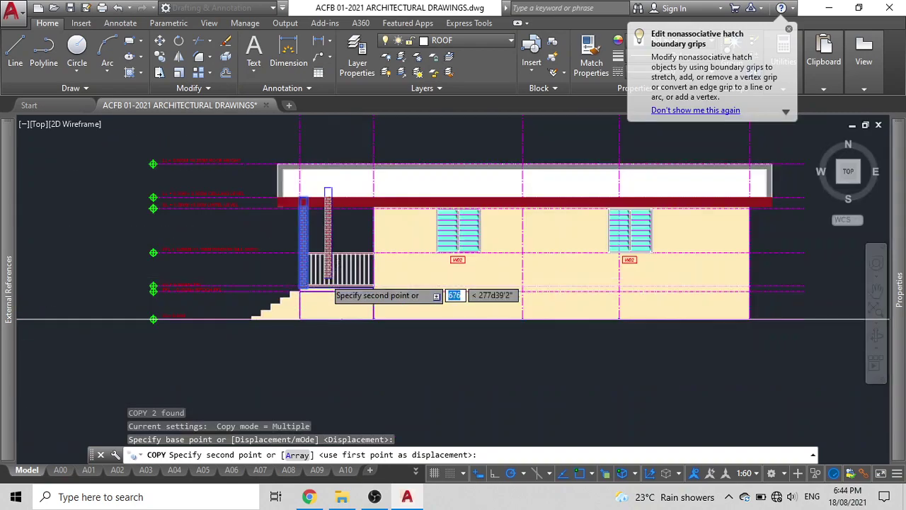
pyautogui.scroll(6, 610, 294)
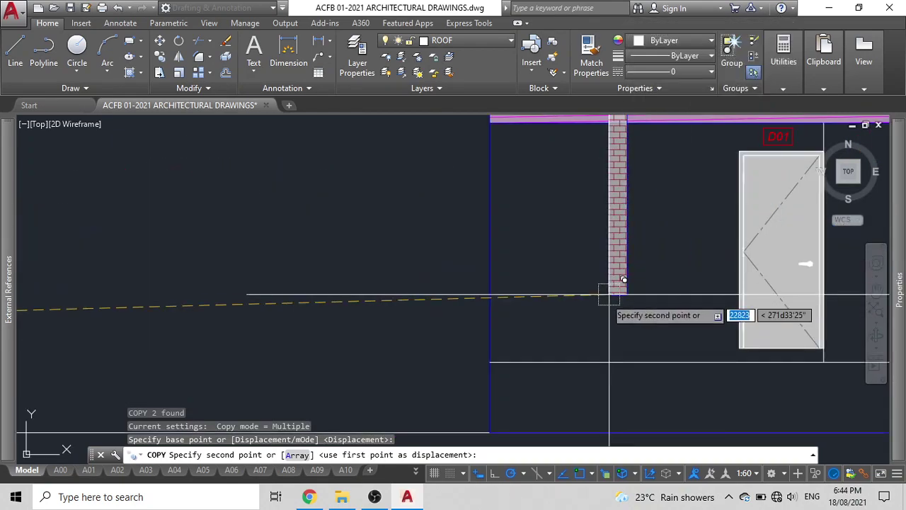
pyautogui.click(490, 362)
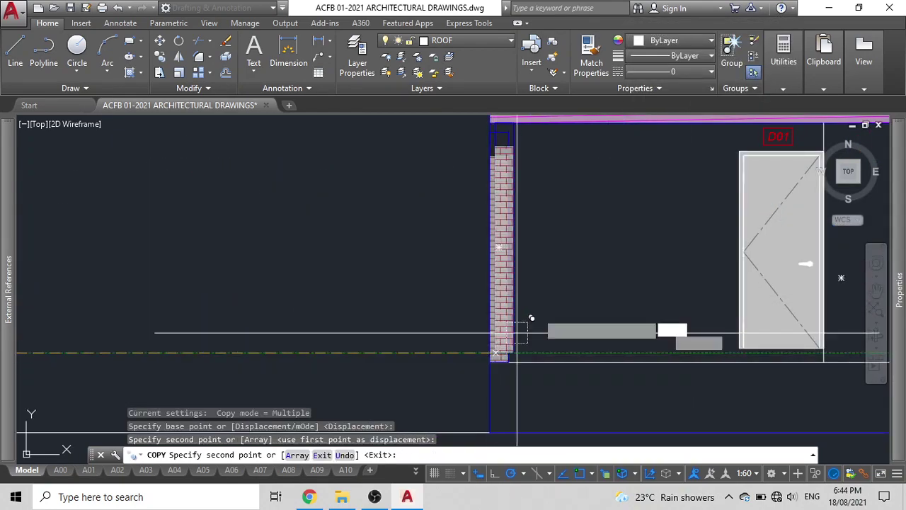
pyautogui.moveTo(530, 317); pyautogui.dragTo(540, 399, button='middle')
pyautogui.press('Escape')
# Stretch the top edges of the copied column's outline and brick hatch up to the wall's top line
pyautogui.scroll(3, 502, 256)
pyautogui.click(498, 255)
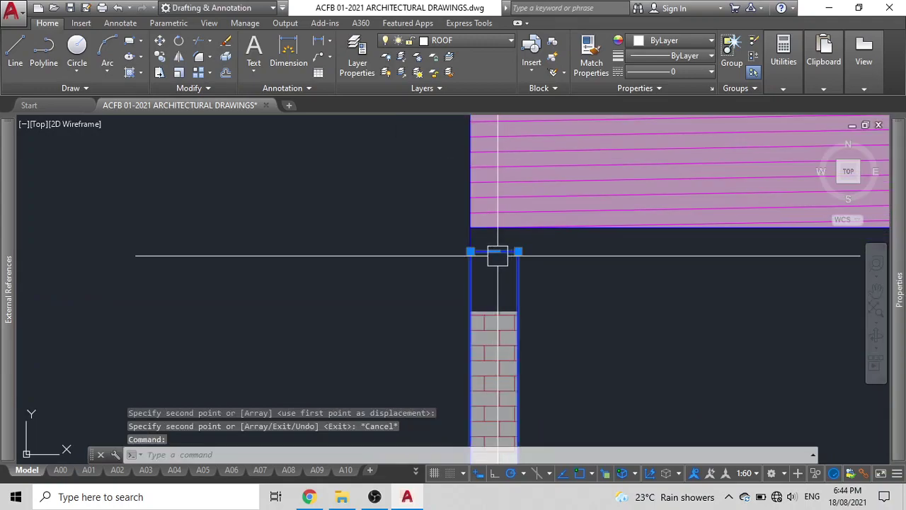
pyautogui.click(494, 252)
pyautogui.click(493, 227)
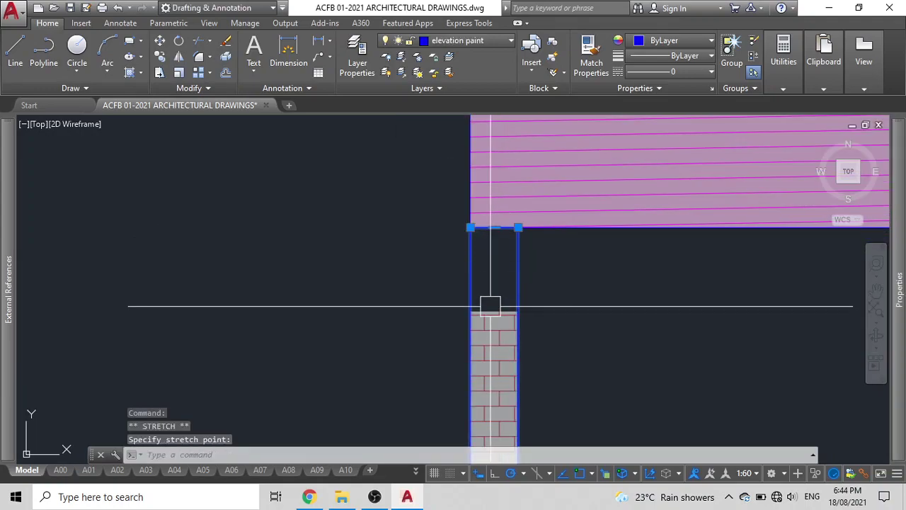
pyautogui.click(494, 311)
pyautogui.click(493, 308)
pyautogui.click(494, 312)
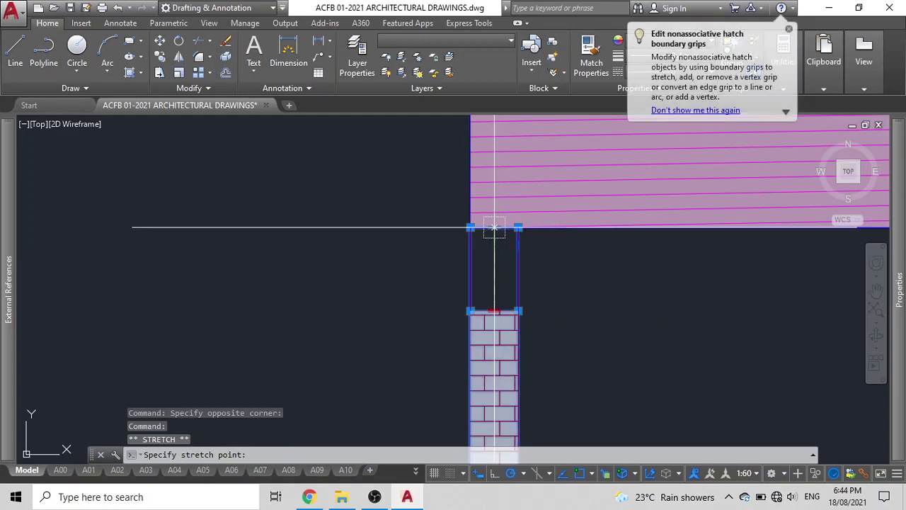
pyautogui.click(493, 228)
pyautogui.press('Escape')
# Send the column's brick hatch to the back of the draw order
pyautogui.moveTo(495, 227); pyautogui.dragTo(495, 201, button='middle')
pyautogui.click(492, 269)
pyautogui.click(492, 268)
pyautogui.write('dr')
pyautogui.press('Return')
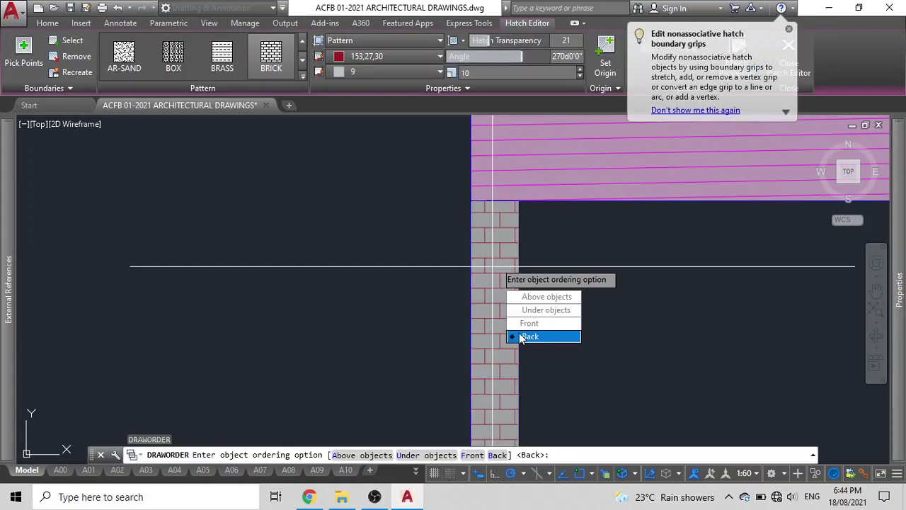
pyautogui.click(529, 336)
pyautogui.press('Escape')
# Examine the columns, railing and entrance steps on the finished annotated elevation as a reference
pyautogui.scroll(-5, 492, 255)
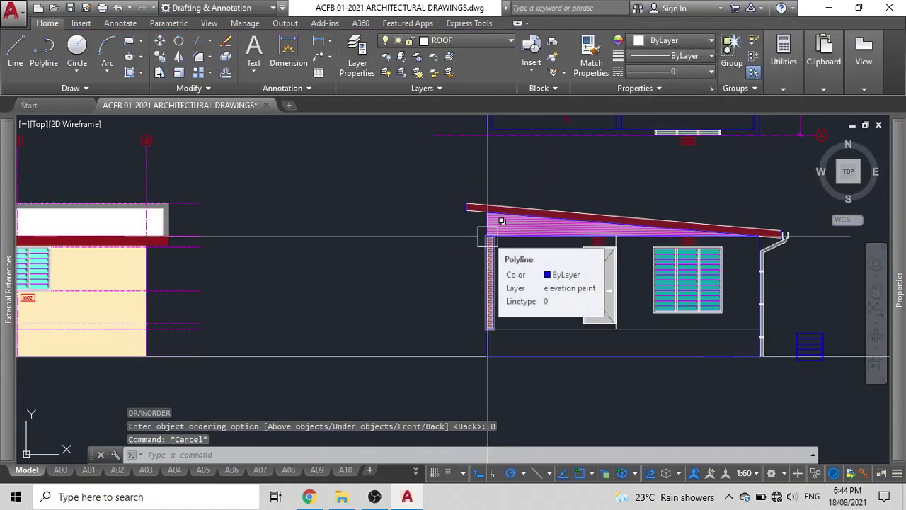
pyautogui.scroll(-4, 487, 238)
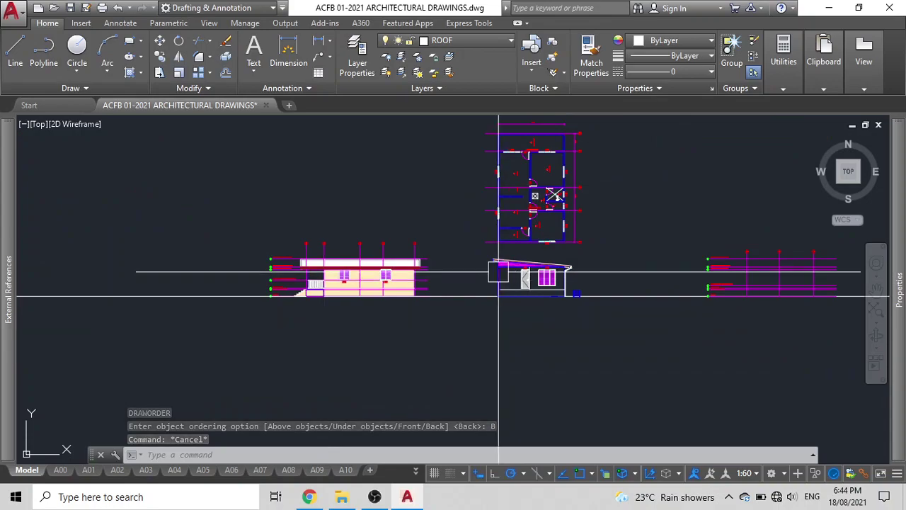
pyautogui.scroll(2, 319, 289)
pyautogui.scroll(-3, 320, 267)
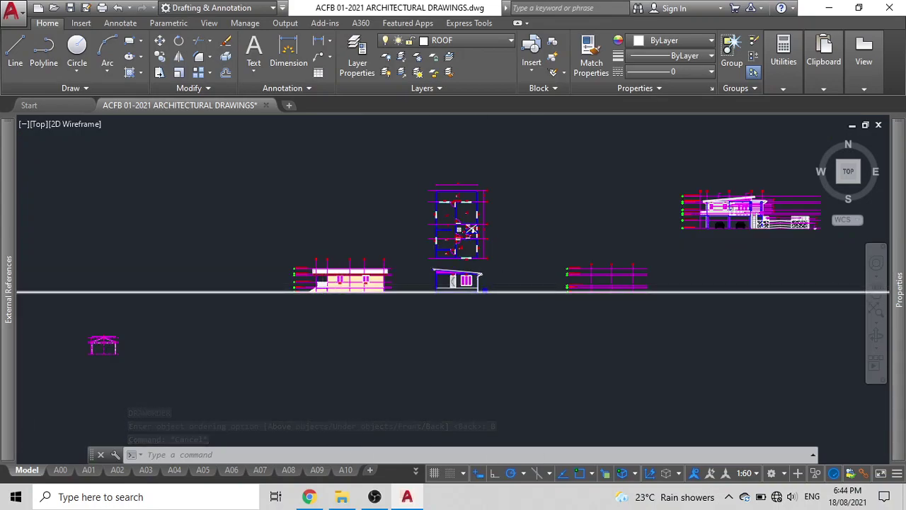
pyautogui.scroll(-4, 538, 284)
pyautogui.moveTo(713, 239); pyautogui.dragTo(521, 102, button='middle')
pyautogui.moveTo(463, 368); pyautogui.dragTo(440, 257, button='middle')
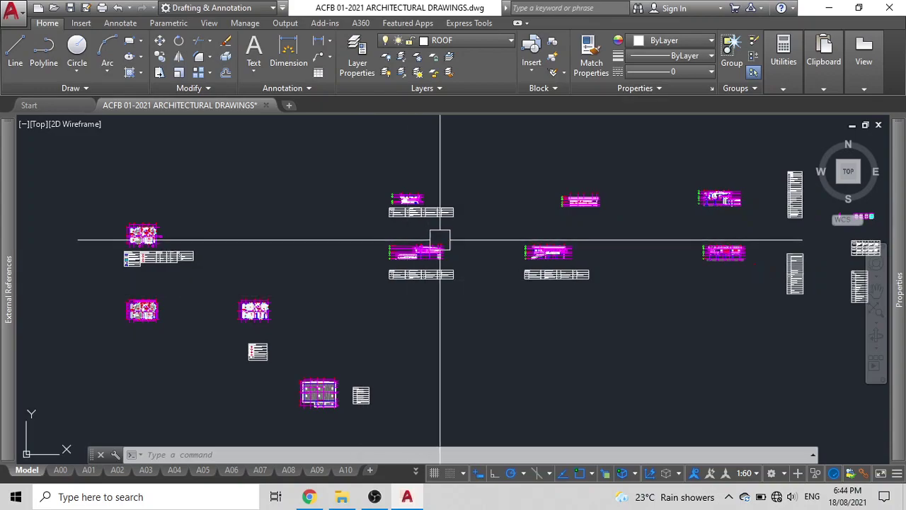
pyautogui.scroll(8, 411, 267)
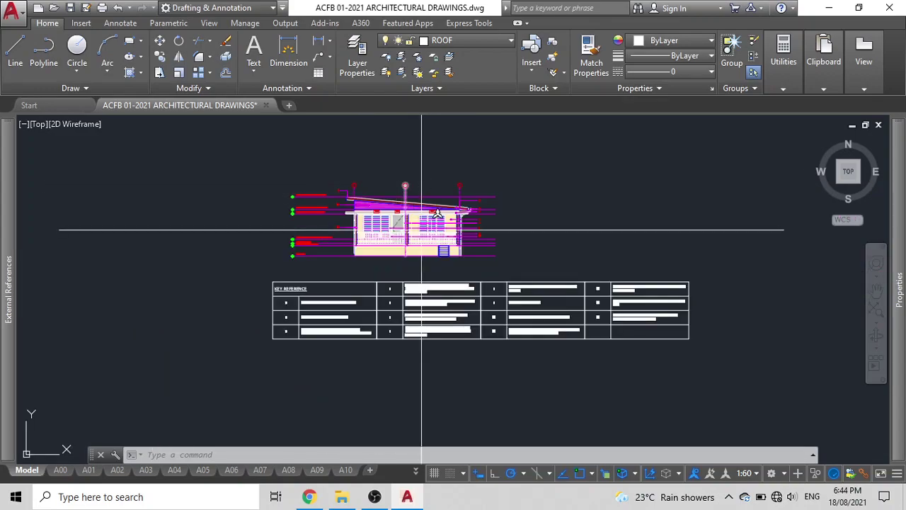
pyautogui.scroll(4, 421, 229)
pyautogui.scroll(5, 439, 234)
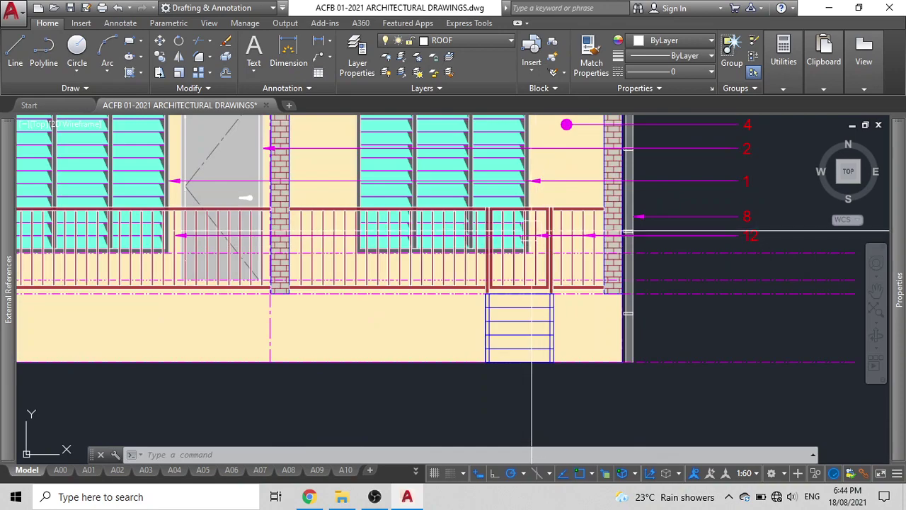
pyautogui.click(528, 220)
pyautogui.scroll(-5, 560, 233)
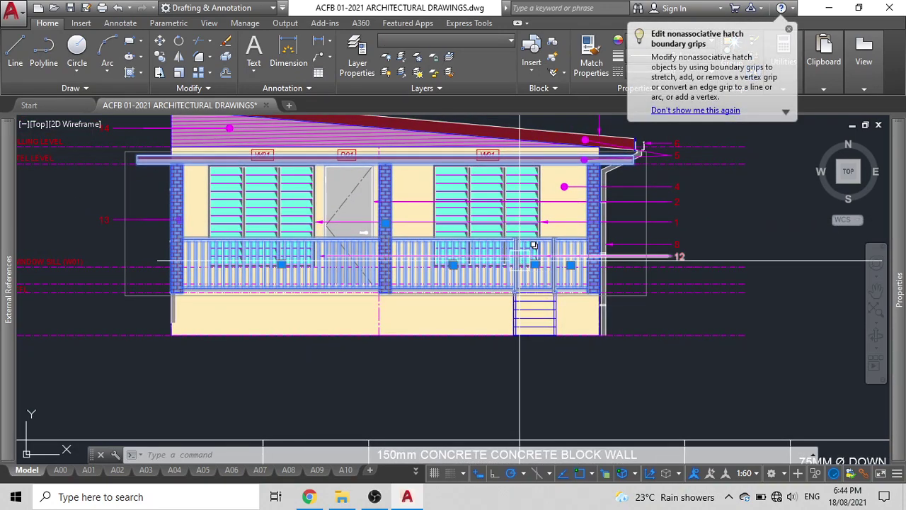
pyautogui.press('Escape')
pyautogui.write('COL')
pyautogui.press('Return')
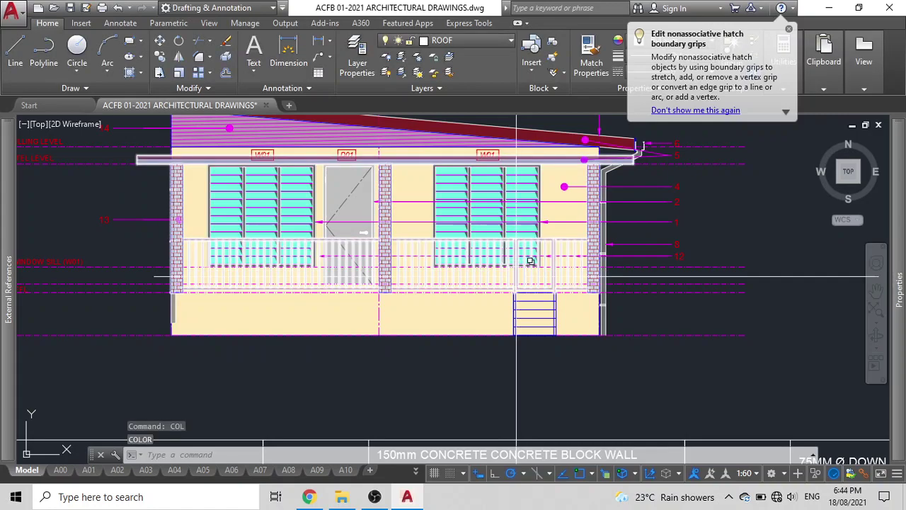
# Copy the grouped porch assembly of columns, beam and railings from the finished annotated elevation to the empty space below the door-and-window elevation
pyautogui.click(527, 264)
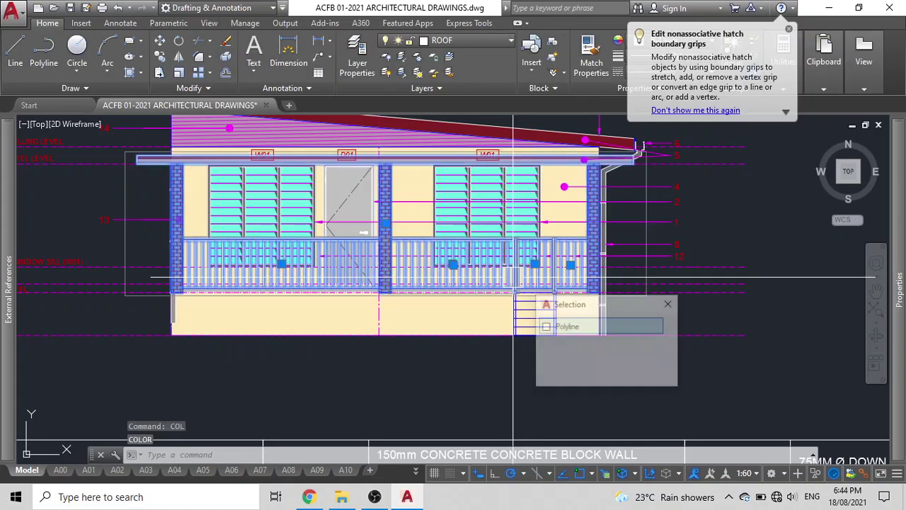
pyautogui.write('co')
pyautogui.click(526, 255)
pyautogui.click(572, 331)
pyautogui.scroll(3, 484, 273)
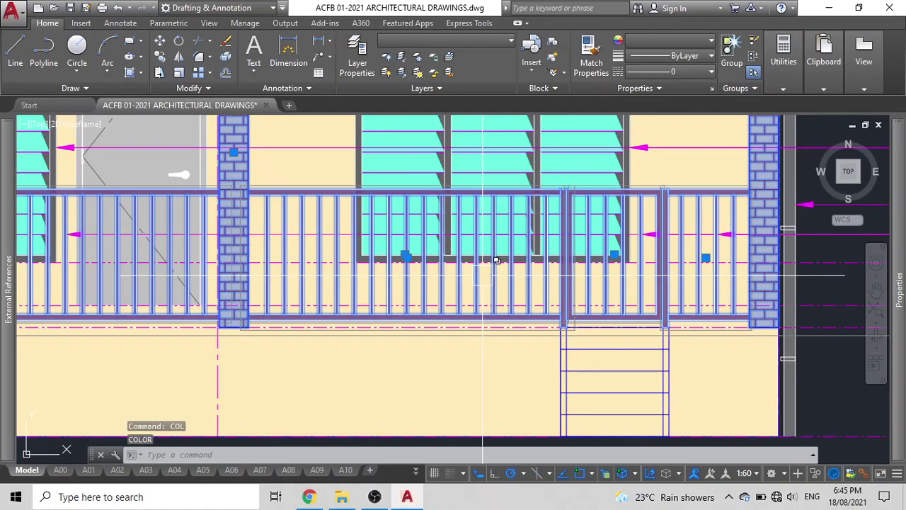
pyautogui.press('Return')
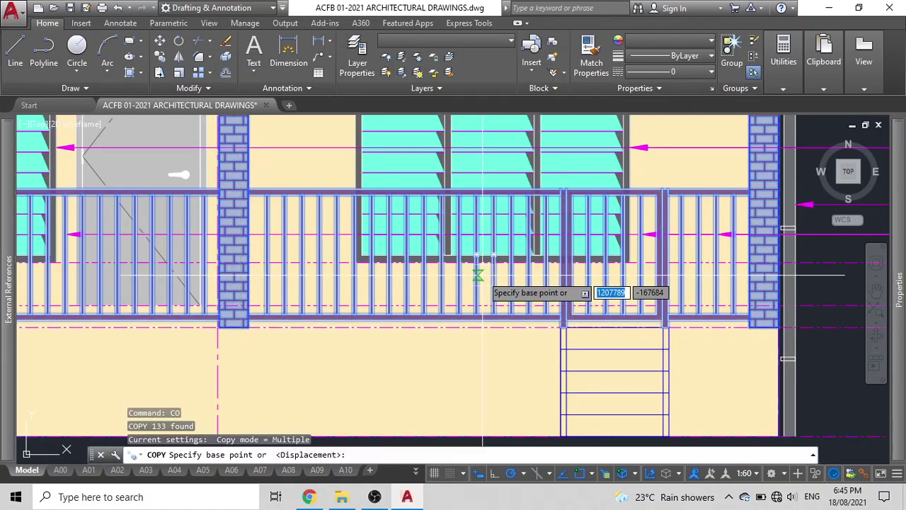
pyautogui.click(485, 279)
pyautogui.scroll(-5, 485, 277)
pyautogui.scroll(-8, 485, 279)
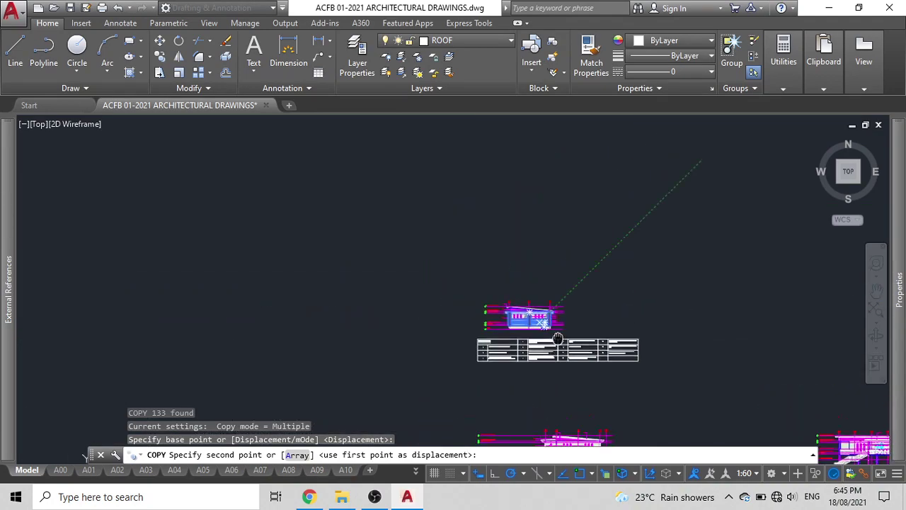
pyautogui.scroll(8, 404, 243)
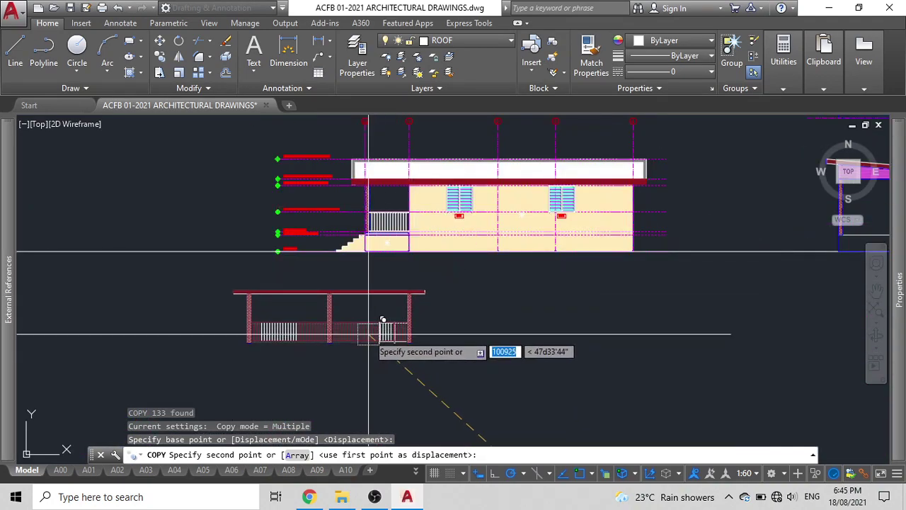
pyautogui.scroll(-5, 332, 311)
pyautogui.scroll(7, 415, 269)
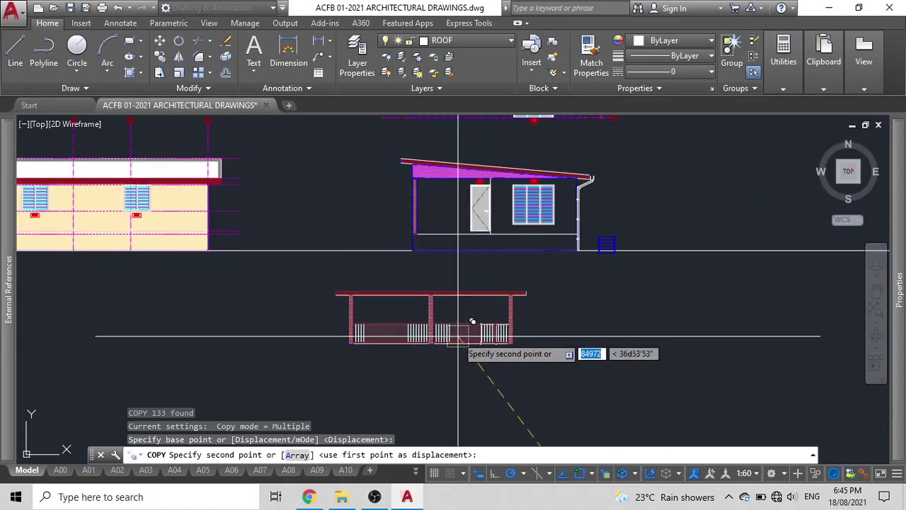
pyautogui.click(427, 354)
pyautogui.press('Escape')
# Ungroup the copied porch assembly and delete its roof beam and brick columns, keeping only the railings
pyautogui.click(449, 305)
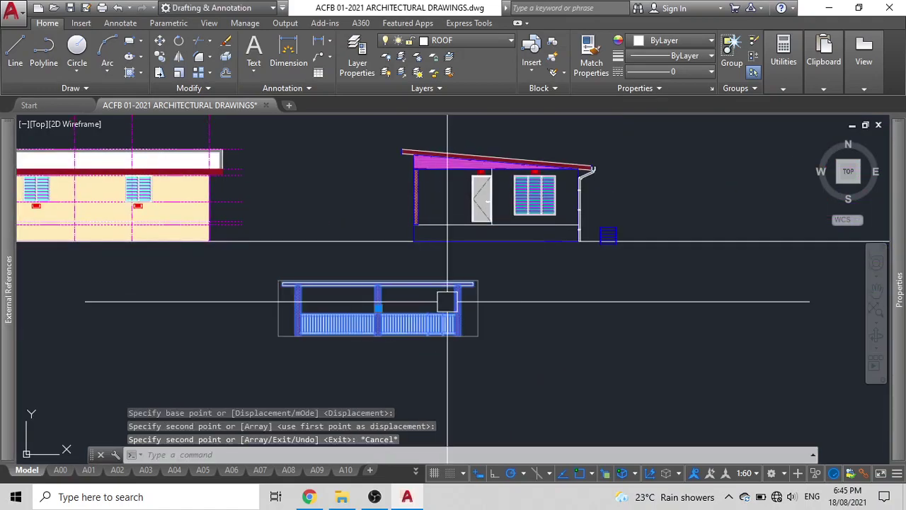
pyautogui.write('ung')
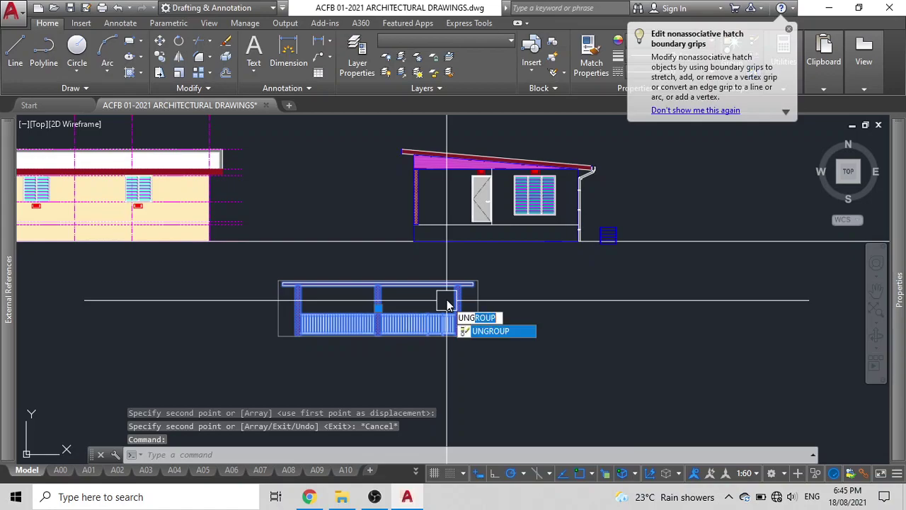
pyautogui.press('Return')
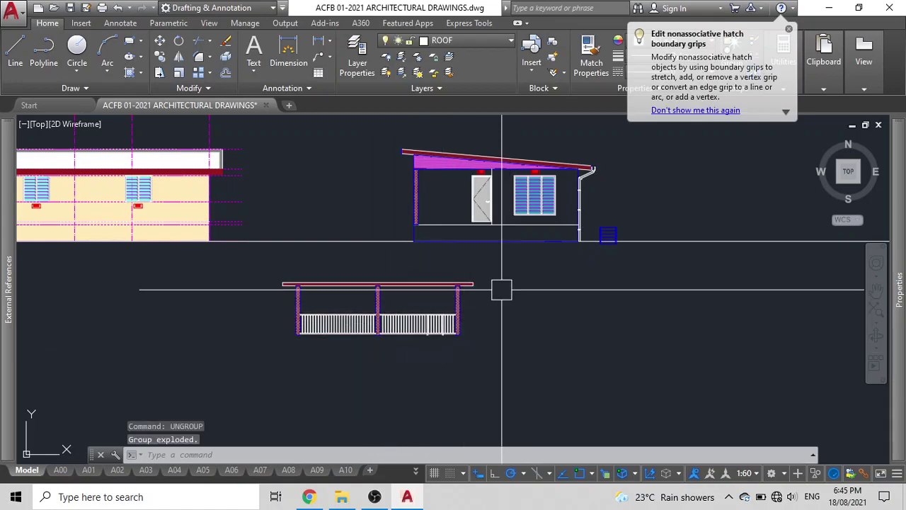
pyautogui.click(475, 339)
pyautogui.click(255, 273)
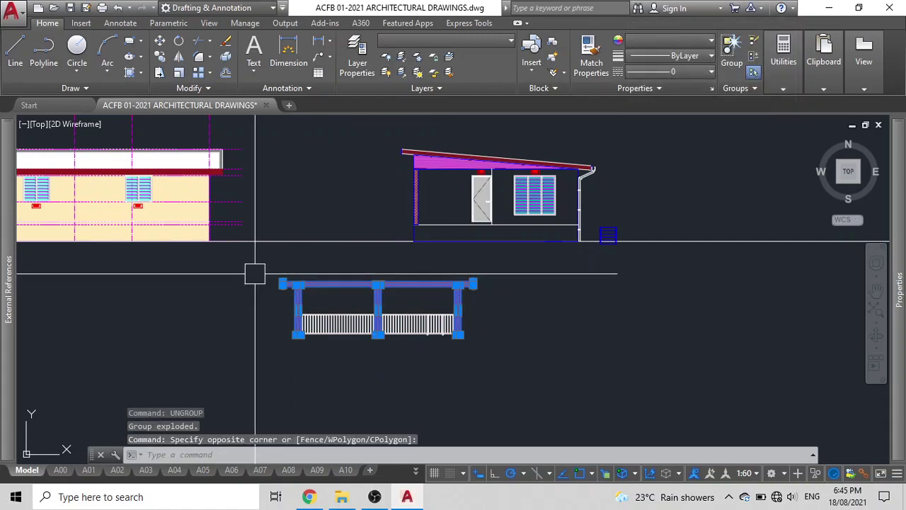
pyautogui.press('Delete')
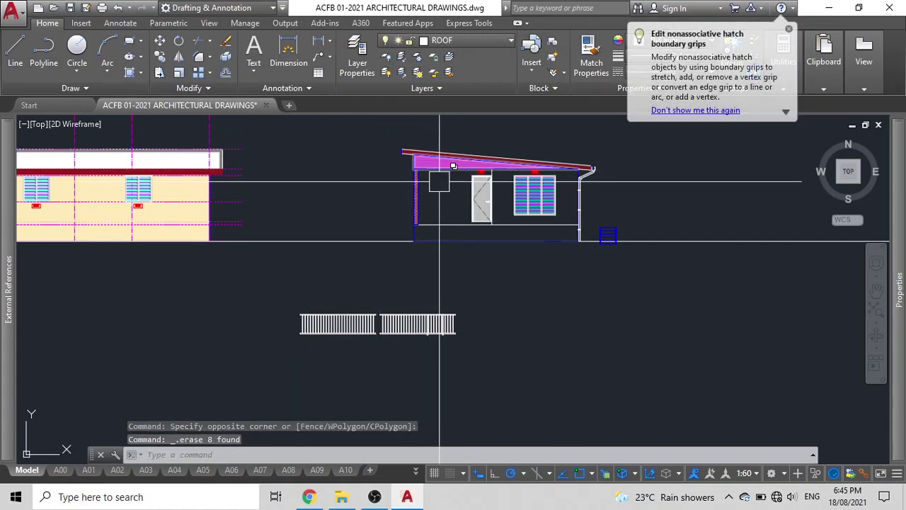
# Delete the left railing section that has no gate from the copied railings
pyautogui.scroll(-5, 478, 187)
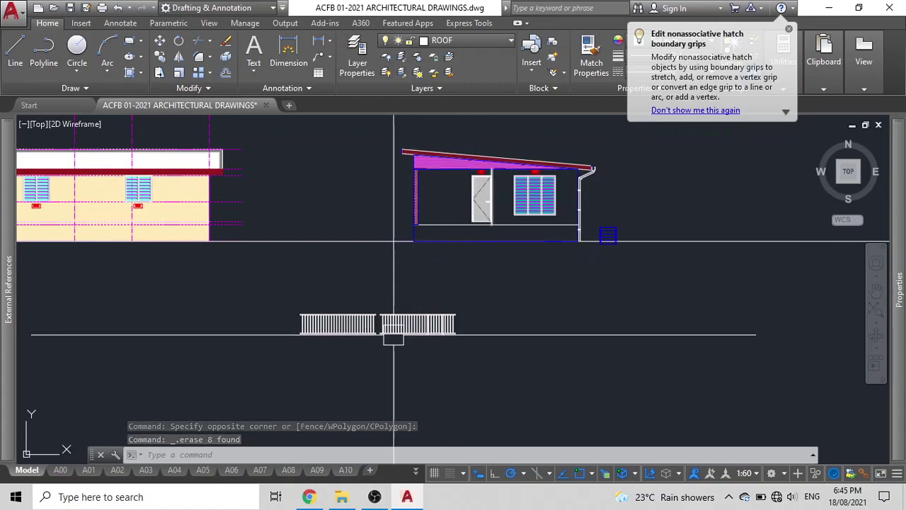
pyautogui.scroll(6, 377, 293)
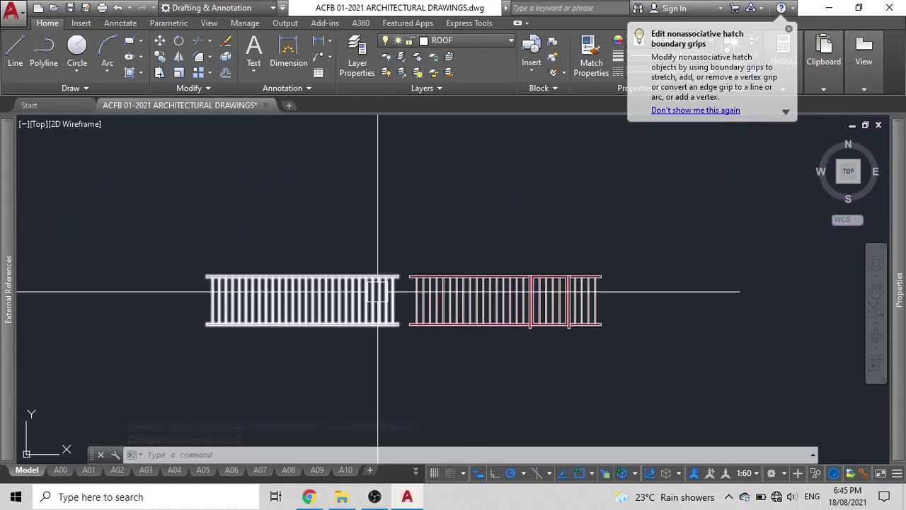
pyautogui.click(340, 314)
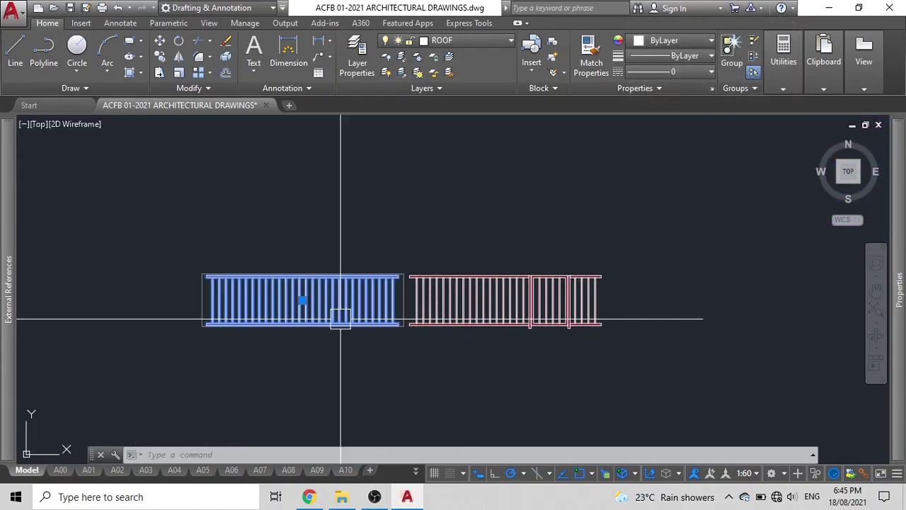
pyautogui.press('Delete')
# Mirror the long railing section and its gate about a vertical line through the railing's left end, erasing the source objects
pyautogui.click(551, 376)
pyautogui.click(364, 251)
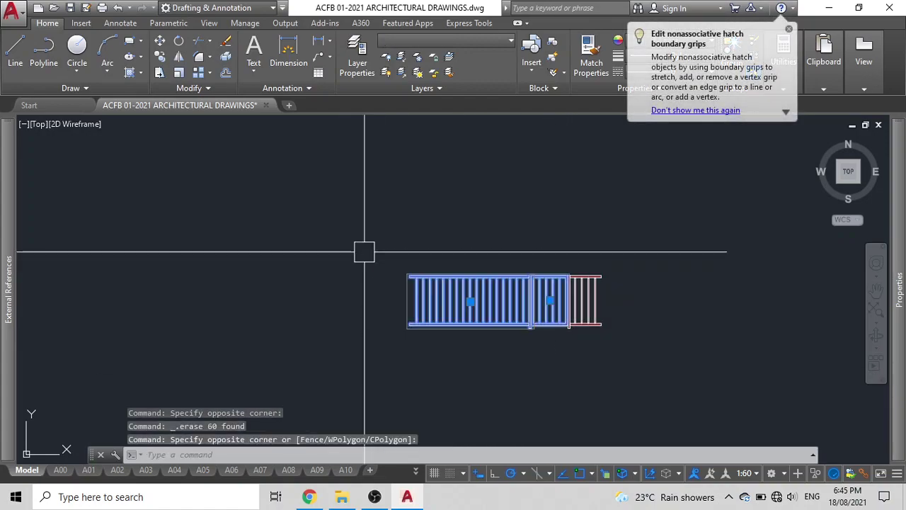
pyautogui.write('mi')
pyautogui.press('Return')
pyautogui.click(410, 274)
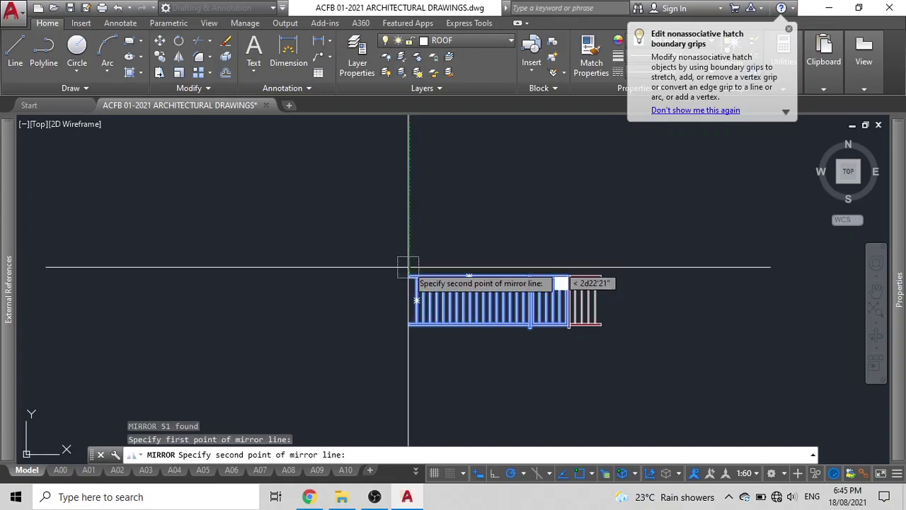
pyautogui.click(409, 228)
pyautogui.write('y')
pyautogui.press('Return')
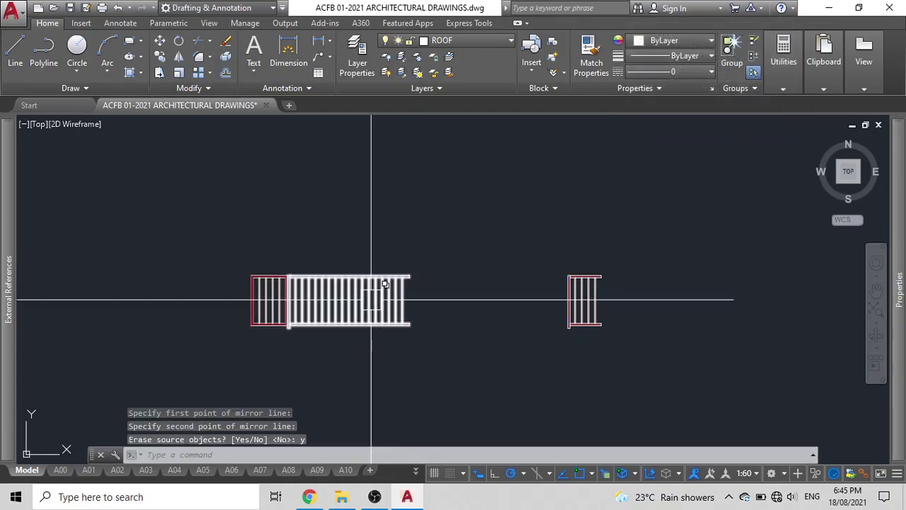
# Group the mirrored railing section and gate into a single object
pyautogui.click(250, 274)
pyautogui.click(78, 211)
pyautogui.write('g')
pyautogui.press('Return')
pyautogui.click(264, 289)
pyautogui.press('Escape')
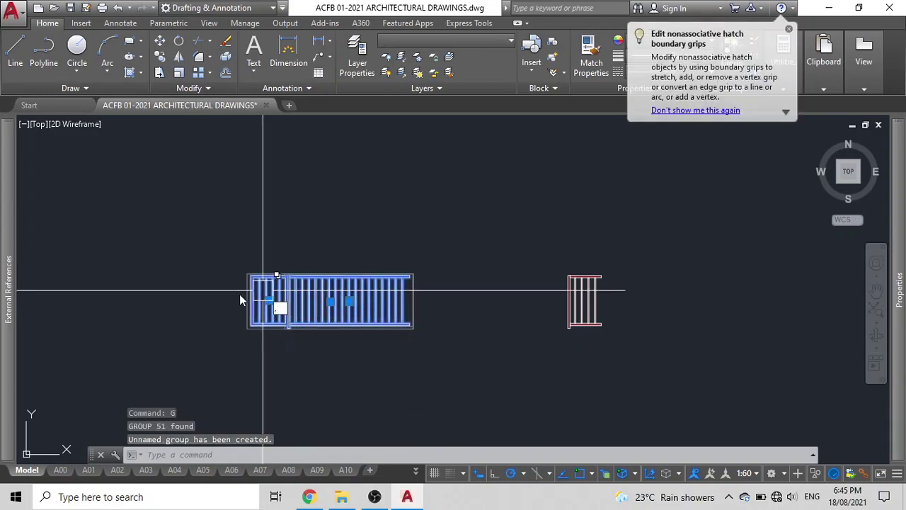
pyautogui.press('Escape')
# Move the railing group by its lower-left corner to the base of the brick column's inner edge on the floor line
pyautogui.click(262, 286)
pyautogui.press('Escape')
pyautogui.write('M')
pyautogui.press('Return')
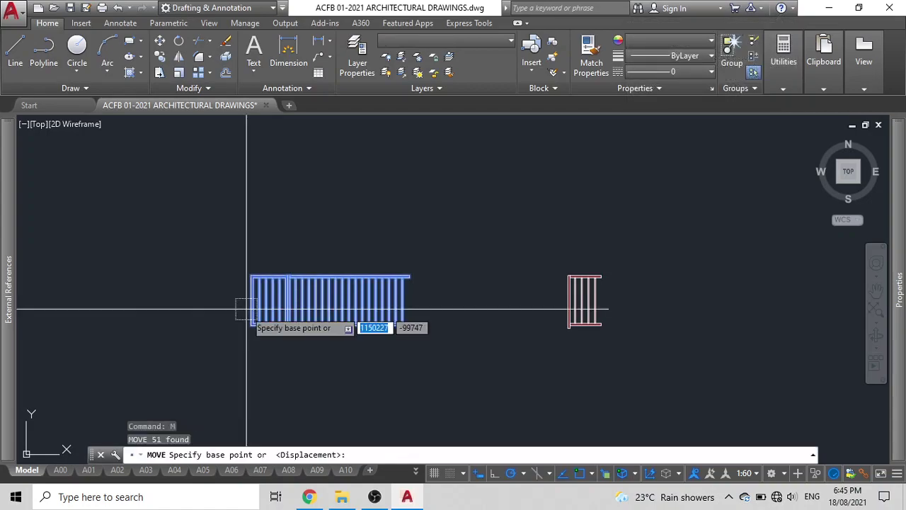
pyautogui.click(251, 325)
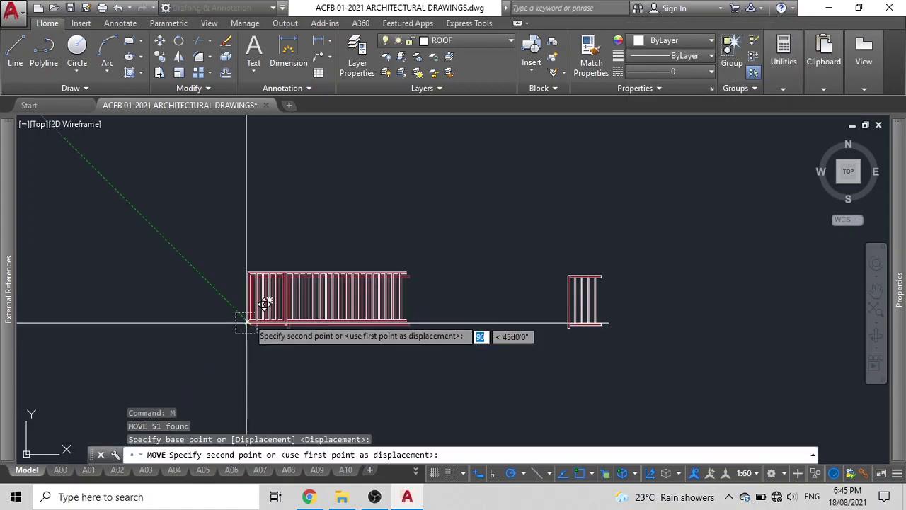
pyautogui.scroll(-3, 252, 319)
pyautogui.scroll(3, 263, 305)
pyautogui.scroll(5, 382, 283)
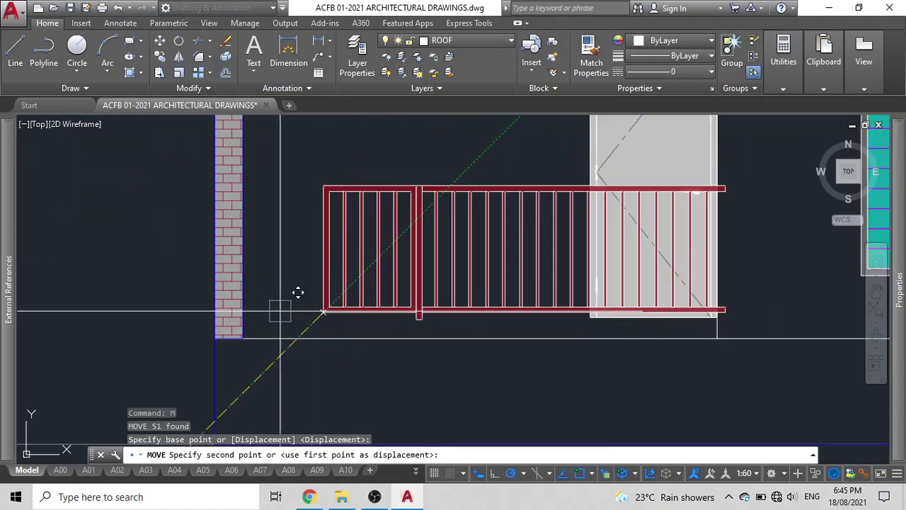
pyautogui.press('Escape')
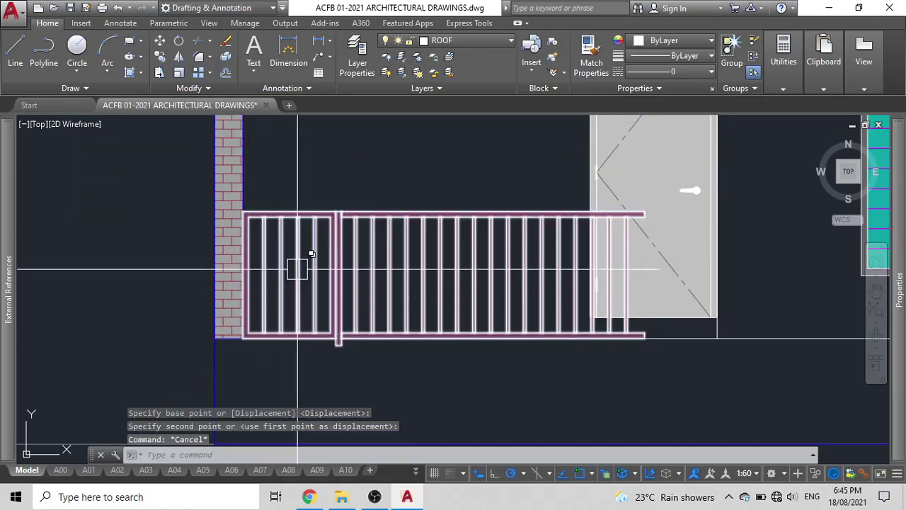
# Move the railing group straight up by 50 so its post stands on the floor line
pyautogui.click(298, 266)
pyautogui.write('M')
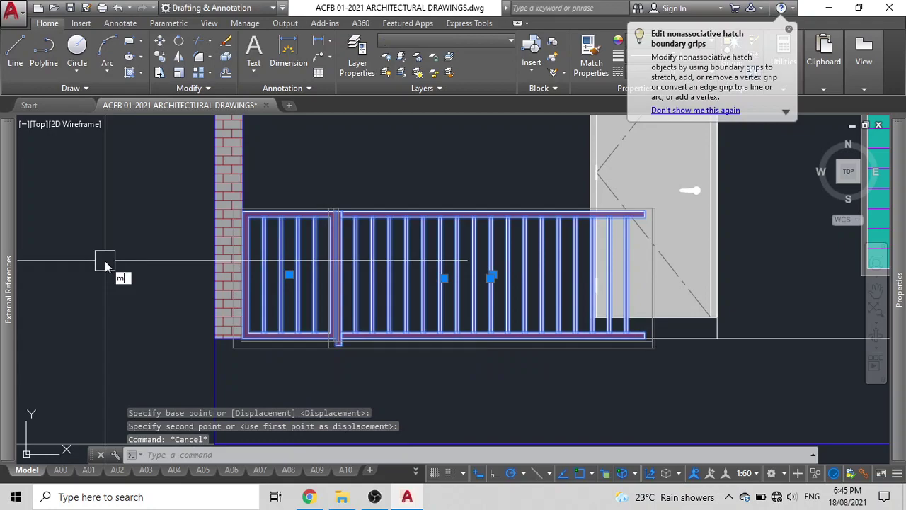
pyautogui.press('Return')
pyautogui.click(105, 260)
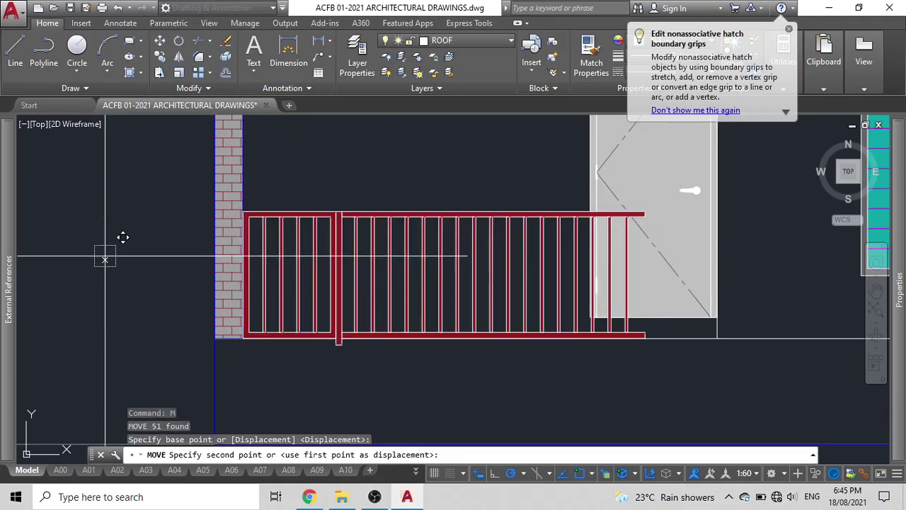
pyautogui.write('50')
pyautogui.press('Return')
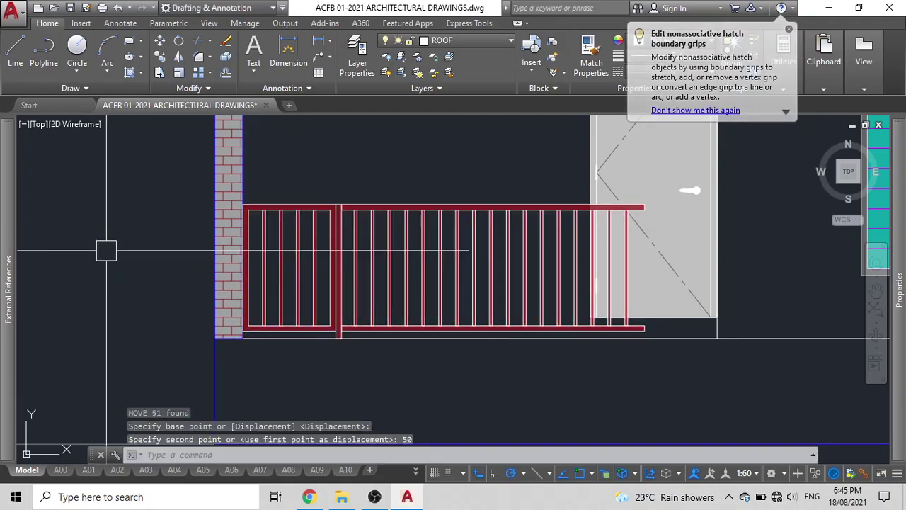
# Move the railing group straight down to the clear space below the door-and-window elevation's ground line
pyautogui.scroll(-3, 415, 291)
pyautogui.scroll(1, 416, 290)
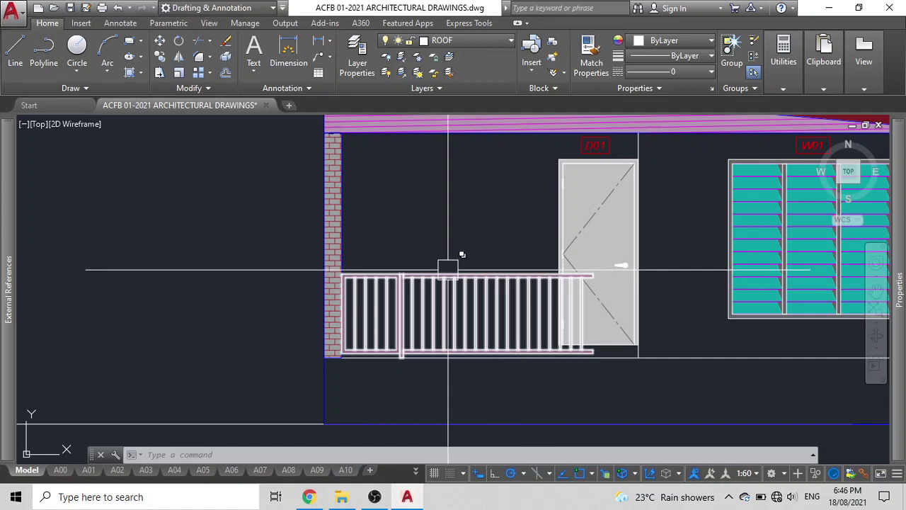
pyautogui.moveTo(499, 285); pyautogui.dragTo(375, 286, button='middle')
pyautogui.click(381, 286)
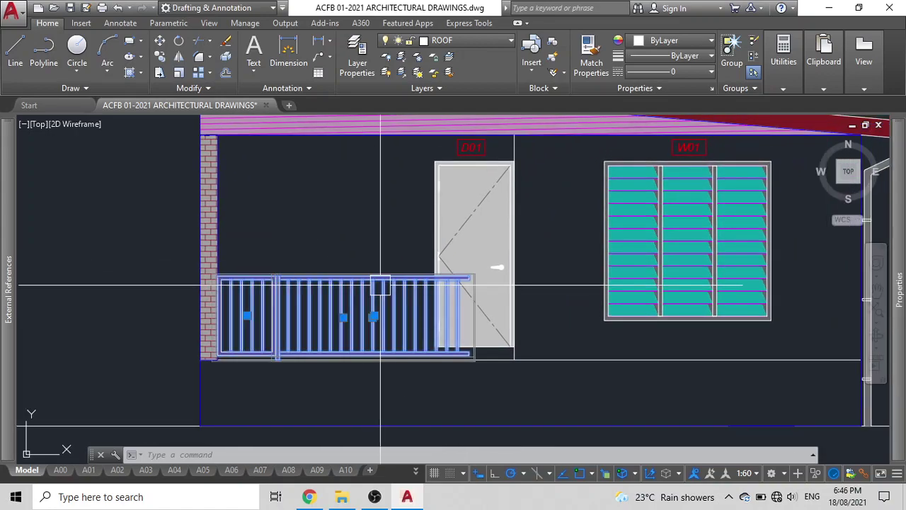
pyautogui.moveTo(397, 257); pyautogui.dragTo(391, 127, button='middle')
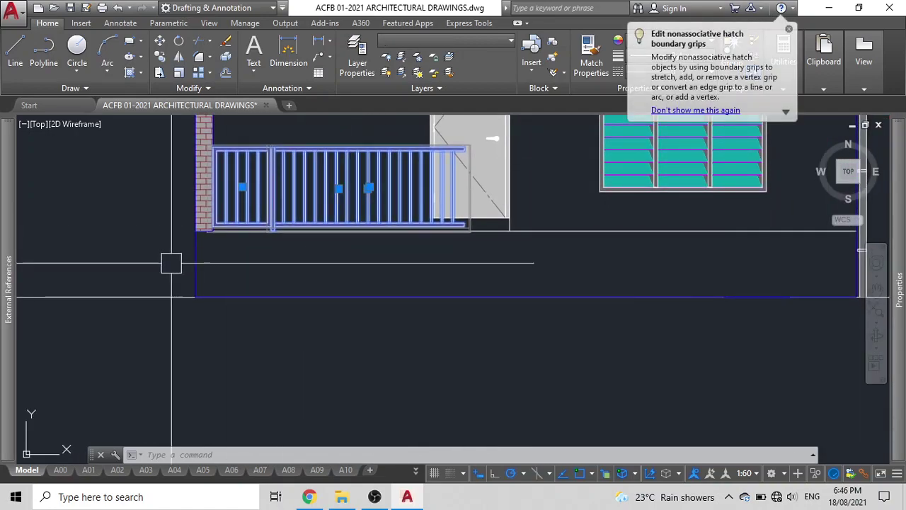
pyautogui.write(',')
pyautogui.press('Return')
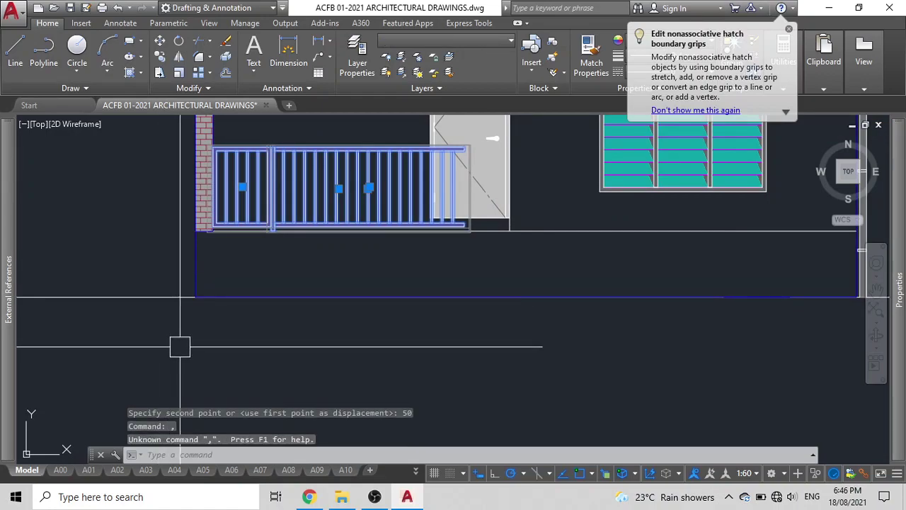
pyautogui.scroll(-4, 177, 305)
pyautogui.moveTo(176, 304); pyautogui.dragTo(347, 325, button='middle')
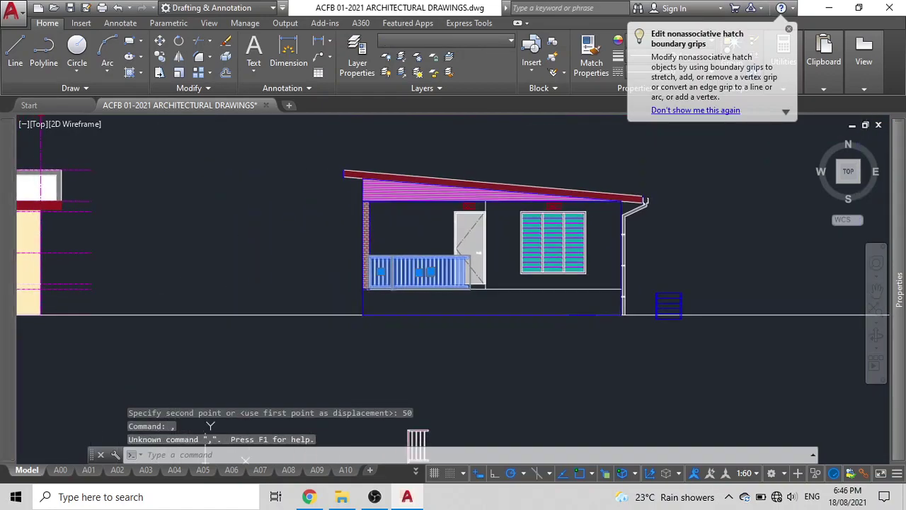
pyautogui.write('m')
pyautogui.press('Return')
pyautogui.click(323, 266)
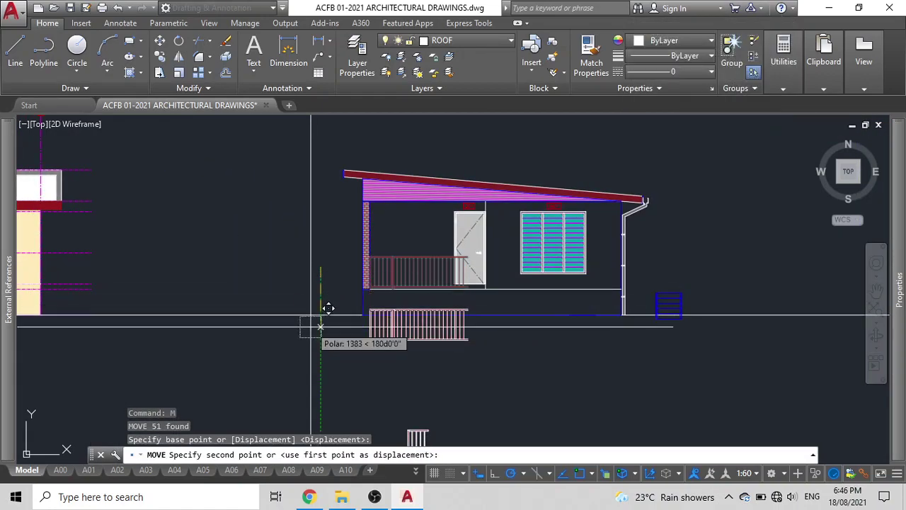
pyautogui.click(321, 357)
pyautogui.press('Escape')
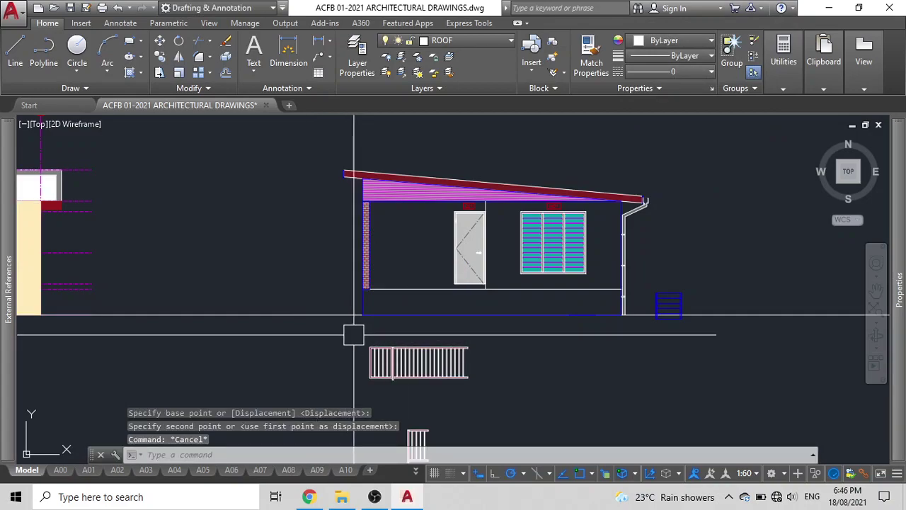
# Draw a vertical construction line through the end of the wall line beside the door, running down past the railing
pyautogui.write('xl')
pyautogui.press('Return')
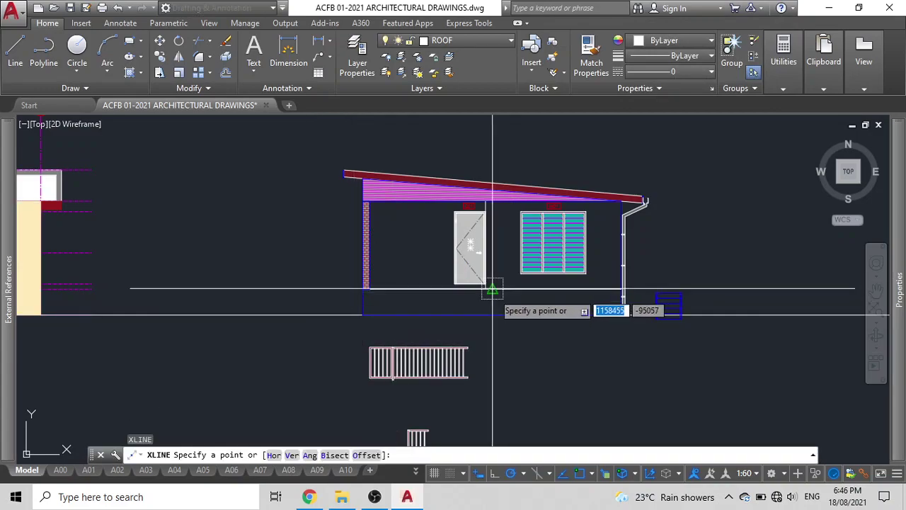
pyautogui.click(486, 288)
pyautogui.click(486, 386)
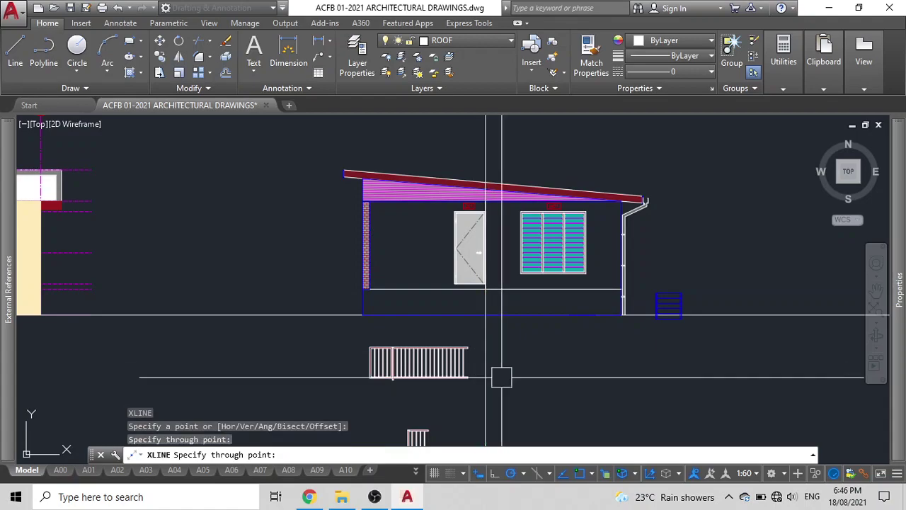
pyautogui.press('Escape')
# Ungroup the combined railing and gate object below the elevation
pyautogui.moveTo(481, 332); pyautogui.dragTo(496, 284, button='middle')
pyautogui.scroll(4, 492, 297)
pyautogui.click(448, 314)
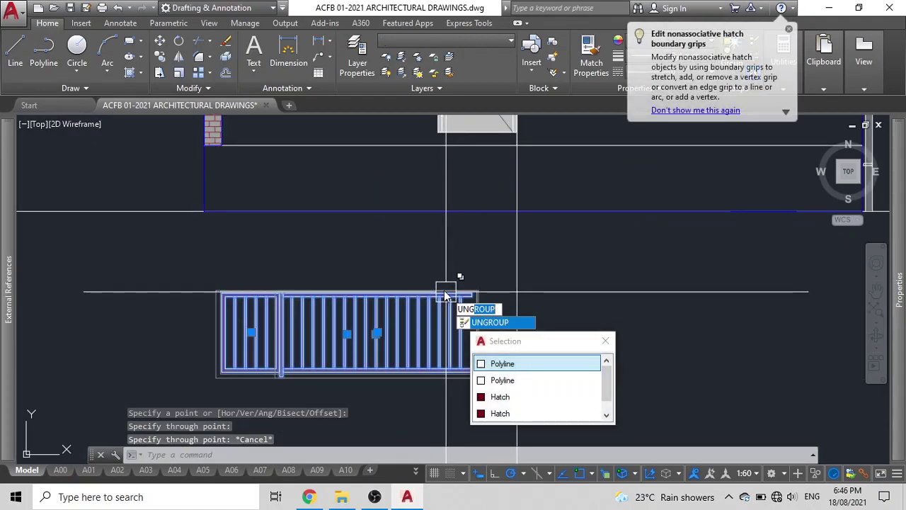
pyautogui.press('Return')
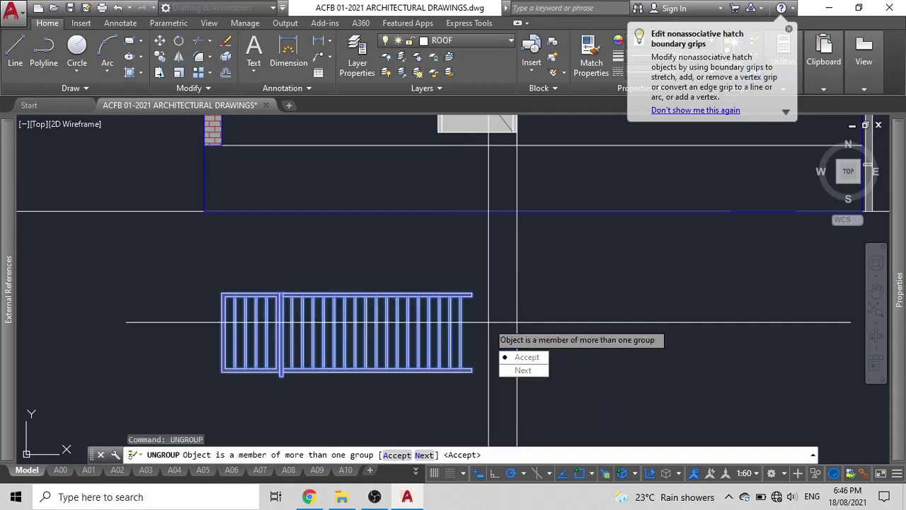
pyautogui.write('A')
pyautogui.press('Return')
# Ungroup the railing section's two nested groups so its post, rails and balusters become separate objects
pyautogui.scroll(2, 471, 294)
pyautogui.click(434, 271)
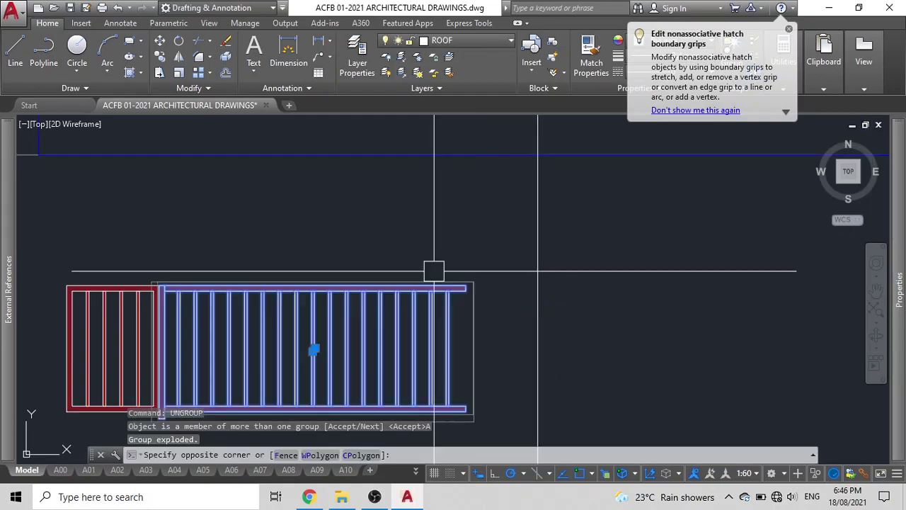
pyautogui.click(434, 271)
pyautogui.press('Return')
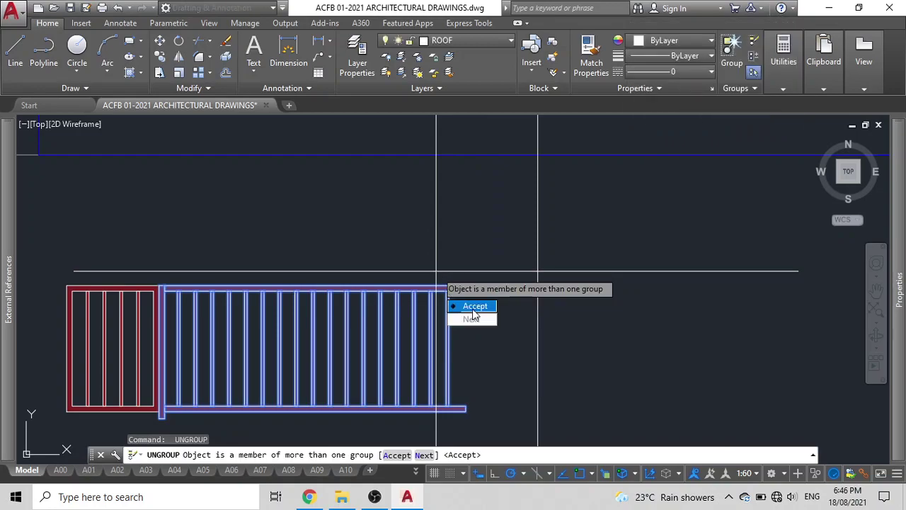
pyautogui.click(473, 309)
pyautogui.click(422, 279)
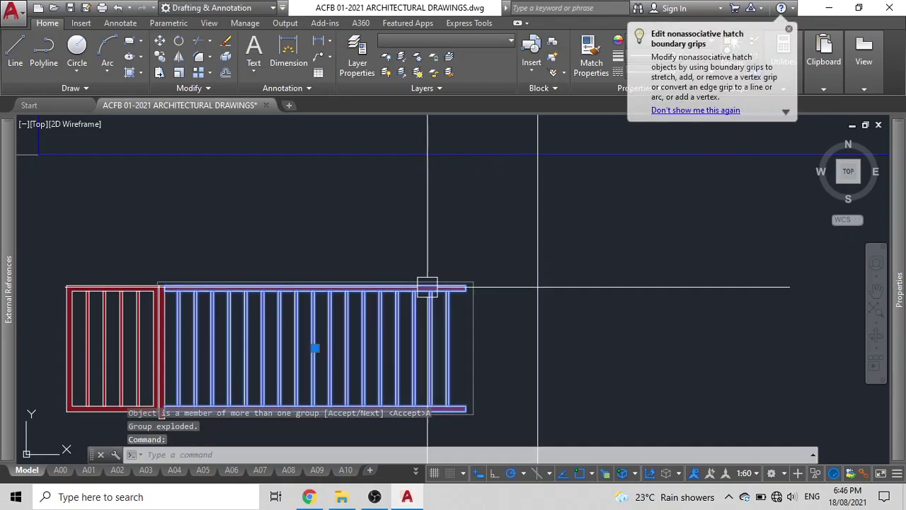
pyautogui.press('Return')
pyautogui.click(438, 293)
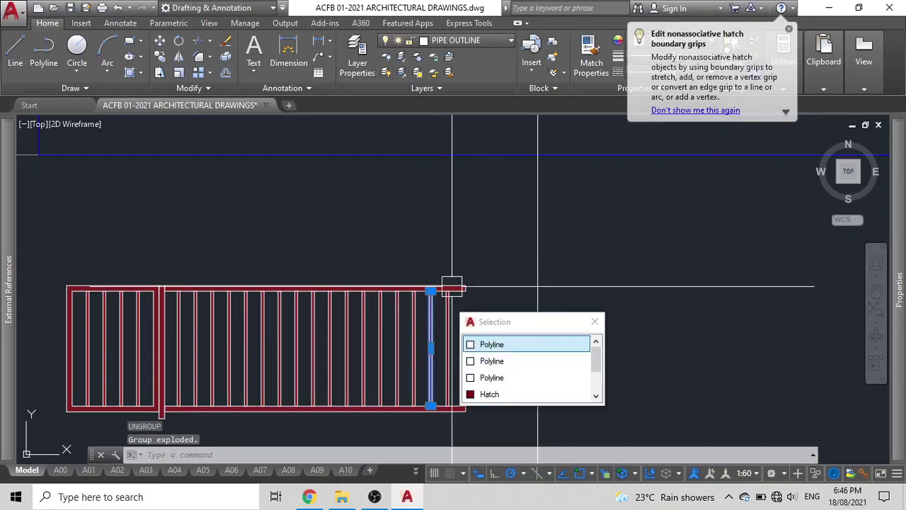
# Stretch the railing's top rail, outline and hatch, horizontally from its free end to the vertical construction line
pyautogui.scroll(3, 466, 287)
pyautogui.click(467, 319)
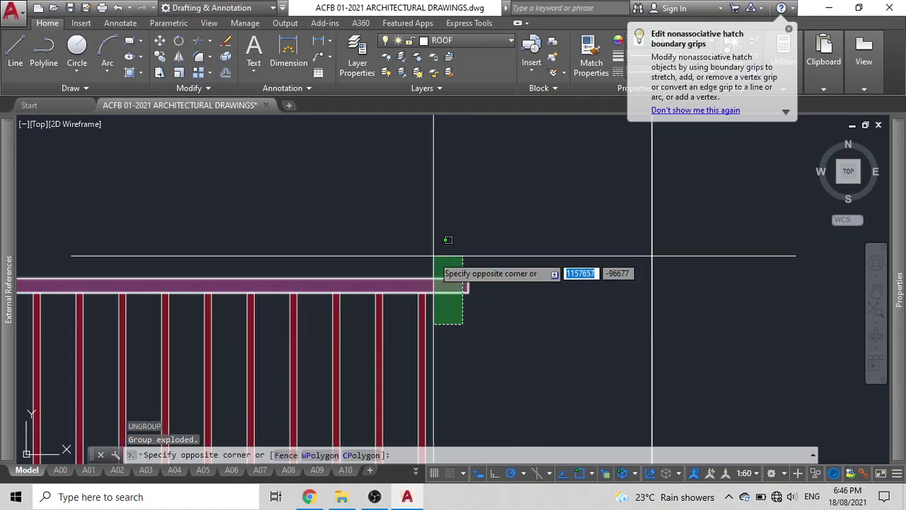
pyautogui.click(433, 253)
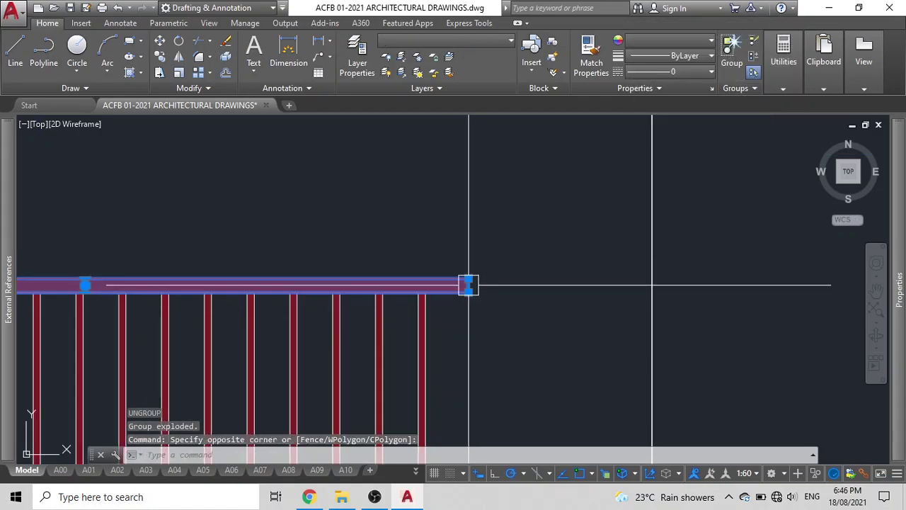
pyautogui.click(467, 285)
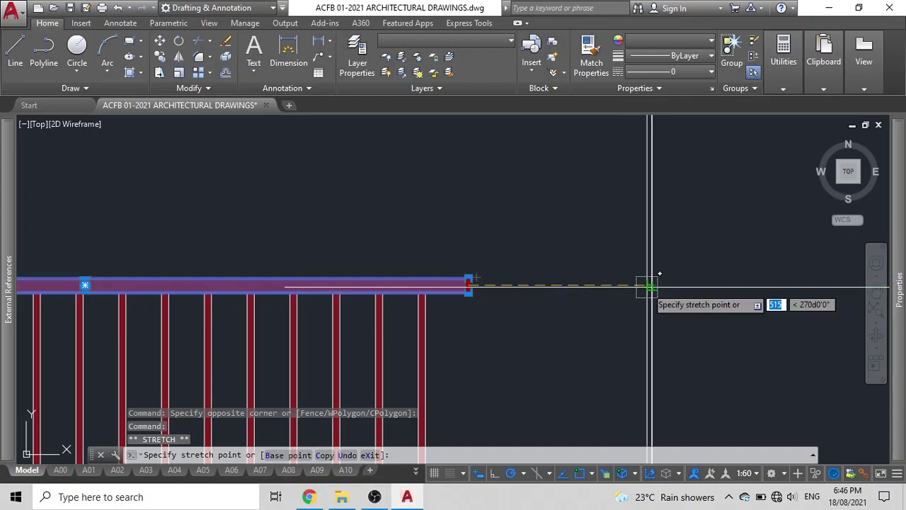
pyautogui.click(650, 287)
pyautogui.scroll(-2, 652, 279)
pyautogui.moveTo(552, 279); pyautogui.dragTo(532, 157, button='middle')
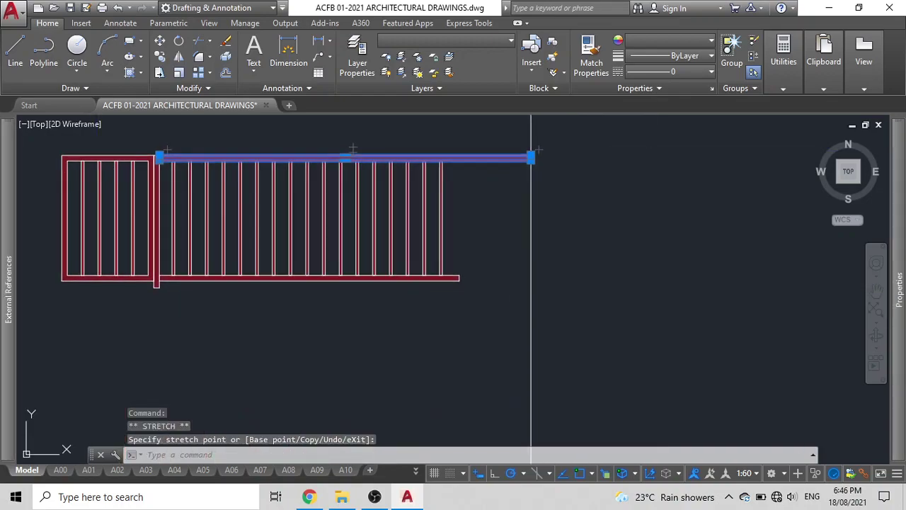
pyautogui.press('Escape')
# Stretch the railing's bottom rail, outline and hatch, horizontally from its free end to the vertical construction line
pyautogui.click(473, 292)
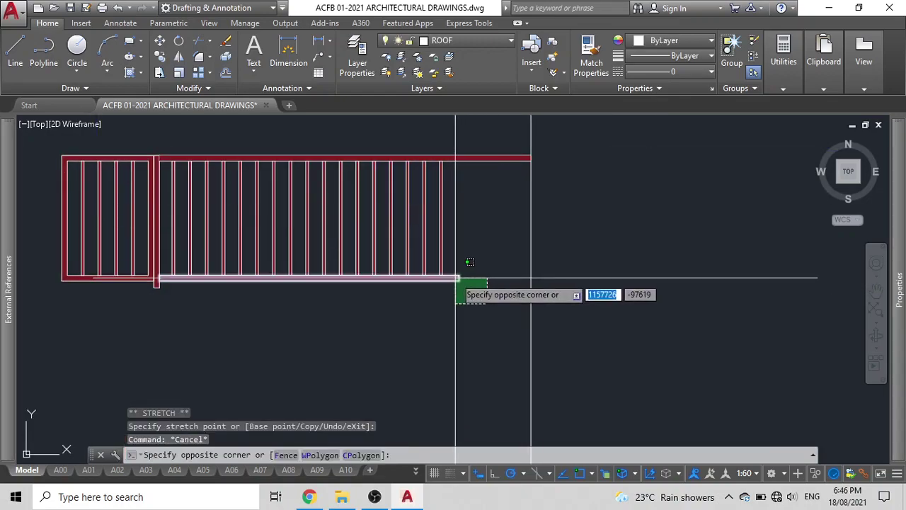
pyautogui.click(456, 275)
pyautogui.scroll(6, 460, 276)
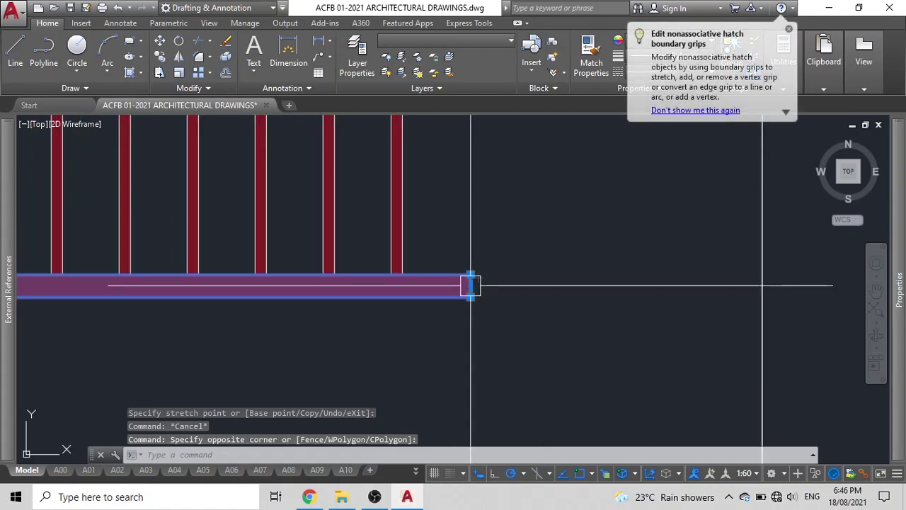
pyautogui.click(470, 286)
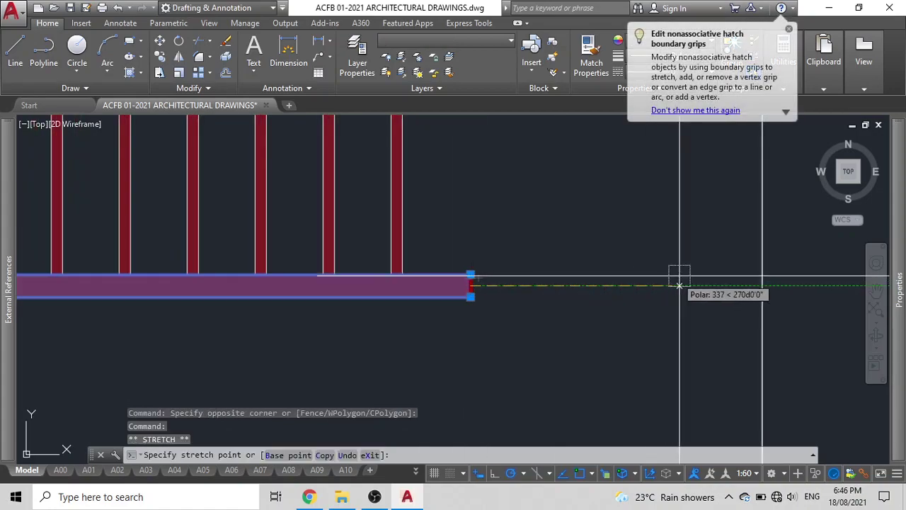
pyautogui.click(763, 286)
pyautogui.scroll(-3, 599, 273)
pyautogui.moveTo(599, 274); pyautogui.dragTo(549, 380, button='middle')
pyautogui.press('Escape')
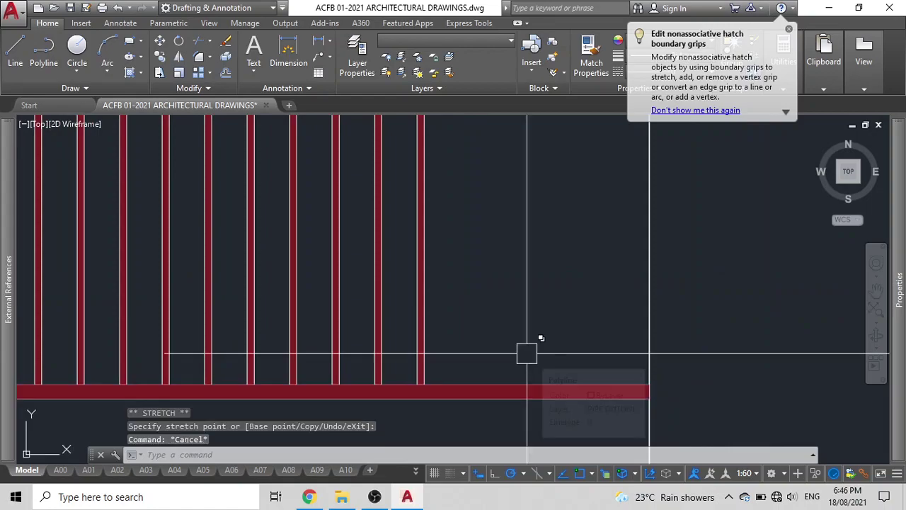
# Copy the last baluster with its hatch five times at the existing spacing to fill the extended part of the railing
pyautogui.click(430, 328)
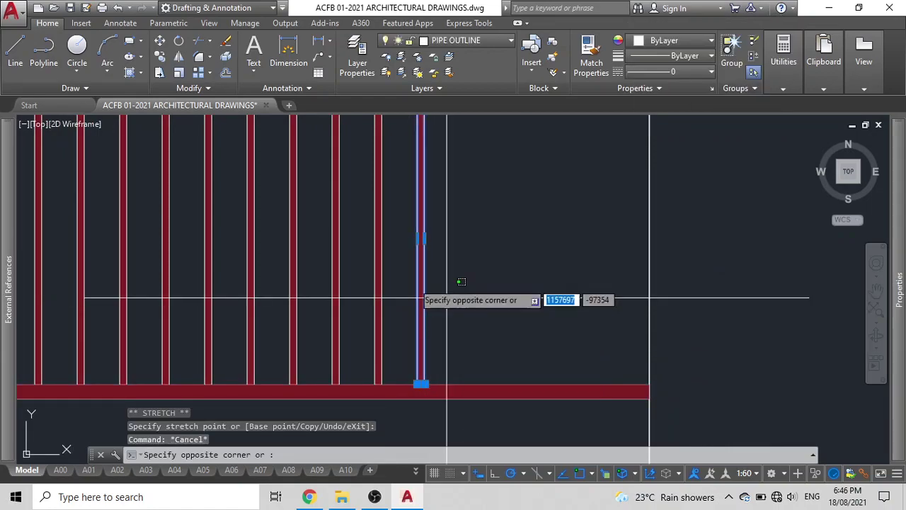
pyautogui.click(403, 272)
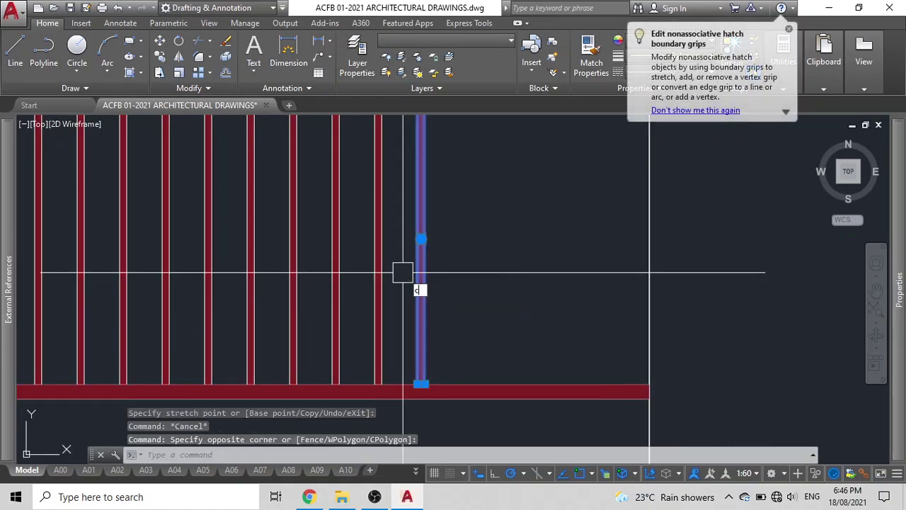
pyautogui.write('co')
pyautogui.press('Return')
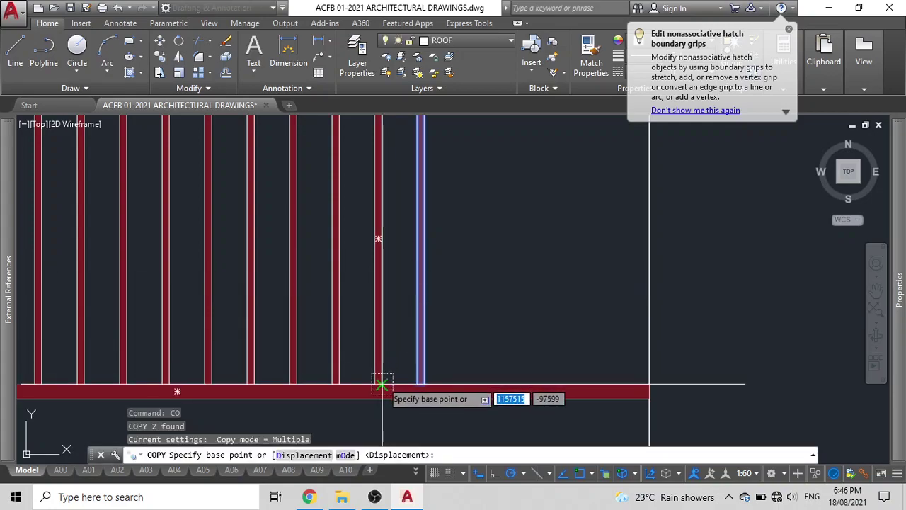
pyautogui.click(395, 386)
pyautogui.click(460, 385)
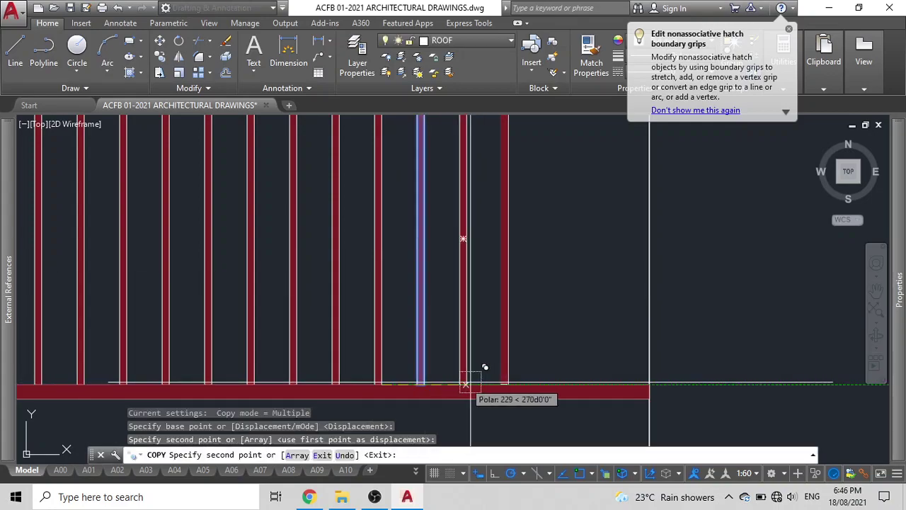
pyautogui.click(506, 386)
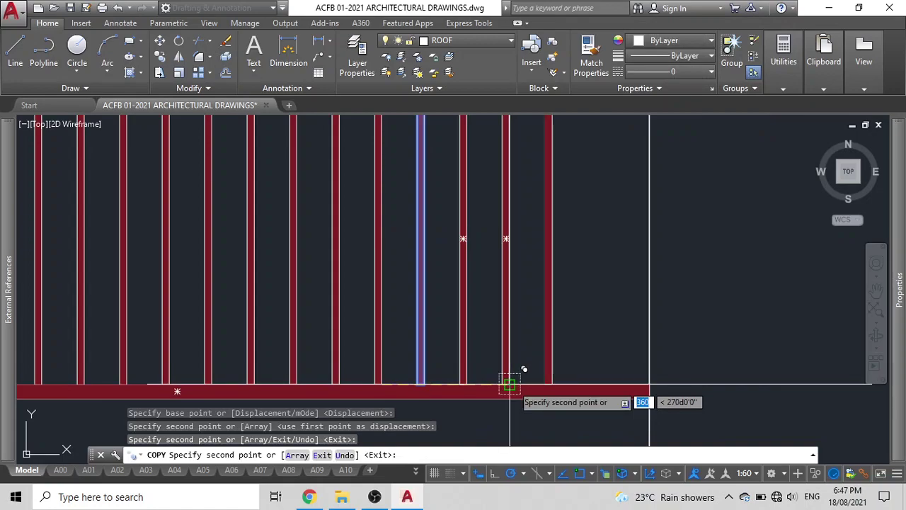
pyautogui.click(550, 386)
pyautogui.click(587, 386)
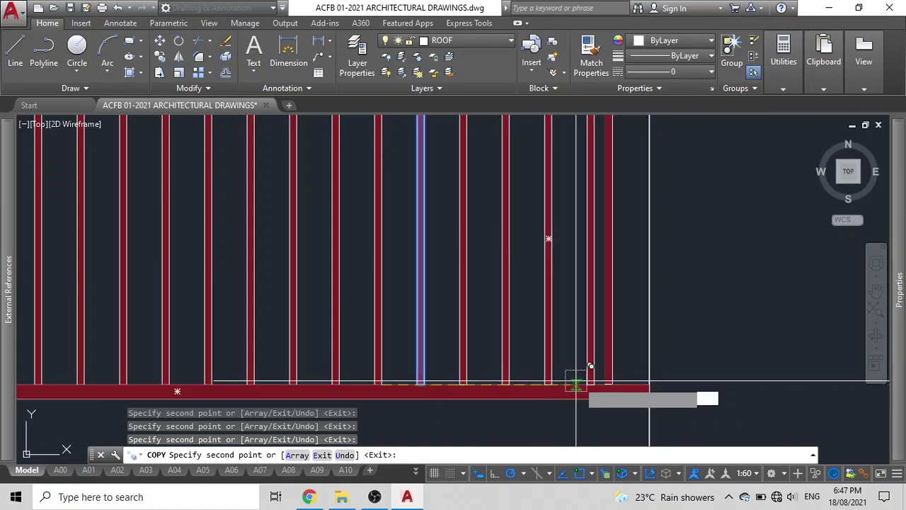
pyautogui.press('Escape')
# Regenerate the drawing display to refresh the extended railing
pyautogui.scroll(-2, 473, 367)
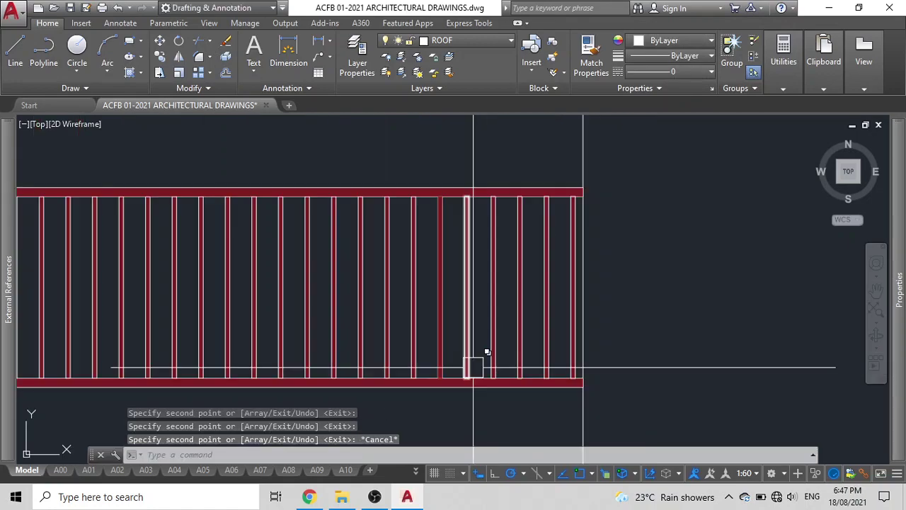
pyautogui.moveTo(444, 377); pyautogui.dragTo(502, 313, button='middle')
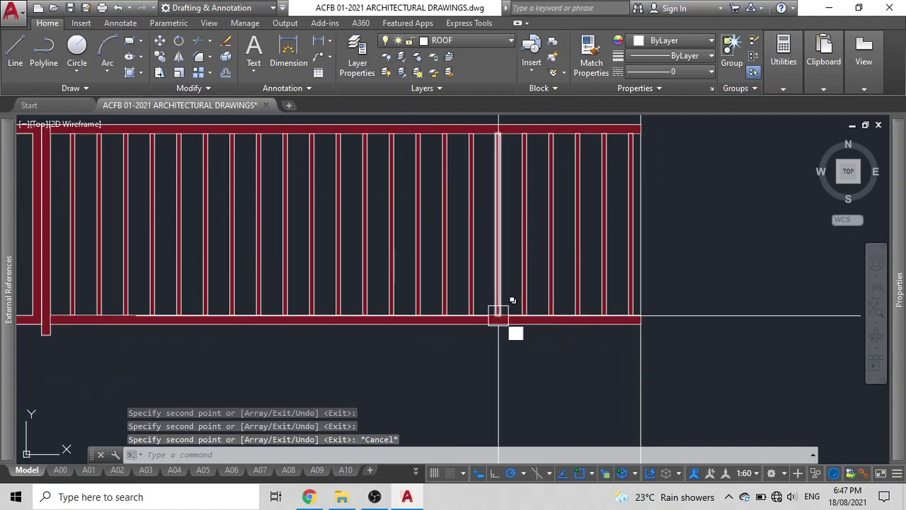
pyautogui.middleClick(499, 312)
pyautogui.middleClick(499, 313)
pyautogui.write('RE')
pyautogui.press('Return')
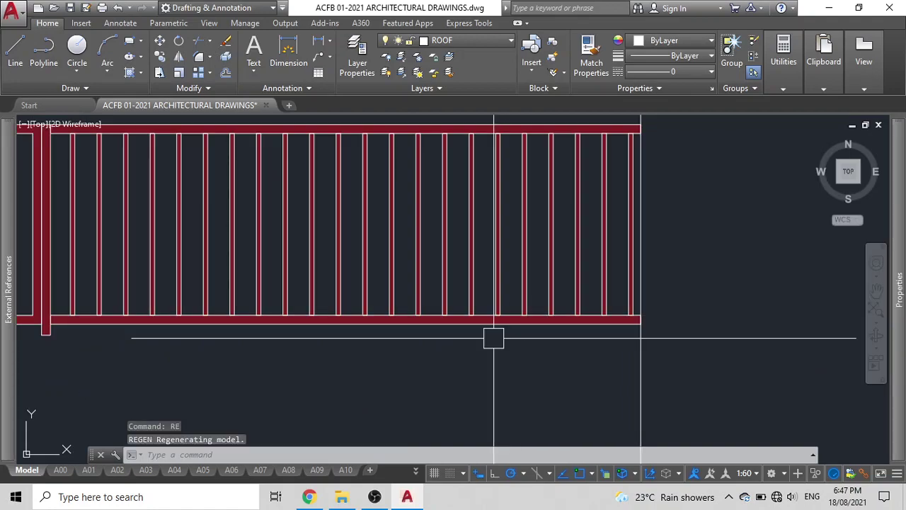
# Erase the vertical construction line, group the extended railing with the gate, and regenerate the display
pyautogui.scroll(-3, 507, 329)
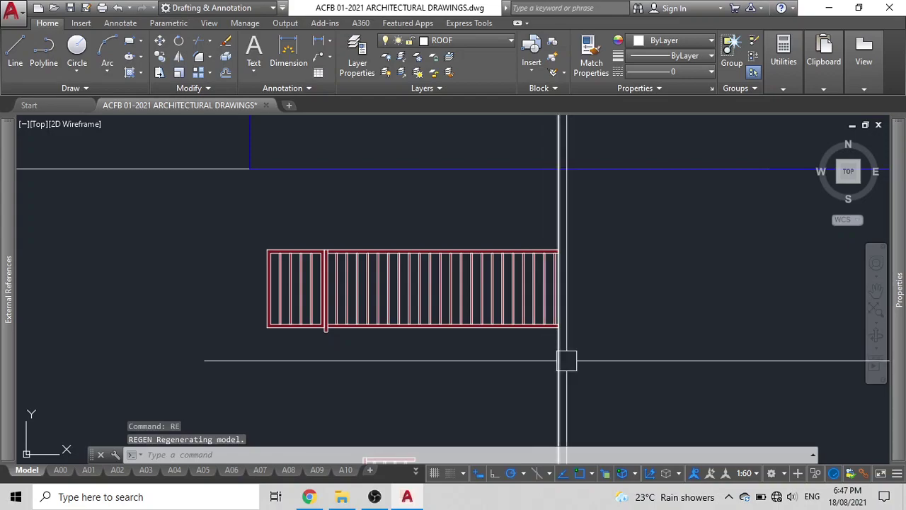
pyautogui.click(575, 354)
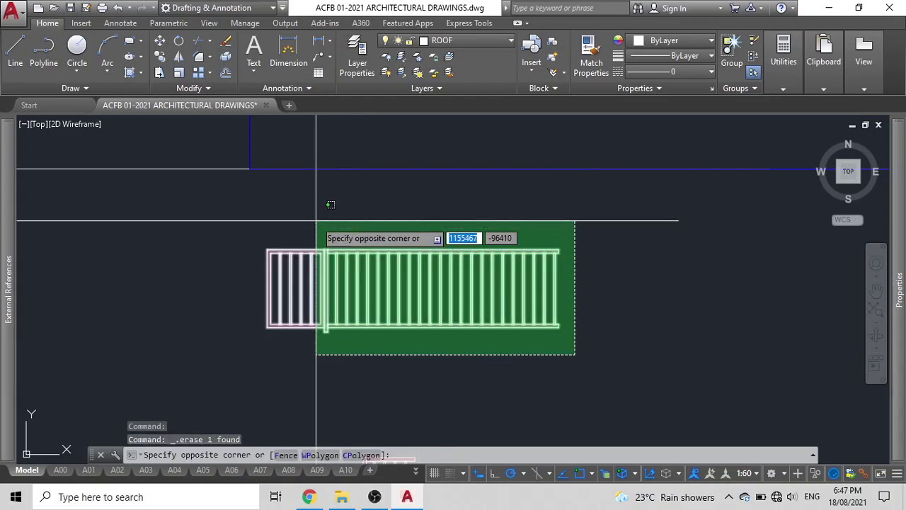
pyautogui.click(260, 232)
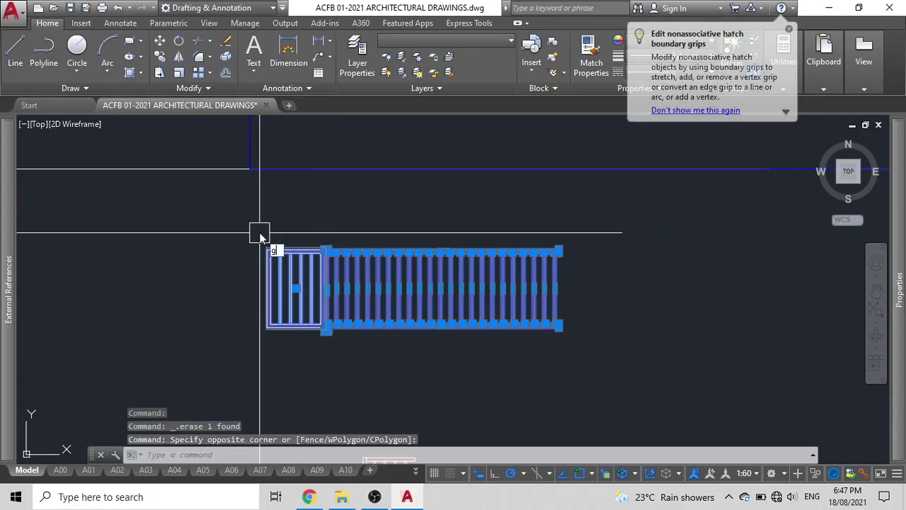
pyautogui.write('g')
pyautogui.press('Return')
pyautogui.click(296, 284)
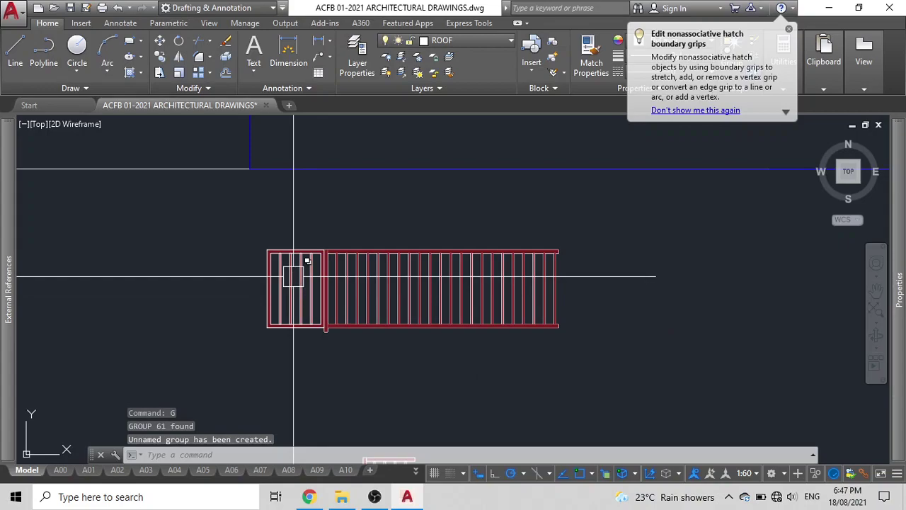
pyautogui.write('re')
pyautogui.press('Return')
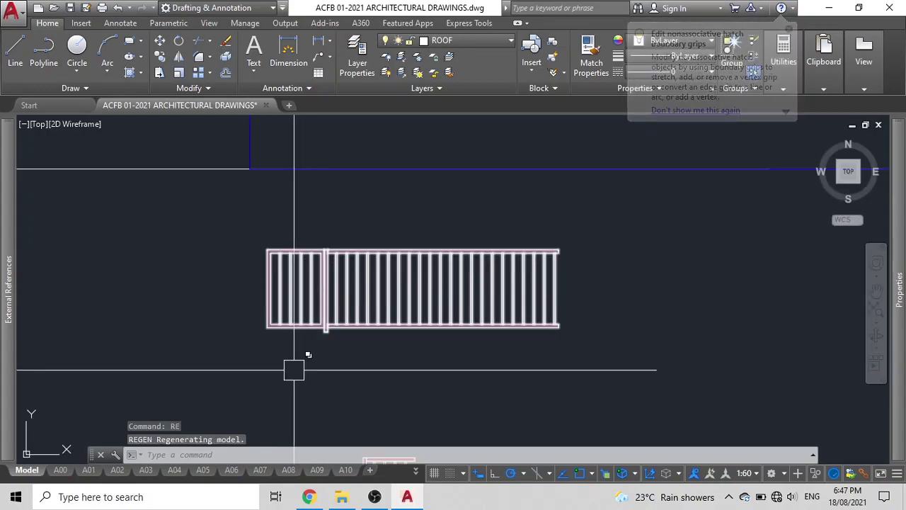
# Move the railing group by the base of its post onto the elevation's floor line, with the gate against the brick column's inner edge
pyautogui.click(412, 326)
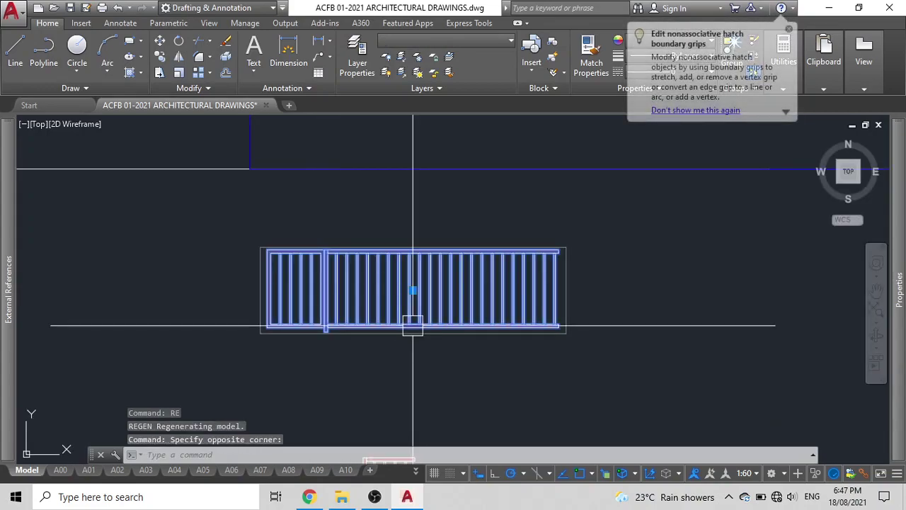
pyautogui.write('m')
pyautogui.press('Return')
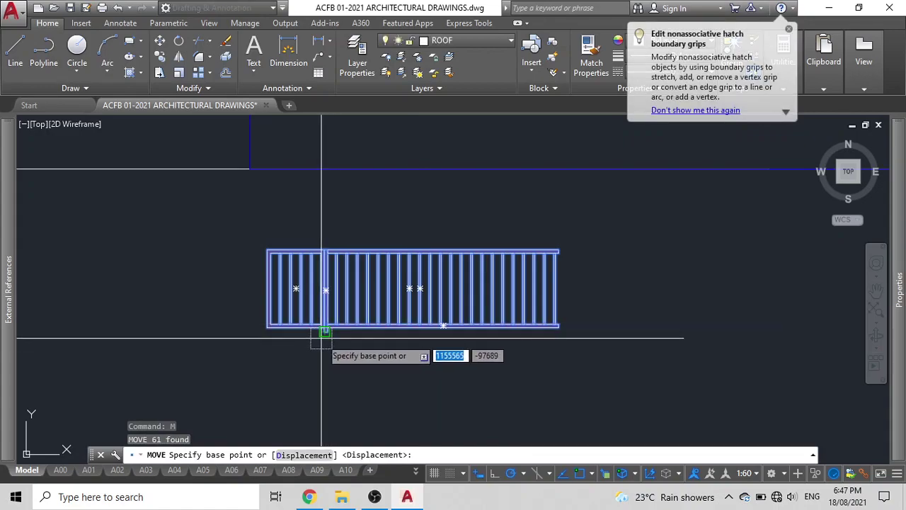
pyautogui.click(325, 331)
pyautogui.scroll(5, 333, 298)
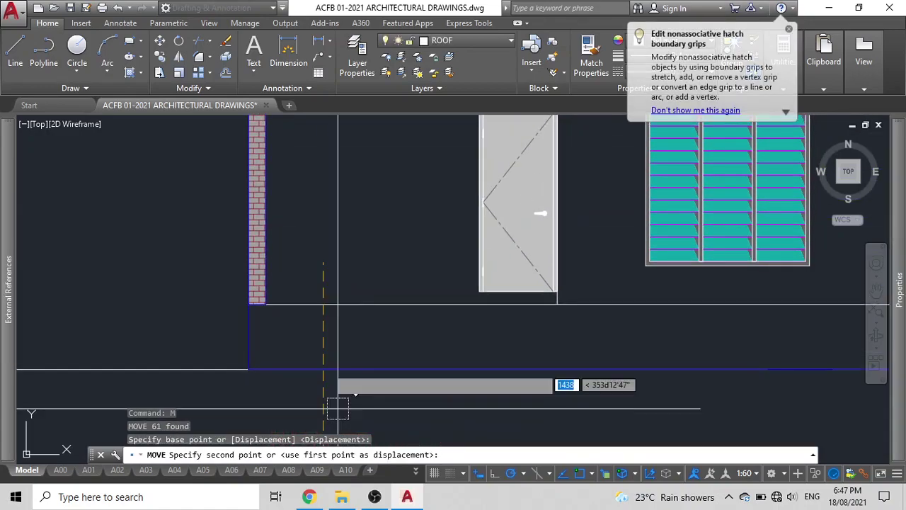
pyautogui.scroll(5, 347, 272)
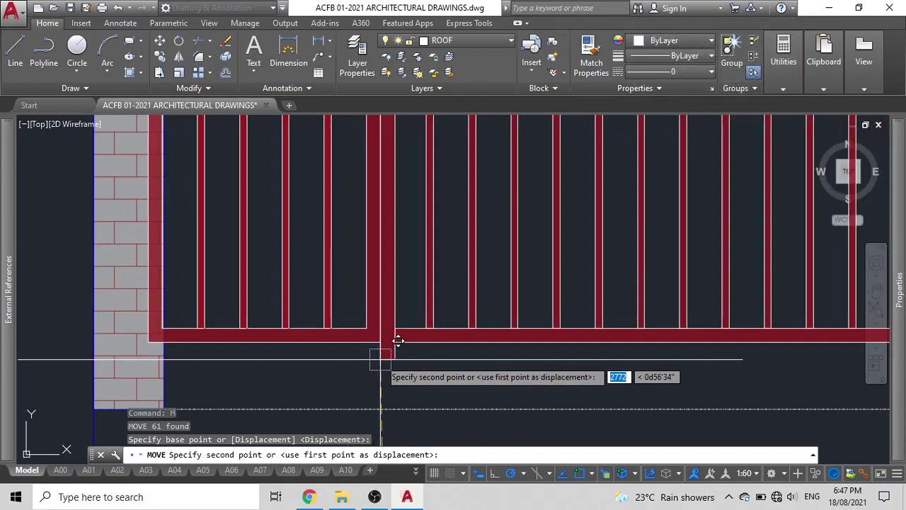
pyautogui.click(400, 394)
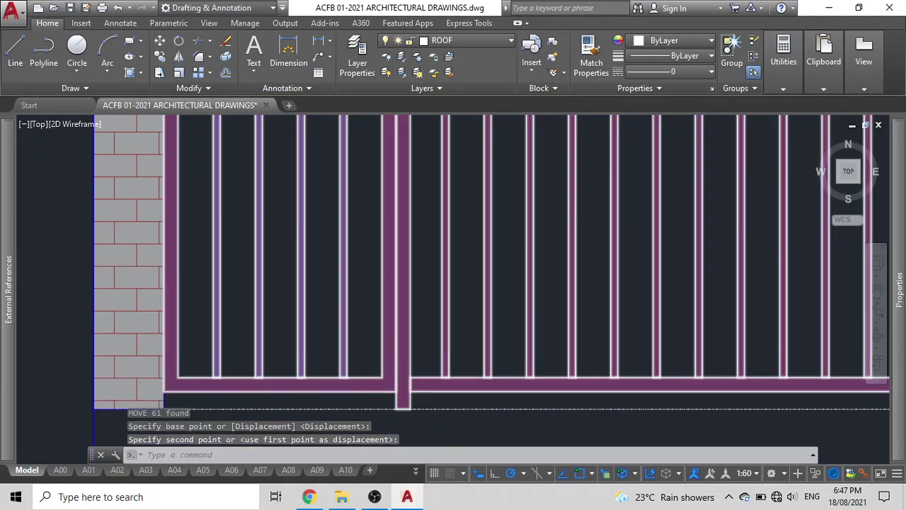
# Move the blue porch steps beneath the floor line, with the inner top corner of their side member at the brick column's inner edge
pyautogui.scroll(-3, 389, 322)
pyautogui.scroll(-4, 437, 315)
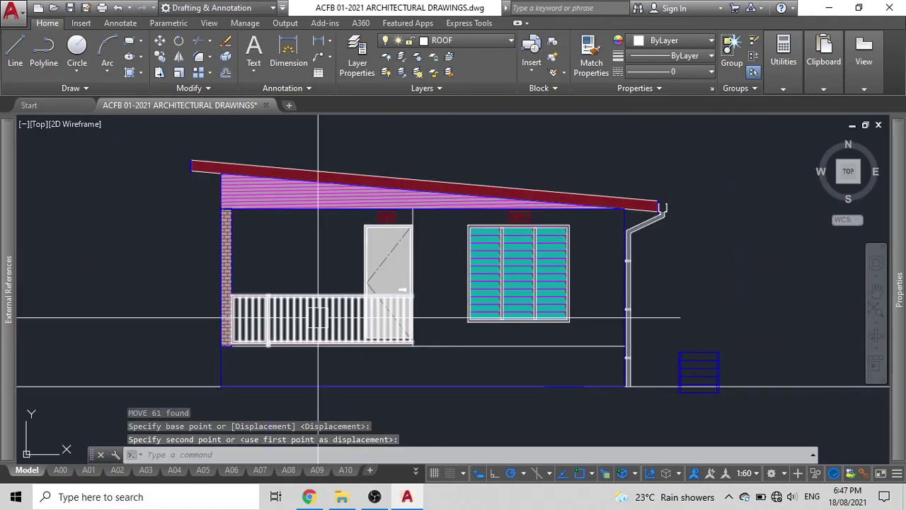
pyautogui.moveTo(375, 291); pyautogui.dragTo(346, 261, button='middle')
pyautogui.click(674, 321)
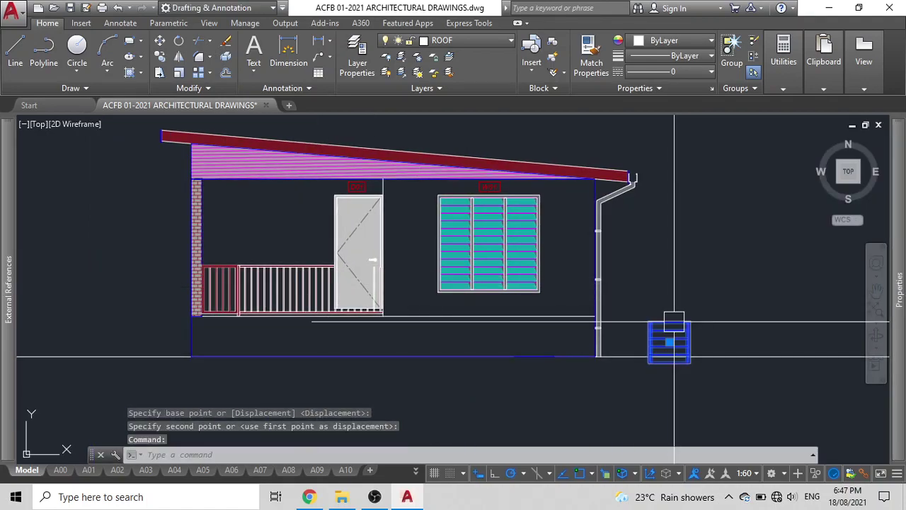
pyautogui.write('m')
pyautogui.press('Return')
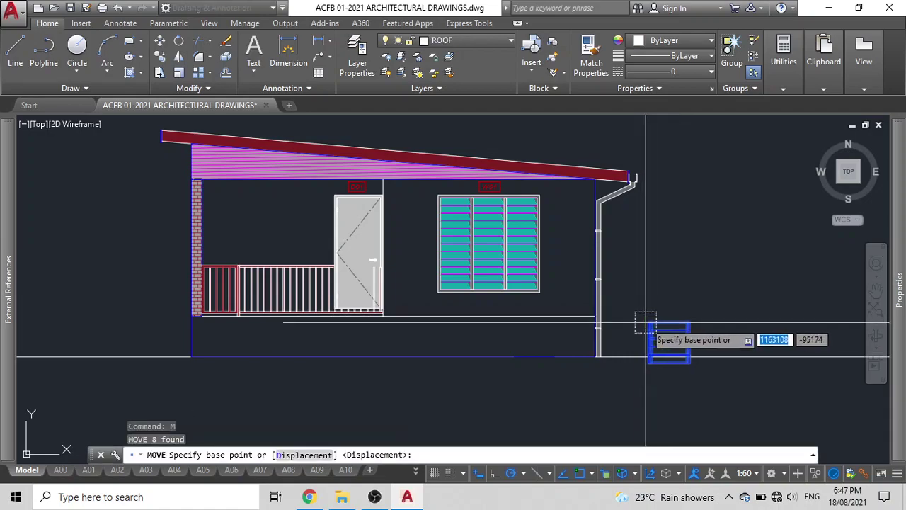
pyautogui.click(650, 323)
pyautogui.scroll(5, 233, 318)
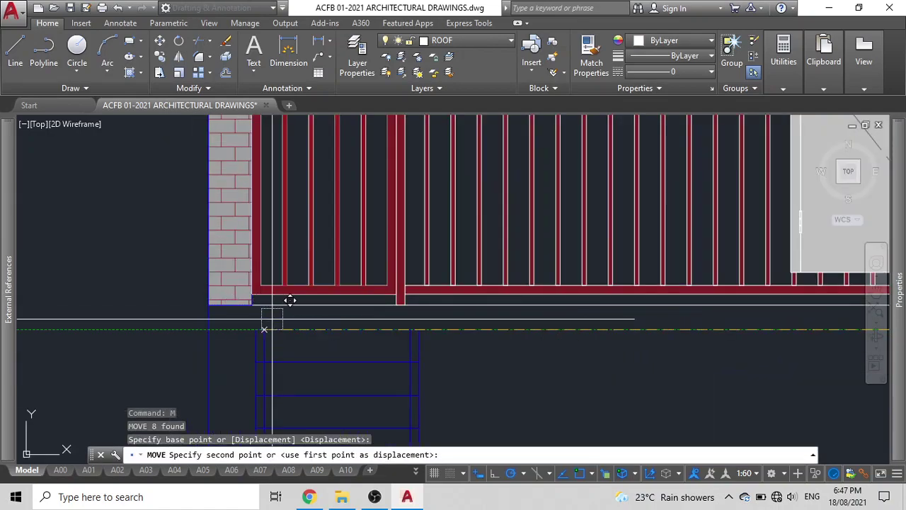
pyautogui.click(261, 306)
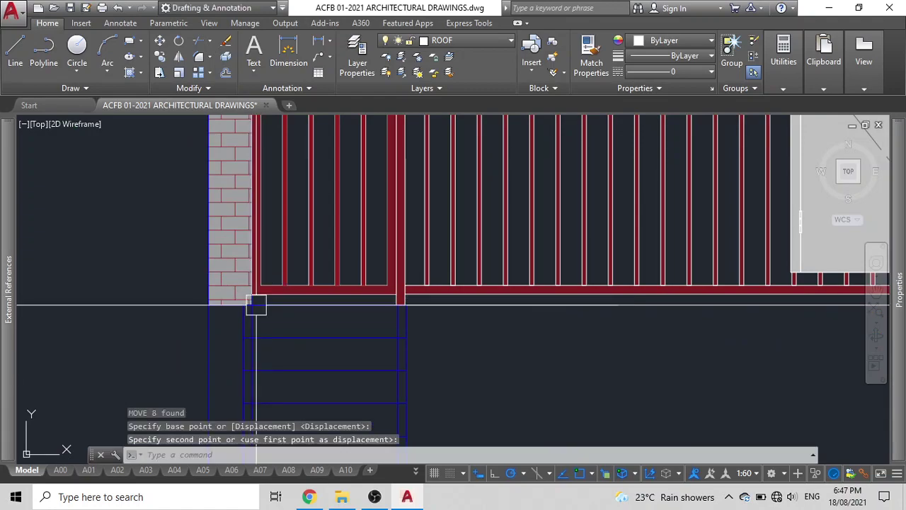
# Erase the leftover railing piece below the house elevation
pyautogui.scroll(2, 279, 321)
pyautogui.scroll(-4, 282, 322)
pyautogui.scroll(-6, 282, 322)
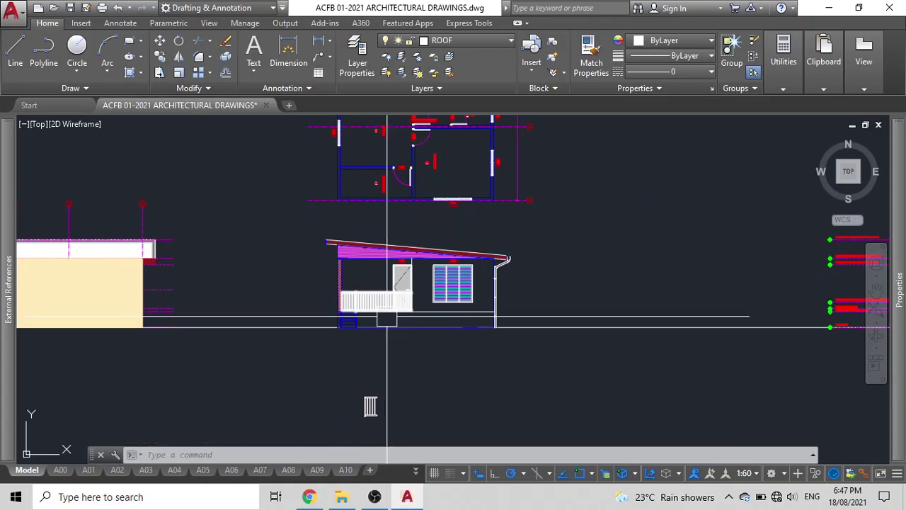
pyautogui.scroll(4, 371, 329)
pyautogui.scroll(-6, 322, 283)
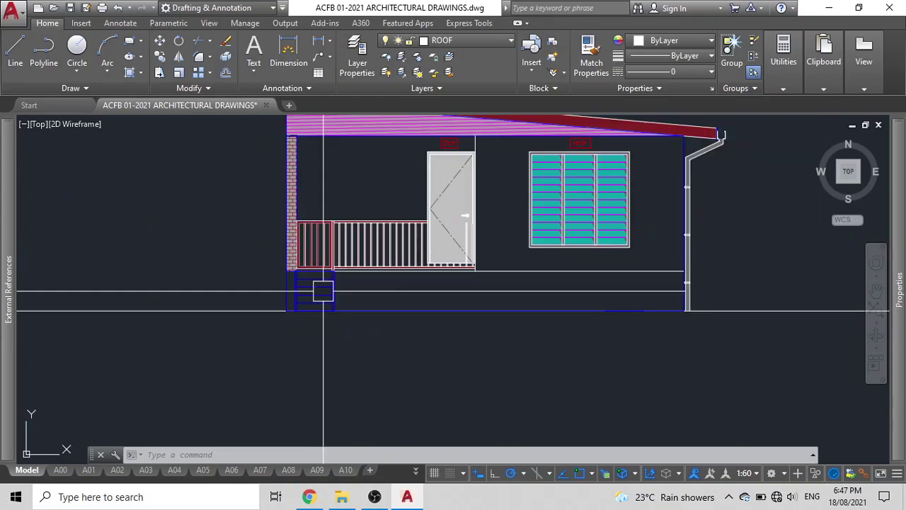
pyautogui.moveTo(585, 262); pyautogui.dragTo(464, 262, button='middle')
pyautogui.scroll(-3, 464, 262)
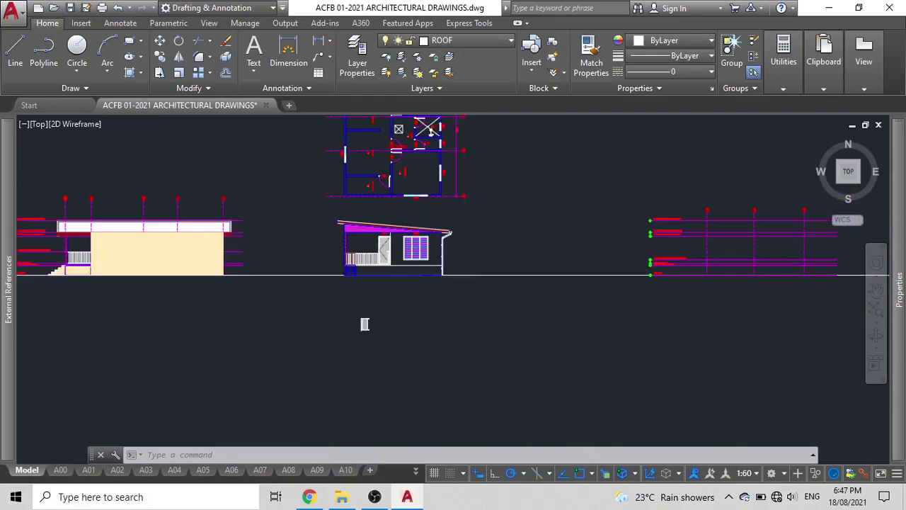
pyautogui.moveTo(407, 248); pyautogui.dragTo(369, 230, button='middle')
pyautogui.scroll(5, 296, 300)
pyautogui.moveTo(310, 305); pyautogui.dragTo(163, 219)
pyautogui.press('Delete')
pyautogui.scroll(-3, 170, 219)
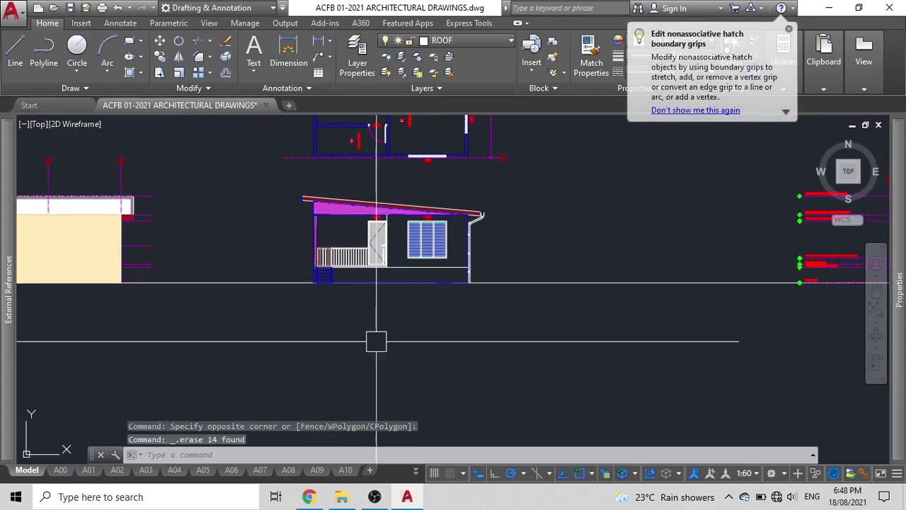
pyautogui.click(546, 345)
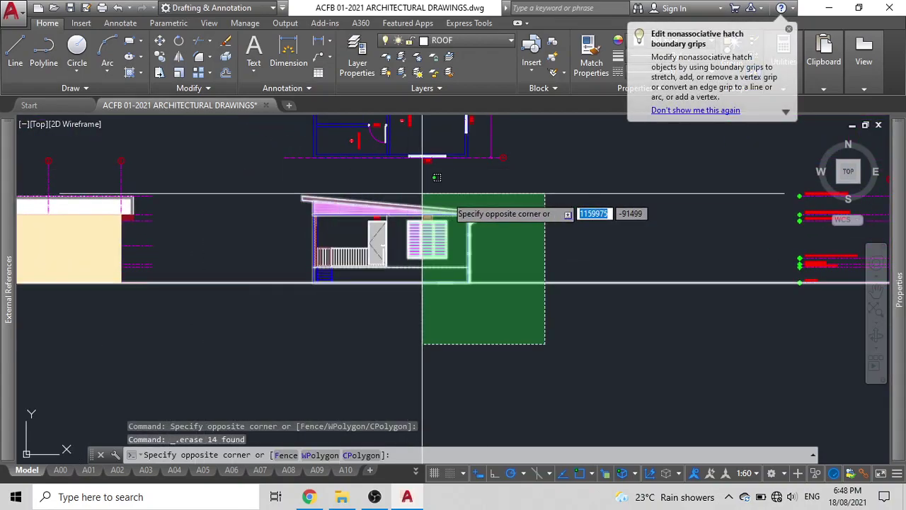
pyautogui.moveTo(429, 198); pyautogui.dragTo(283, 212, button='middle')
pyautogui.press('Escape')
# Erase the entire floor plan above the elevation, including its grid lines, labels and dimensions
pyautogui.scroll(-3, 340, 215)
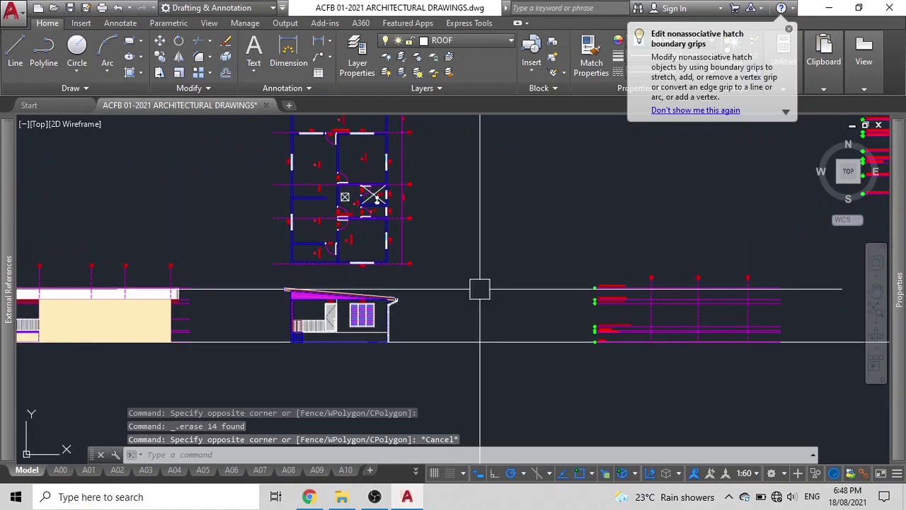
pyautogui.click(446, 266)
pyautogui.moveTo(267, 160); pyautogui.dragTo(288, 308, button='middle')
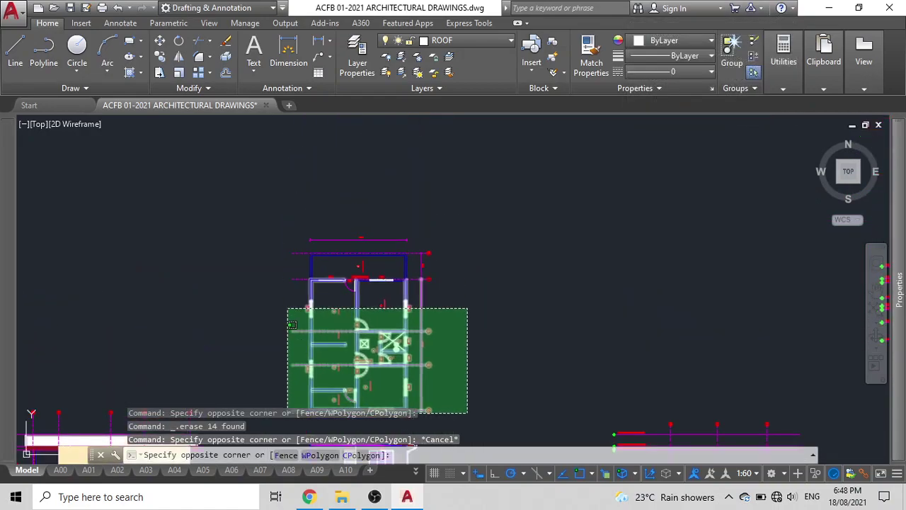
pyautogui.click(286, 212)
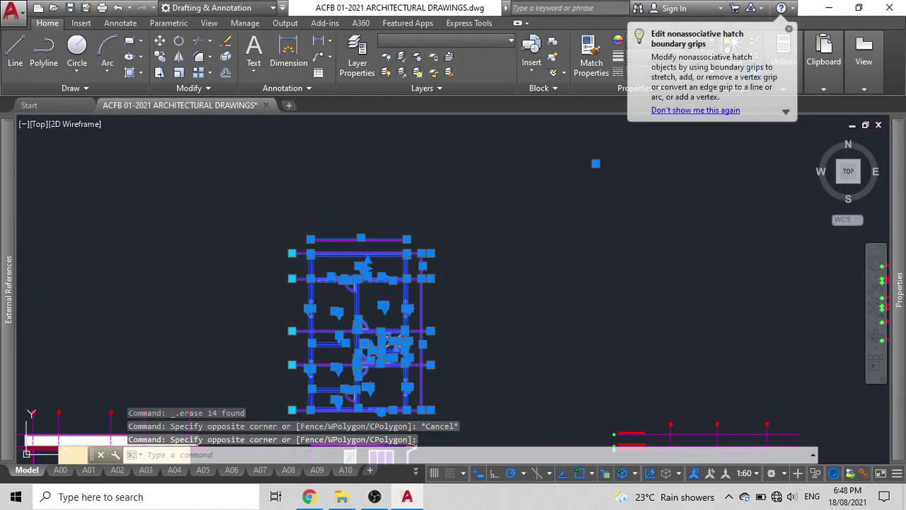
pyautogui.press('Delete')
pyautogui.moveTo(358, 230); pyautogui.dragTo(343, 117, button='middle')
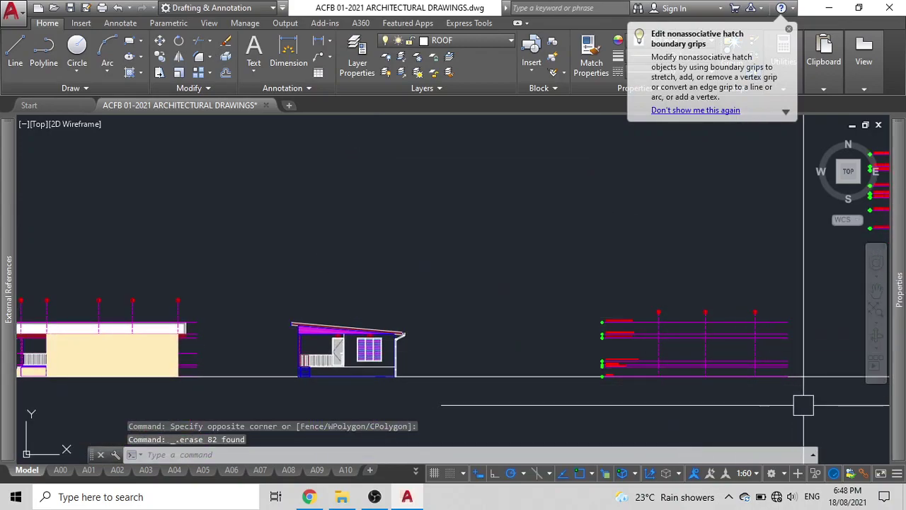
# Try to move the level markers and grid lines 40000 horizontally toward the house elevation, excluding the ground line, and undo the move
pyautogui.click(803, 382)
pyautogui.click(571, 281)
pyautogui.moveTo(535, 372); pyautogui.dragTo(538, 279, button='middle')
pyautogui.keyDown('shift'); pyautogui.click(520, 311); pyautogui.keyUp('shift')
pyautogui.keyDown('shift'); pyautogui.click(480, 210); pyautogui.keyUp('shift')
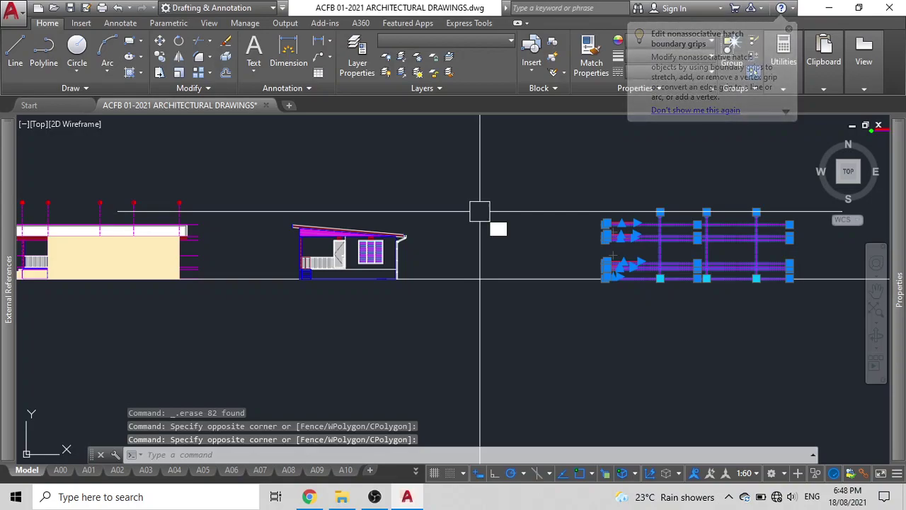
pyautogui.write('m')
pyautogui.press('Return')
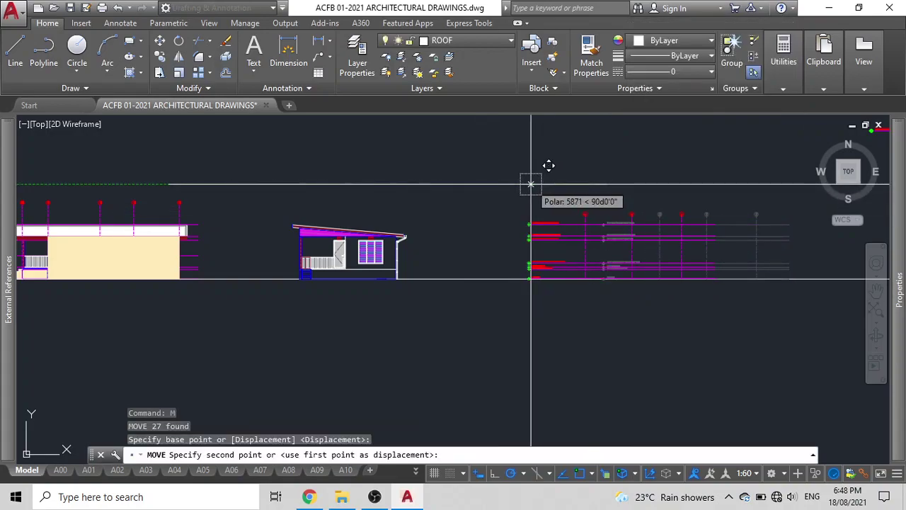
pyautogui.write('40000')
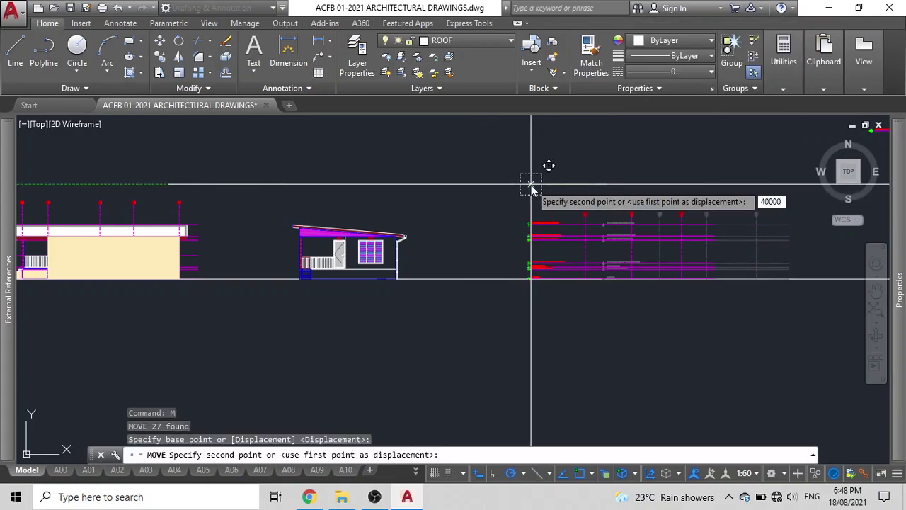
pyautogui.press('Return')
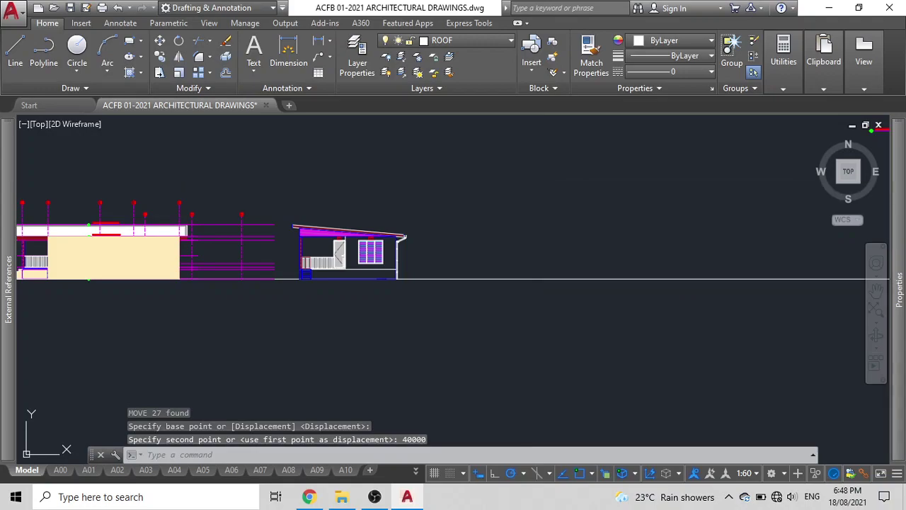
pyautogui.hotkey('ctrl', 'z')
# Move the level markers and grid lines 28000 horizontally onto the house elevation, leaving the long ground line in place
pyautogui.click(809, 315)
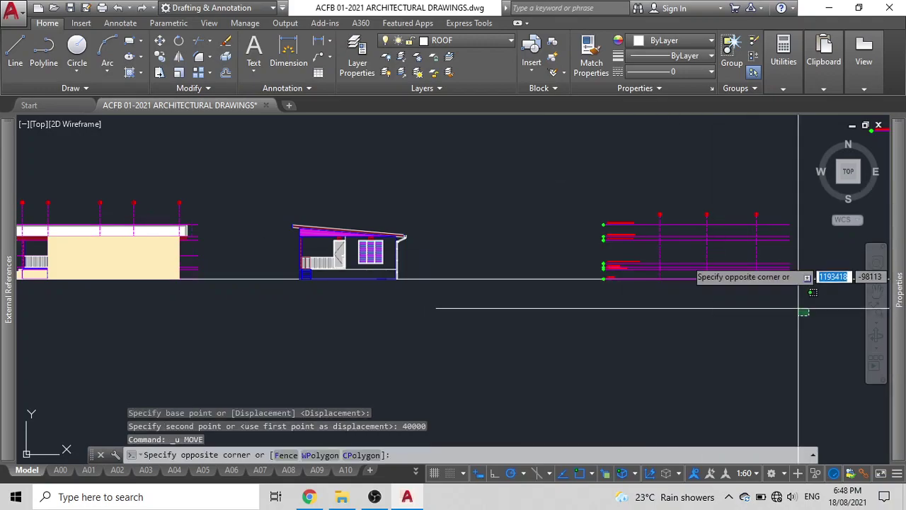
pyautogui.click(575, 190)
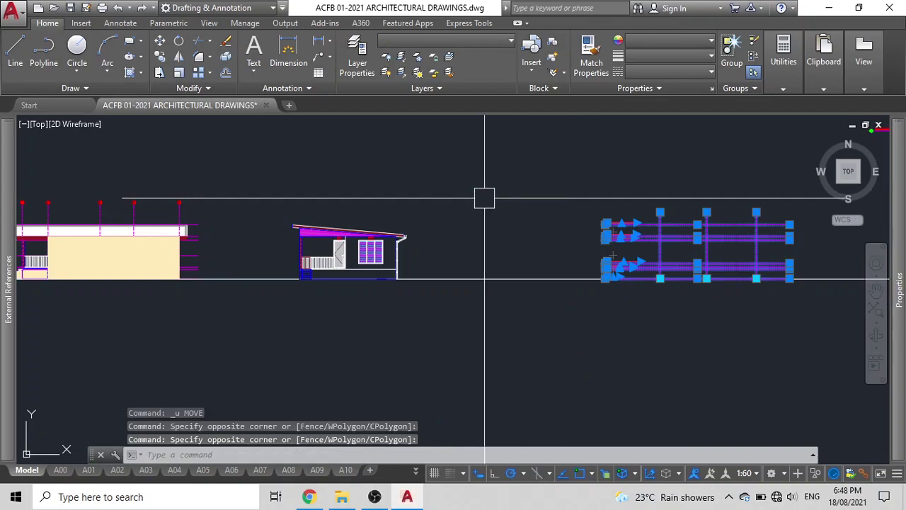
pyautogui.write('m')
pyautogui.press('Return')
pyautogui.click(606, 166)
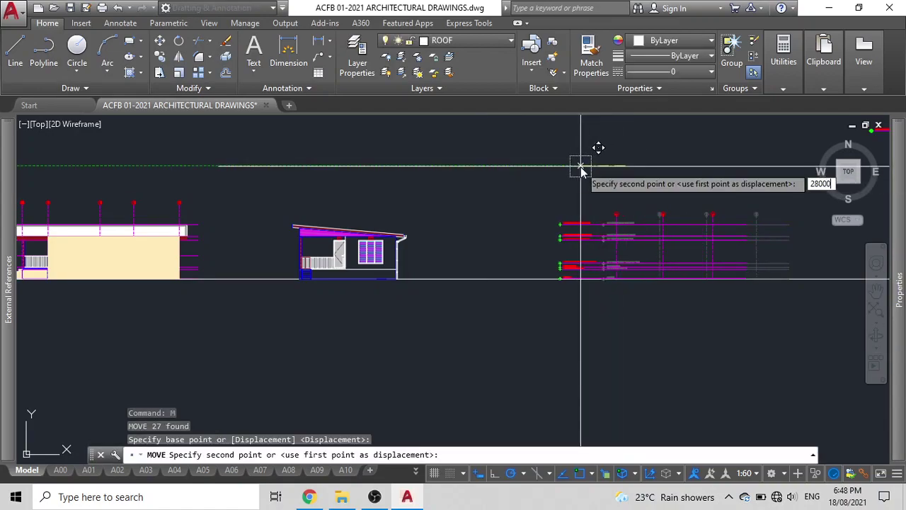
pyautogui.press('Return')
pyautogui.scroll(4, 340, 245)
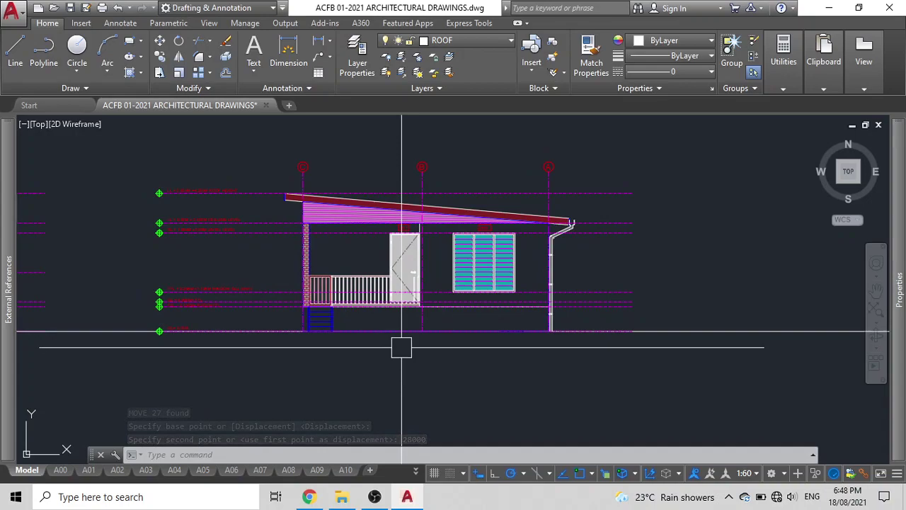
pyautogui.scroll(-5, 328, 308)
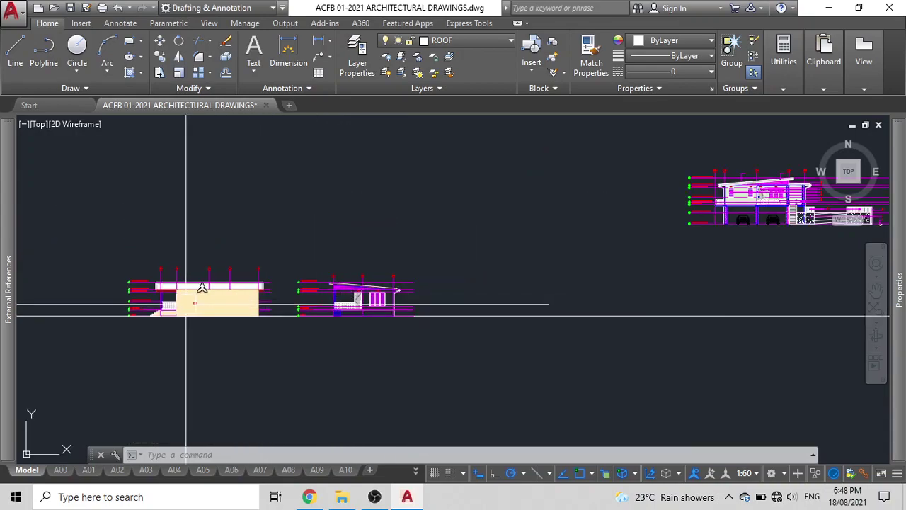
pyautogui.scroll(2, 187, 305)
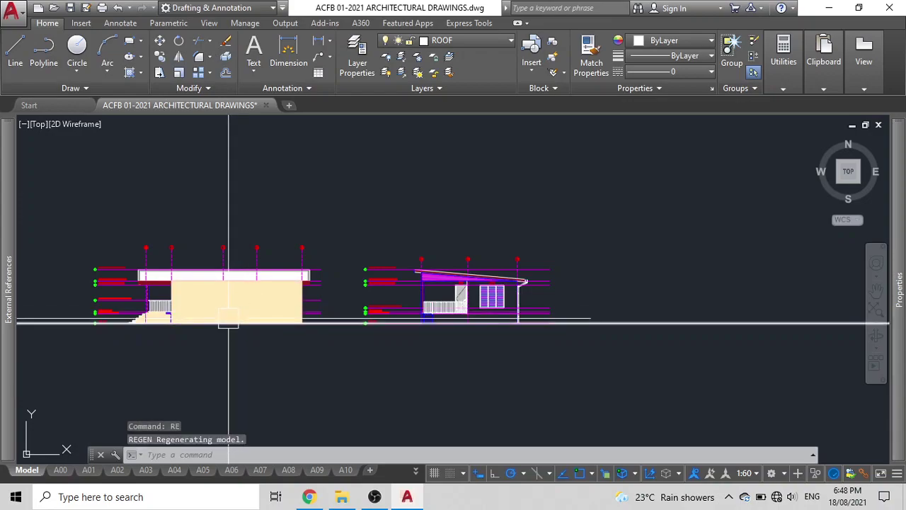
pyautogui.scroll(6, 242, 310)
pyautogui.click(260, 340)
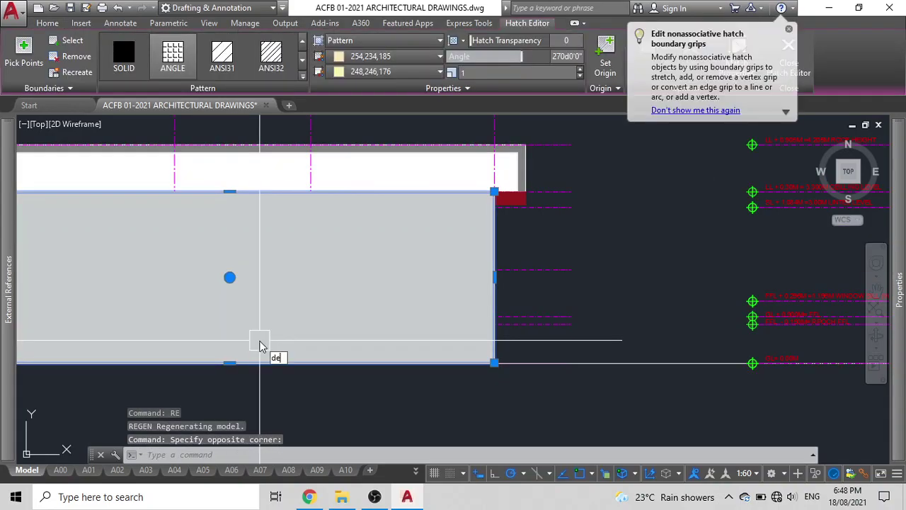
pyautogui.write('dr')
pyautogui.press('Return')
pyautogui.press('Escape')
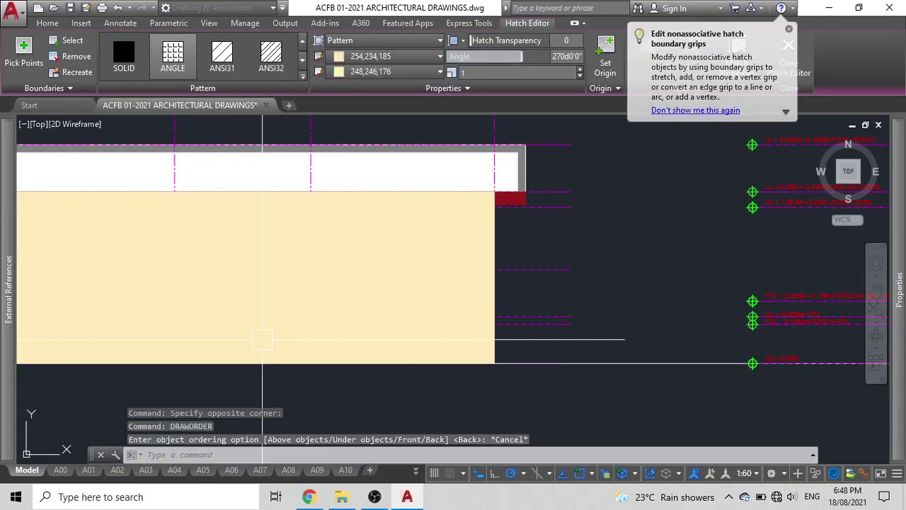
pyautogui.write('dr')
pyautogui.press('Return')
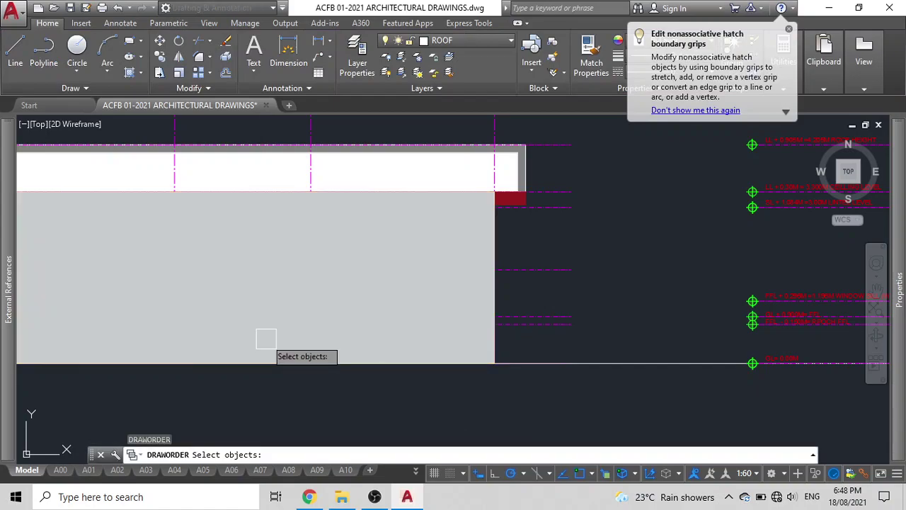
pyautogui.click(336, 335)
pyautogui.press('Return')
pyautogui.write('b')
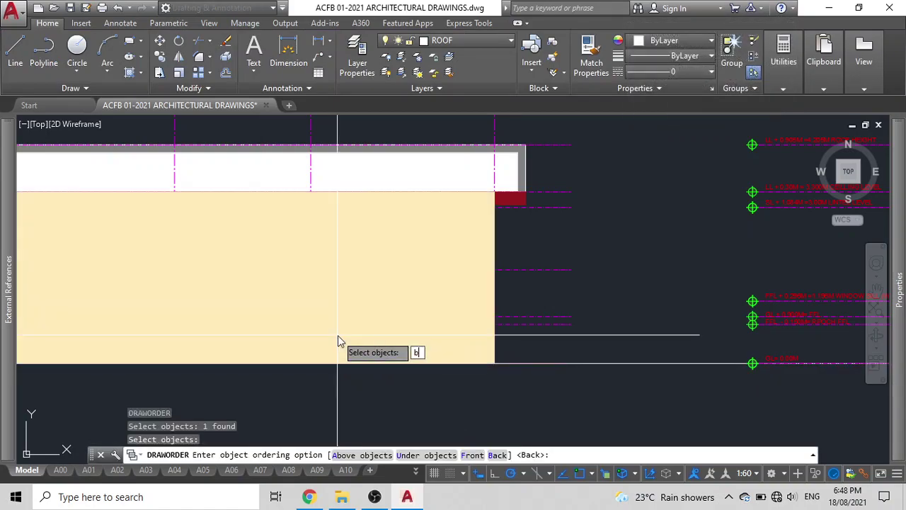
pyautogui.press('Escape')
# Send the cream wall hatch of the side elevation to the back of the draw order
pyautogui.click(340, 340)
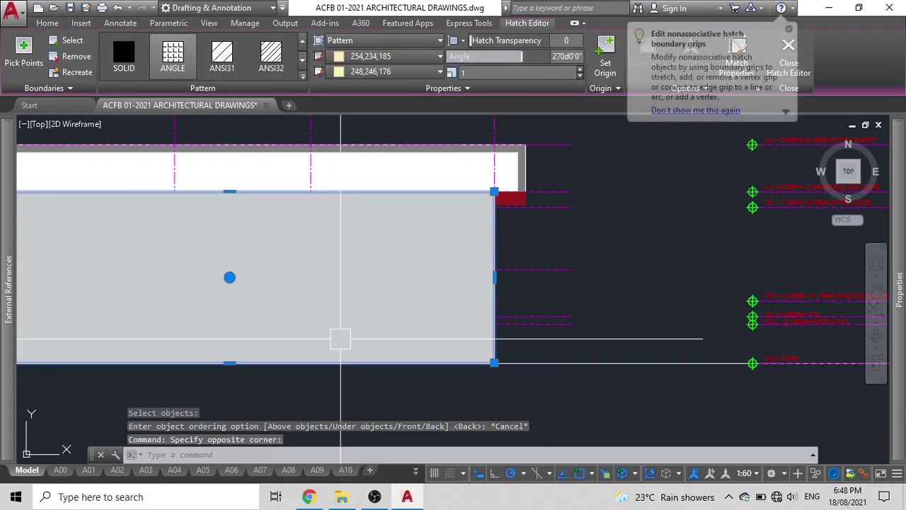
pyautogui.press('Return')
pyautogui.click(376, 413)
pyautogui.scroll(-8, 354, 347)
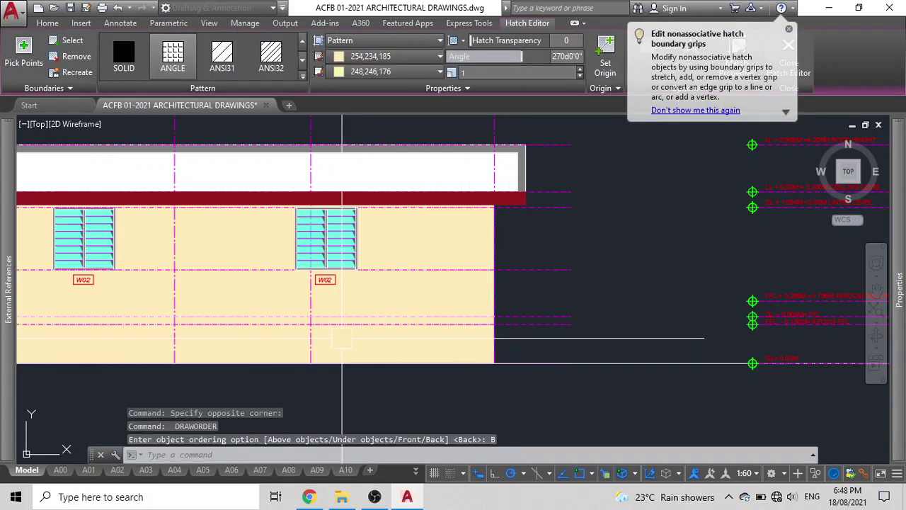
pyautogui.moveTo(503, 352); pyautogui.dragTo(481, 342, button='middle')
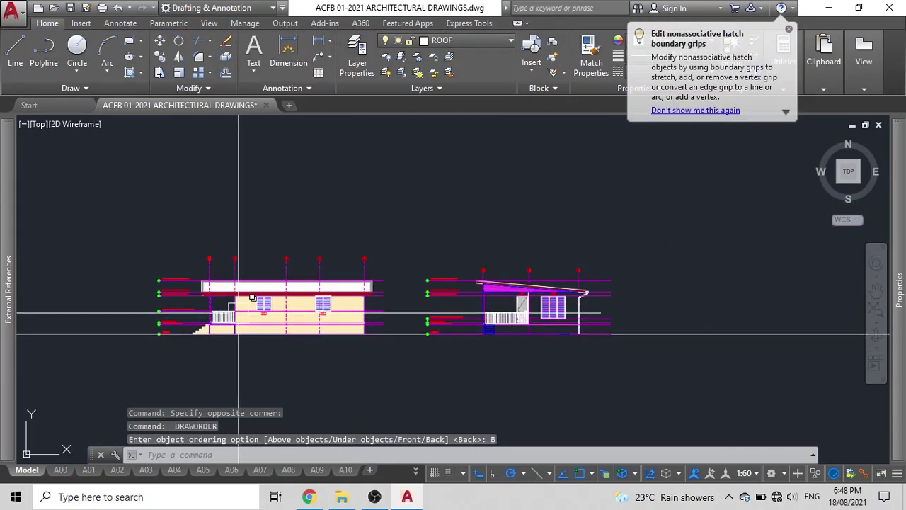
pyautogui.scroll(4, 306, 322)
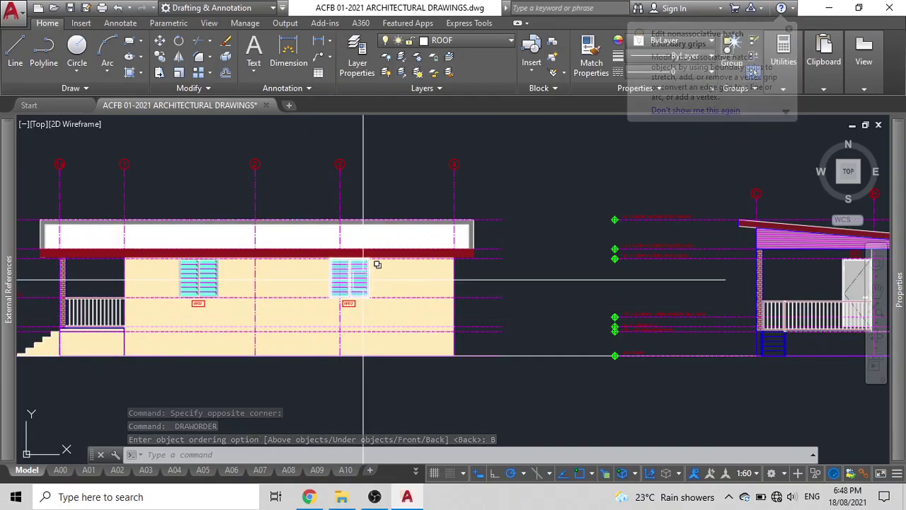
pyautogui.moveTo(486, 309); pyautogui.dragTo(252, 282, button='middle')
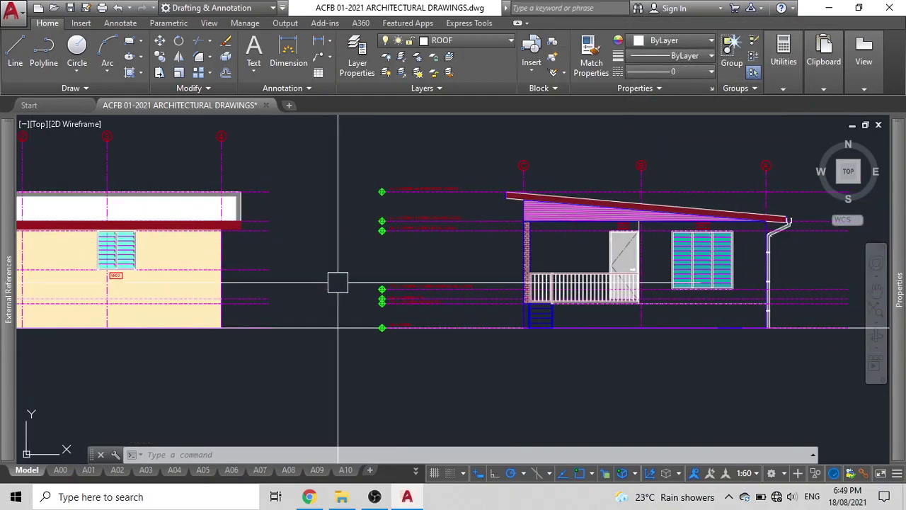
pyautogui.scroll(-3, 252, 282)
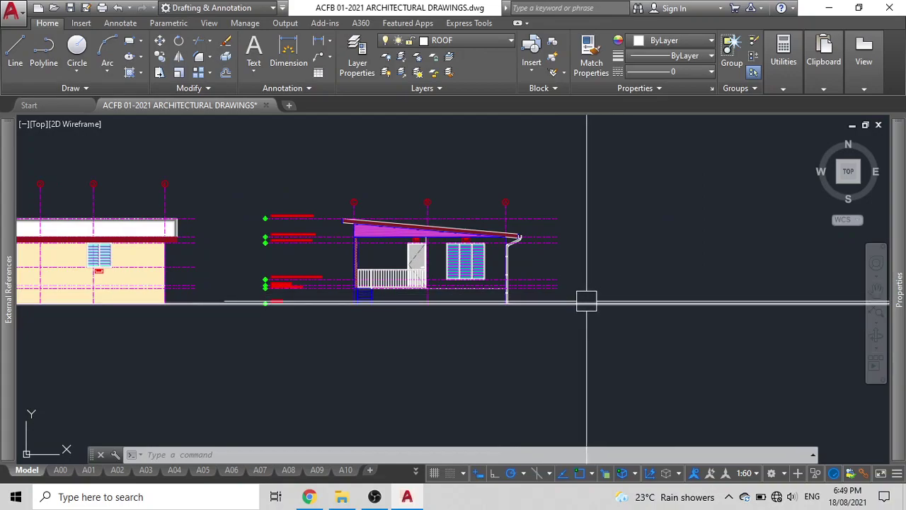
pyautogui.scroll(1, 561, 306)
pyautogui.scroll(-1, 441, 324)
pyautogui.press('Escape')
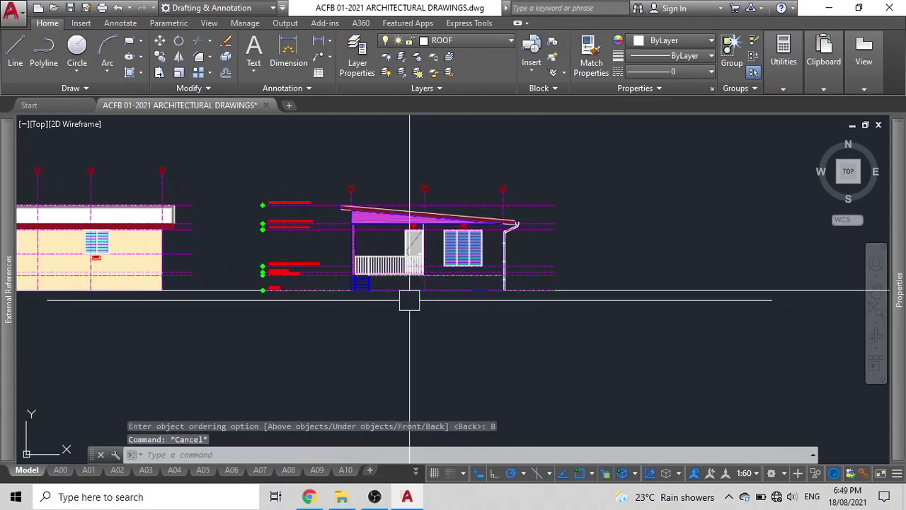
# Examine the floor plan and the side elevation with the porch, door and window across the model space
pyautogui.scroll(-6, 505, 247)
pyautogui.scroll(2, 505, 240)
pyautogui.scroll(-2, 505, 241)
pyautogui.moveTo(504, 241); pyautogui.dragTo(448, 114, button='middle')
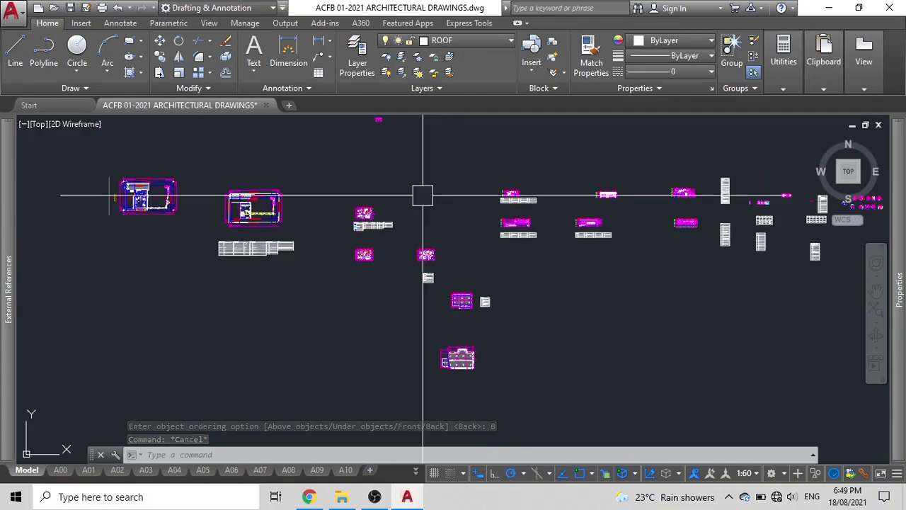
pyautogui.scroll(10, 369, 219)
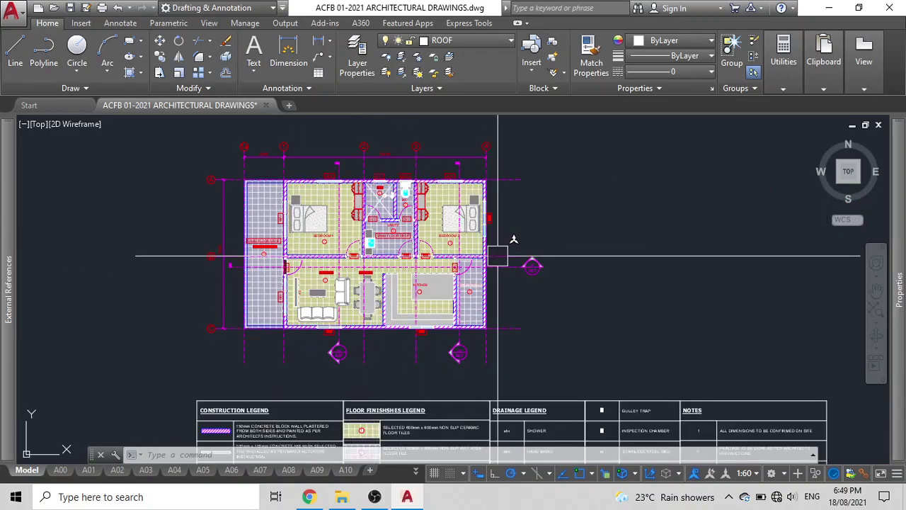
pyautogui.scroll(-4, 496, 247)
pyautogui.moveTo(495, 248); pyautogui.dragTo(383, 293, button='middle')
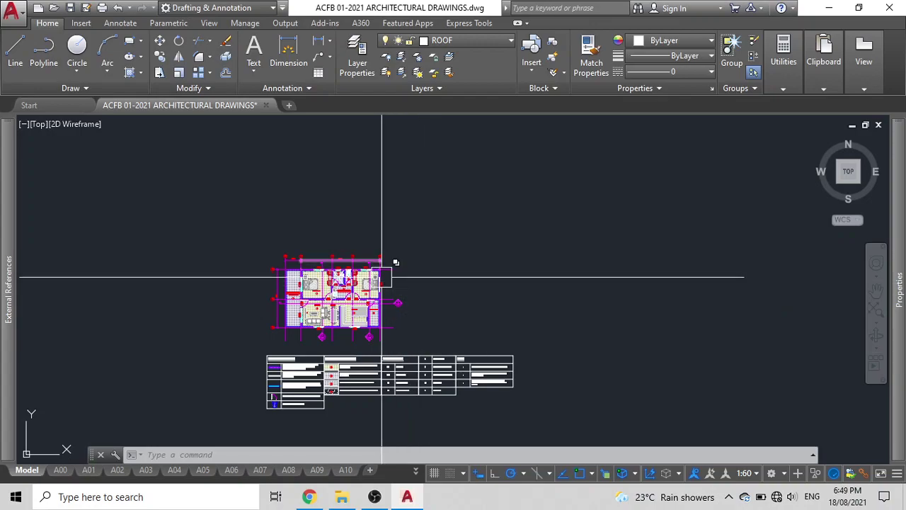
pyautogui.scroll(8, 276, 271)
pyautogui.scroll(-6, 337, 240)
pyautogui.scroll(-4, 337, 240)
pyautogui.moveTo(340, 239); pyautogui.dragTo(364, 352, button='middle')
pyautogui.scroll(-3, 586, 300)
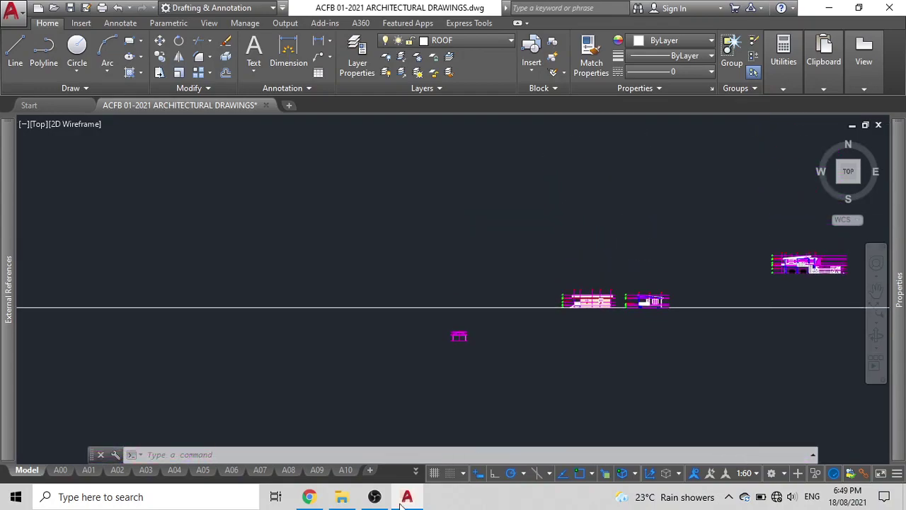
pyautogui.scroll(8, 586, 300)
pyautogui.scroll(4, 467, 384)
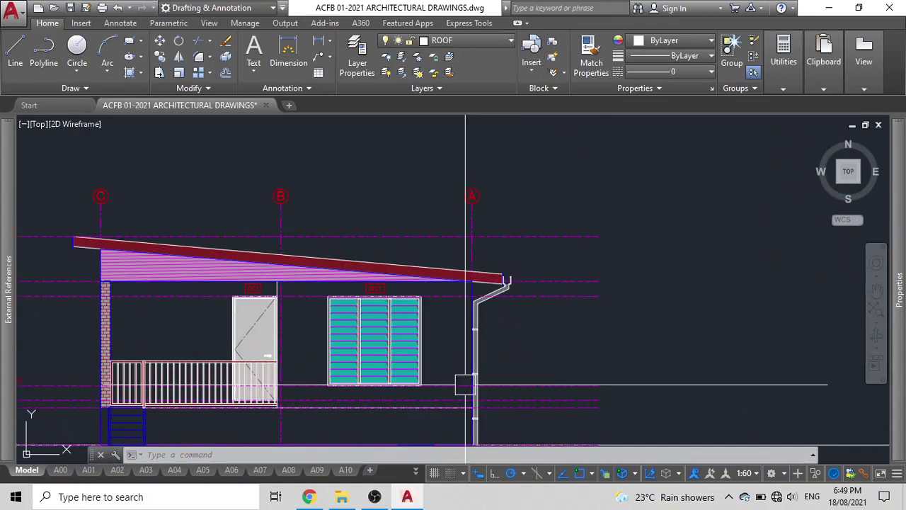
pyautogui.scroll(-3, 437, 353)
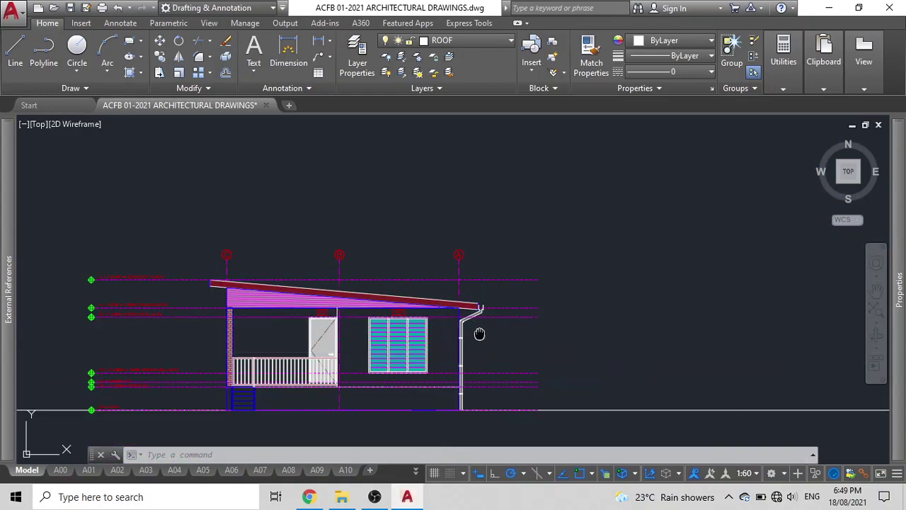
pyautogui.moveTo(466, 305); pyautogui.dragTo(503, 247, button='middle')
pyautogui.scroll(-2, 468, 253)
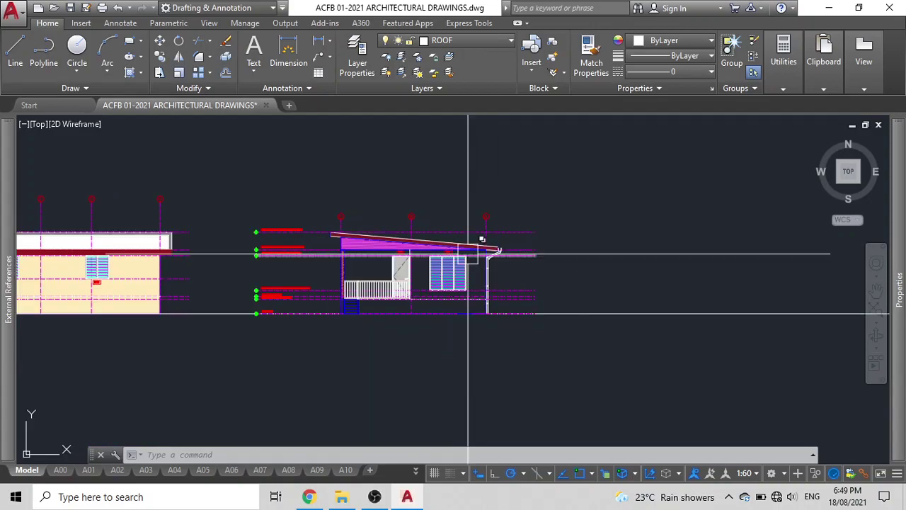
# Erase the long continuous ground line running beneath both house elevations
pyautogui.scroll(-5, 468, 252)
pyautogui.moveTo(411, 269); pyautogui.dragTo(411, 218, button='middle')
pyautogui.scroll(6, 486, 260)
pyautogui.click(521, 272)
pyautogui.press('Delete')
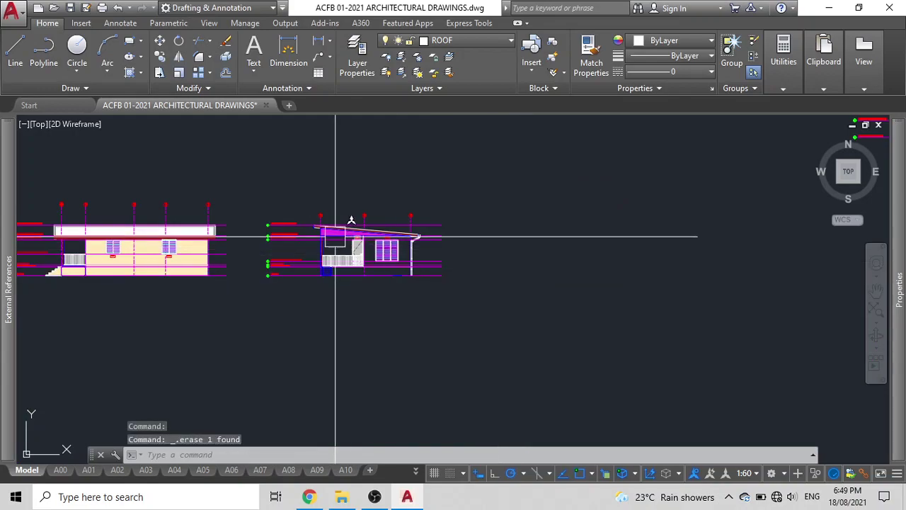
pyautogui.scroll(8, 336, 238)
pyautogui.click(367, 215)
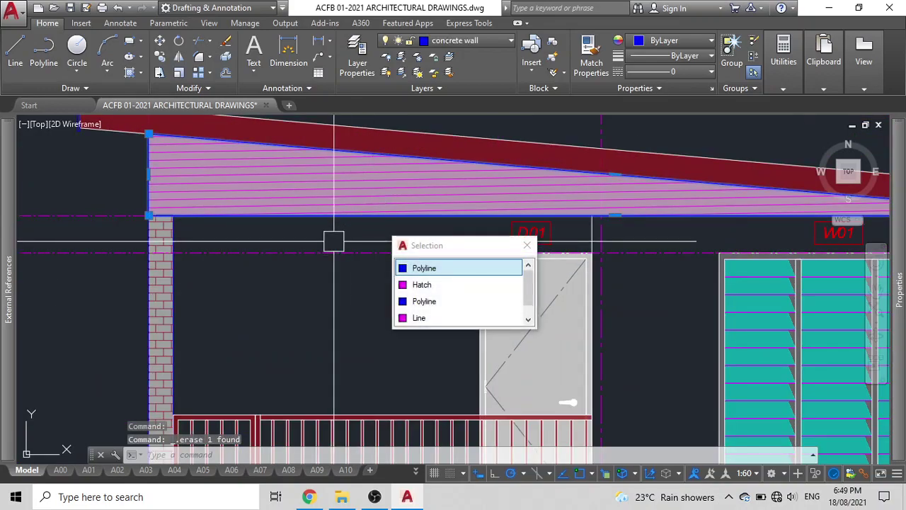
pyautogui.press('Return')
pyautogui.scroll(-5, 203, 257)
pyautogui.moveTo(400, 299); pyautogui.dragTo(209, 164, button='middle')
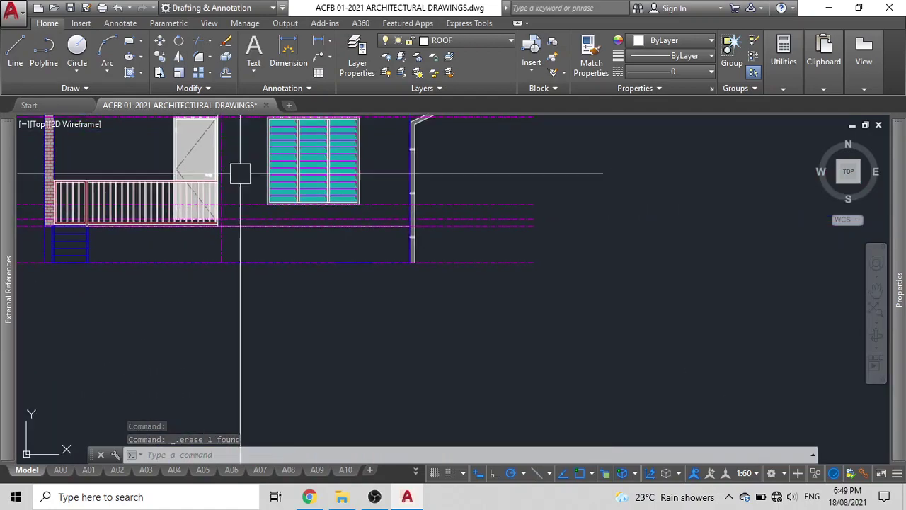
# Copy the rectangular concrete wall outline of the sloped-roof elevation 15000 horizontally into the empty space beside it
pyautogui.scroll(2, 353, 272)
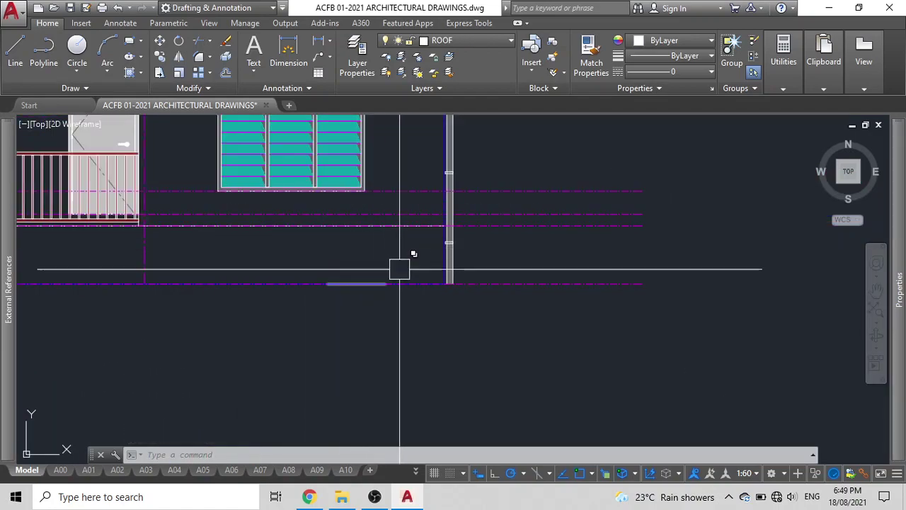
pyautogui.scroll(4, 429, 259)
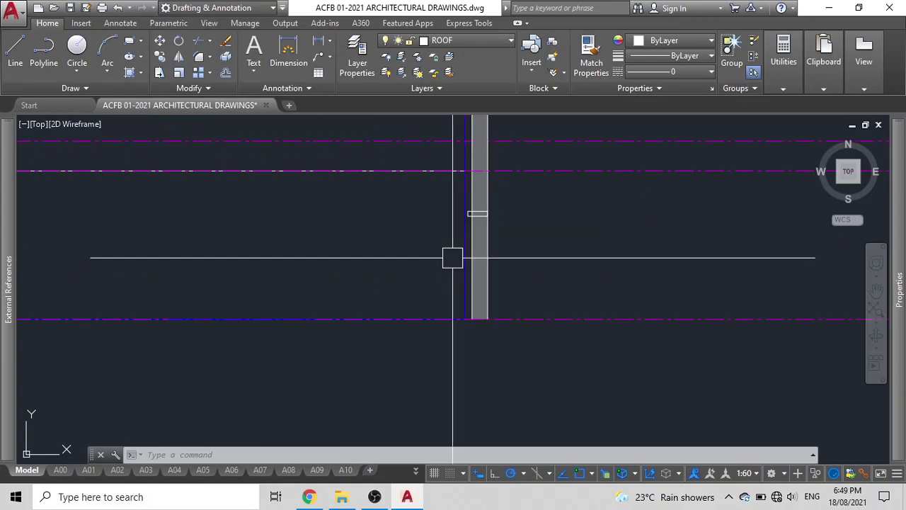
pyautogui.click(472, 242)
pyautogui.press('Return')
pyautogui.scroll(-5, 387, 262)
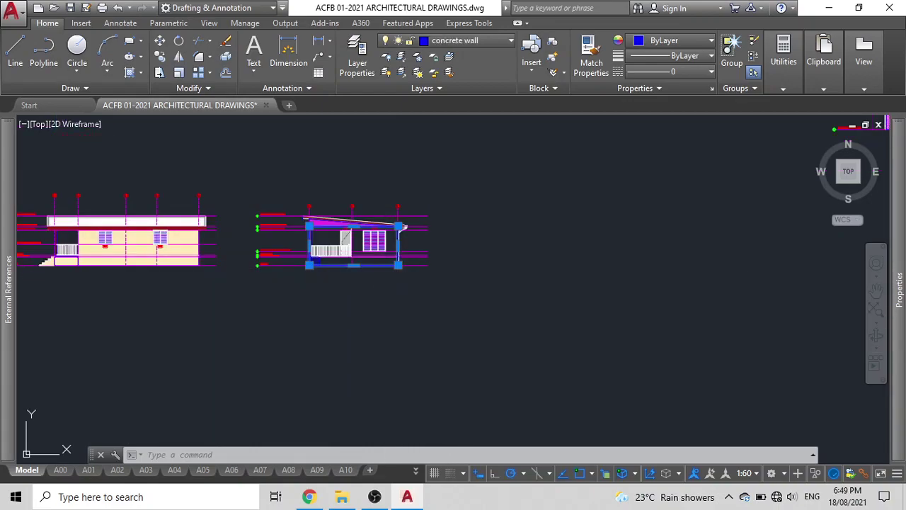
pyautogui.write('co')
pyautogui.press('Return')
pyautogui.click(343, 293)
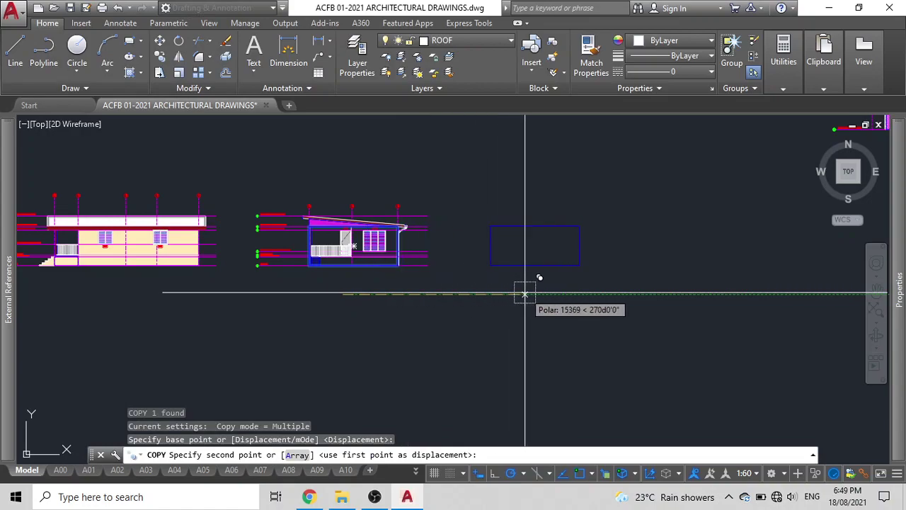
pyautogui.write('15000')
pyautogui.press('Return')
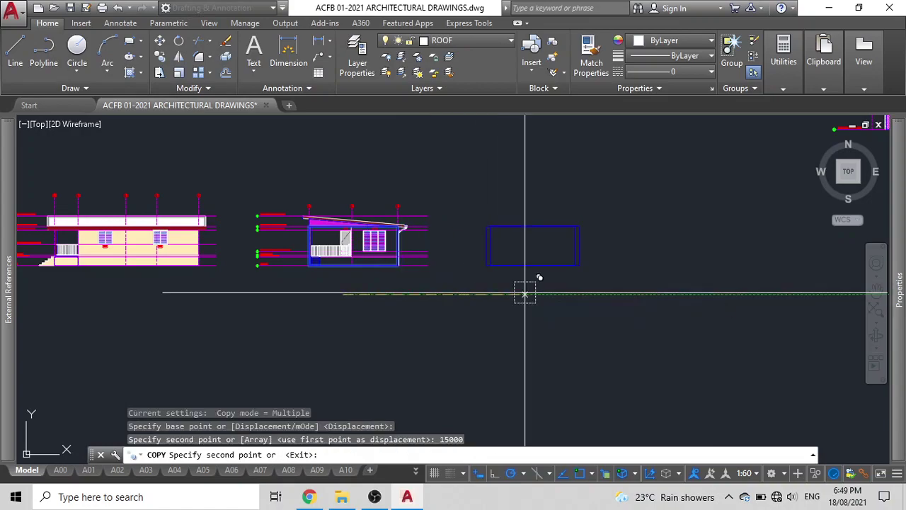
pyautogui.press('Escape')
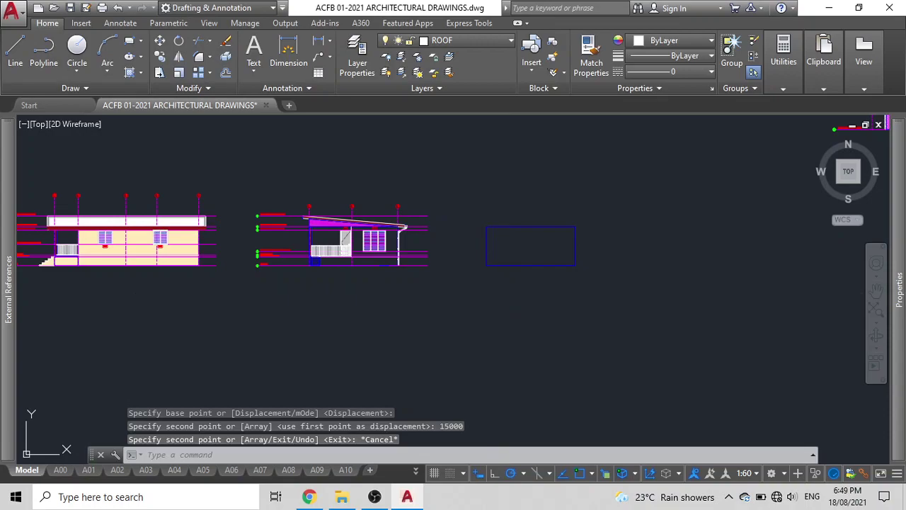
# Hatch the copied wall outline with properties inherited from the cream wall hatch of the long elevation
pyautogui.write('h')
pyautogui.press('Return')
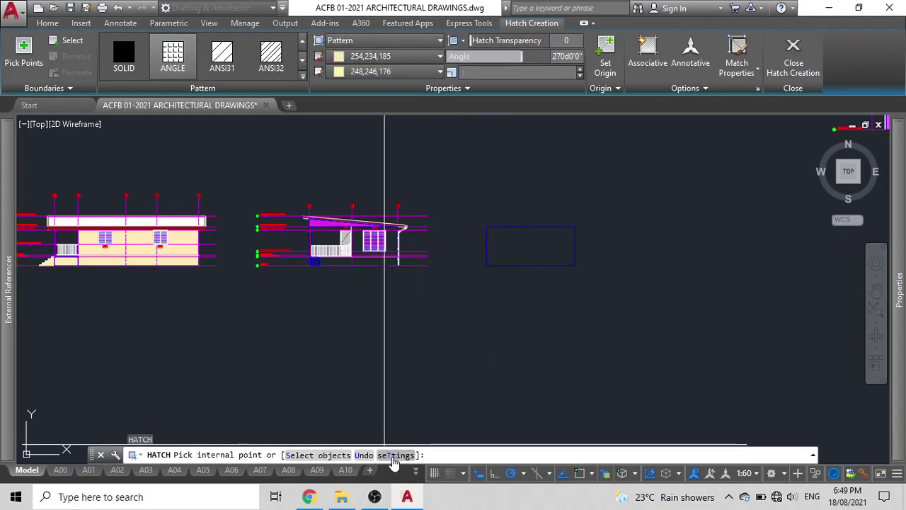
pyautogui.click(394, 455)
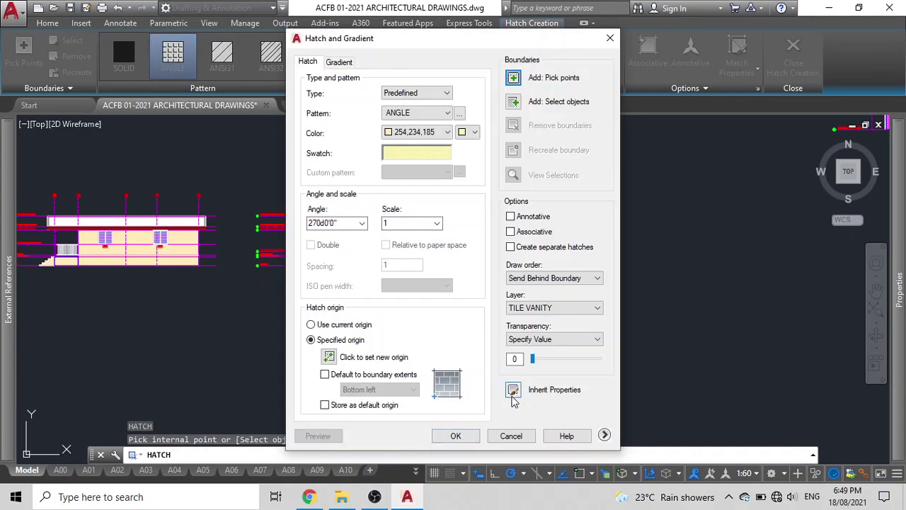
pyautogui.click(514, 396)
pyautogui.moveTo(8, 191)
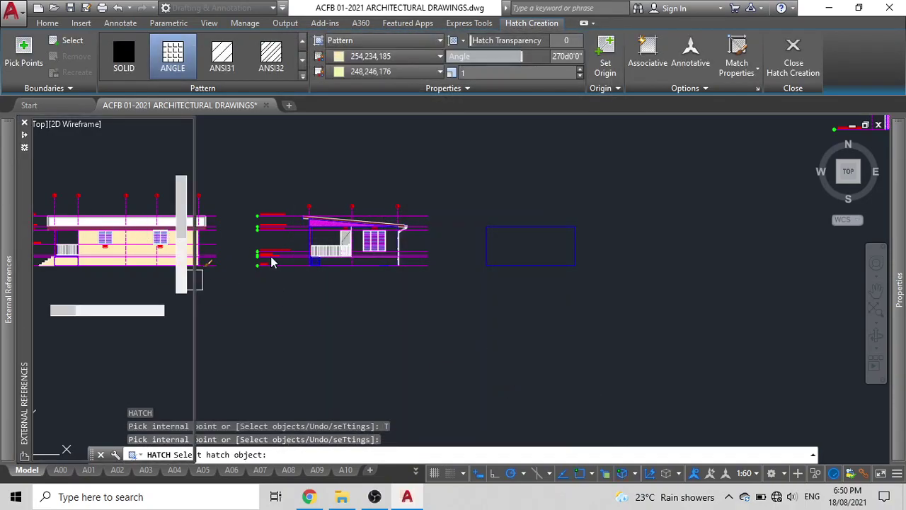
pyautogui.moveTo(285, 319); pyautogui.dragTo(429, 326, button='middle')
pyautogui.scroll(5, 333, 263)
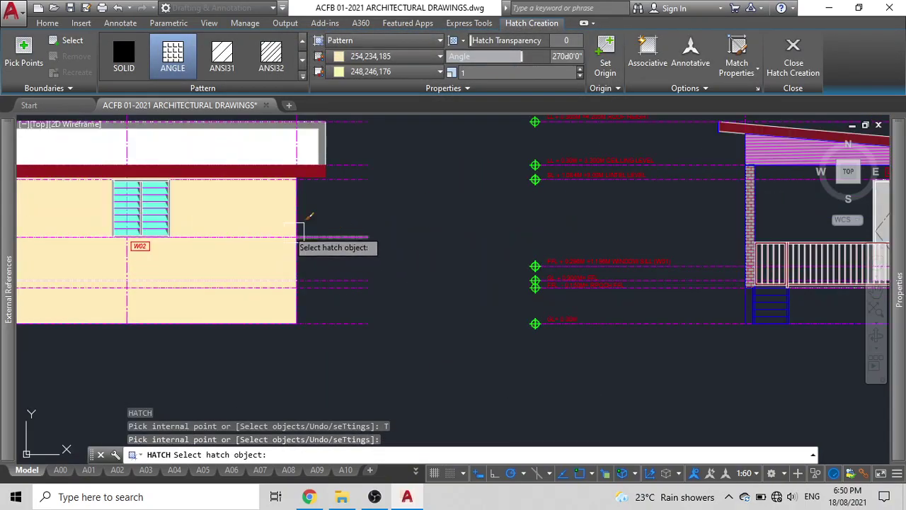
pyautogui.click(251, 214)
pyautogui.scroll(-6, 284, 223)
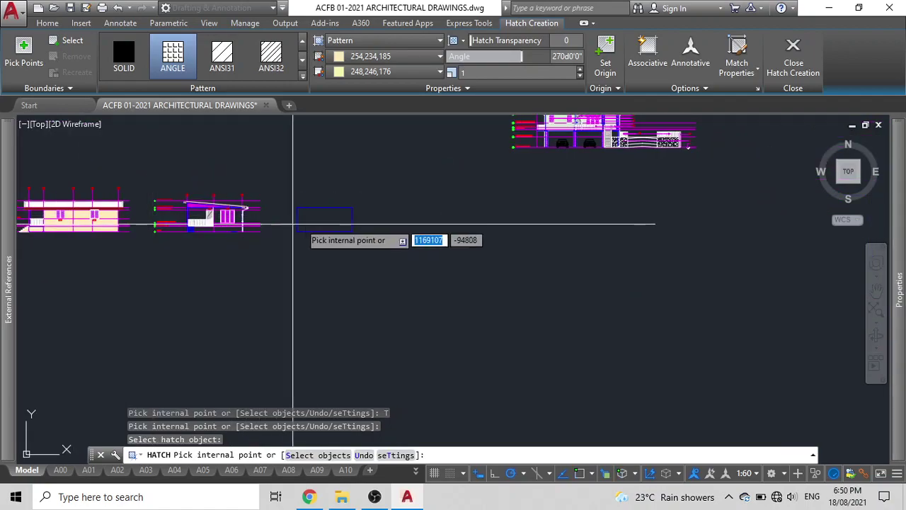
pyautogui.click(312, 223)
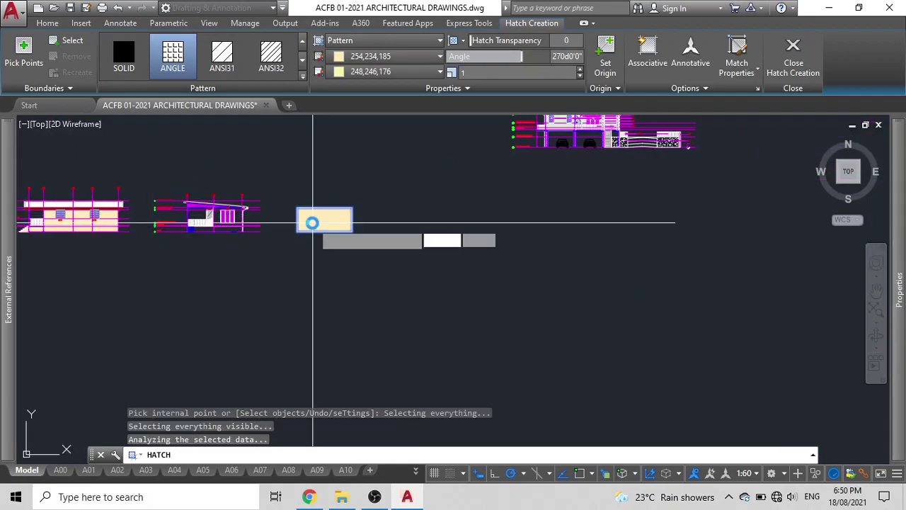
pyautogui.press('Escape')
# Move the new cream hatch by its lower right corner onto the matching wall corner of the sloped-roof elevation
pyautogui.scroll(4, 312, 216)
pyautogui.click(311, 216)
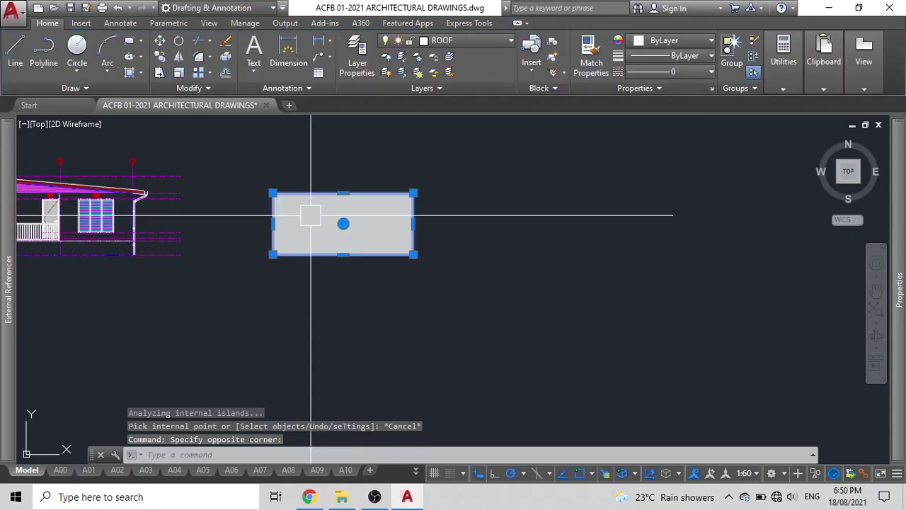
pyautogui.write('m')
pyautogui.press('Return')
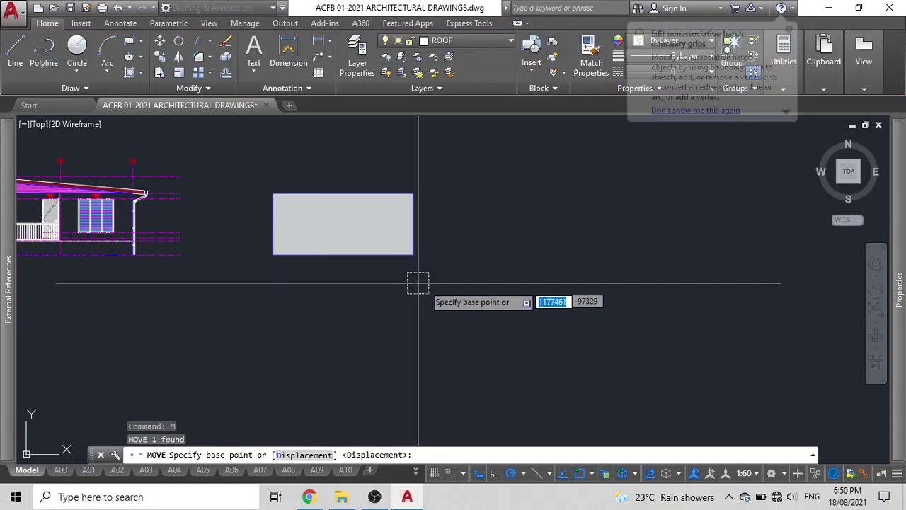
pyautogui.click(413, 254)
pyautogui.scroll(6, 240, 250)
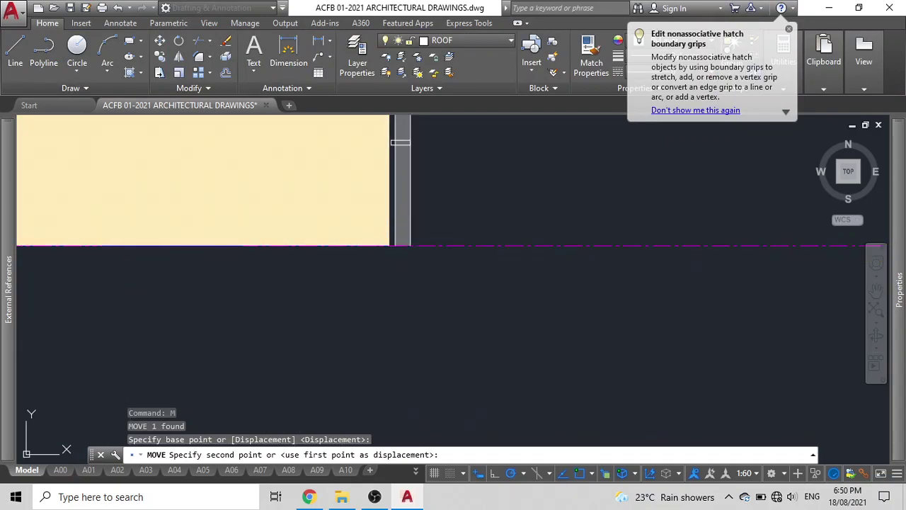
pyautogui.click(401, 232)
# Send the cream wall hatch of the sloped-roof elevation to the back of the draw order
pyautogui.click(323, 216)
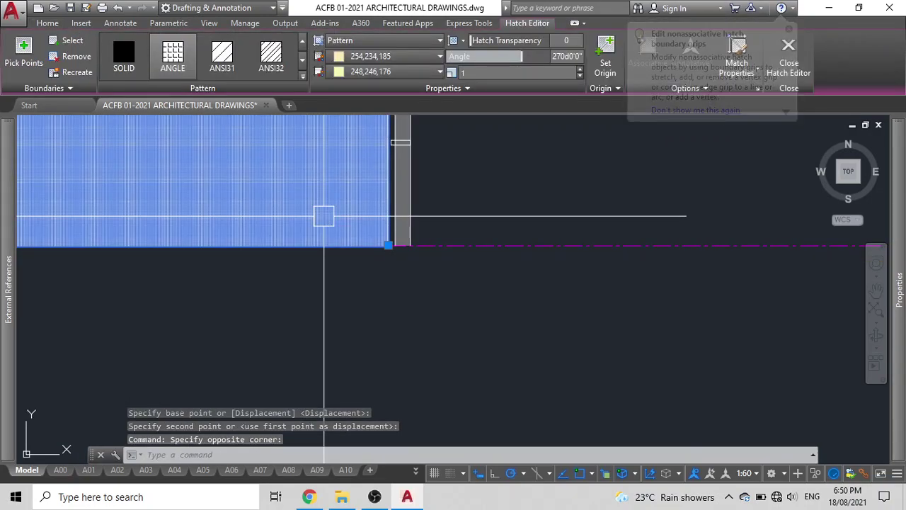
pyautogui.write('dr')
pyautogui.press('Return')
pyautogui.click(358, 290)
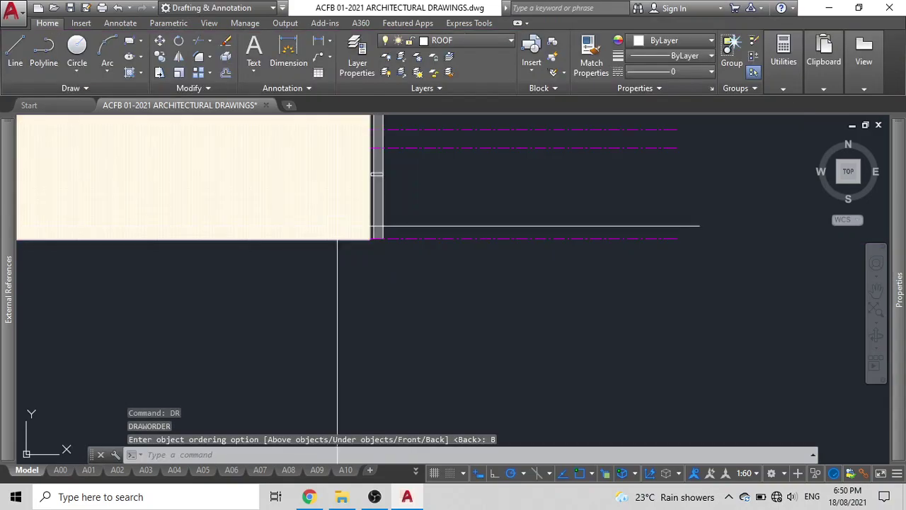
pyautogui.scroll(-4, 337, 262)
pyautogui.moveTo(288, 267); pyautogui.dragTo(397, 262, button='middle')
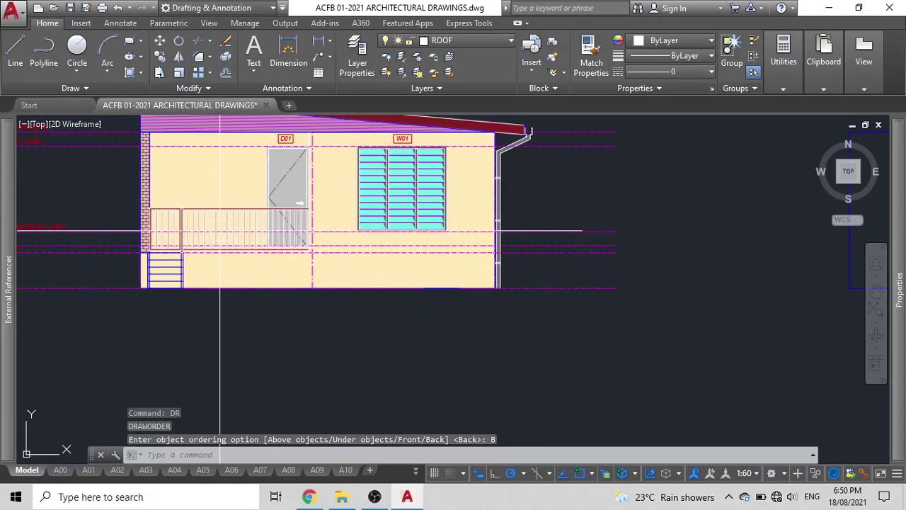
# Erase the leftover wall outline copy beside the sloped-roof elevation
pyautogui.scroll(-3, 298, 253)
pyautogui.moveTo(298, 253)
pyautogui.mouseDown(button='middle')
pyautogui.moveTo(317, 229)
pyautogui.moveTo(161, 232)
pyautogui.mouseUp(button='middle')
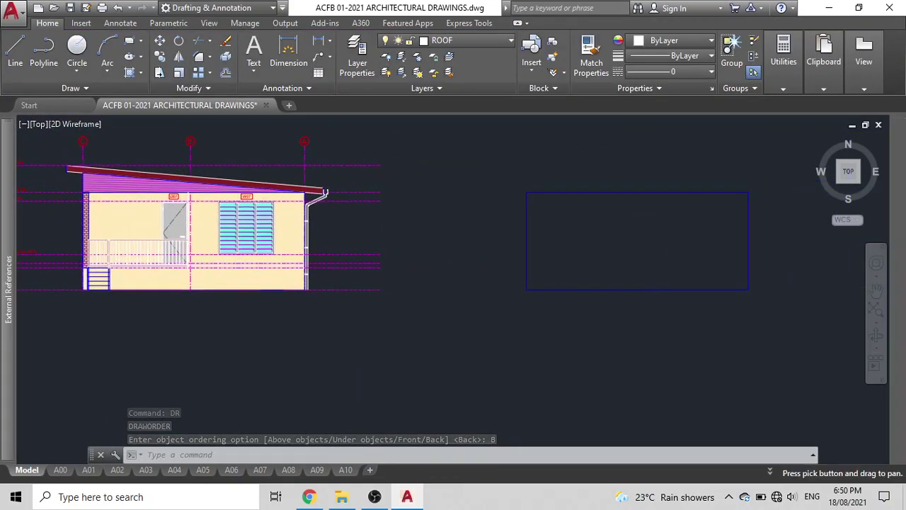
pyautogui.click(529, 242)
pyautogui.press('Delete')
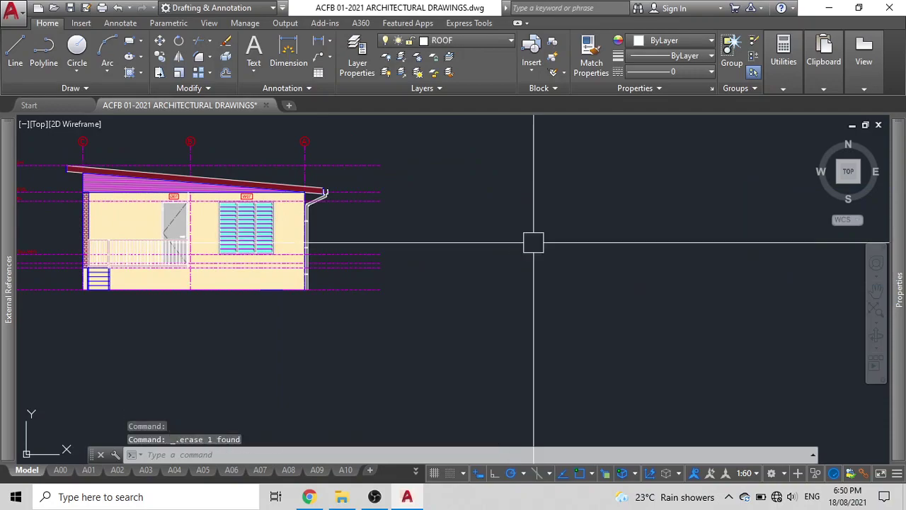
# Move both finished cream elevations together into the open space among the other elevation drawings, above the elevation with the external stair
pyautogui.scroll(-3, 532, 255)
pyautogui.click(520, 297)
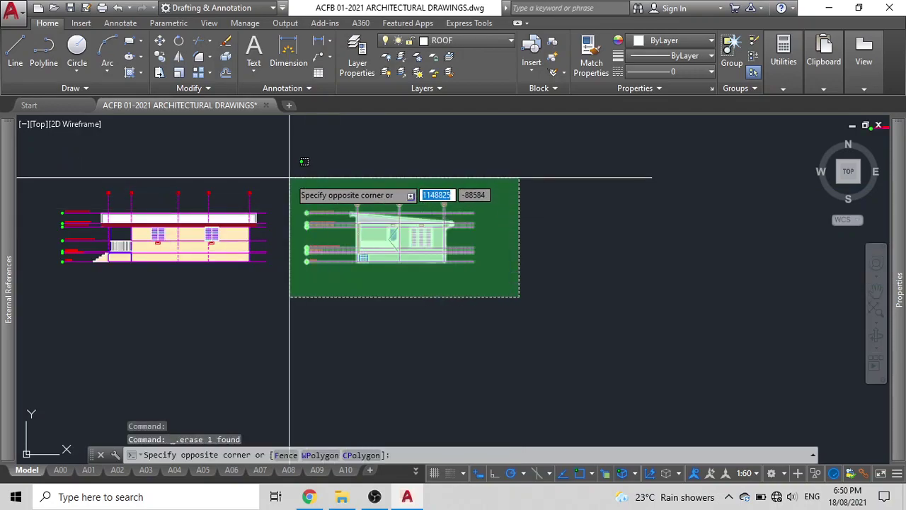
pyautogui.click(305, 179)
pyautogui.click(506, 287)
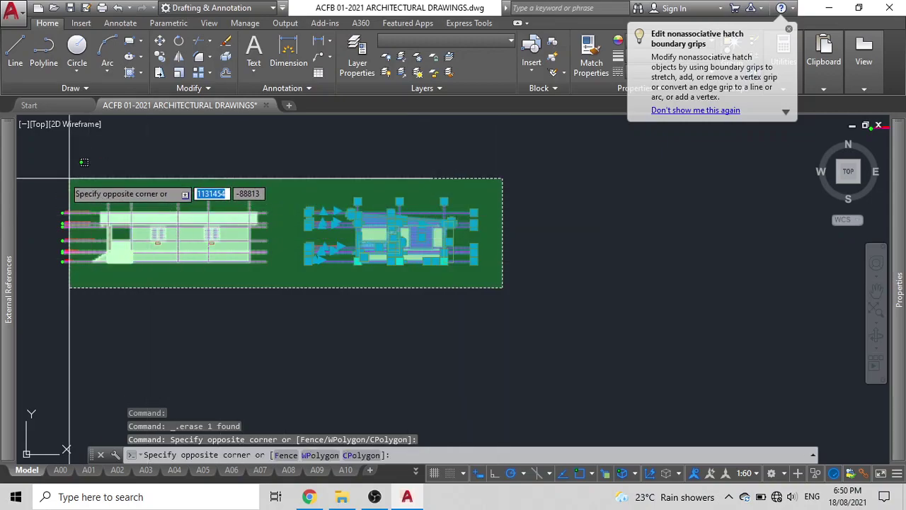
pyautogui.click(55, 170)
pyautogui.write('m')
pyautogui.press('Return')
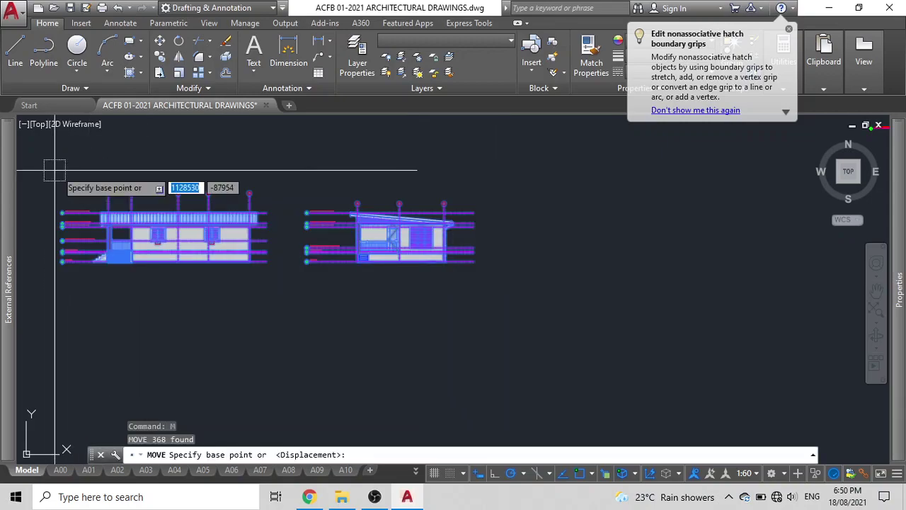
pyautogui.click(255, 199)
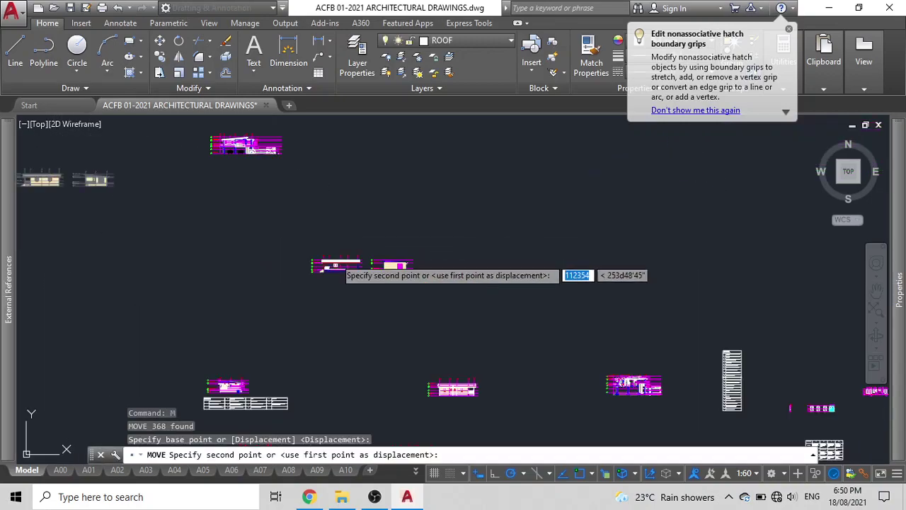
pyautogui.scroll(8, 425, 247)
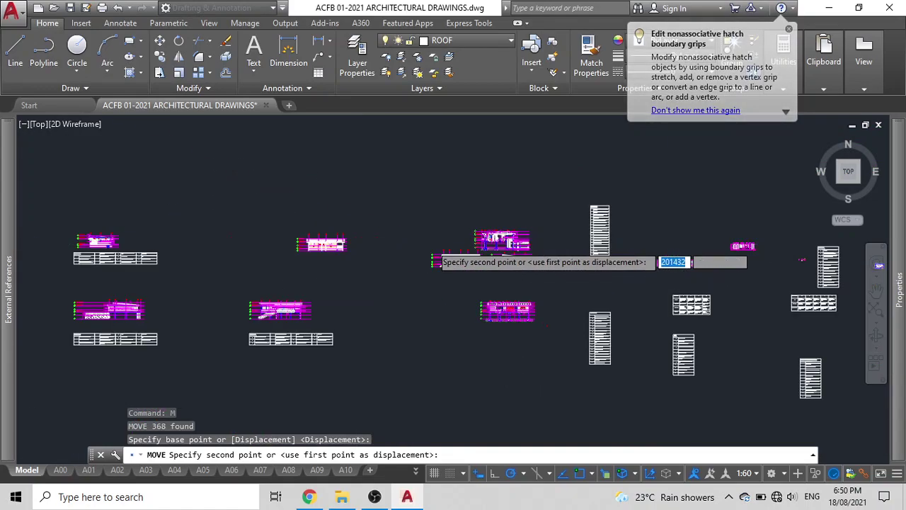
pyautogui.scroll(-5, 775, 262)
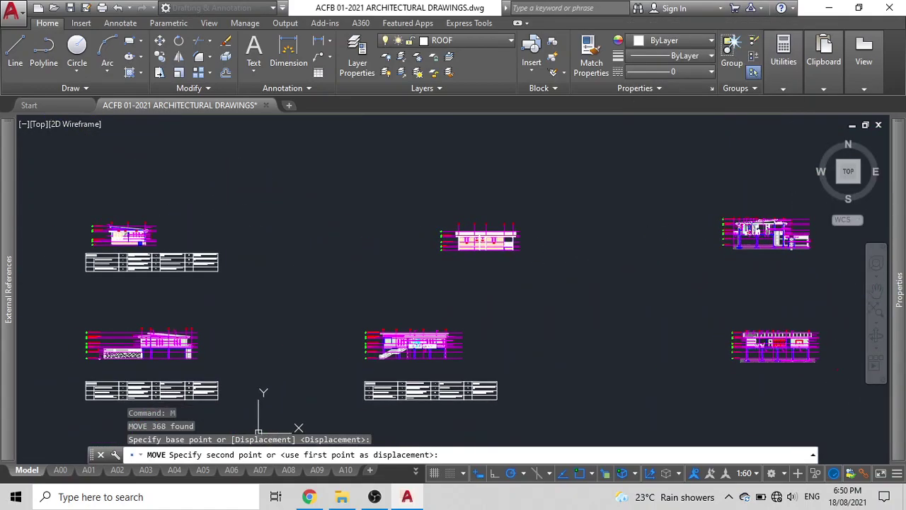
pyautogui.click(313, 263)
pyautogui.moveTo(338, 294); pyautogui.dragTo(427, 296, button='middle')
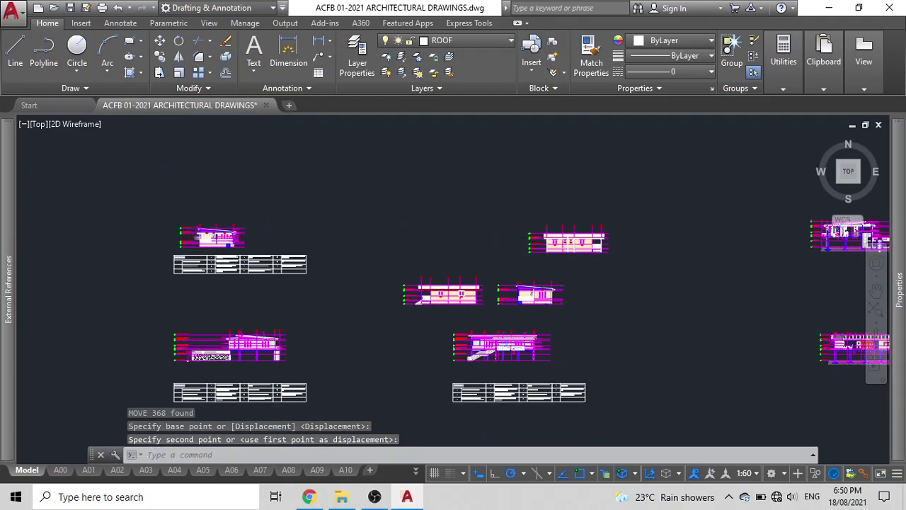
# Examine the sloped-roof elevation above the key reference table and the furnished floor plan with its grid labels
pyautogui.scroll(5, 206, 241)
pyautogui.scroll(-3, 260, 247)
pyautogui.scroll(4, 259, 247)
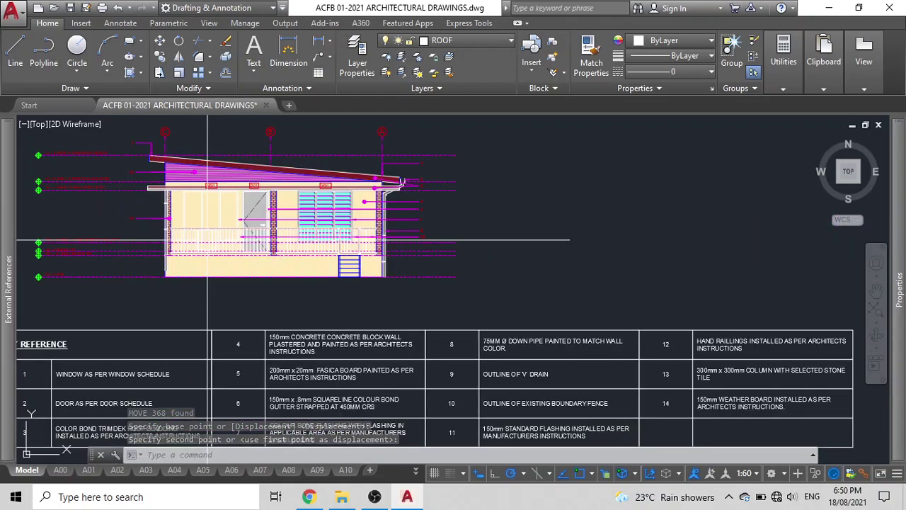
pyautogui.scroll(-6, 259, 247)
pyautogui.scroll(-2, 259, 247)
pyautogui.moveTo(259, 248); pyautogui.dragTo(686, 257, button='middle')
pyautogui.scroll(-1, 286, 262)
pyautogui.moveTo(286, 263)
pyautogui.mouseDown(button='middle')
pyautogui.moveTo(420, 264)
pyautogui.moveTo(470, 283)
pyautogui.mouseUp(button='middle')
pyautogui.scroll(10, 470, 283)
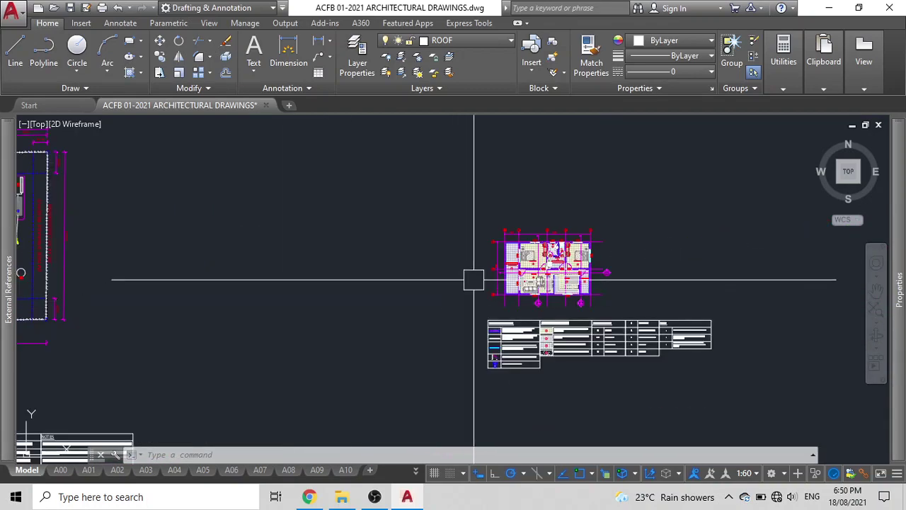
pyautogui.scroll(-4, 427, 219)
pyautogui.moveTo(457, 224); pyautogui.dragTo(476, 249, button='middle')
pyautogui.scroll(2, 476, 249)
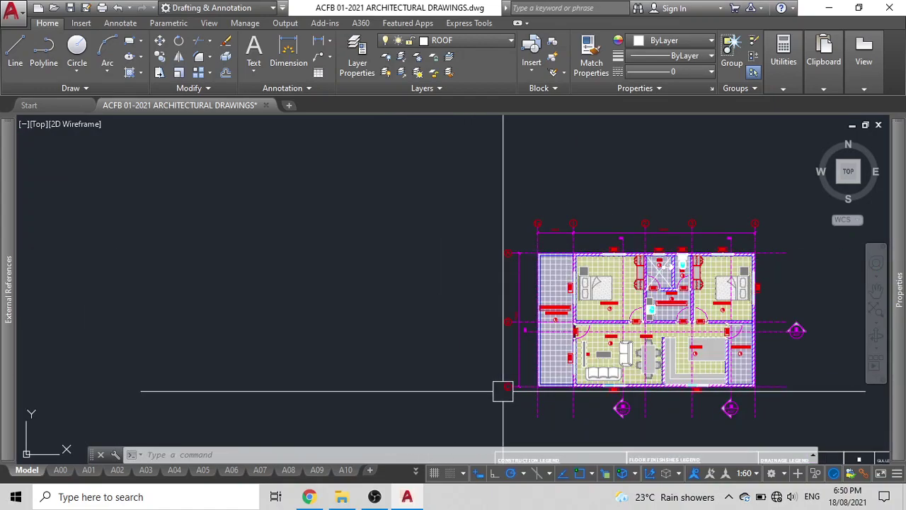
# Rotate the furnished floor plan a quarter turn counterclockwise so the front porch faces down, leaving its legend tables in place
pyautogui.scroll(-2, 463, 314)
pyautogui.moveTo(463, 314); pyautogui.dragTo(404, 245, button='middle')
pyautogui.click(631, 321)
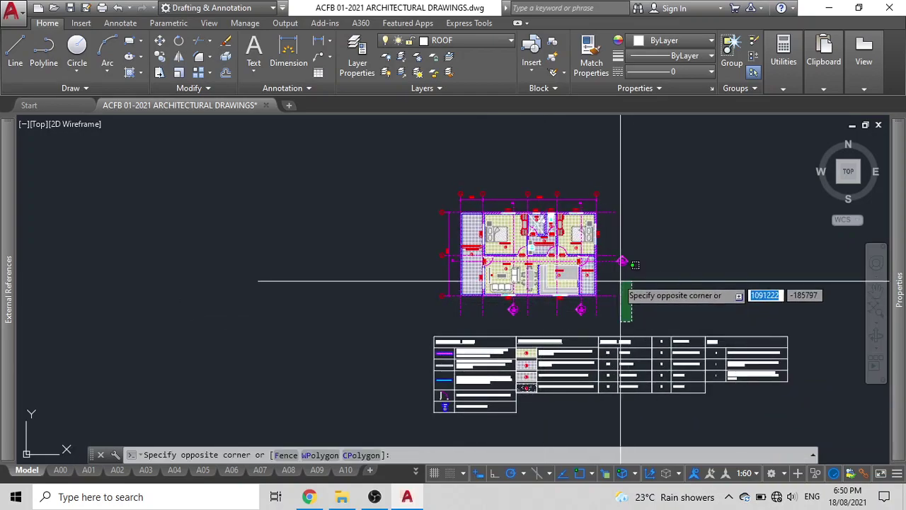
pyautogui.click(421, 181)
pyautogui.write('r')
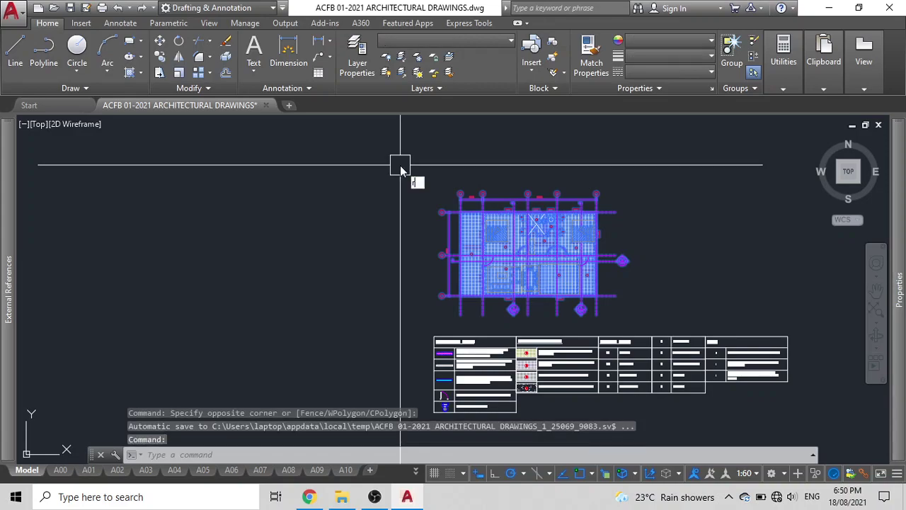
pyautogui.write('o')
pyautogui.press('Return')
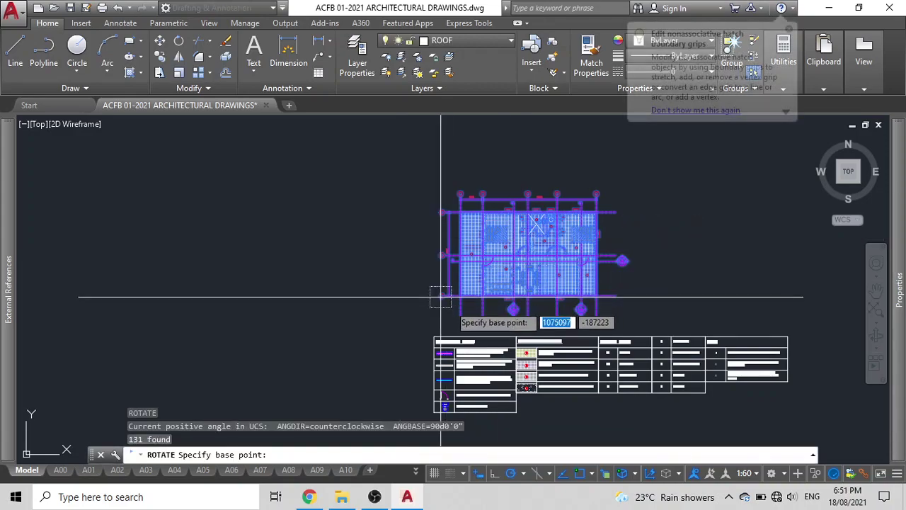
pyautogui.click(460, 312)
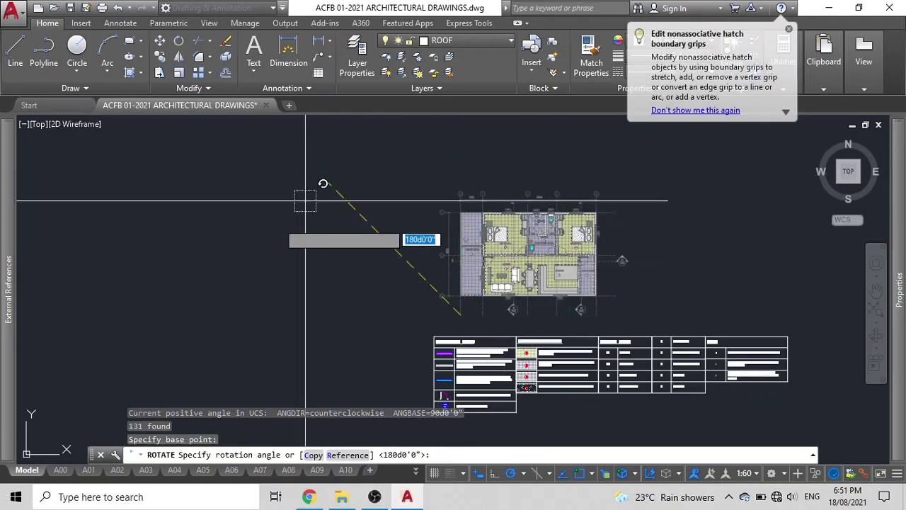
pyautogui.click(265, 318)
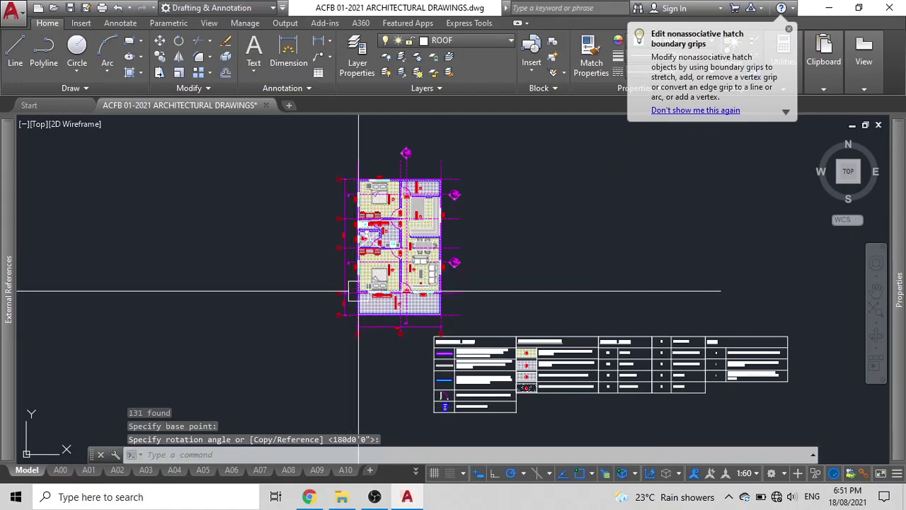
# Move the 50MM FLOOR DROP label slightly down within the front porch, clear of the window tag
pyautogui.scroll(5, 437, 350)
pyautogui.scroll(-2, 328, 324)
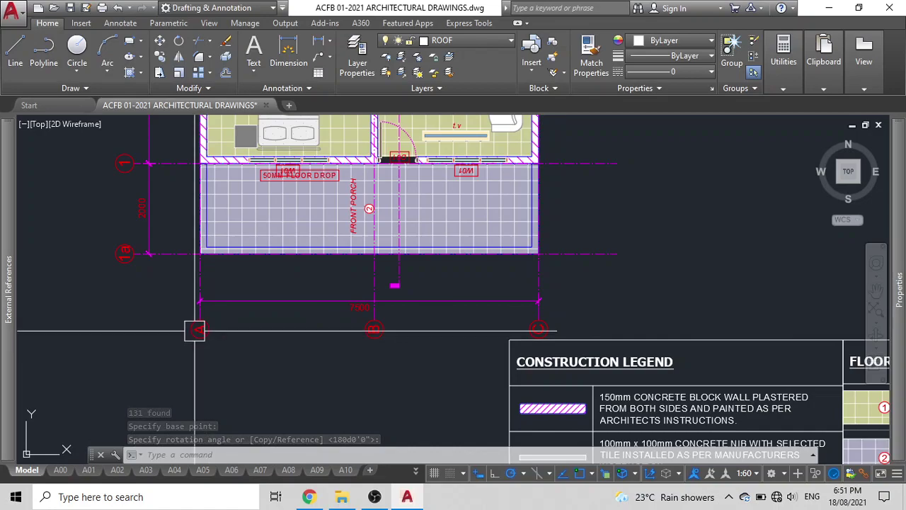
pyautogui.moveTo(265, 306)
pyautogui.mouseDown(button='middle')
pyautogui.moveTo(296, 251)
pyautogui.moveTo(327, 298)
pyautogui.mouseUp(button='middle')
pyautogui.click(361, 187)
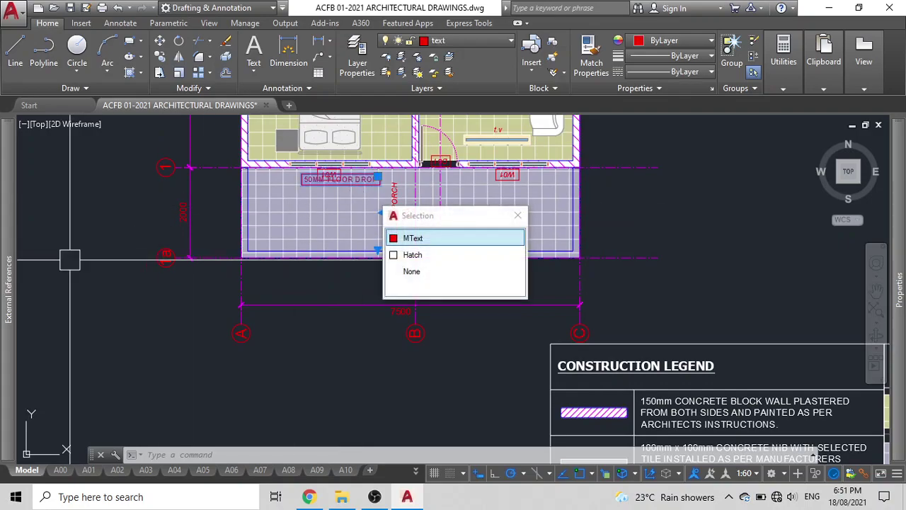
pyautogui.moveTo(6, 304)
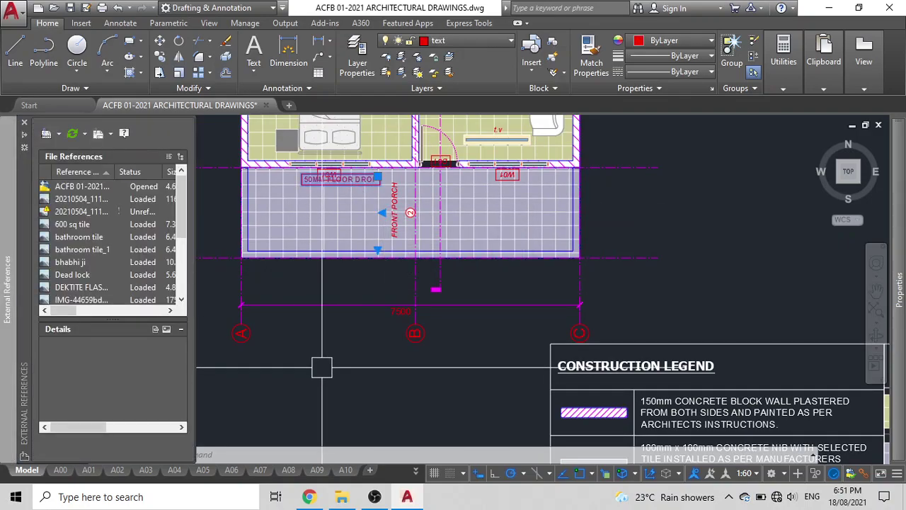
pyautogui.write('m')
pyautogui.press('Return')
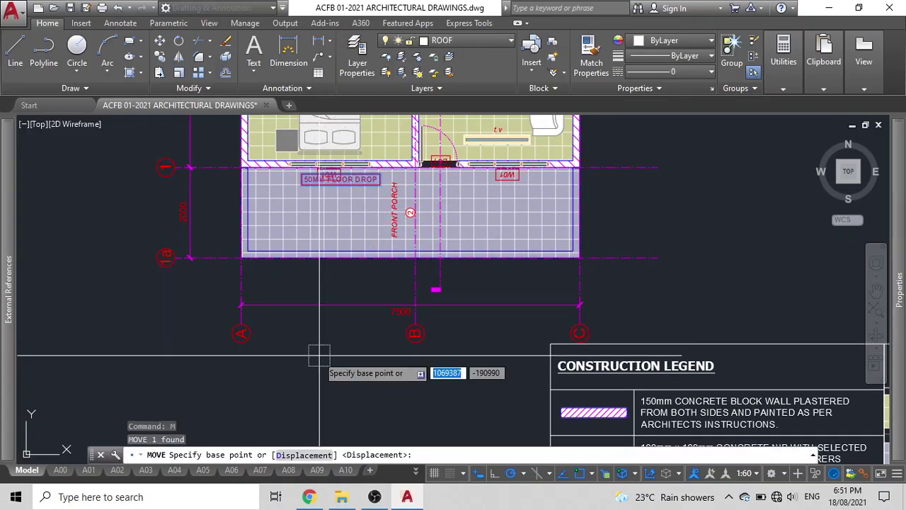
pyautogui.click(318, 355)
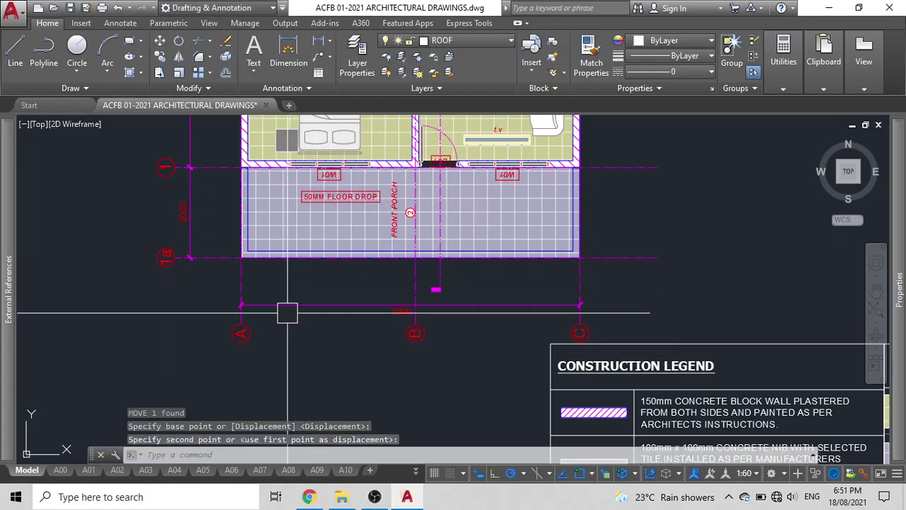
# Undo the floor drop label move and the floor plan rotation
pyautogui.hotkey('ctrl', 'z')
pyautogui.hotkey('ctrl', 'z')
pyautogui.hotkey('ctrl', 'z')
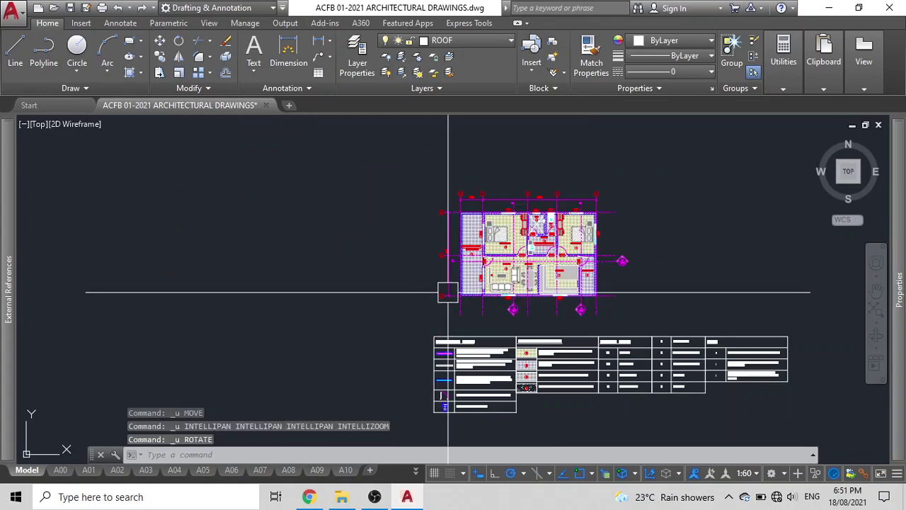
# Compare the floor plan's orientation with the sloped-roof elevations and the two long elevations to work out their arrangement
pyautogui.scroll(7, 480, 223)
pyautogui.scroll(-7, 480, 223)
pyautogui.scroll(-3, 362, 267)
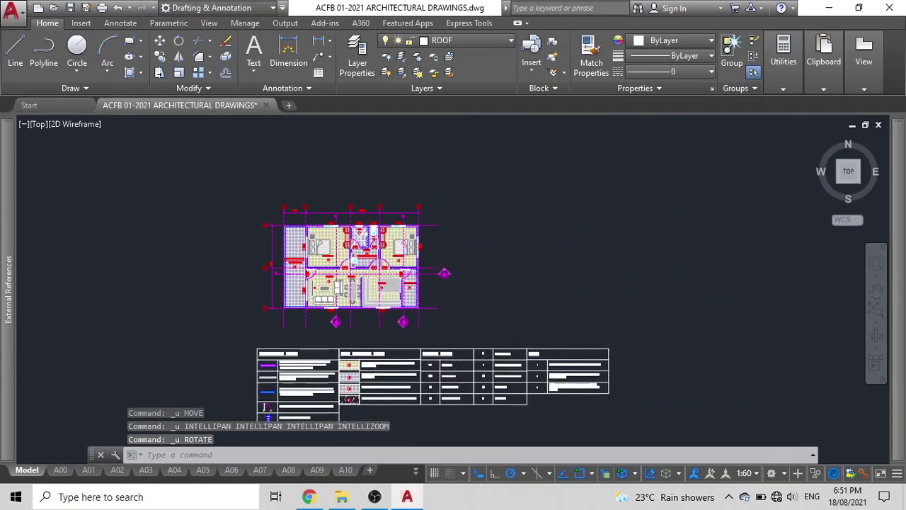
pyautogui.scroll(-4, 362, 267)
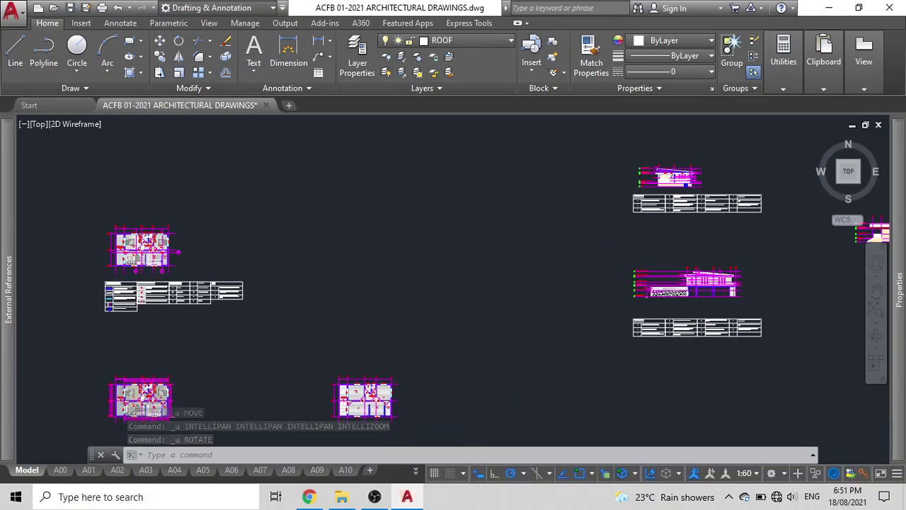
pyautogui.moveTo(474, 269); pyautogui.dragTo(237, 251, button='middle')
pyautogui.scroll(8, 186, 280)
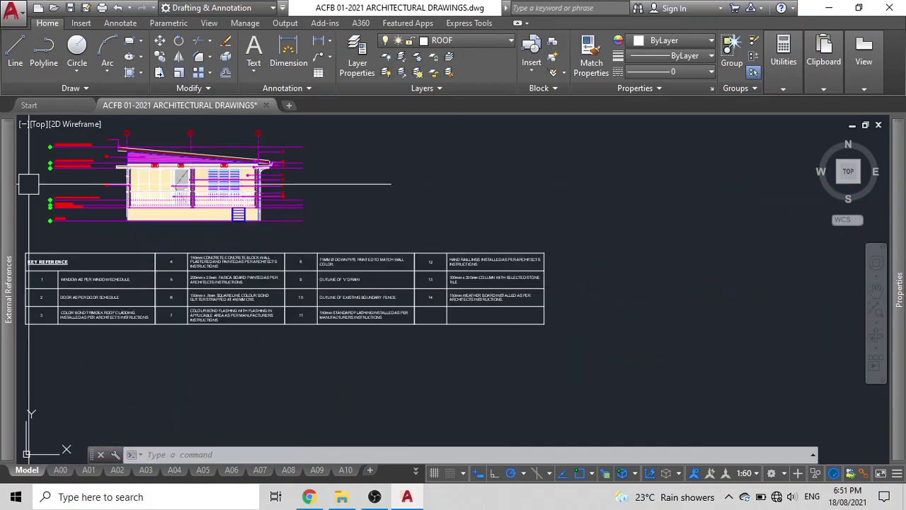
pyautogui.scroll(2, 235, 243)
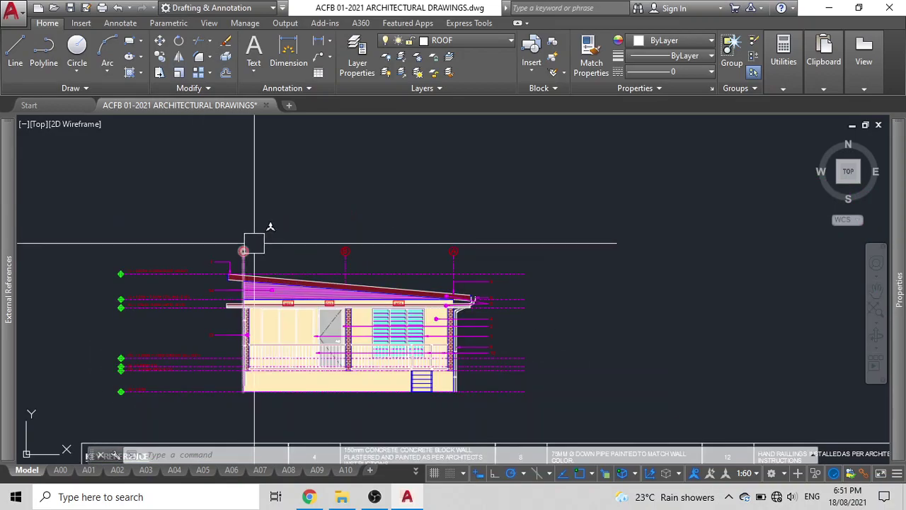
pyautogui.scroll(-2, 400, 247)
pyautogui.moveTo(671, 275); pyautogui.dragTo(380, 238, button='middle')
pyautogui.scroll(-5, 397, 244)
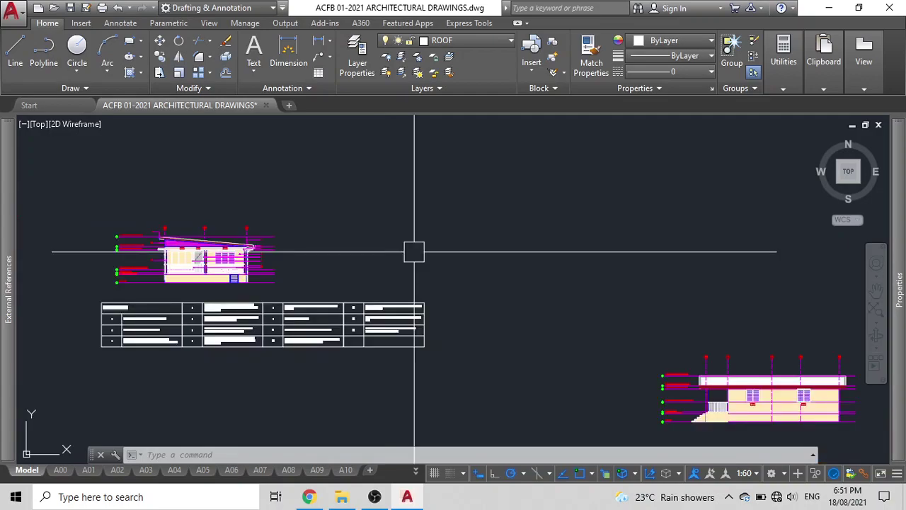
pyautogui.scroll(3, 361, 311)
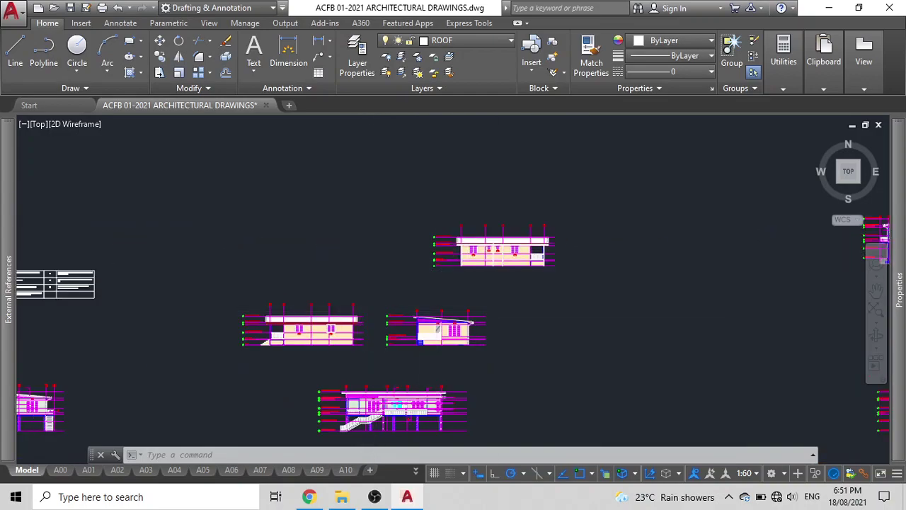
pyautogui.scroll(4, 418, 318)
pyautogui.scroll(-2, 422, 321)
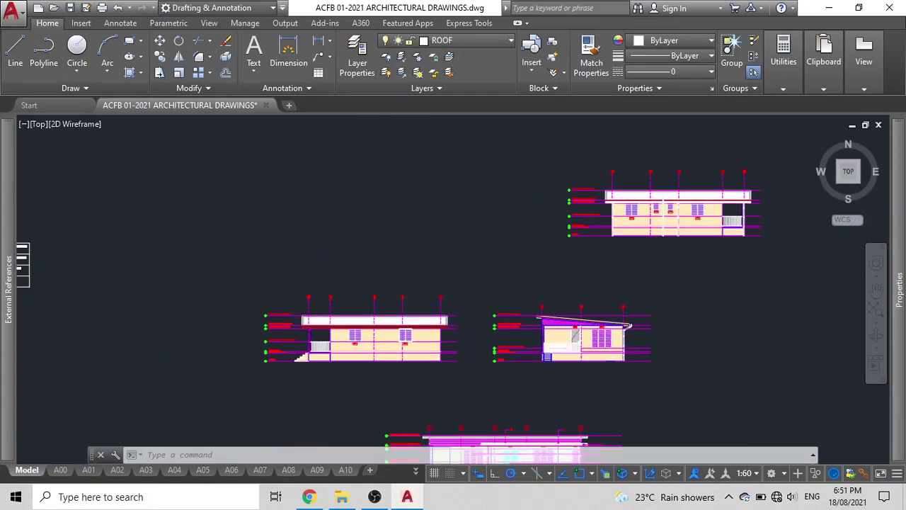
pyautogui.scroll(-3, 510, 316)
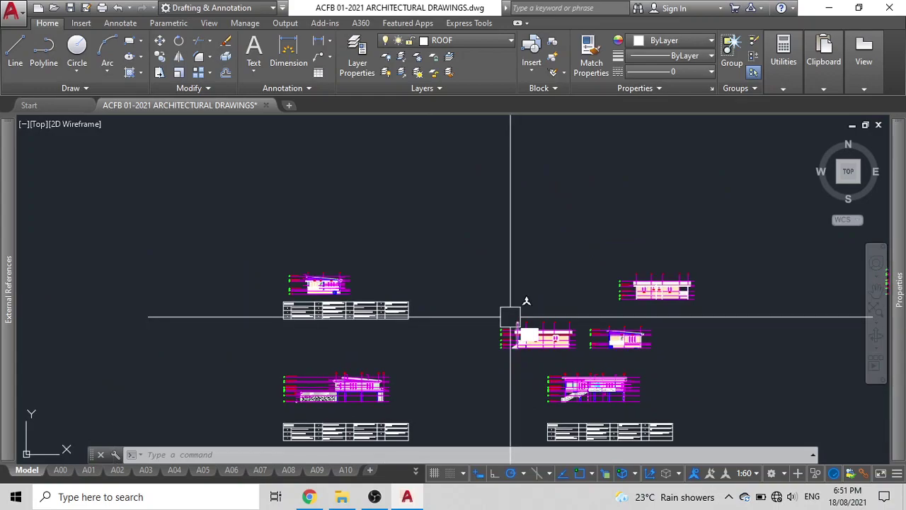
# Draw horizontal and vertical construction lines through the right end of the ground line of the elevation above the key reference table
pyautogui.write('xl')
pyautogui.press('Return')
pyautogui.scroll(5, 393, 301)
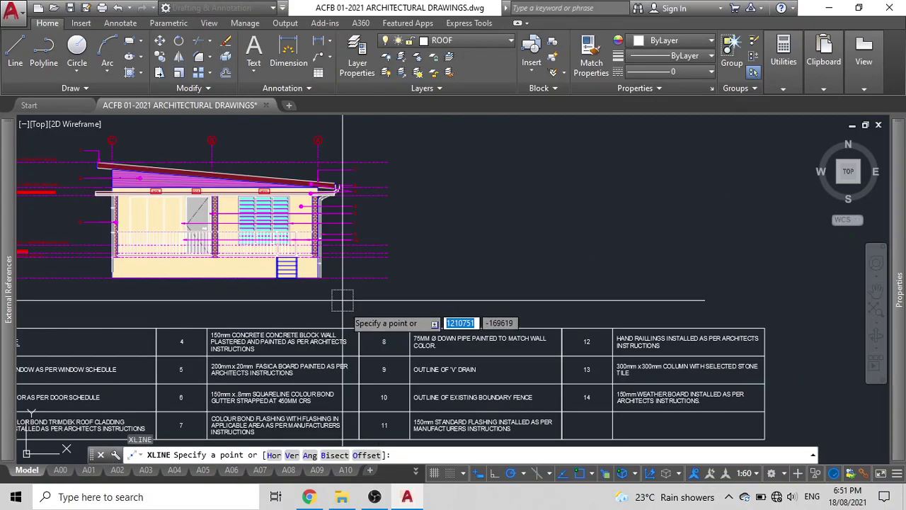
pyautogui.click(388, 278)
pyautogui.scroll(-5, 388, 276)
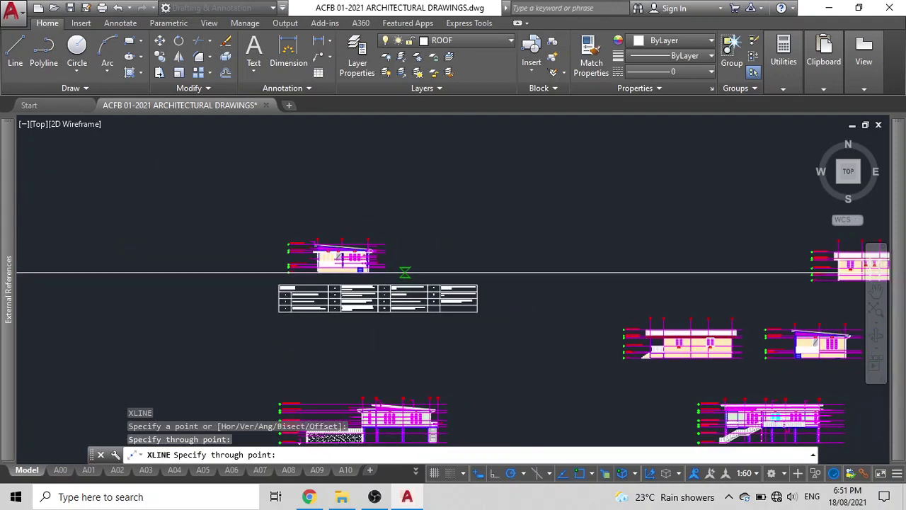
pyautogui.press('Escape')
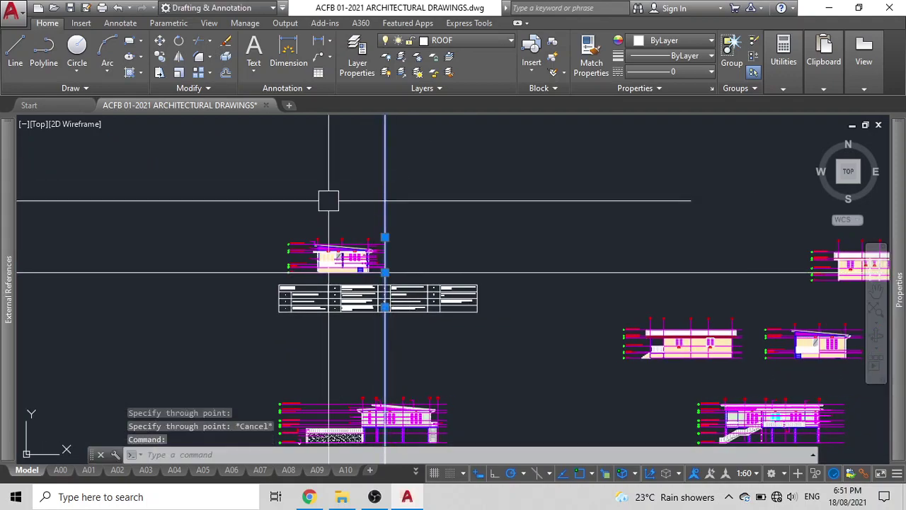
# Move the vertical construction line horizontally to the right until it passes through the long elevation with side steps
pyautogui.write('m')
pyautogui.press('Return')
pyautogui.click(207, 194)
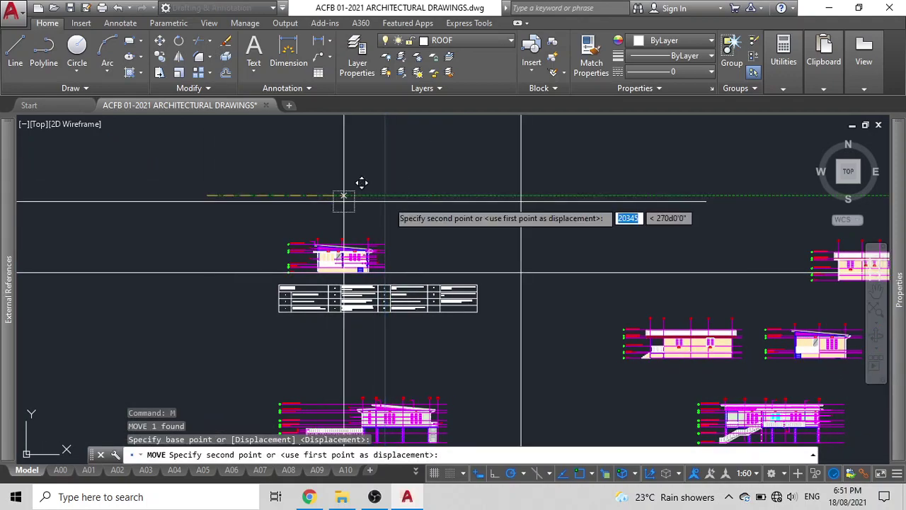
pyautogui.click(516, 184)
pyautogui.moveTo(516, 182); pyautogui.dragTo(359, 192, button='middle')
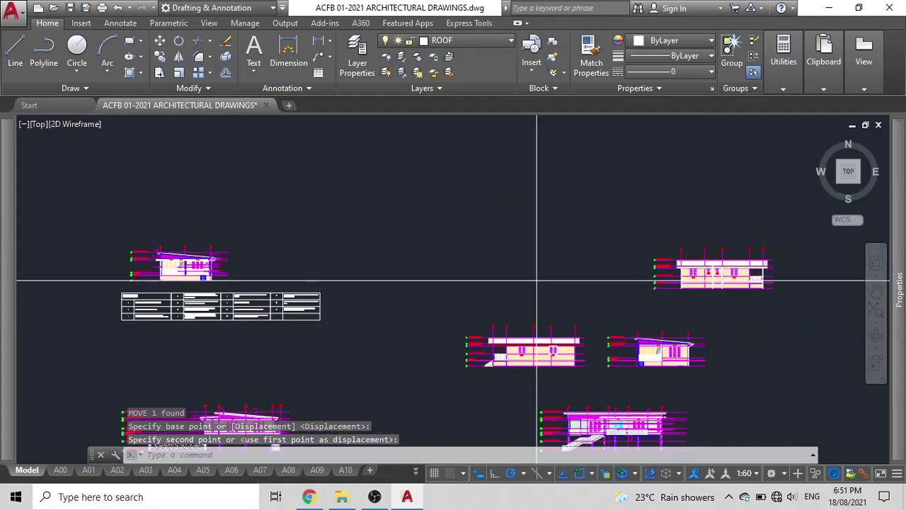
# Move the upper long elevation by the end of its GL= 0.00M ground line marker to the intersection of the construction lines
pyautogui.click(801, 324)
pyautogui.click(643, 186)
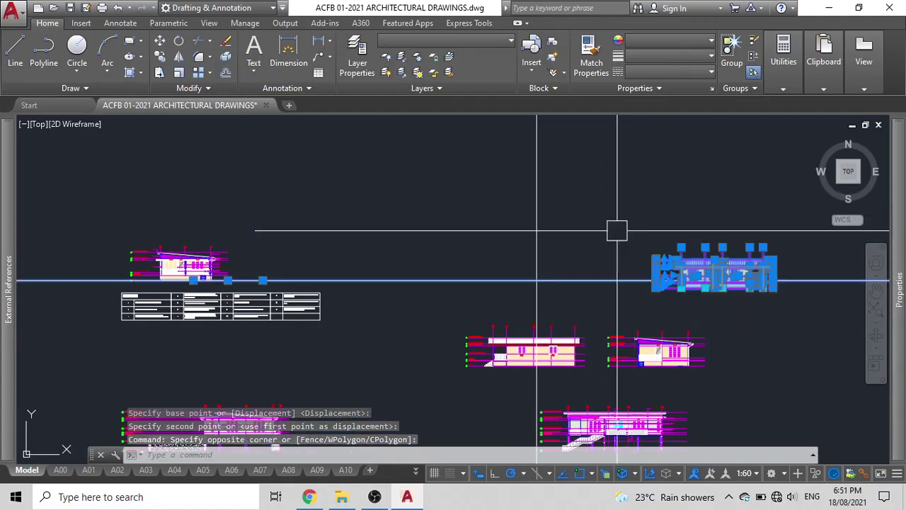
pyautogui.click(385, 195)
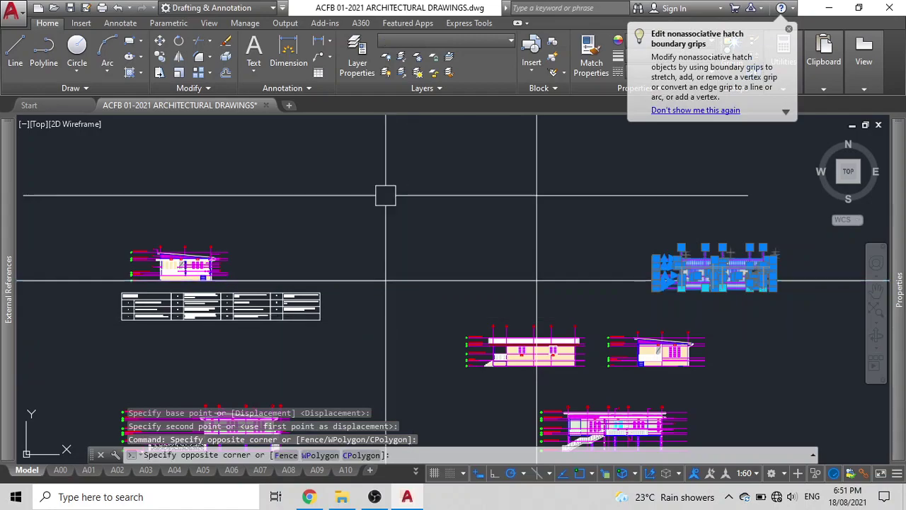
pyautogui.write('m')
pyautogui.press('Return')
pyautogui.scroll(5, 496, 283)
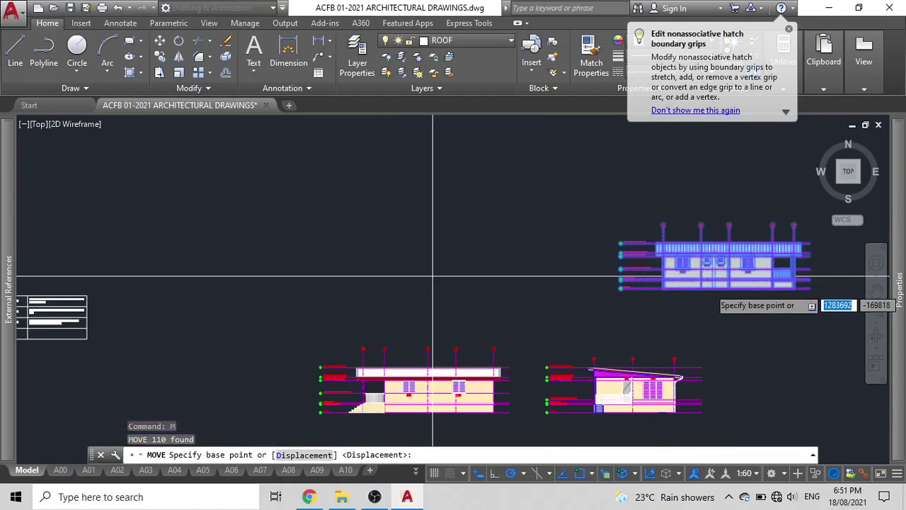
pyautogui.scroll(5, 465, 293)
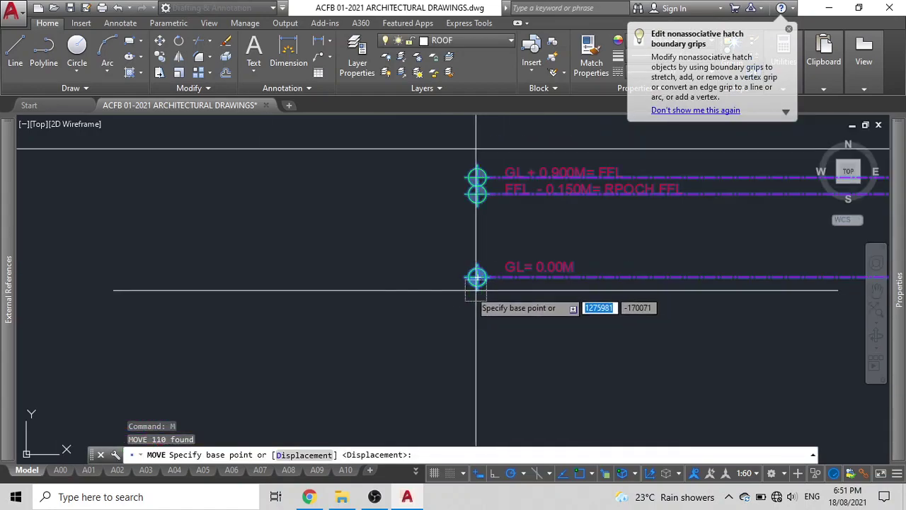
pyautogui.click(465, 276)
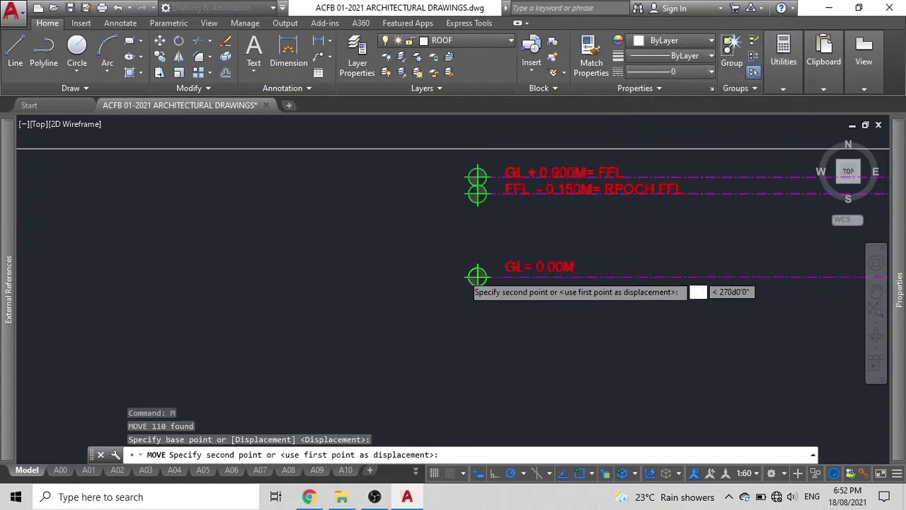
pyautogui.scroll(-3, 465, 277)
pyautogui.moveTo(465, 276); pyautogui.dragTo(359, 307, button='middle')
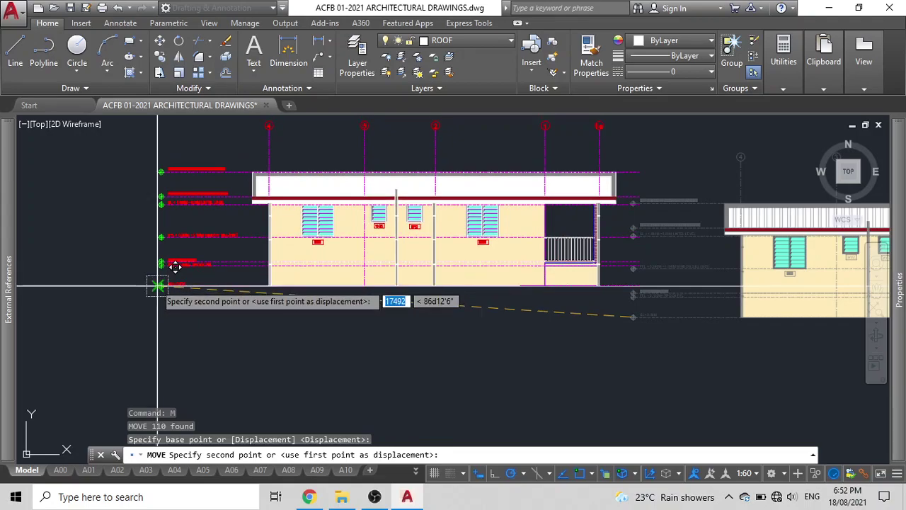
pyautogui.click(156, 282)
pyautogui.scroll(-4, 162, 283)
pyautogui.moveTo(136, 313); pyautogui.dragTo(502, 248, button='middle')
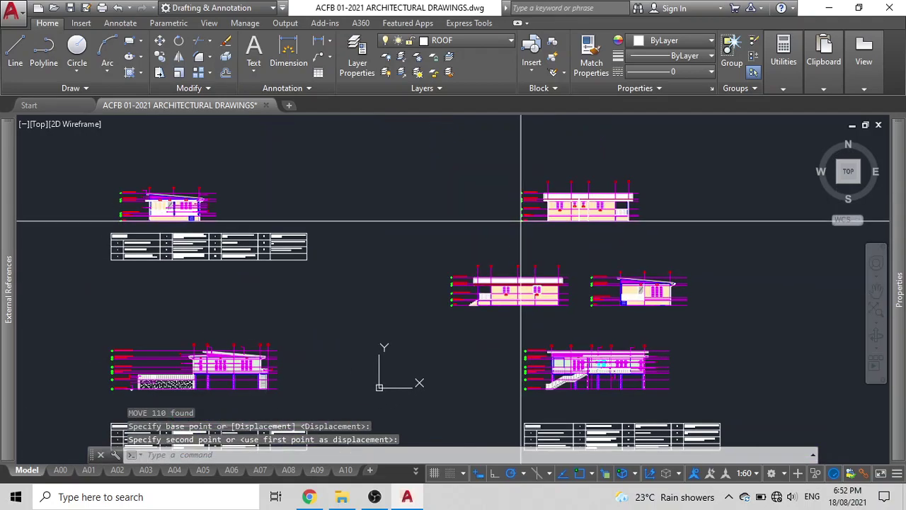
# Move both construction lines to the outer end of the RL= 0.00M GROUND LINE marker on the old elevation with the retaining wall
pyautogui.moveTo(337, 331)
pyautogui.mouseDown(button='middle')
pyautogui.moveTo(421, 312)
pyautogui.moveTo(445, 318)
pyautogui.moveTo(454, 289)
pyautogui.mouseUp(button='middle')
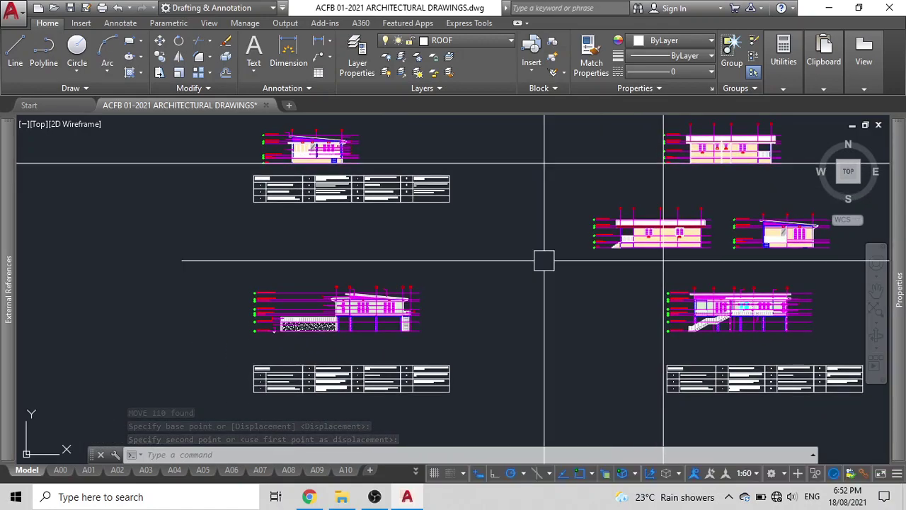
pyautogui.moveTo(545, 261); pyautogui.dragTo(500, 283, button='middle')
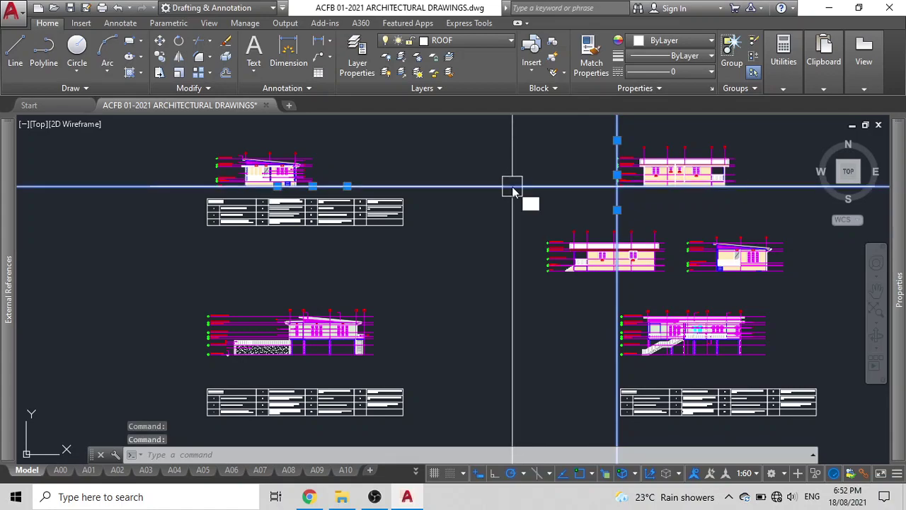
pyautogui.press('Return')
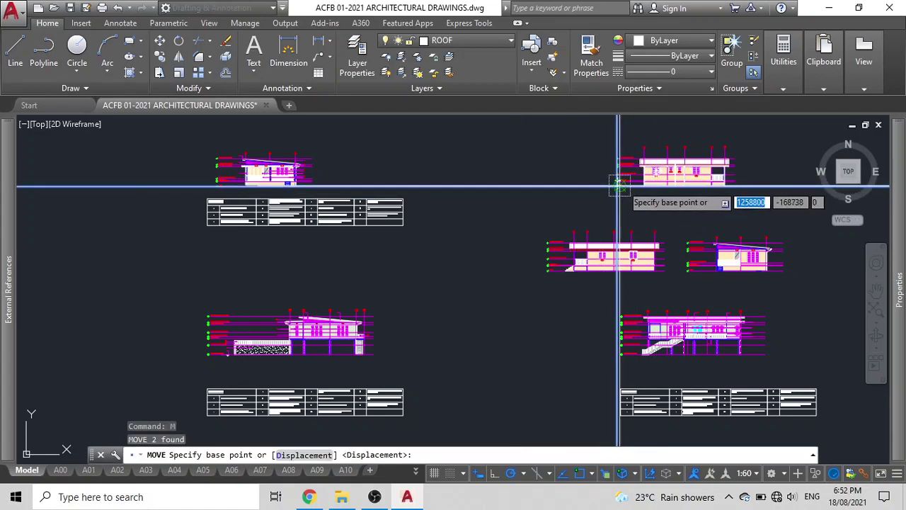
pyautogui.scroll(2, 618, 187)
pyautogui.scroll(4, 618, 186)
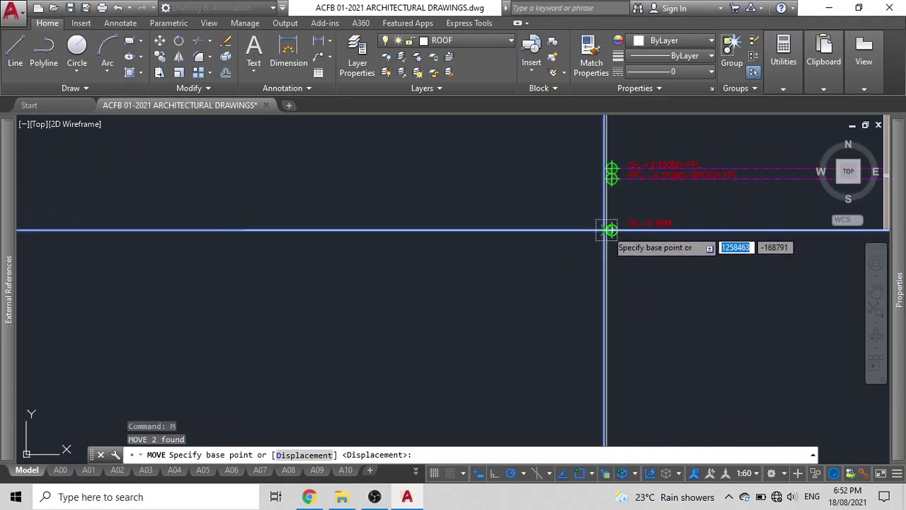
pyautogui.click(610, 230)
pyautogui.scroll(-6, 467, 215)
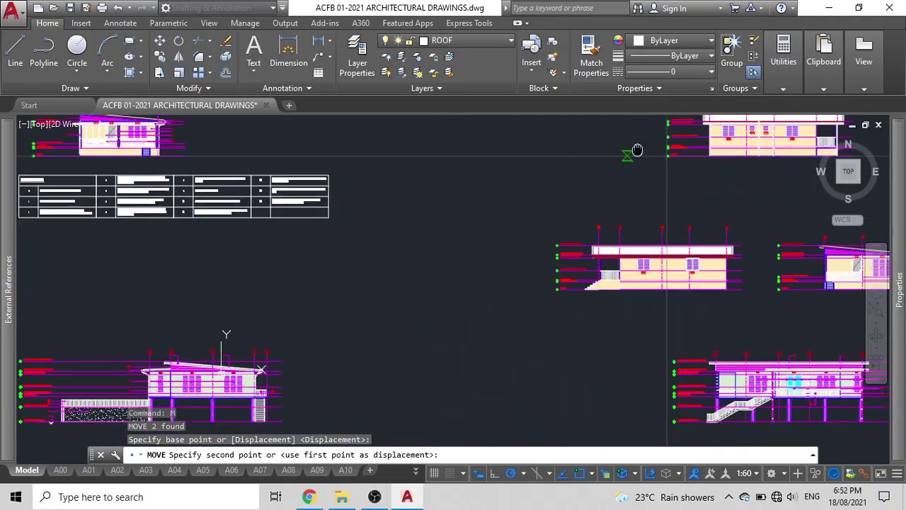
pyautogui.scroll(-2, 263, 334)
pyautogui.scroll(6, 415, 218)
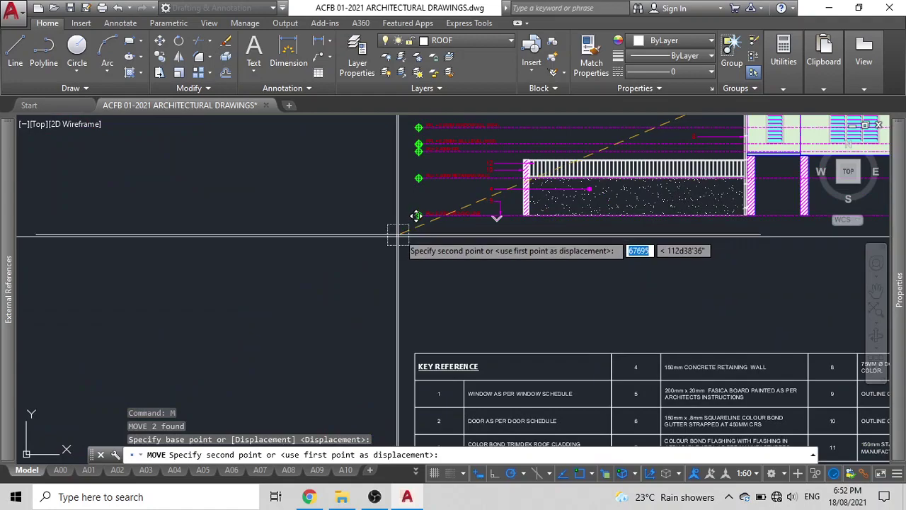
pyautogui.scroll(4, 408, 218)
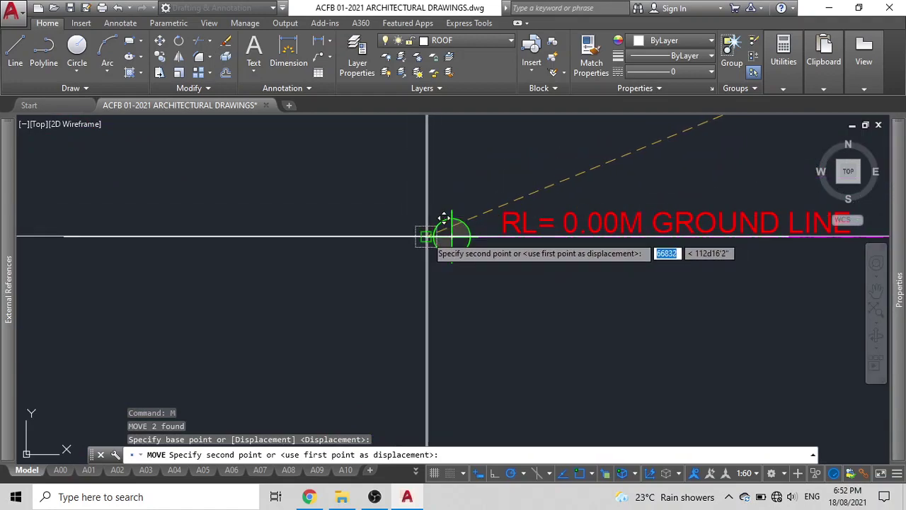
pyautogui.click(428, 237)
pyautogui.scroll(-5, 363, 237)
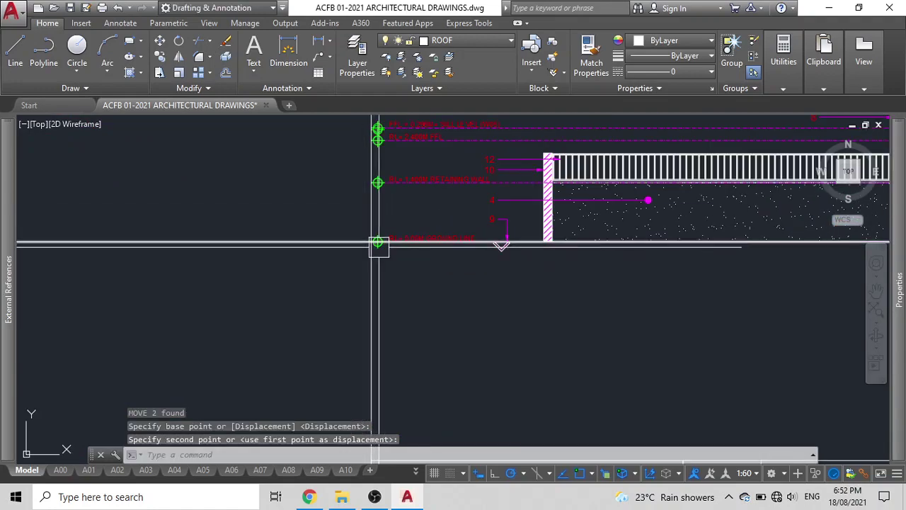
# Delete the old retaining-wall elevation above its key reference table, keeping the construction lines and the table
pyautogui.click(673, 256)
pyautogui.click(311, 160)
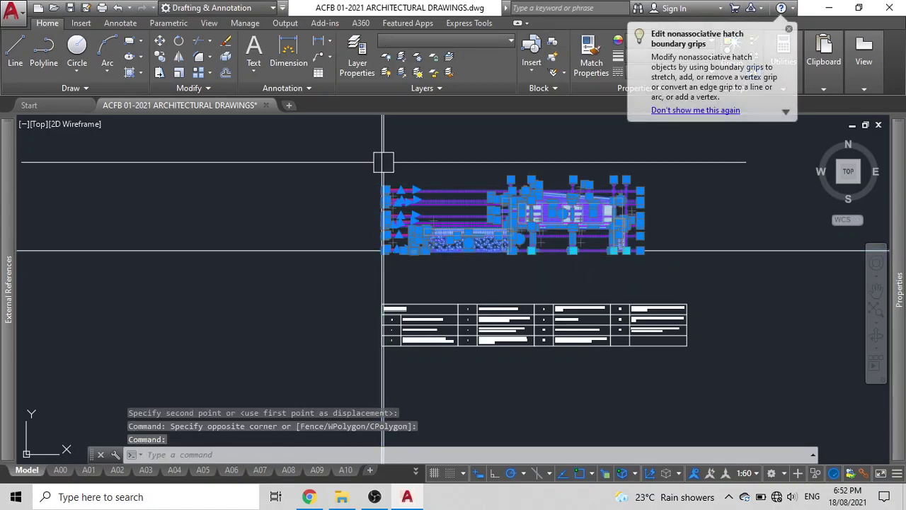
pyautogui.press('Delete')
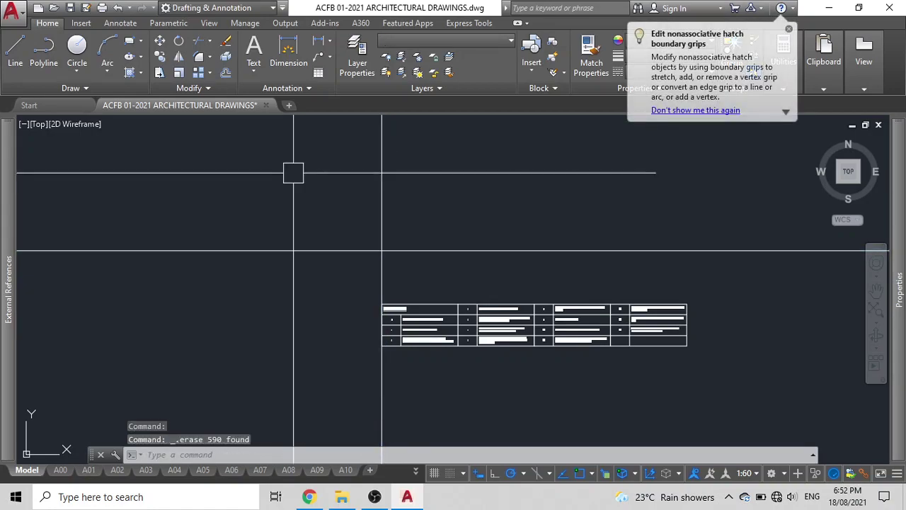
# Move the cream sloped-roof elevation by its GL= 0.00M marker to the construction line intersection above the lower key reference table
pyautogui.scroll(-6, 295, 194)
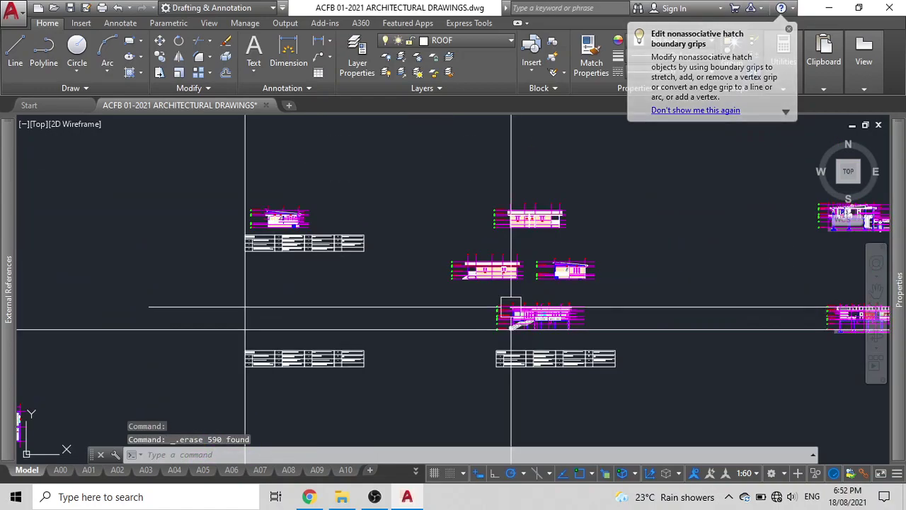
pyautogui.scroll(4, 506, 302)
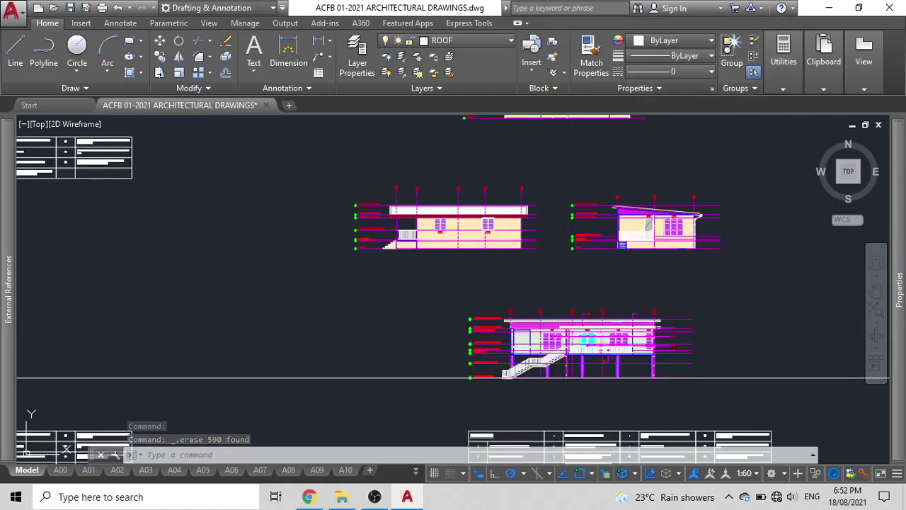
pyautogui.click(752, 267)
pyautogui.click(552, 176)
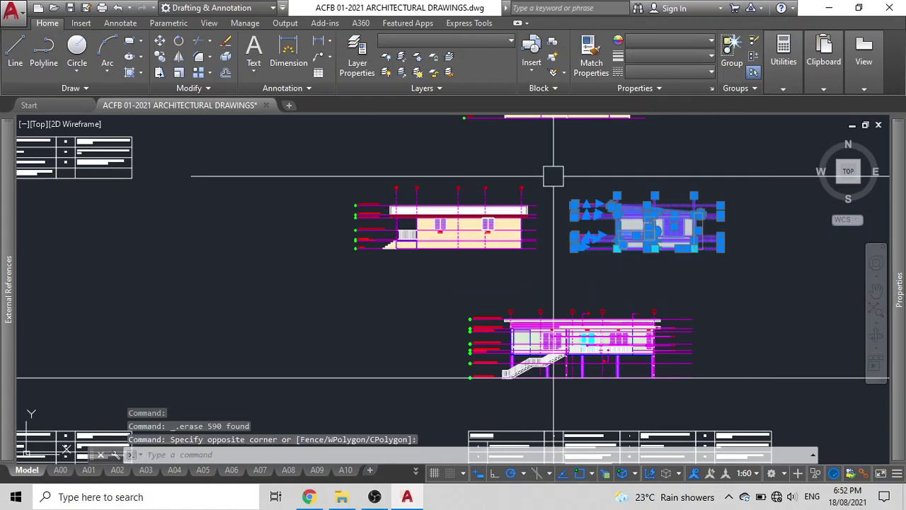
pyautogui.write('m')
pyautogui.press('Return')
pyautogui.scroll(4, 565, 233)
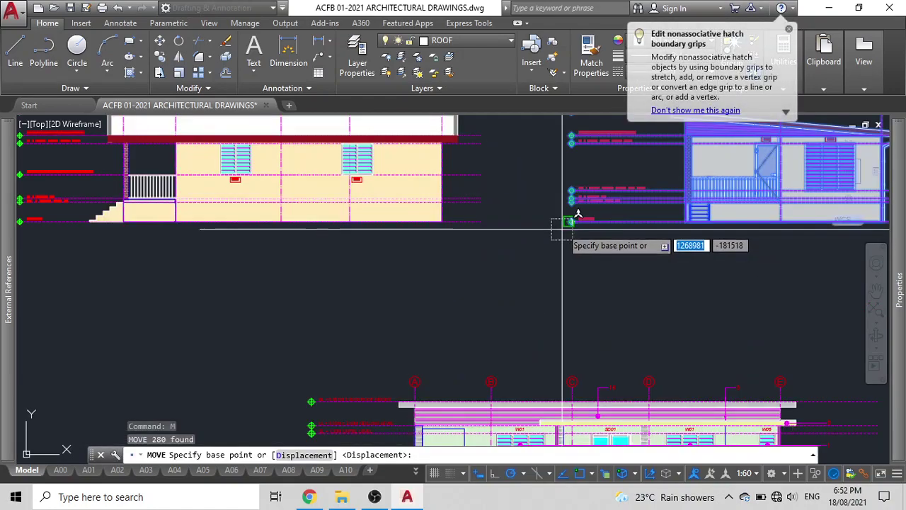
pyautogui.scroll(3, 577, 214)
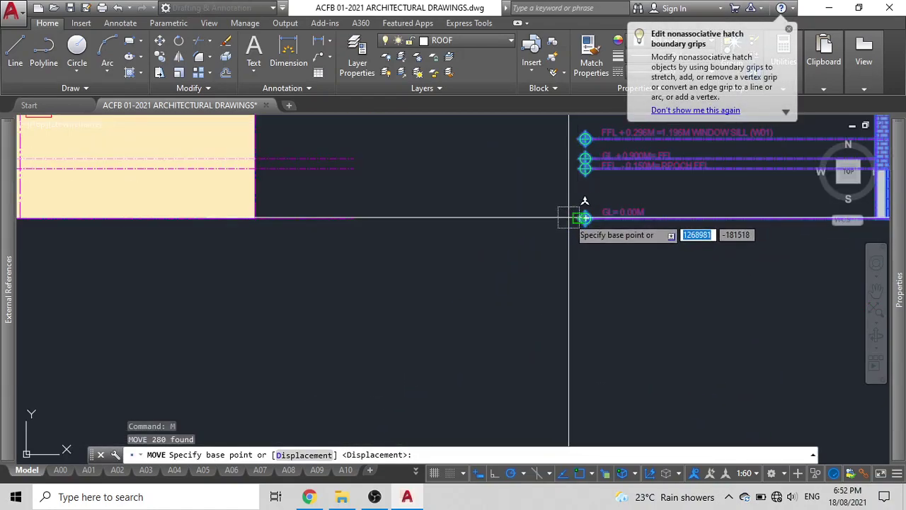
pyautogui.scroll(3, 570, 217)
pyautogui.click(634, 217)
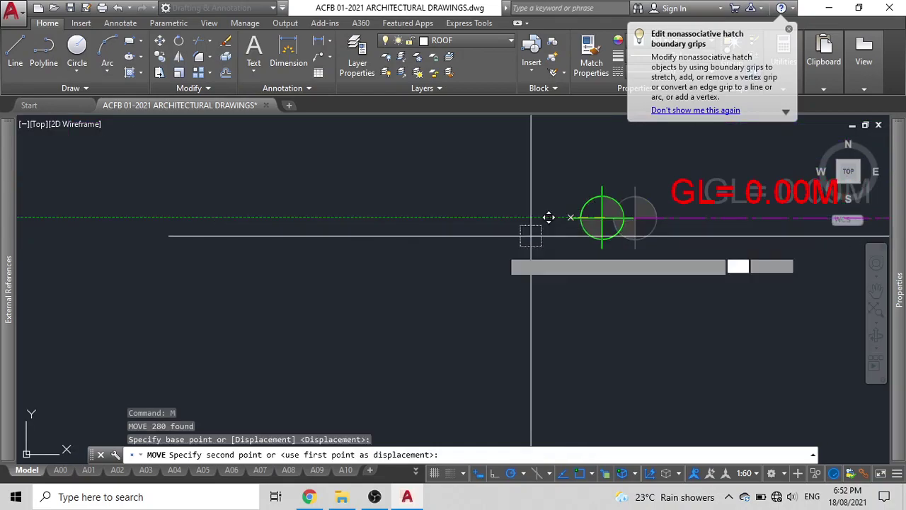
pyautogui.scroll(-8, 495, 255)
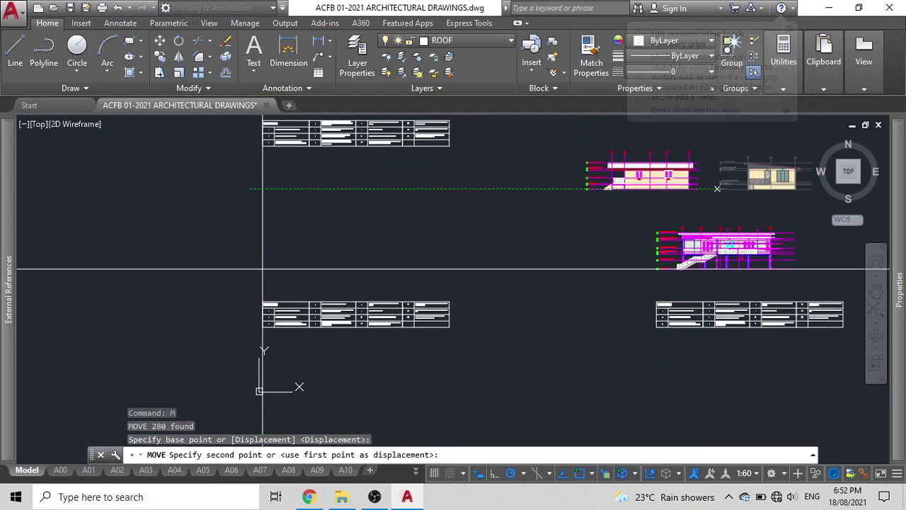
pyautogui.scroll(6, 263, 269)
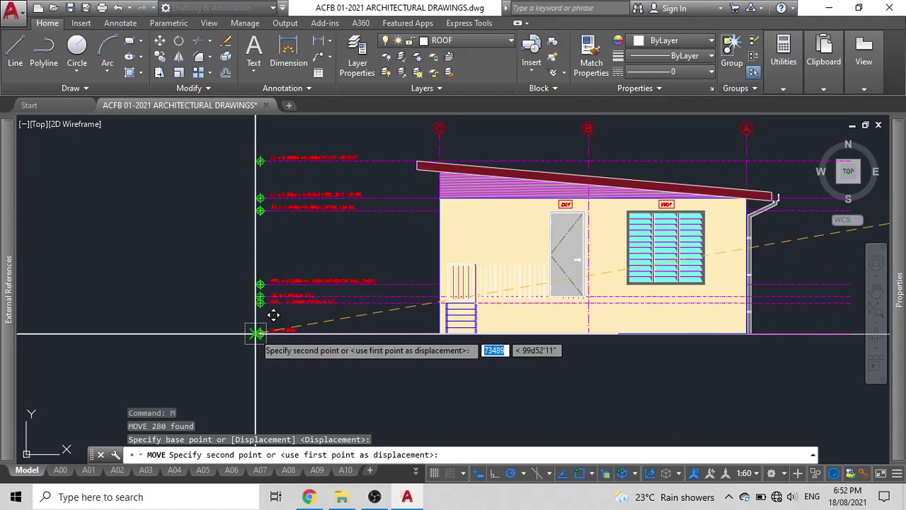
pyautogui.click(257, 333)
# Delete the old raised elevation with the staircase above the second lower key reference table
pyautogui.scroll(-4, 283, 297)
pyautogui.scroll(-4, 275, 308)
pyautogui.moveTo(275, 308); pyautogui.dragTo(113, 296, button='middle')
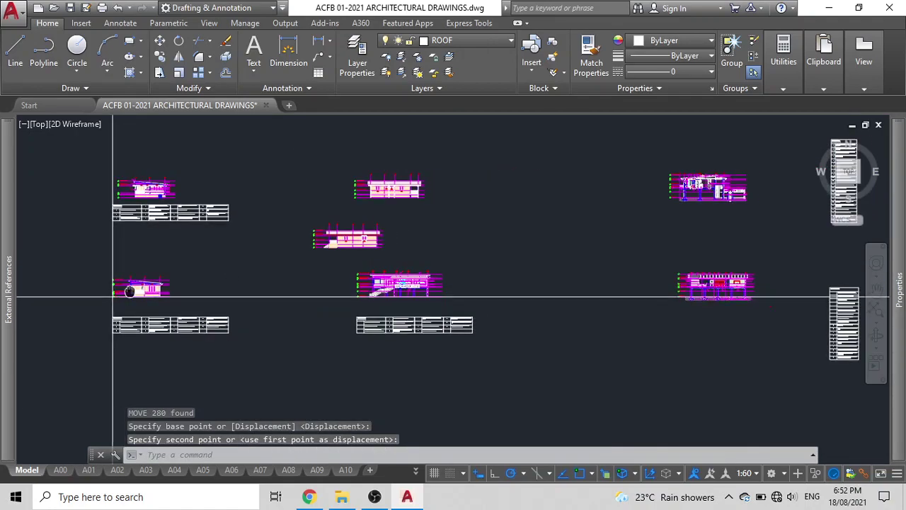
pyautogui.scroll(4, 463, 314)
pyautogui.click(463, 314)
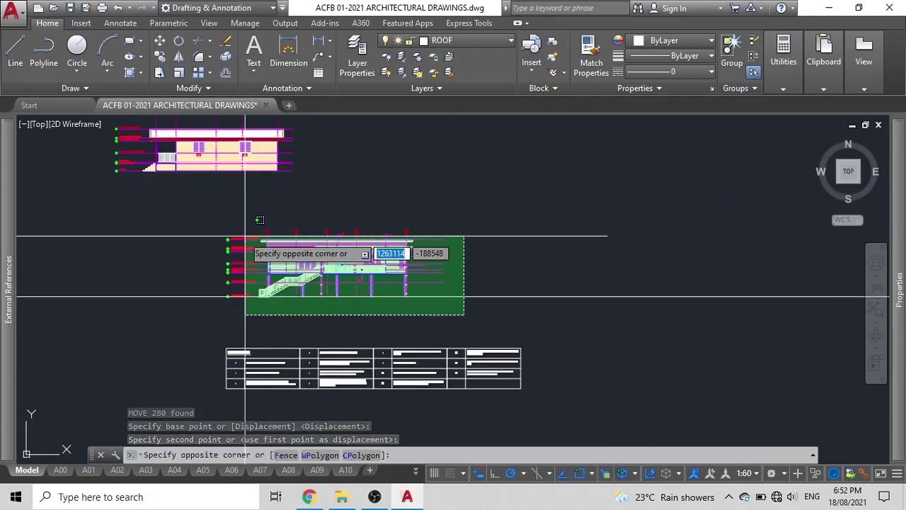
pyautogui.click(206, 229)
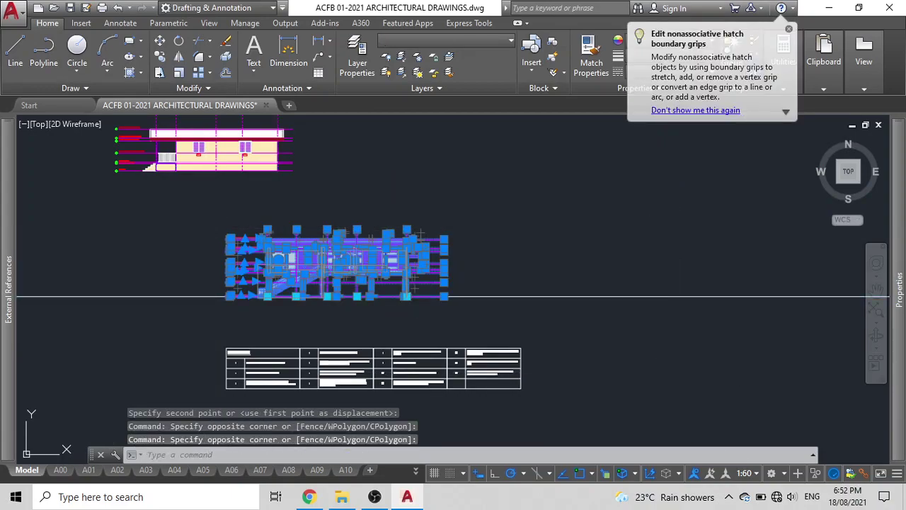
pyautogui.press('Delete')
# Move the vertical construction line to the level markers of the long cream elevation with side steps
pyautogui.scroll(-5, 408, 283)
pyautogui.click(409, 267)
pyautogui.click(216, 220)
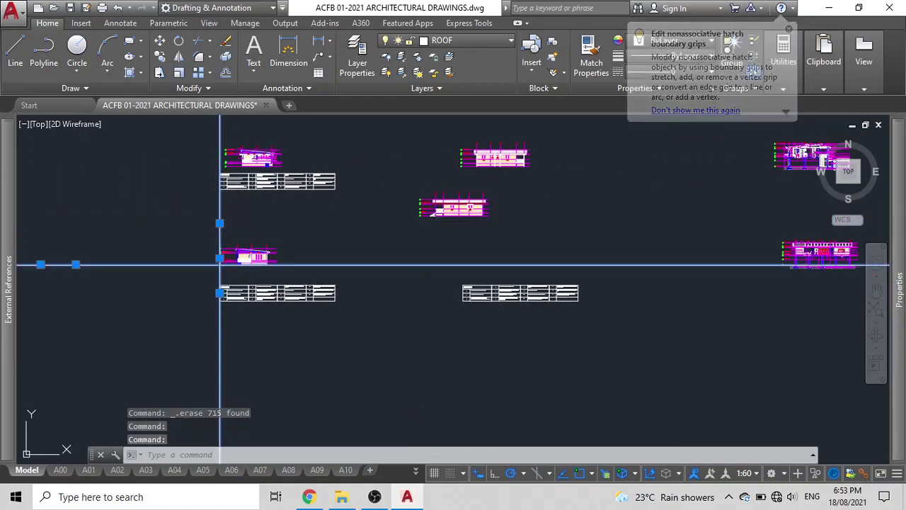
pyautogui.press('Escape')
pyautogui.write('m')
pyautogui.press('Return')
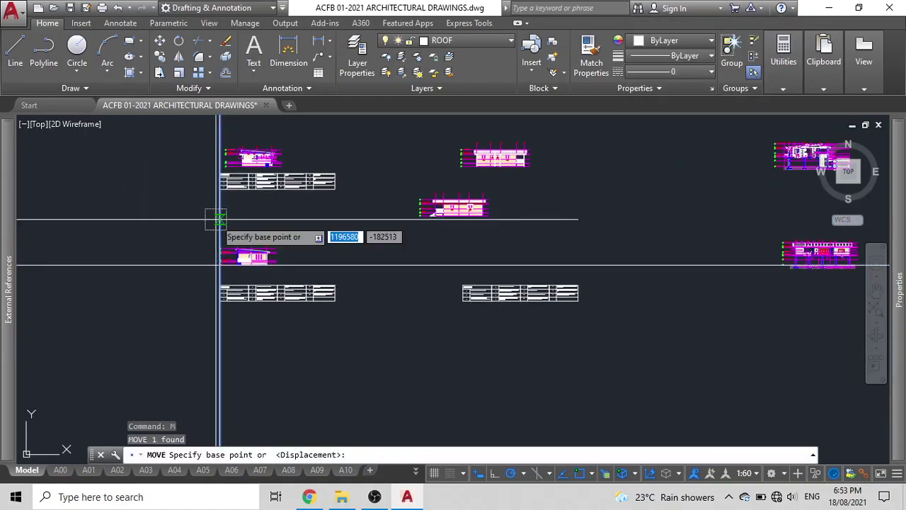
pyautogui.click(216, 220)
pyautogui.scroll(7, 425, 214)
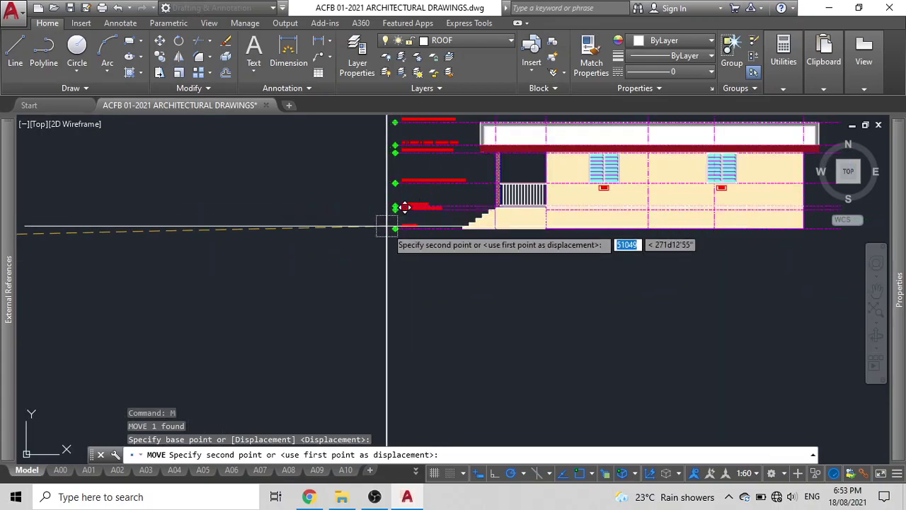
pyautogui.click(406, 207)
pyautogui.scroll(3, 366, 241)
pyautogui.scroll(-10, 377, 232)
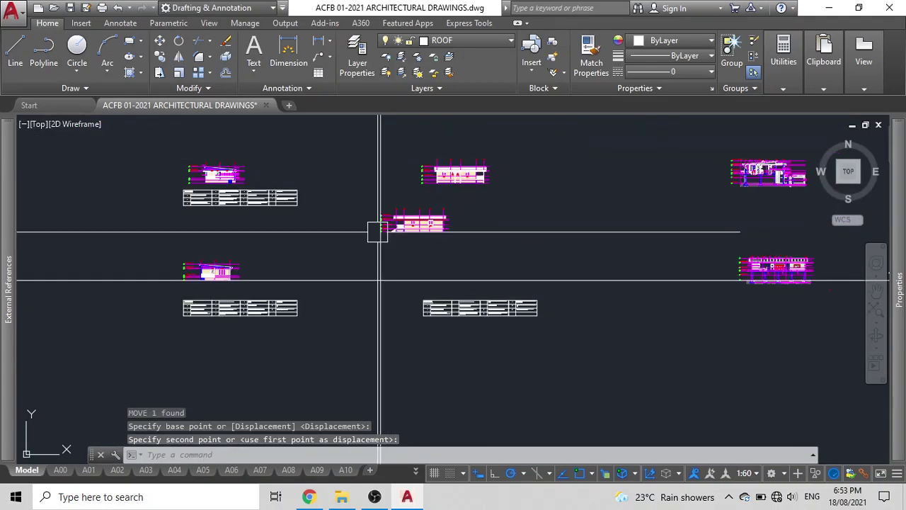
# Move the long cream elevation with side steps, together with the vertical construction line, horizontally to align with the level markers of the long elevation above
pyautogui.click(474, 244)
pyautogui.click(352, 192)
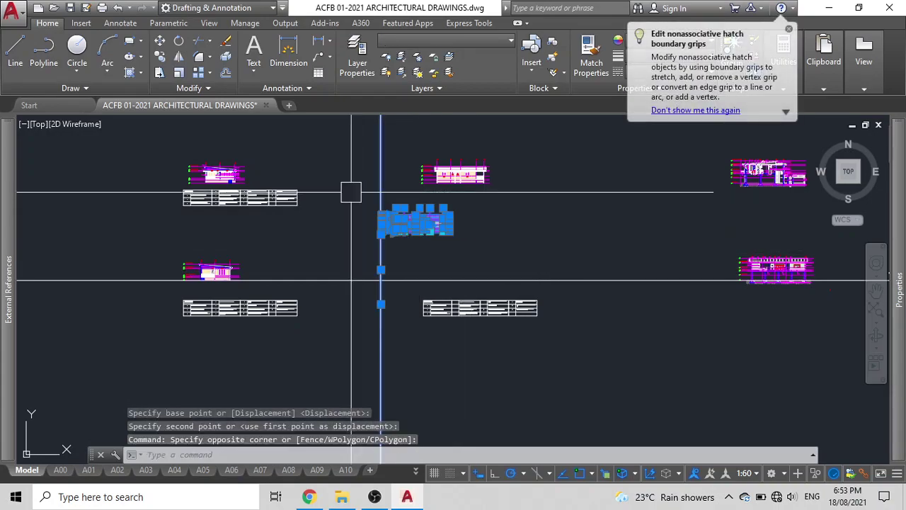
pyautogui.write('m')
pyautogui.press('Return')
pyautogui.scroll(5, 425, 198)
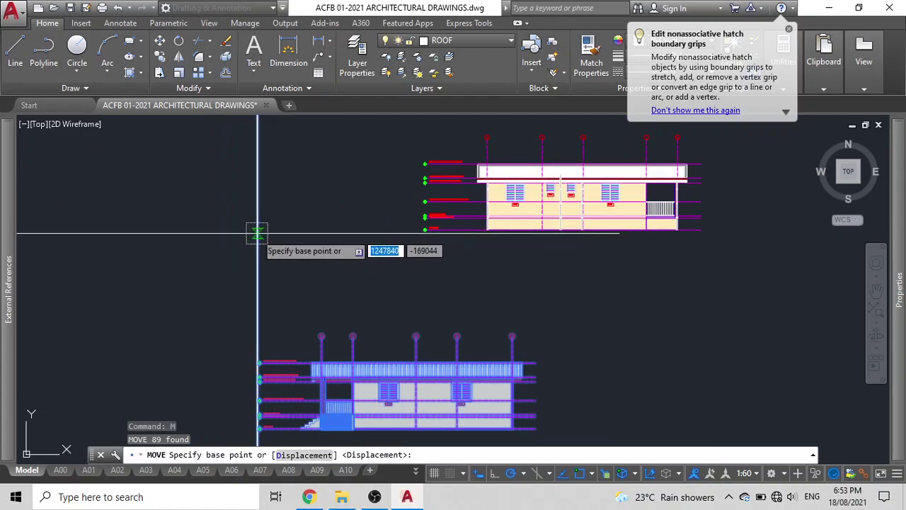
pyautogui.click(257, 234)
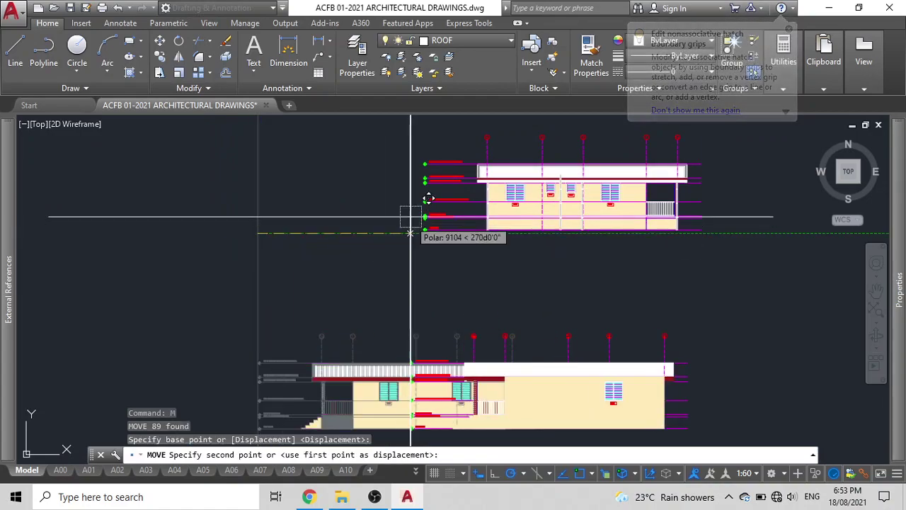
pyautogui.scroll(5, 425, 205)
pyautogui.click(463, 314)
pyautogui.scroll(-5, 463, 314)
pyautogui.scroll(-5, 402, 354)
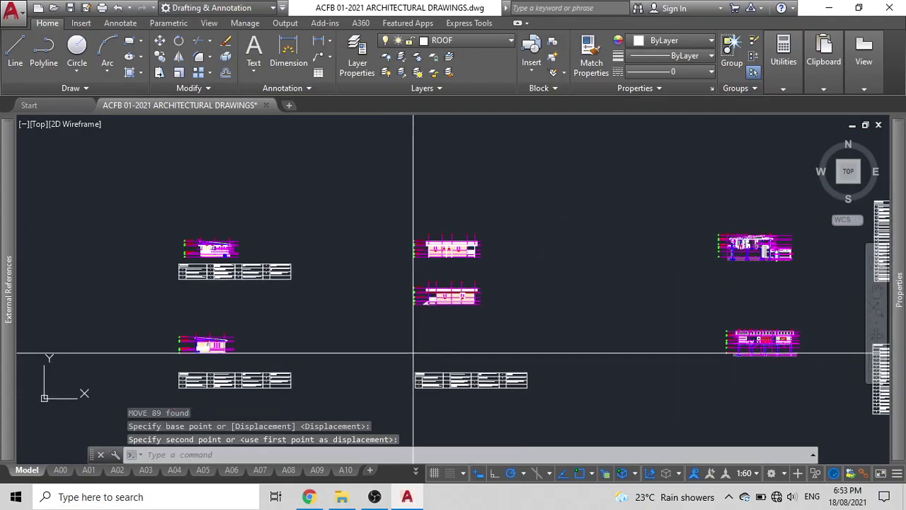
# Move the side-step elevation and the vertical construction line down so its ground line sits on the horizontal construction line above the key reference table
pyautogui.click(509, 315)
pyautogui.click(390, 277)
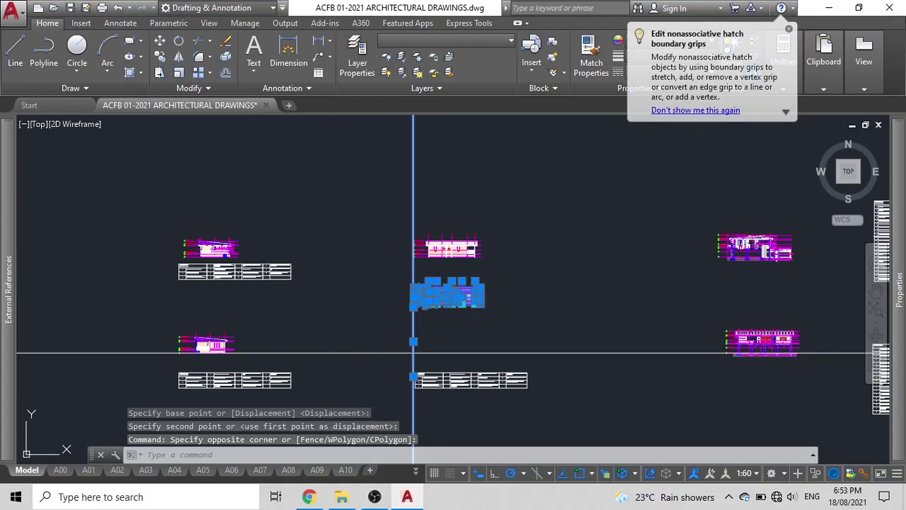
pyautogui.write('m')
pyautogui.press('Return')
pyautogui.scroll(3, 446, 320)
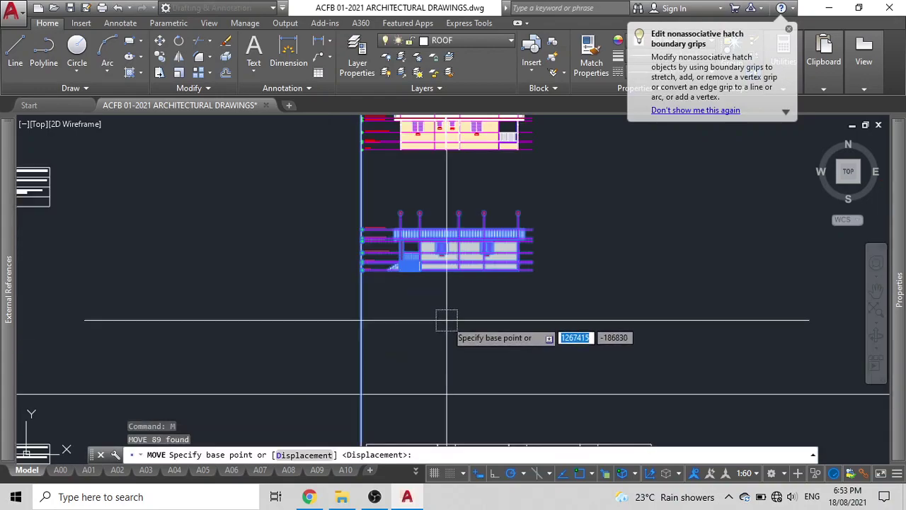
pyautogui.click(533, 270)
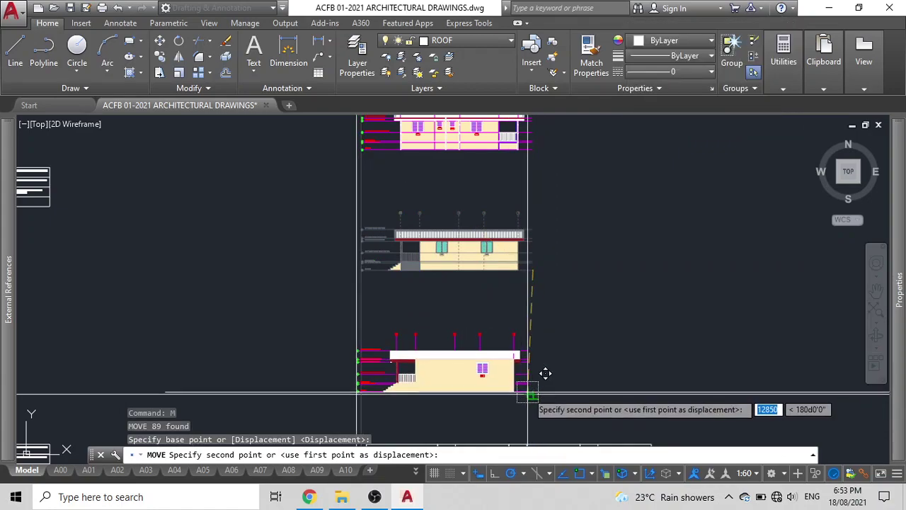
pyautogui.scroll(-5, 551, 375)
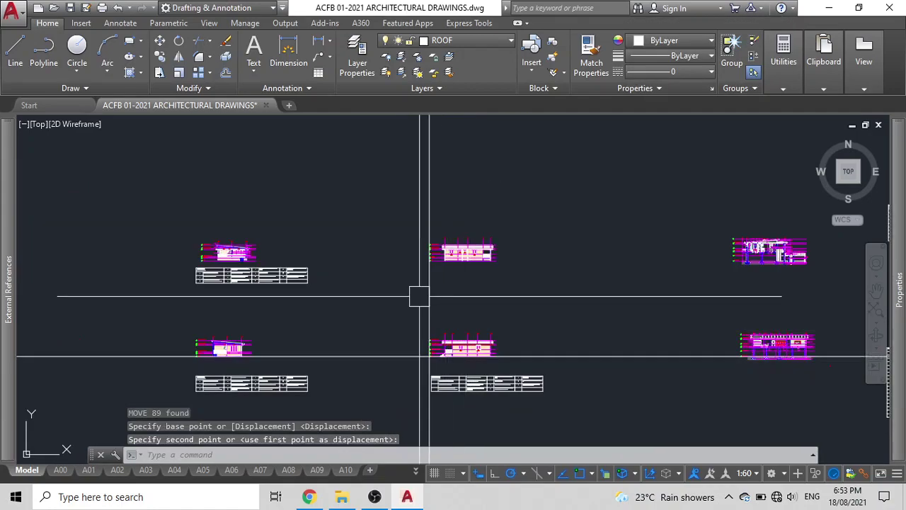
# Delete the vertical and horizontal construction lines used to align the elevations
pyautogui.click(470, 300)
pyautogui.click(395, 283)
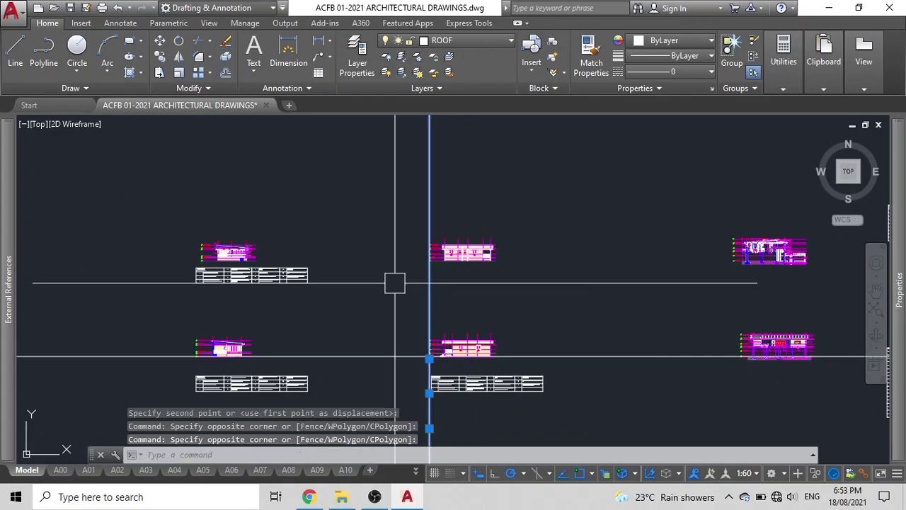
pyautogui.click(400, 372)
pyautogui.click(354, 318)
pyautogui.press('Delete')
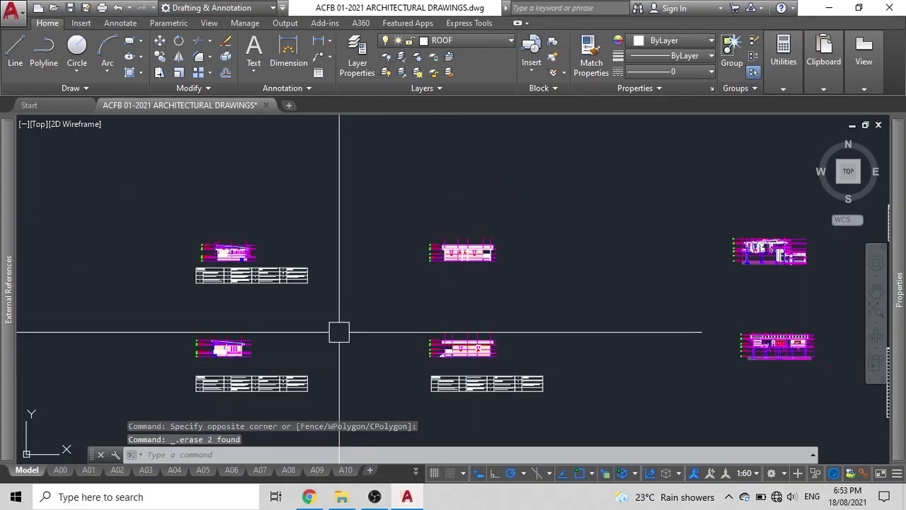
pyautogui.scroll(-2, 255, 321)
pyautogui.moveTo(254, 318); pyautogui.dragTo(303, 305, button='middle')
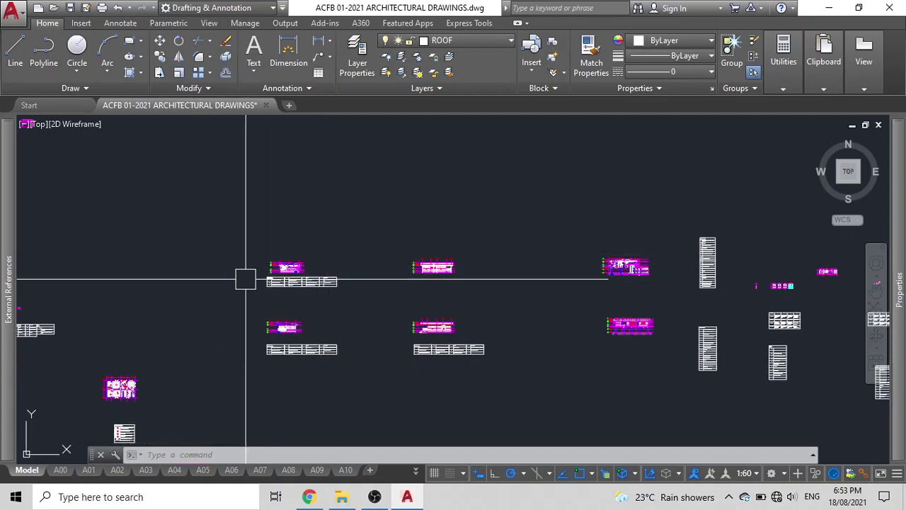
pyautogui.scroll(8, 246, 279)
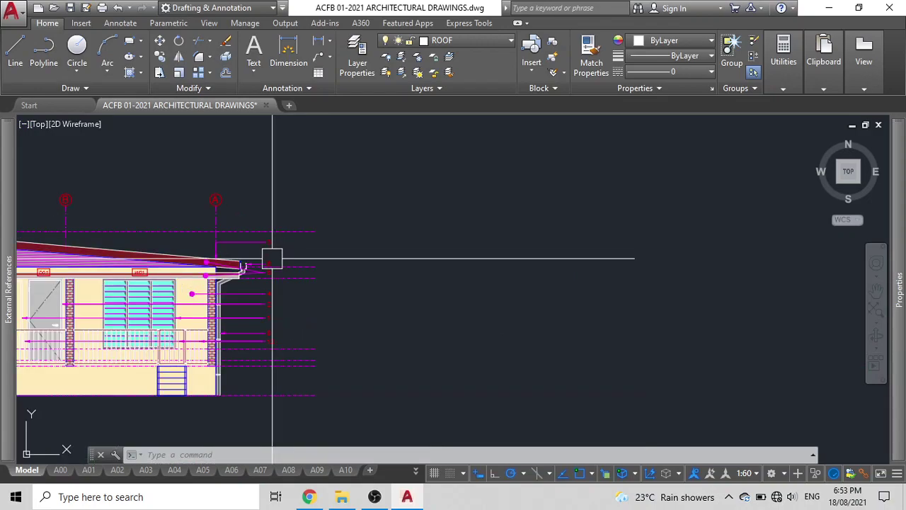
pyautogui.scroll(-8, 450, 261)
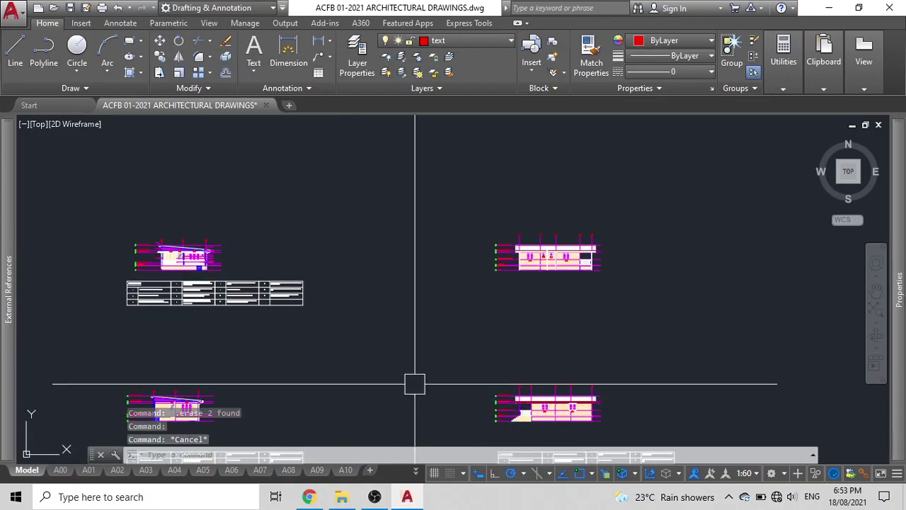
pyautogui.scroll(-2, 516, 323)
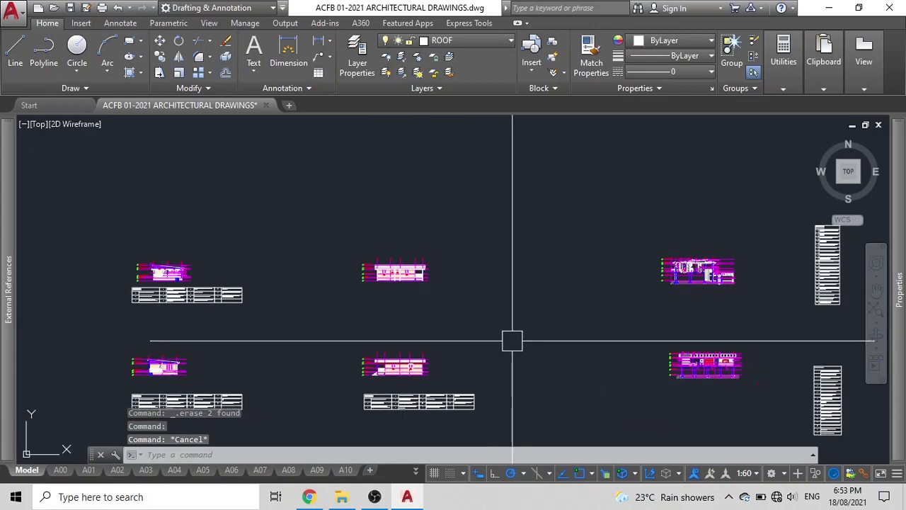
pyautogui.moveTo(174, 473)
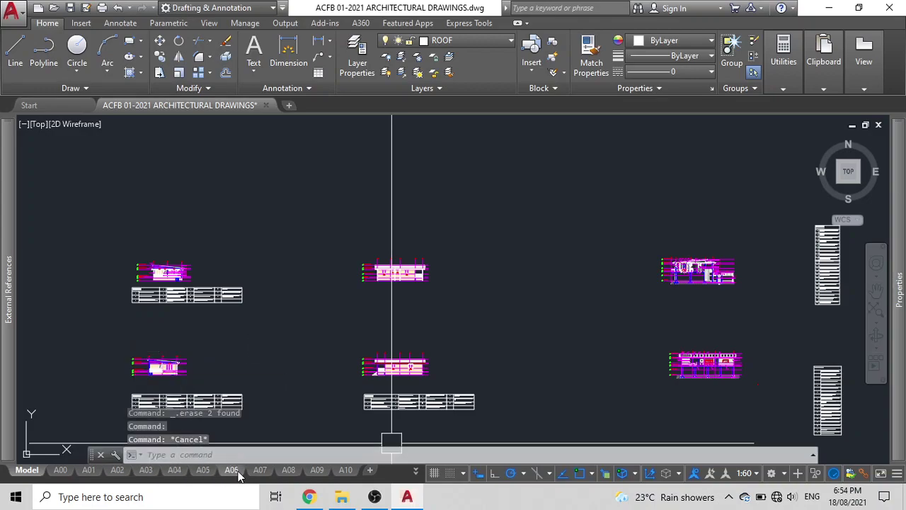
pyautogui.moveTo(233, 473)
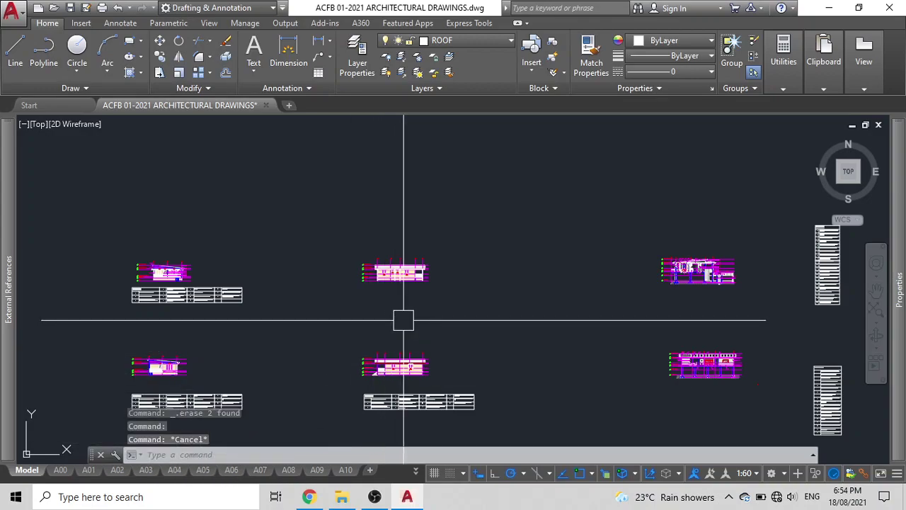